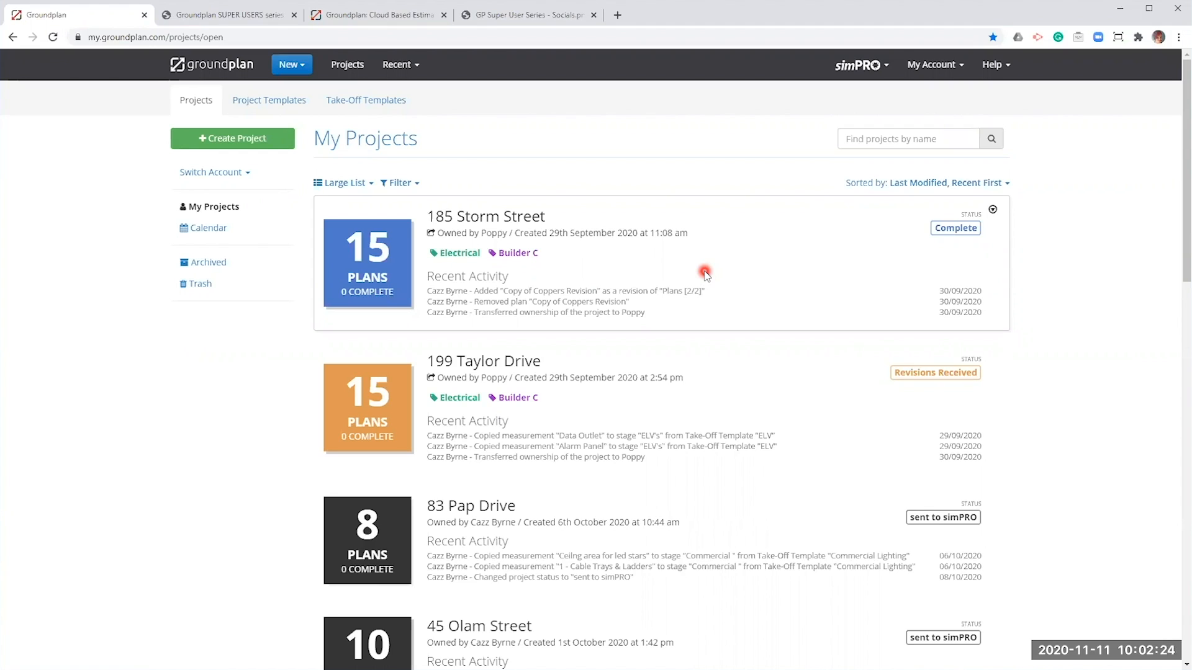
Create a pre-filled Groundplan API application in simPRO, starting from the API key setup of the simPRO integration
{"action": "left_click", "coordinate": [872, 65]}
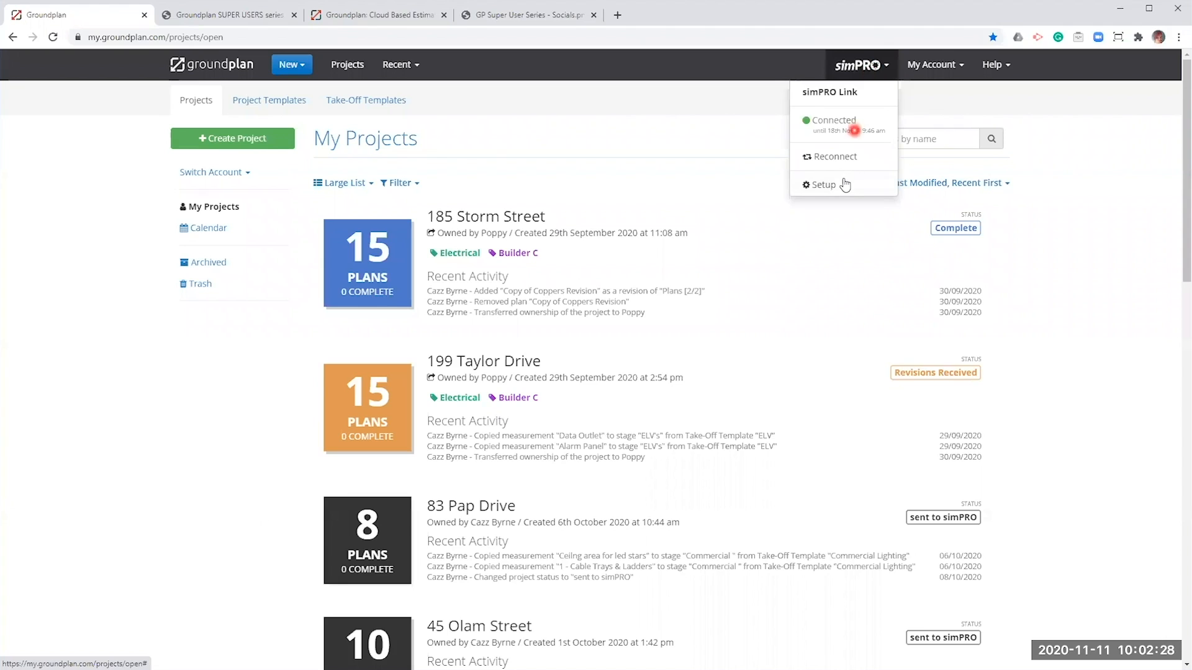
{"action": "left_click", "coordinate": [824, 185]}
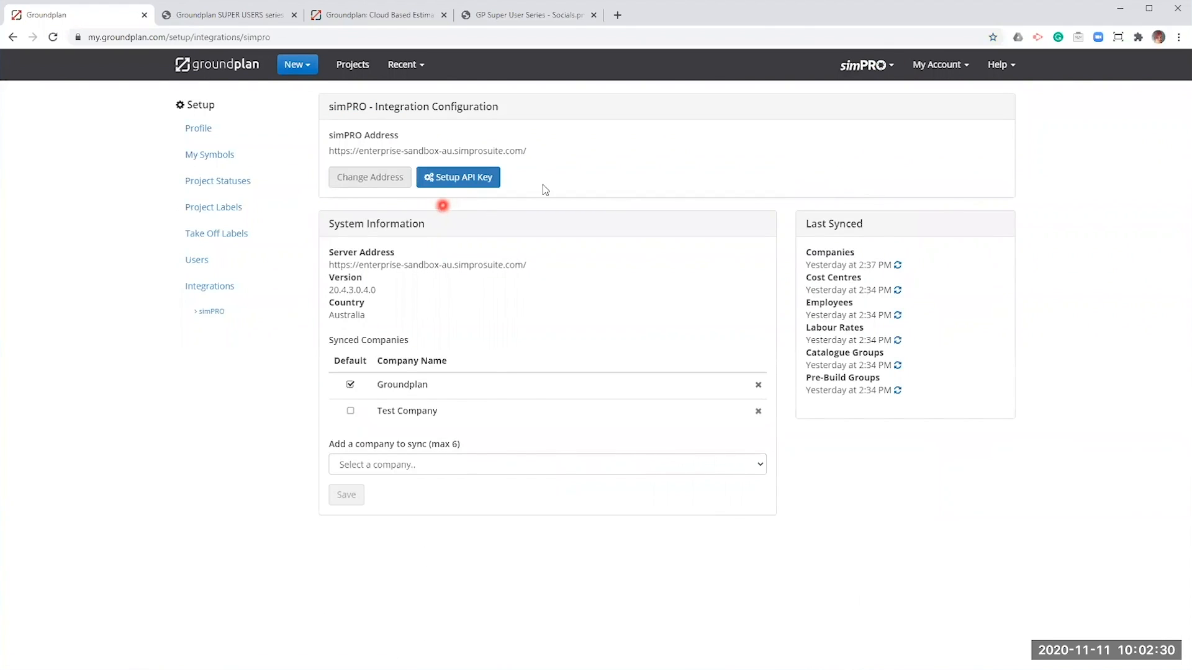
{"action": "left_click", "coordinate": [472, 177]}
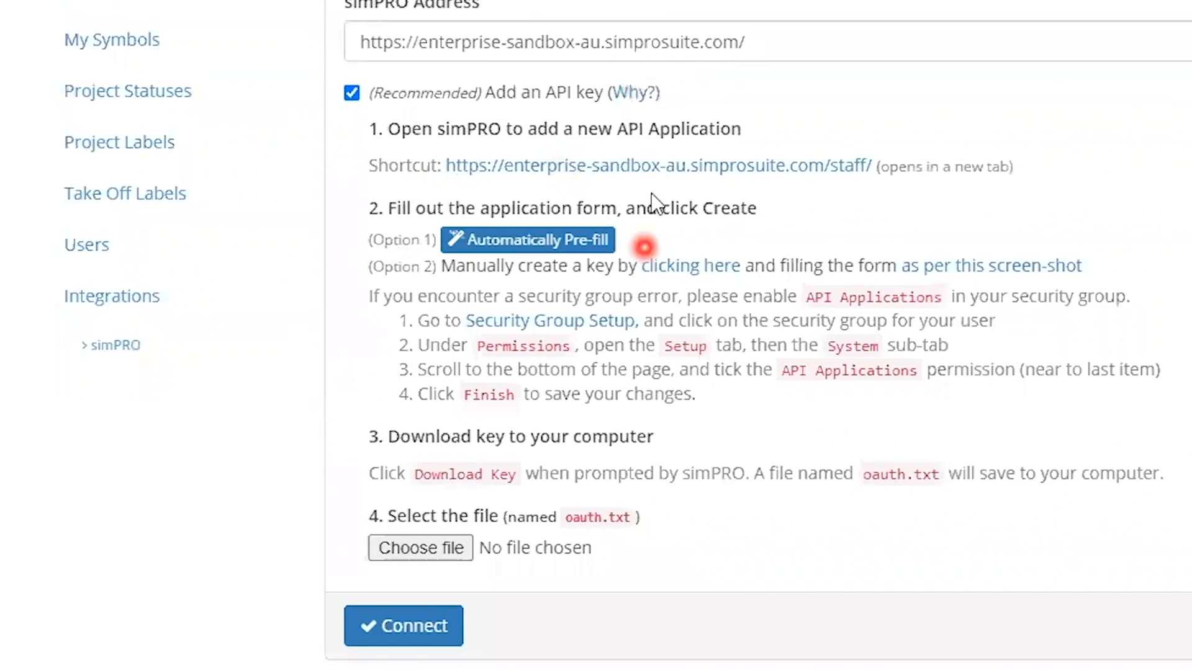
{"action": "left_click", "coordinate": [496, 239]}
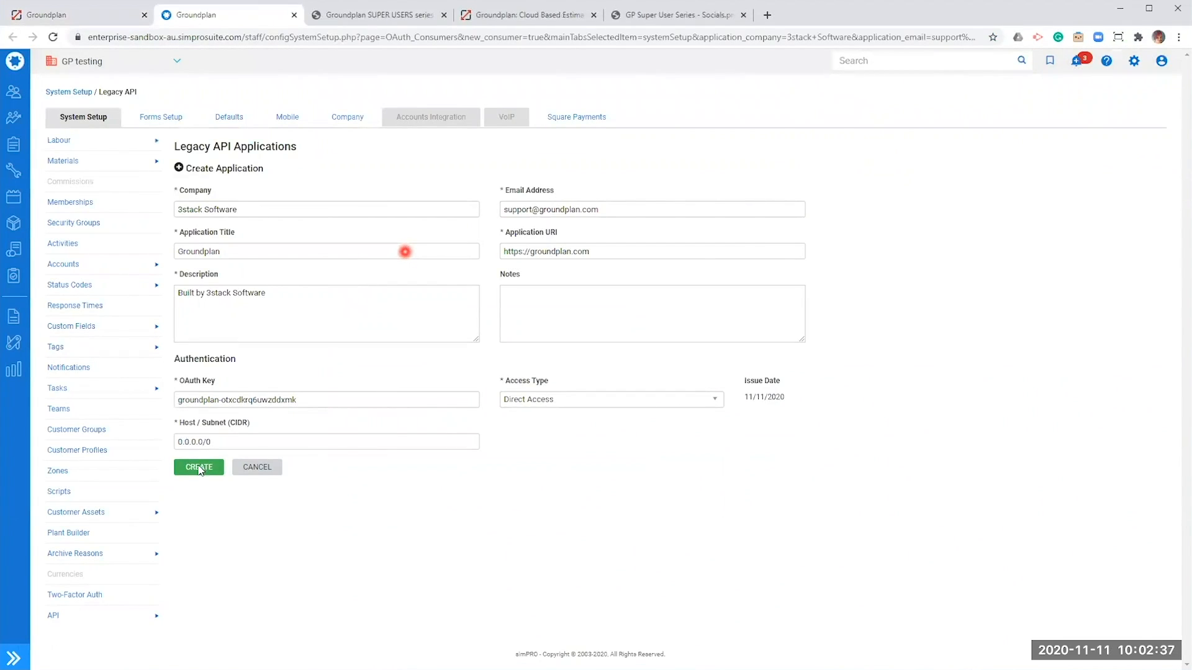
{"action": "left_click", "coordinate": [197, 473]}
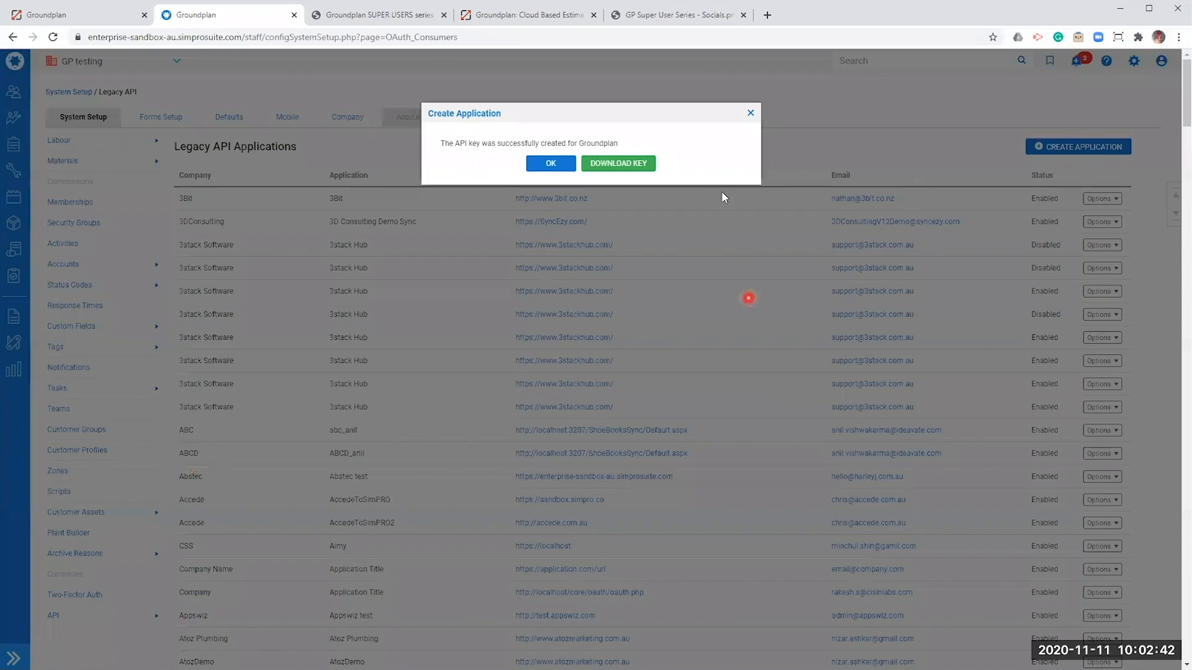
Download the API key file from simPRO and supply it in Groundplan's configuration to connect the integration
{"action": "left_click", "coordinate": [627, 161]}
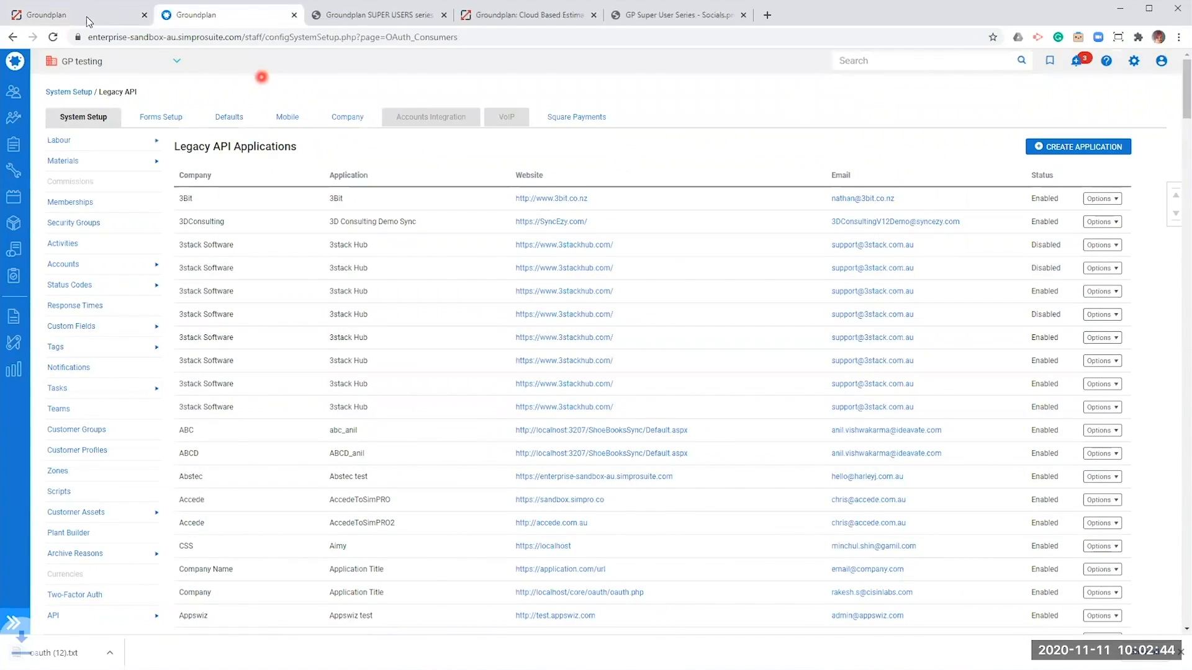
{"action": "left_click", "coordinate": [87, 16]}
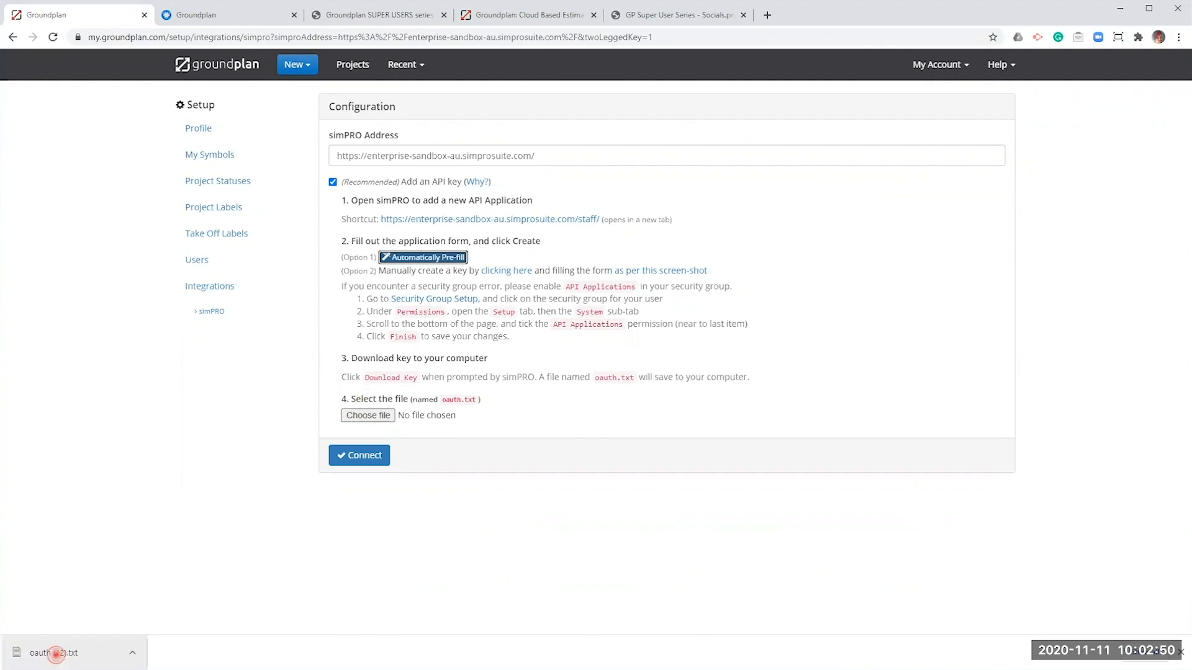
{"action": "left_click_drag", "start_coordinate": [56, 653], "coordinate": [380, 413]}
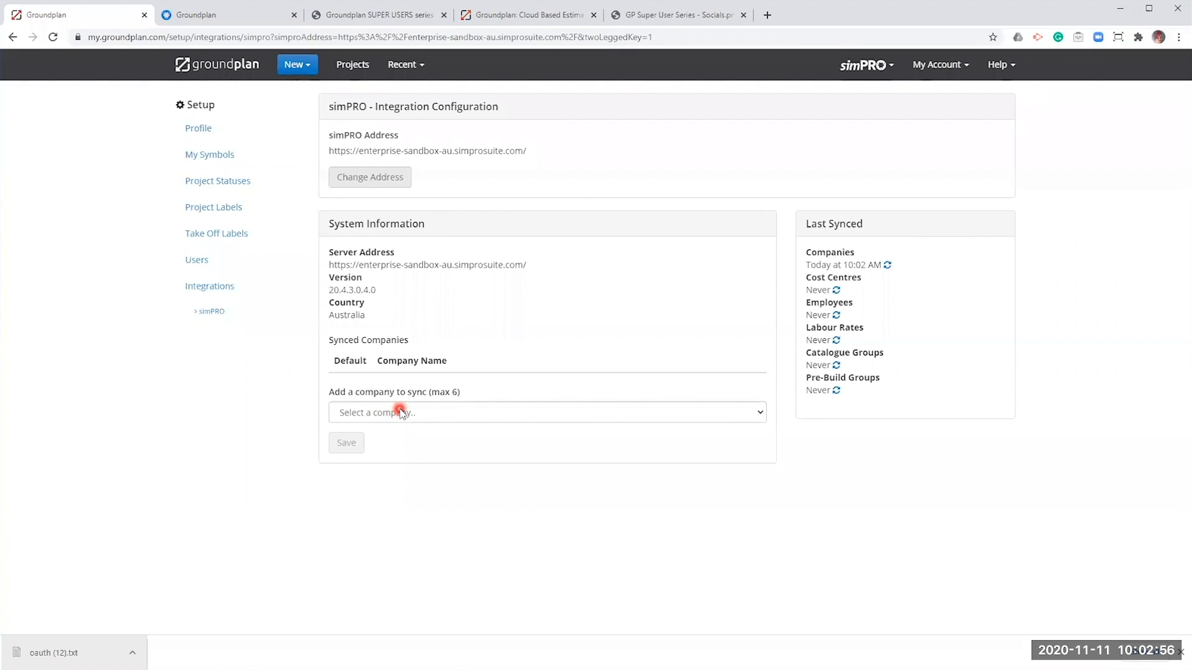
Add Groundplan and Test Company to the list of synced simPRO companies
{"action": "left_click", "coordinate": [399, 412]}
{"action": "type", "text": "g"}
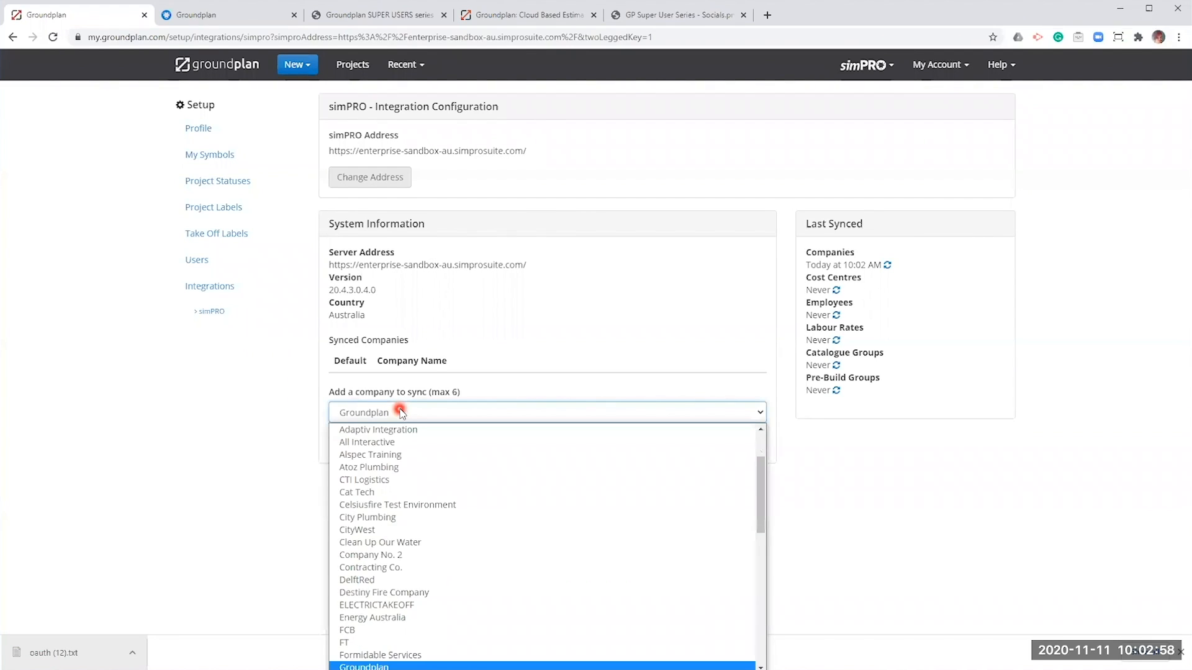
{"action": "left_click", "coordinate": [358, 632]}
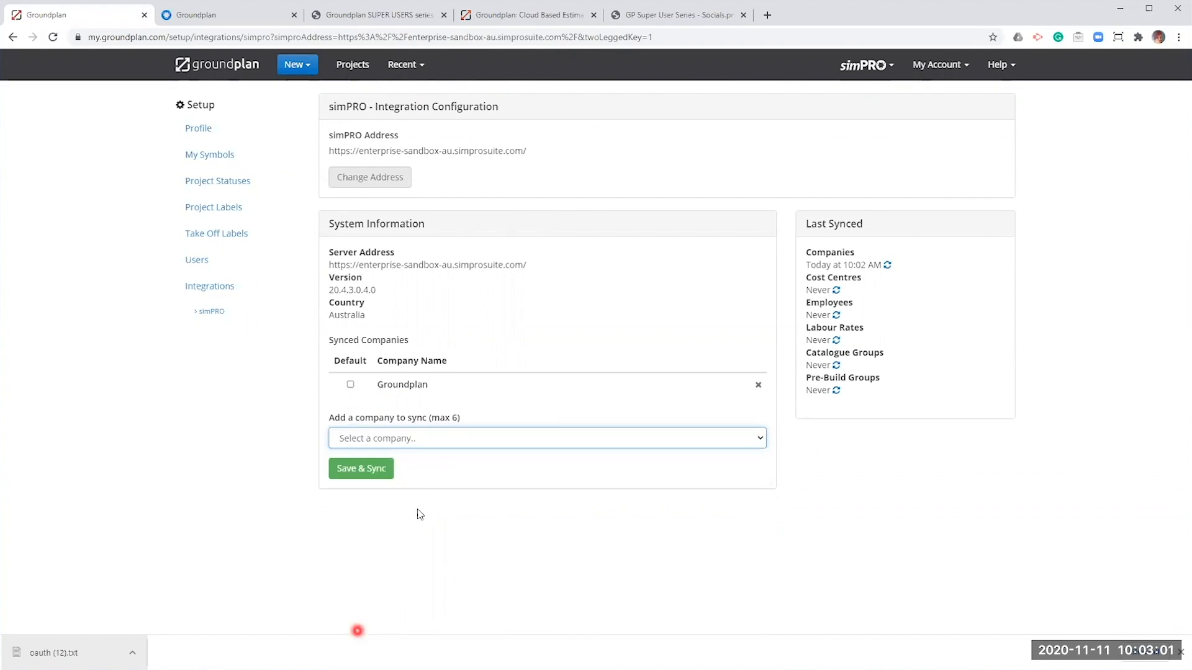
{"action": "left_click", "coordinate": [424, 442]}
{"action": "scroll", "coordinate": [423, 444], "scroll_direction": "down", "scroll_amount": 10}
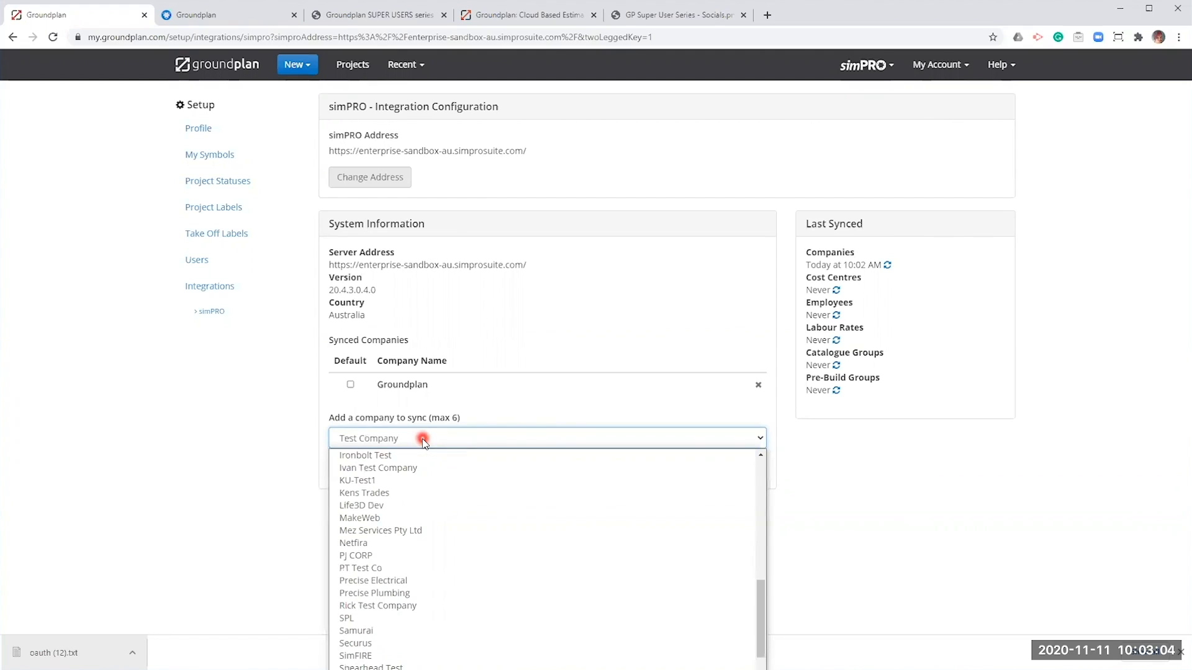
{"action": "left_click", "coordinate": [406, 494]}
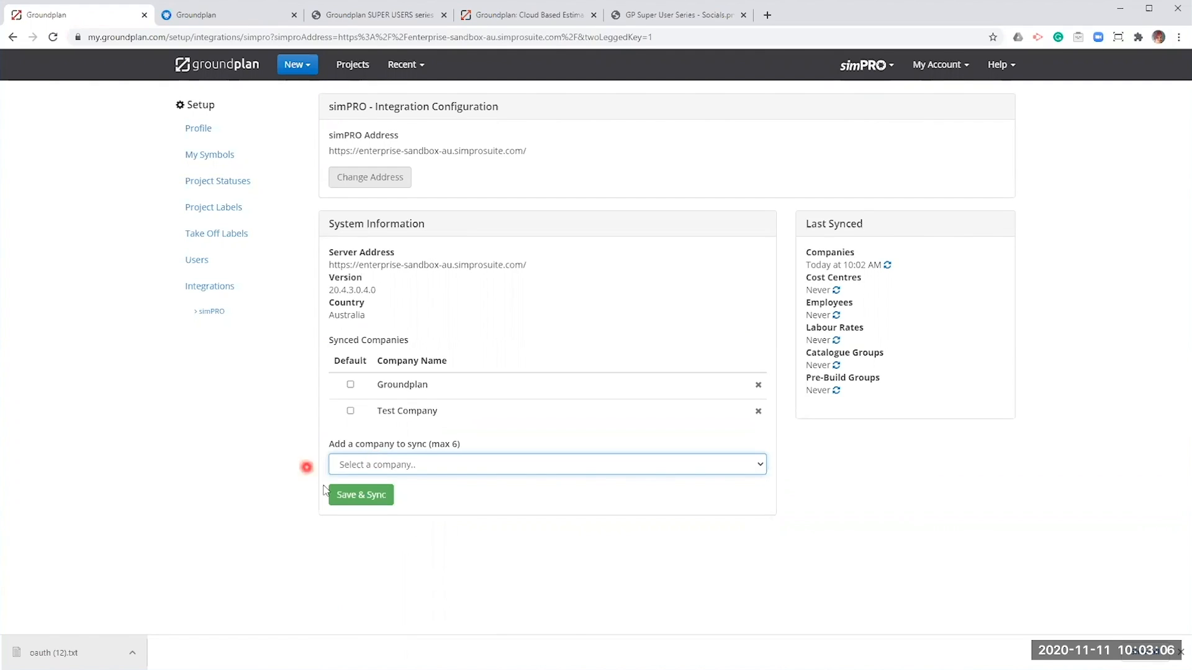
Make Groundplan the default synced company, then save and sync the integration
{"action": "left_click", "coordinate": [348, 388]}
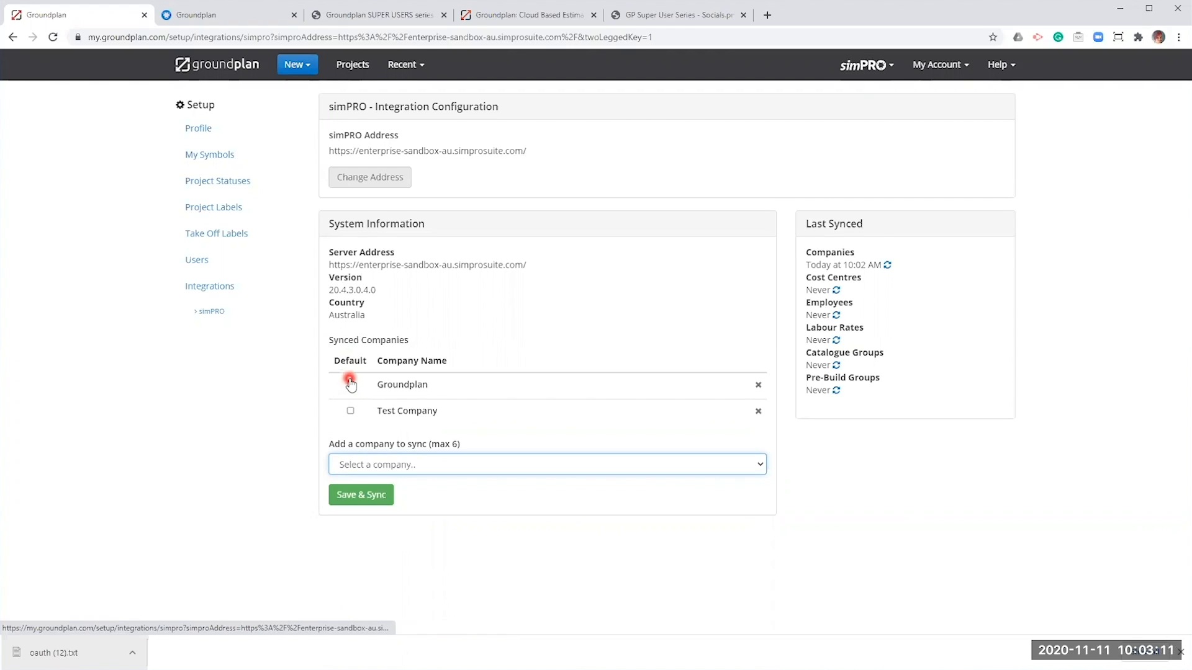
{"action": "left_click", "coordinate": [350, 385]}
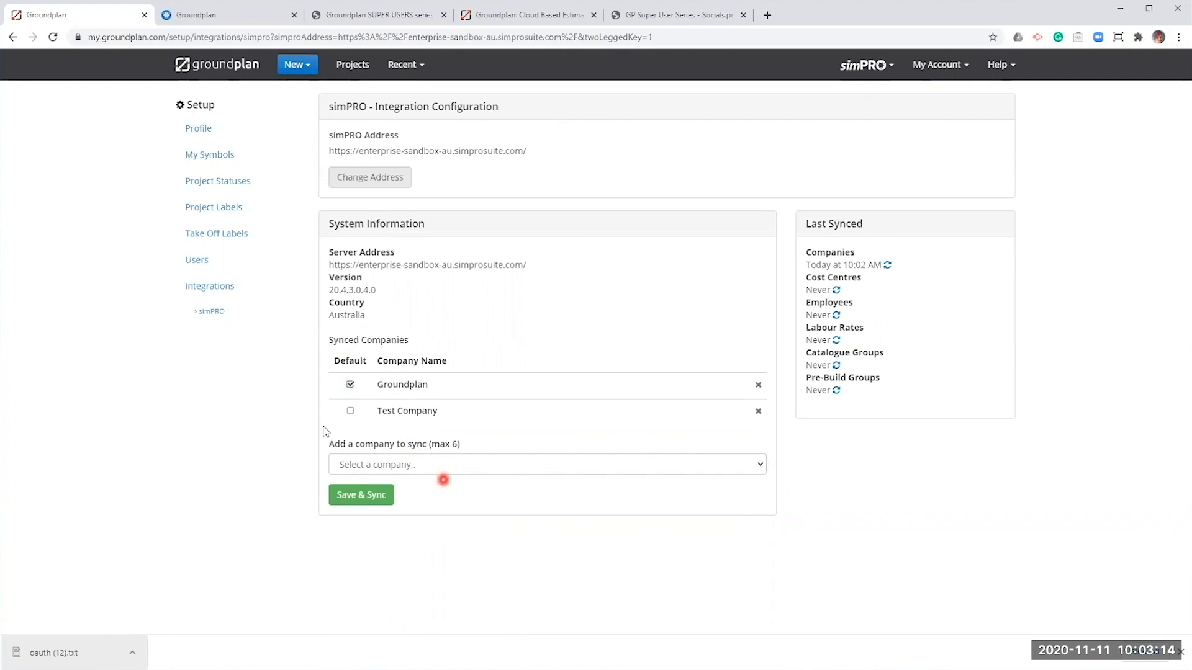
{"action": "left_click", "coordinate": [372, 497]}
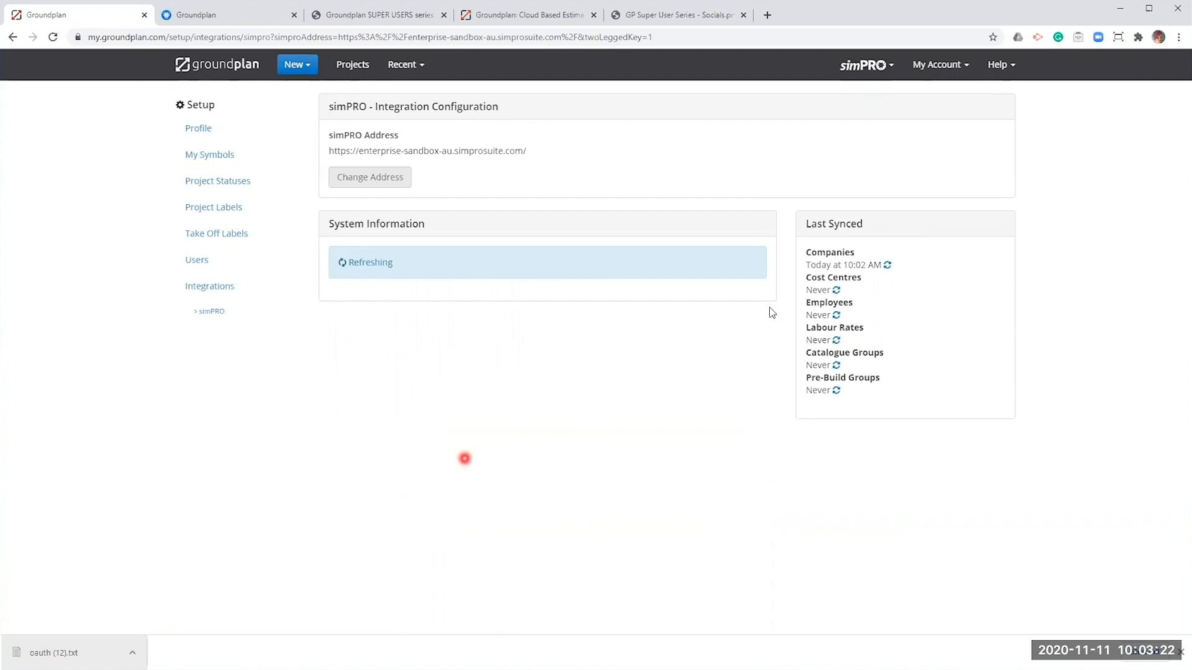
{"action": "left_click", "coordinate": [1005, 70]}
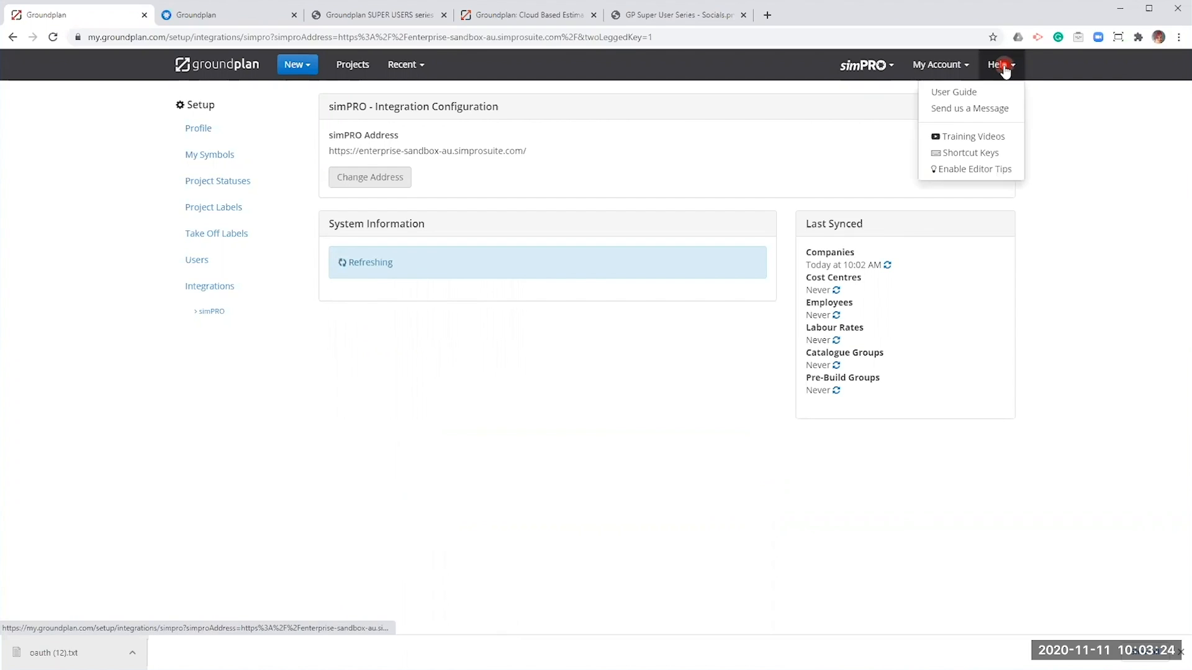
{"action": "left_click", "coordinate": [789, 332]}
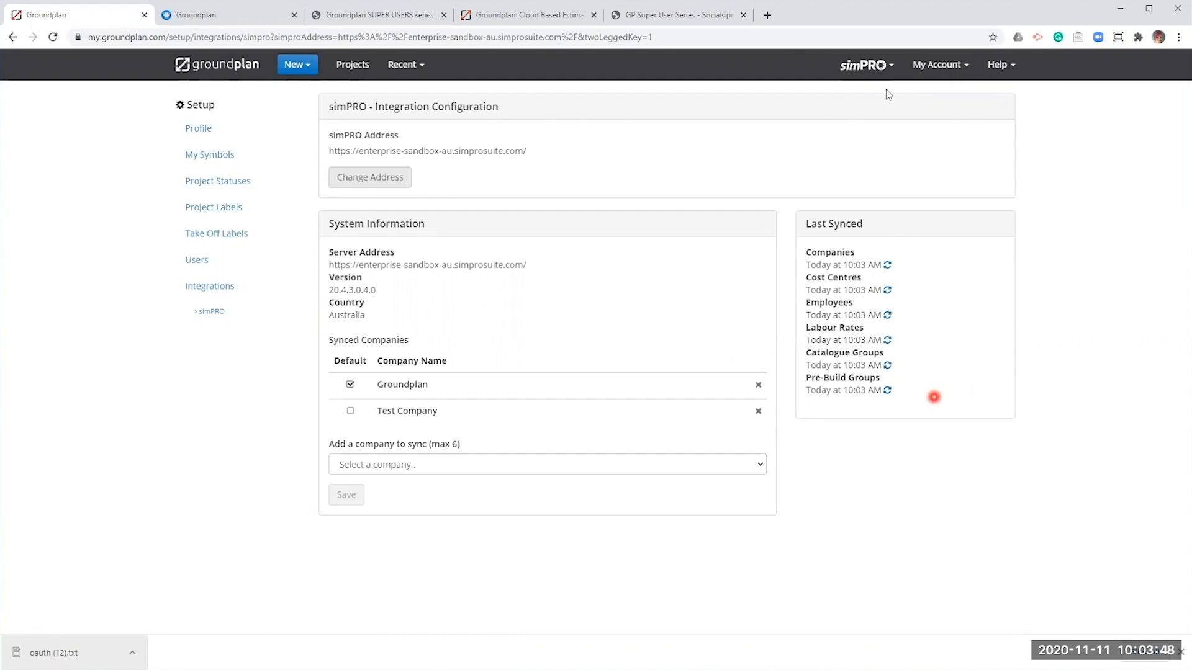
Check the simPRO link's connection status, reopen its setup page and dismiss the browser's download bar
{"action": "left_click", "coordinate": [874, 62]}
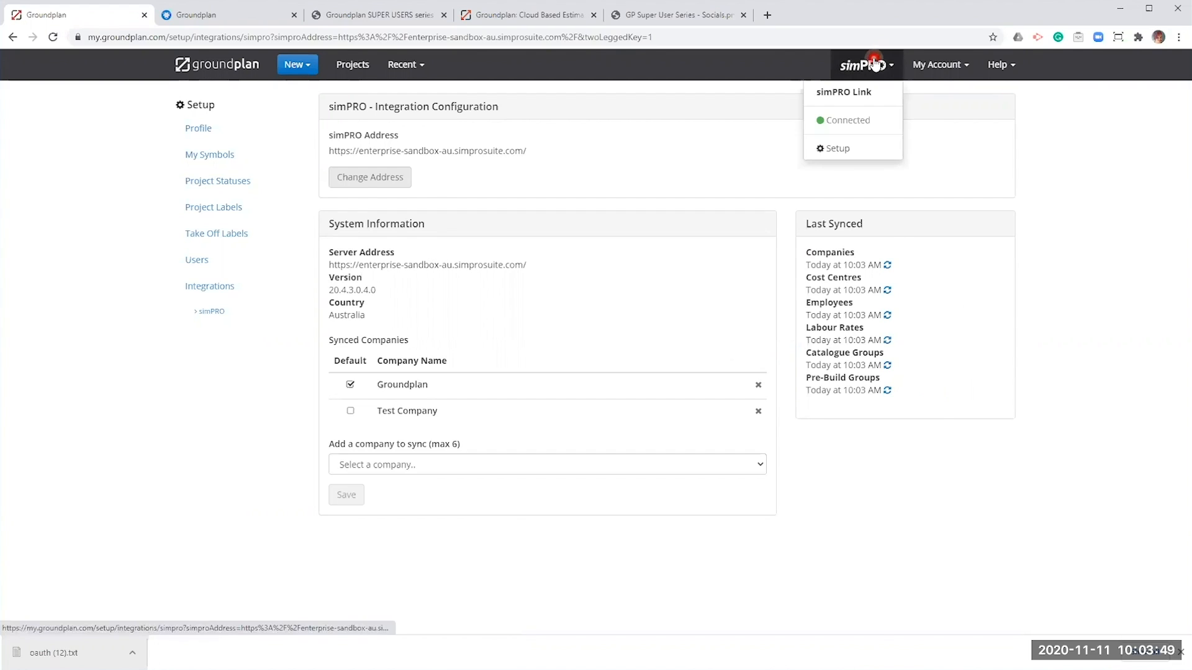
{"action": "left_click", "coordinate": [847, 152]}
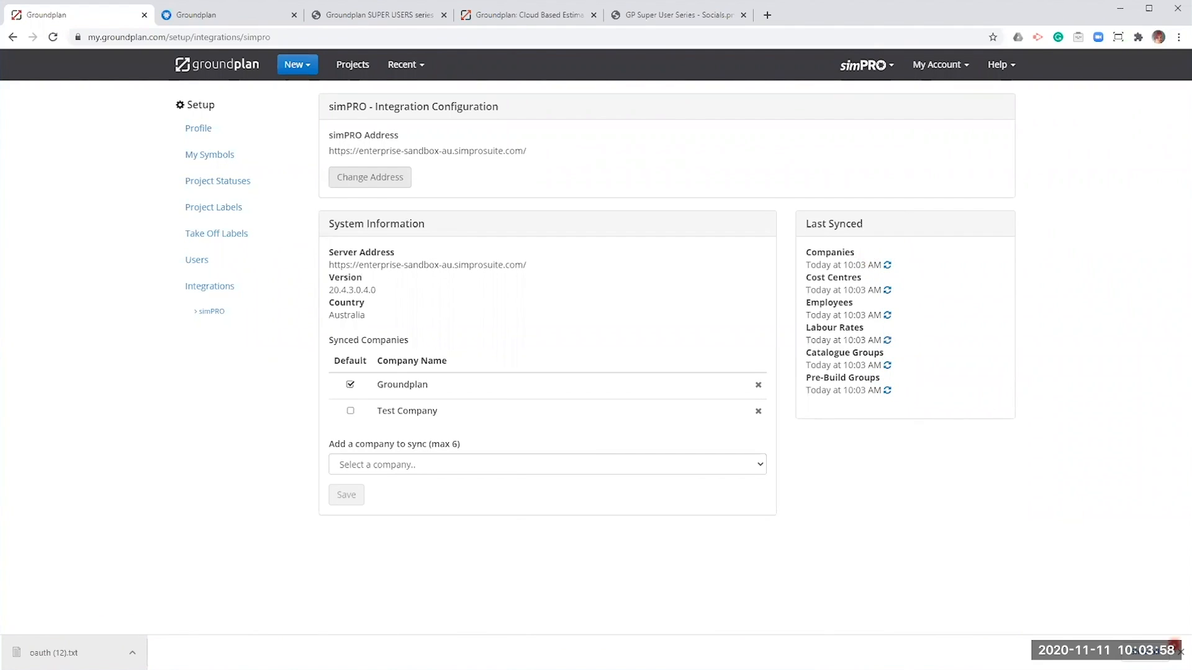
{"action": "left_click", "coordinate": [1179, 651]}
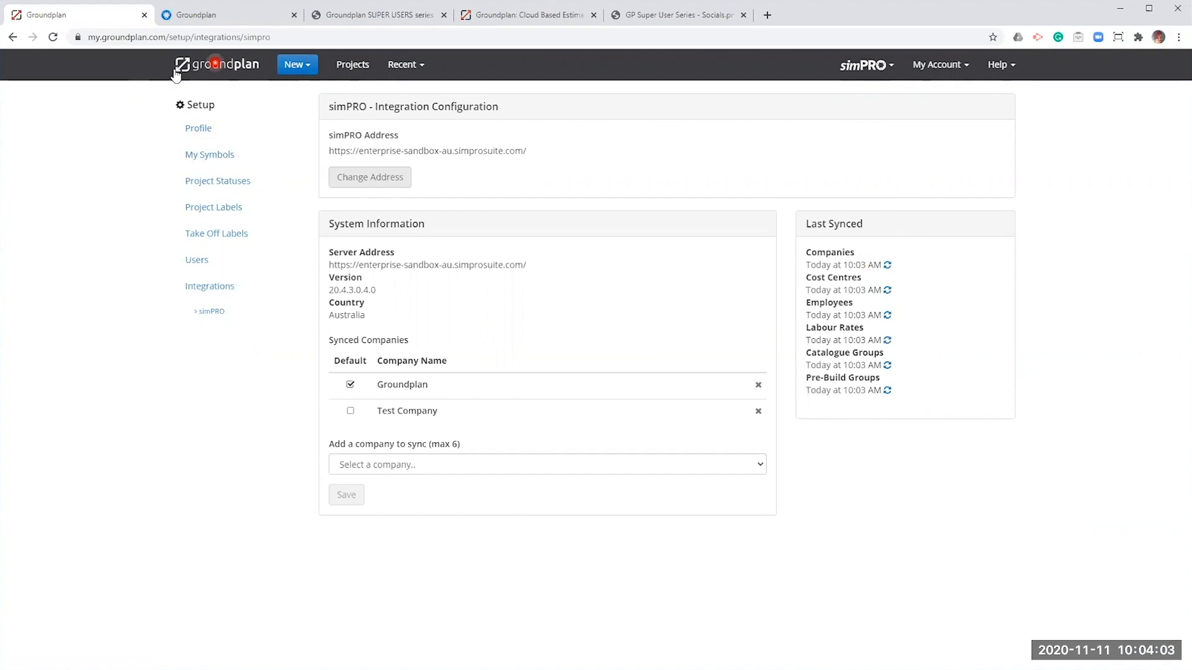
Review the setup pages for project statuses, project labels and take-off labels, returning to the project statuses
{"action": "left_click", "coordinate": [241, 188]}
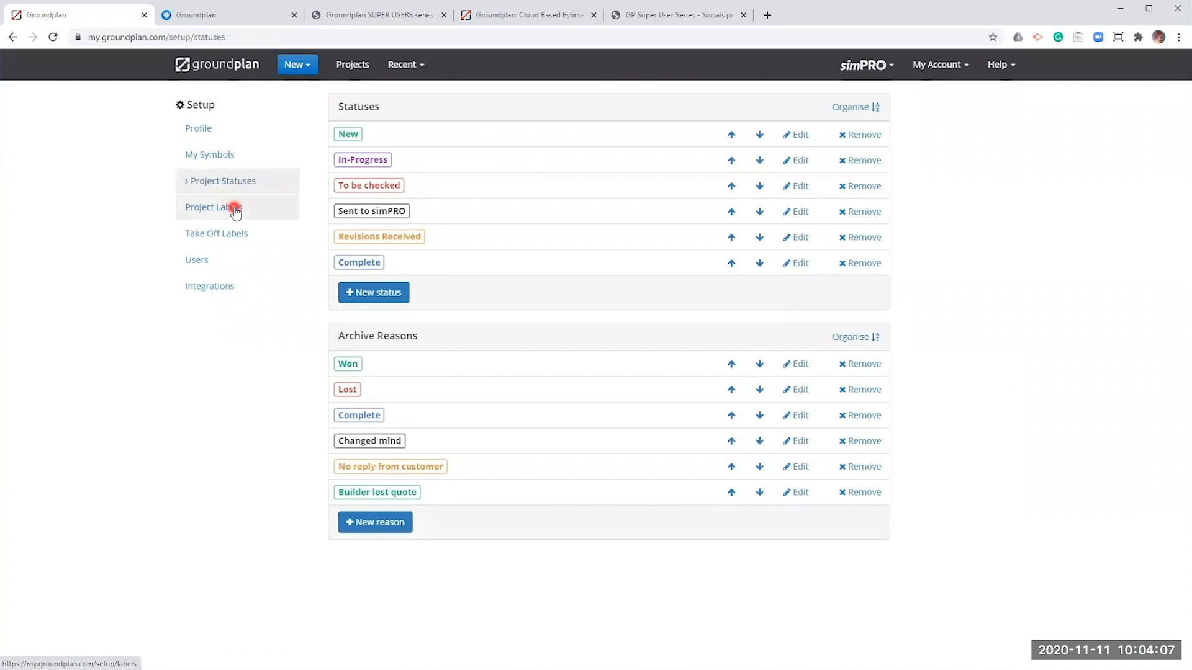
{"action": "left_click", "coordinate": [236, 211]}
{"action": "left_click", "coordinate": [235, 241]}
{"action": "left_click", "coordinate": [234, 183]}
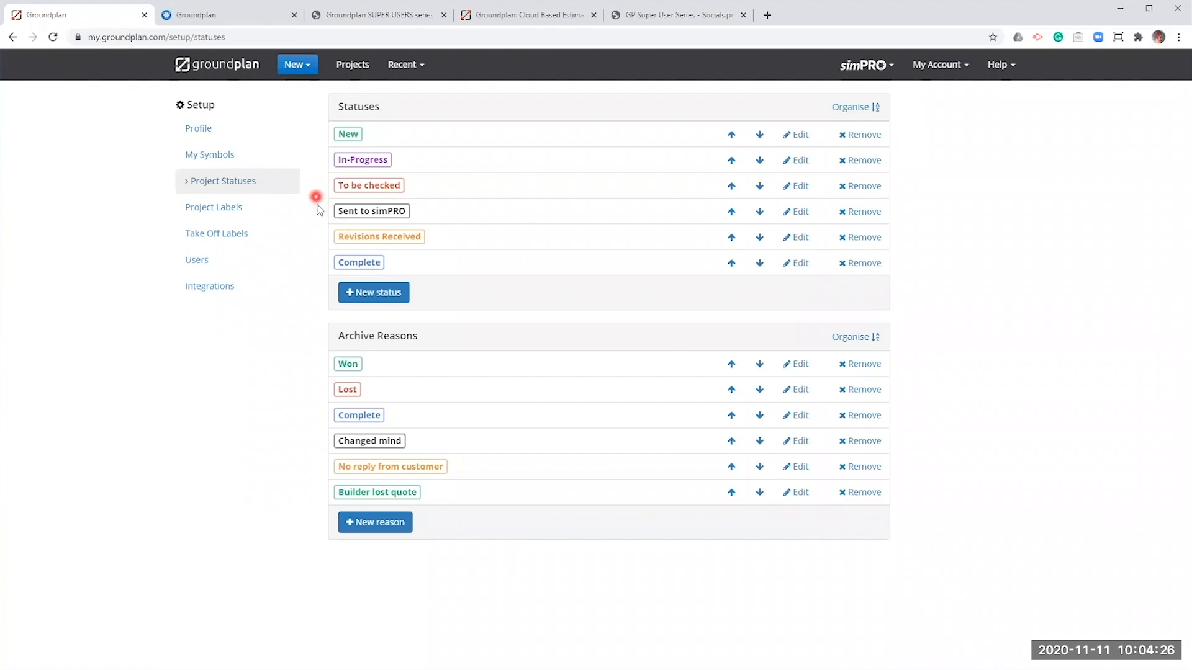
Return to the project list and look over the statuses and labels on the projects
{"action": "left_click", "coordinate": [235, 66]}
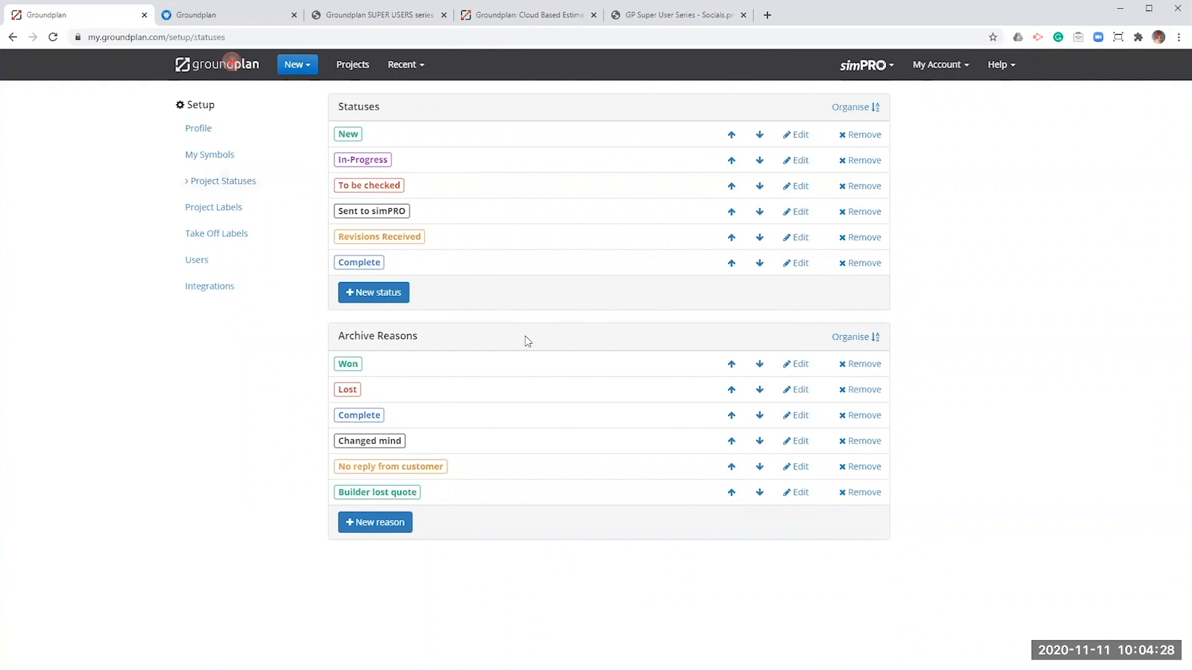
{"action": "scroll", "coordinate": [676, 454], "scroll_direction": "down", "scroll_amount": 1}
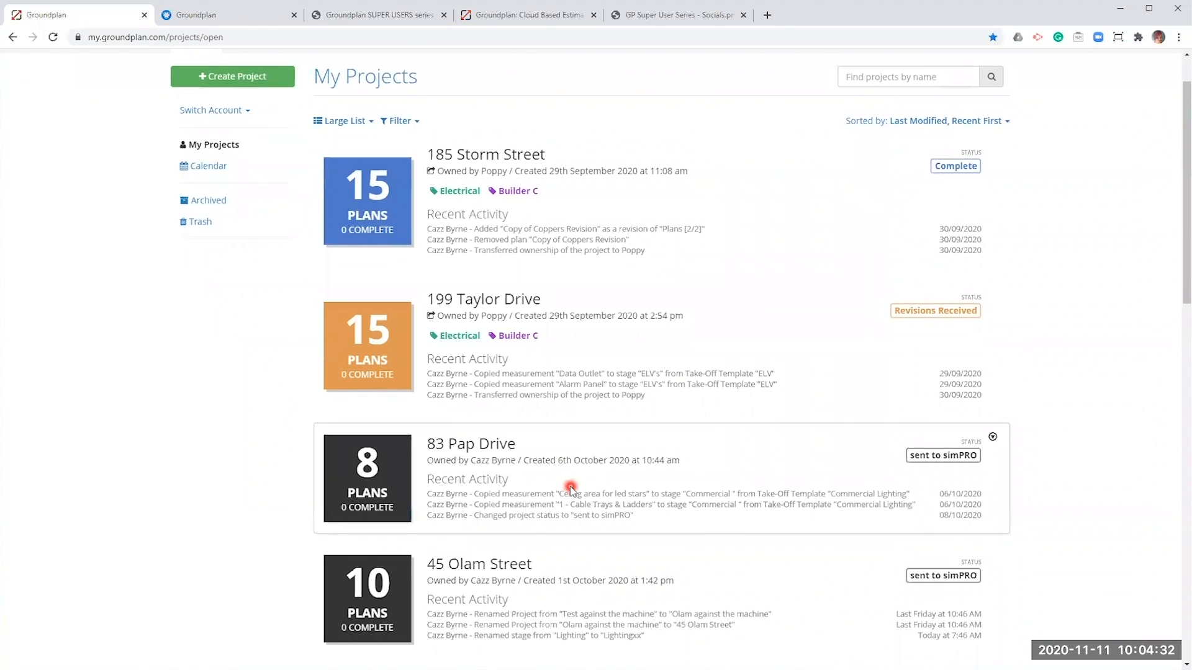
{"action": "scroll", "coordinate": [894, 389], "scroll_direction": "up", "scroll_amount": 1}
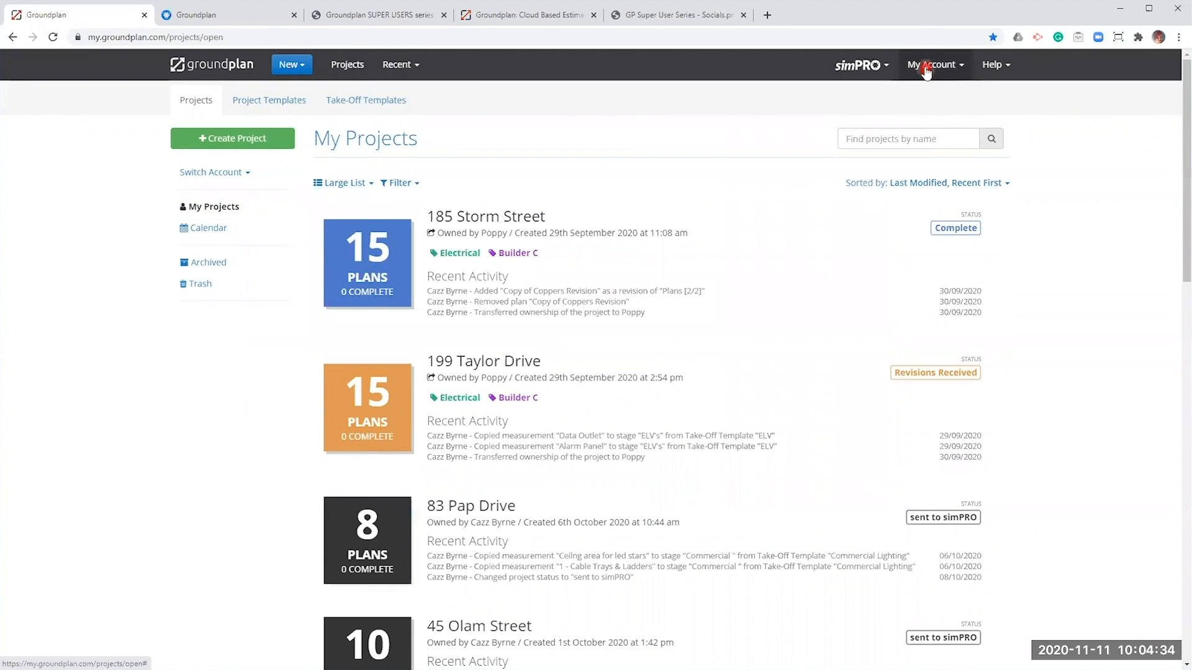
Open the account setup and view the list of project labels
{"action": "left_click", "coordinate": [926, 71]}
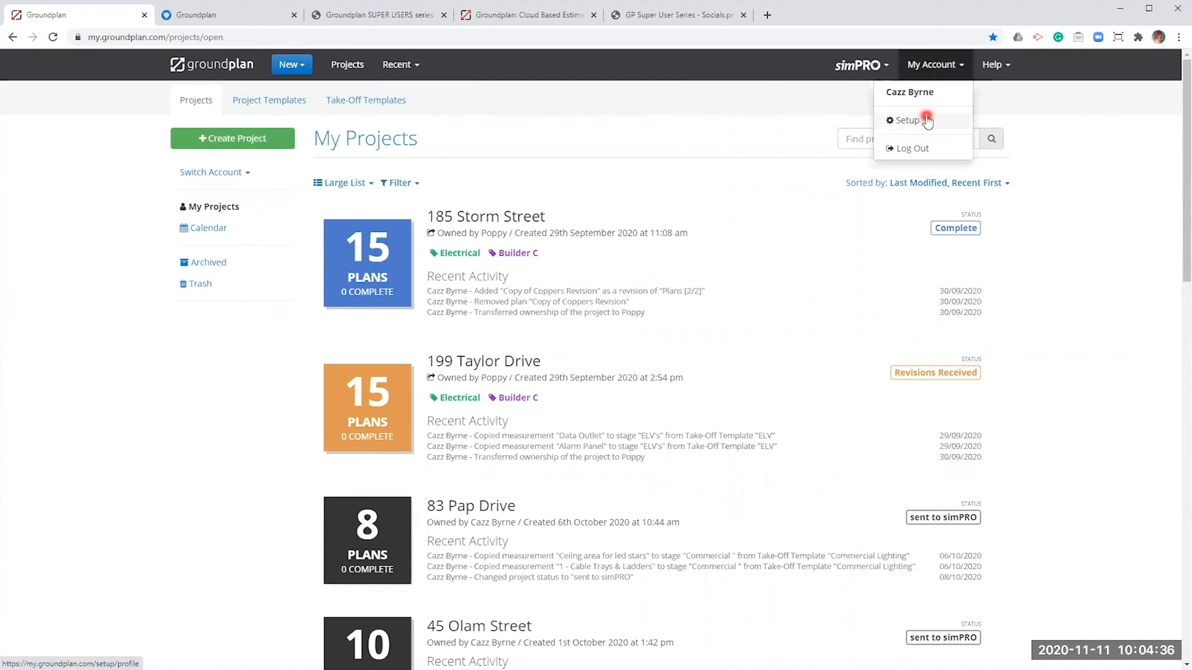
{"action": "left_click", "coordinate": [927, 122]}
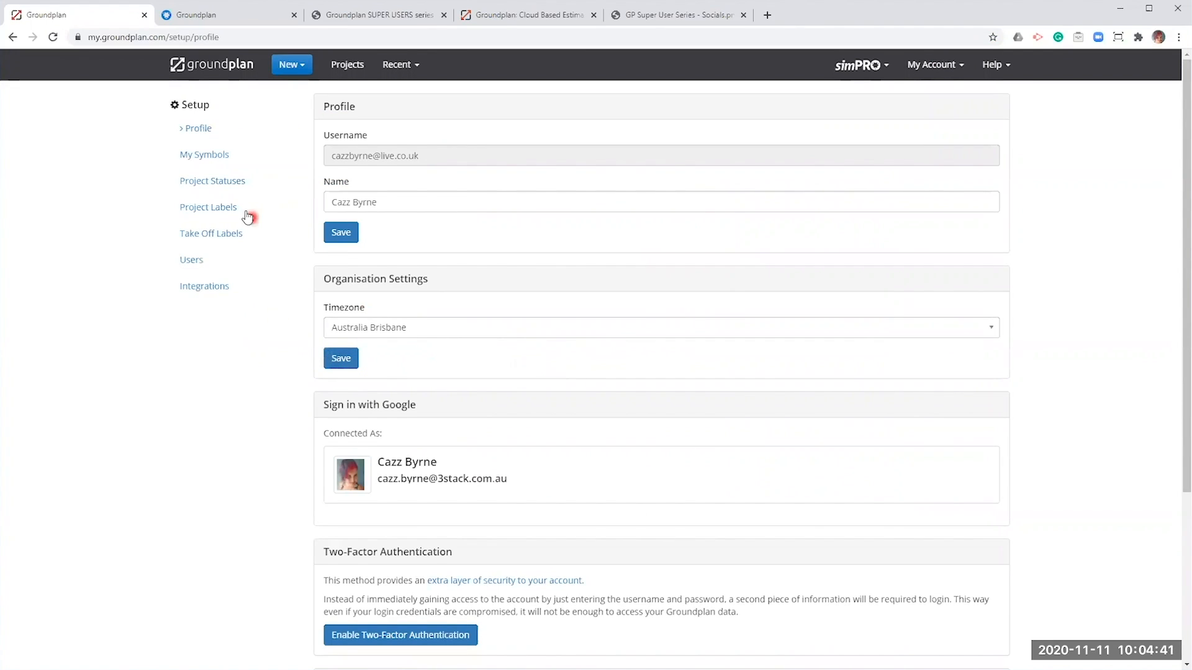
{"action": "left_click", "coordinate": [208, 210]}
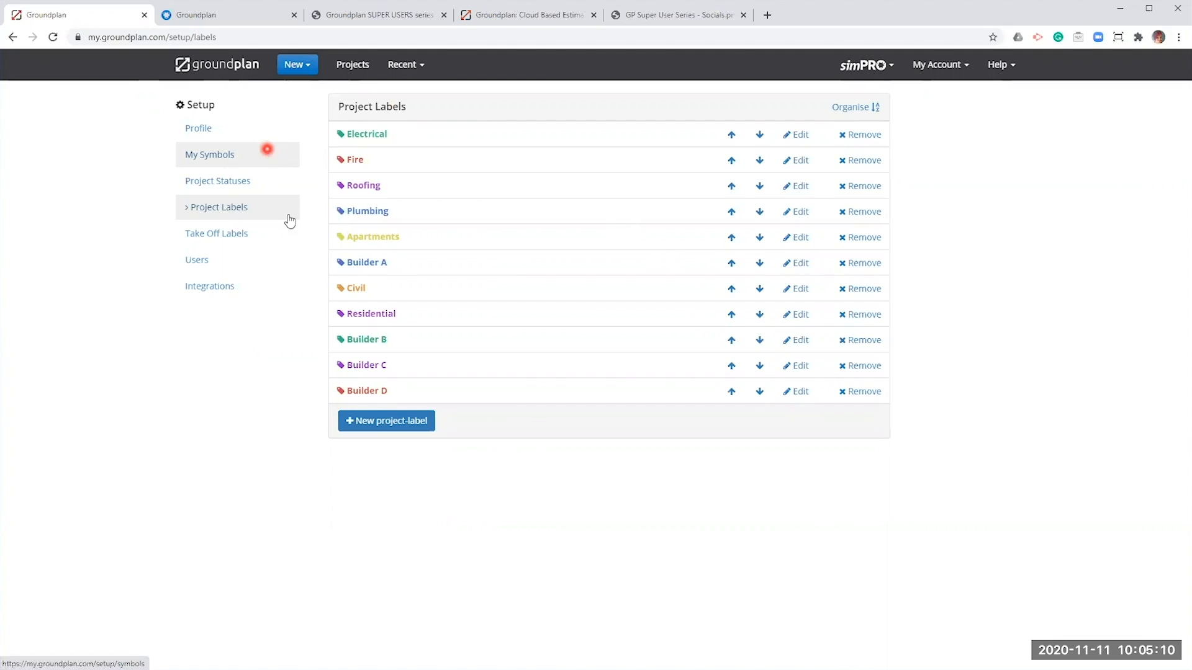
Open the take-off templates list and filter it by the simPRO label
{"action": "left_click", "coordinate": [215, 60]}
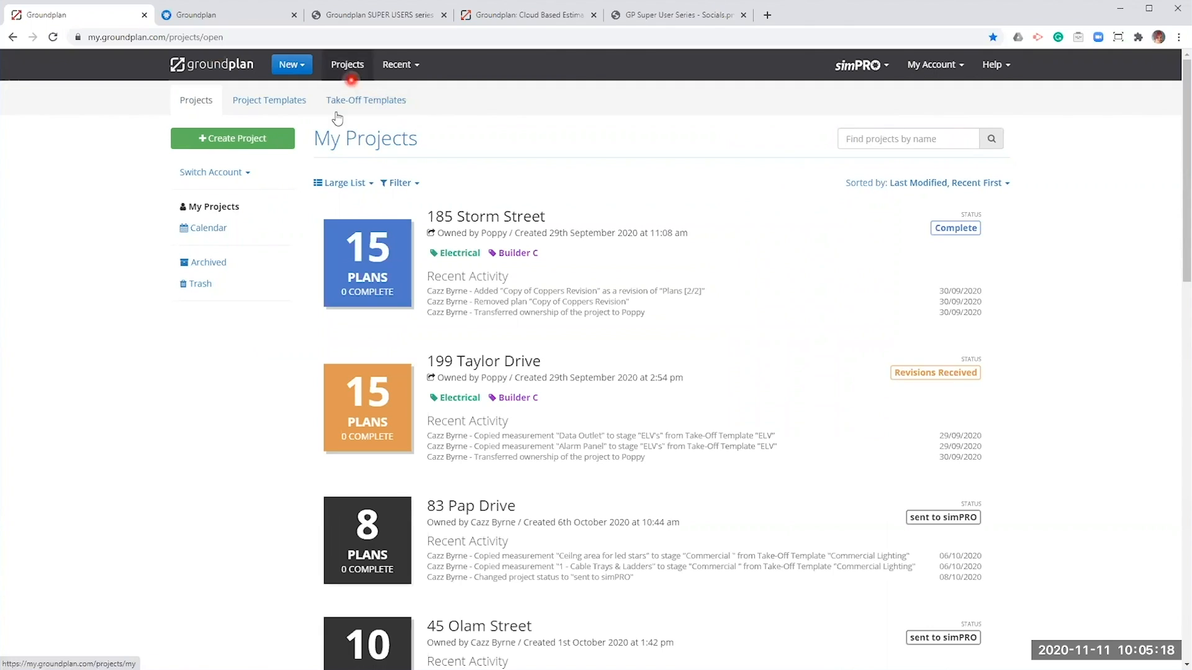
{"action": "left_click", "coordinate": [383, 102]}
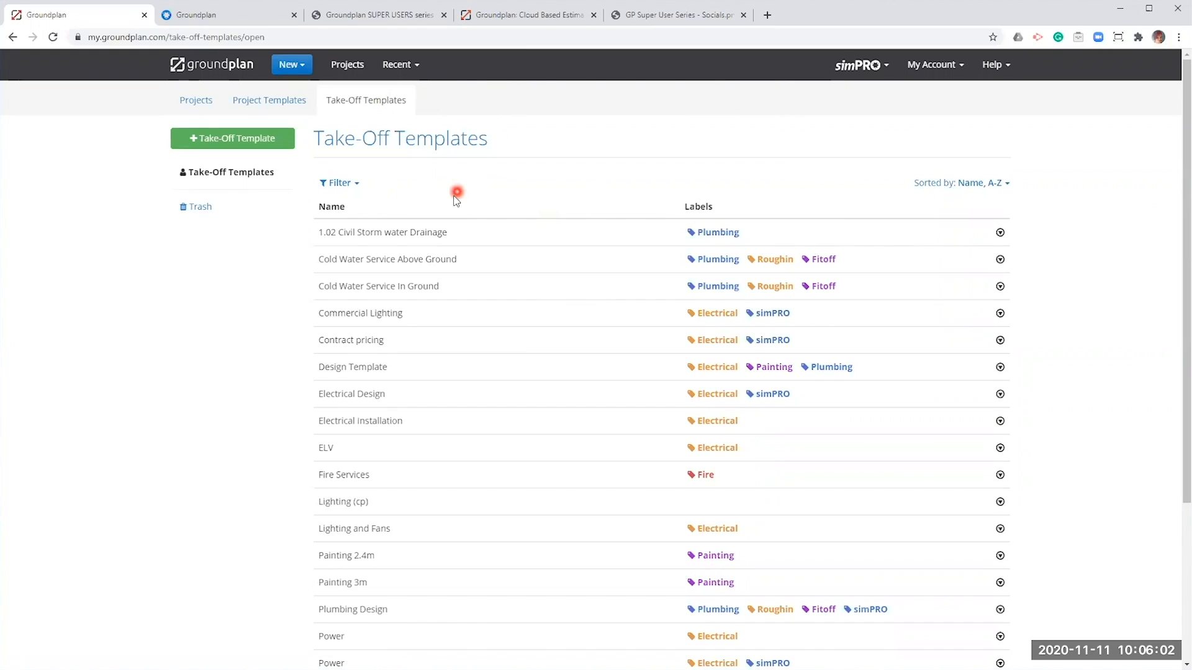
{"action": "left_click", "coordinate": [343, 185]}
{"action": "left_click", "coordinate": [385, 490]}
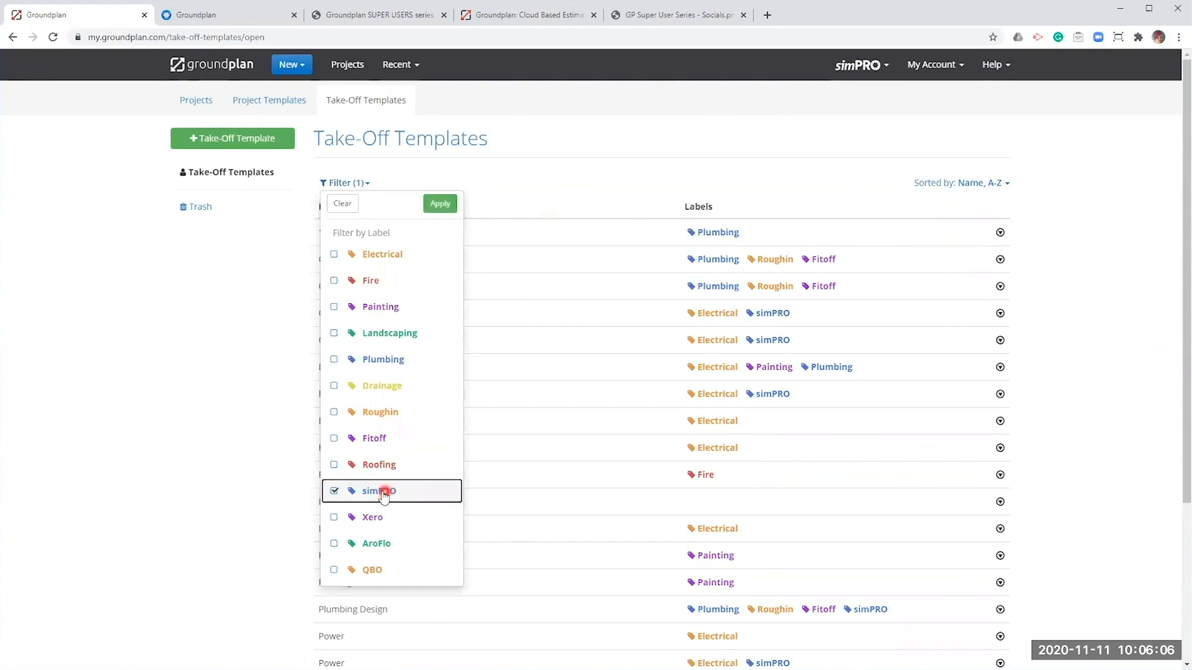
{"action": "left_click", "coordinate": [442, 204]}
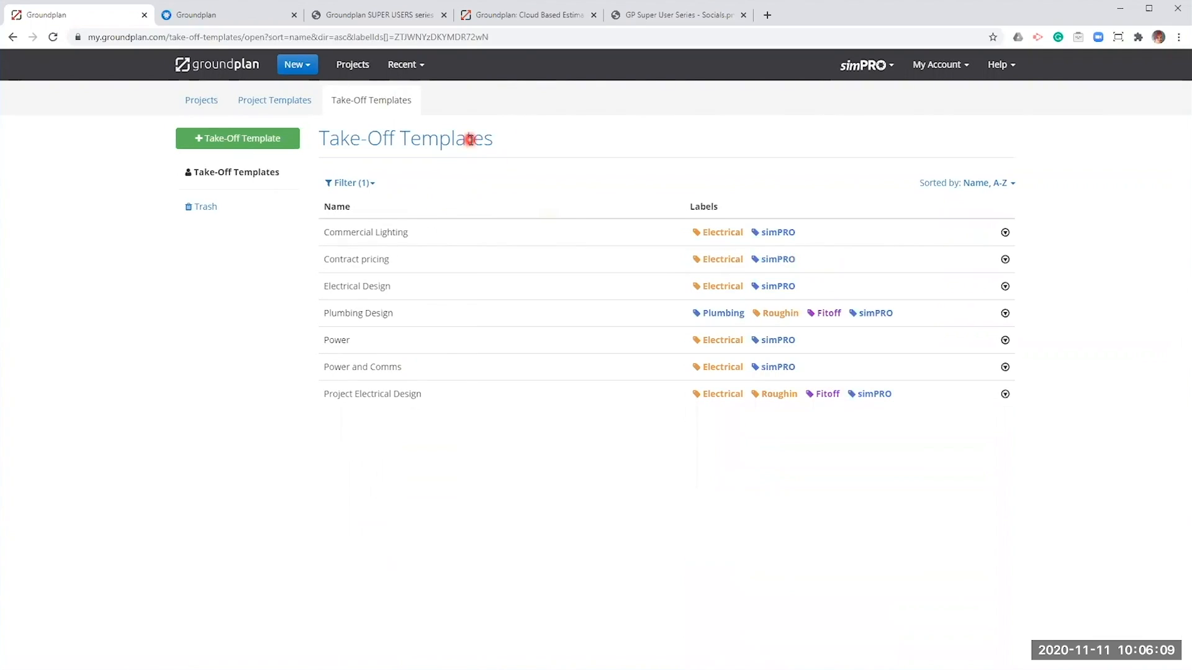
Open the Power and Comms take-off template and examine the parts in its simPRO items list
{"action": "left_click", "coordinate": [383, 370]}
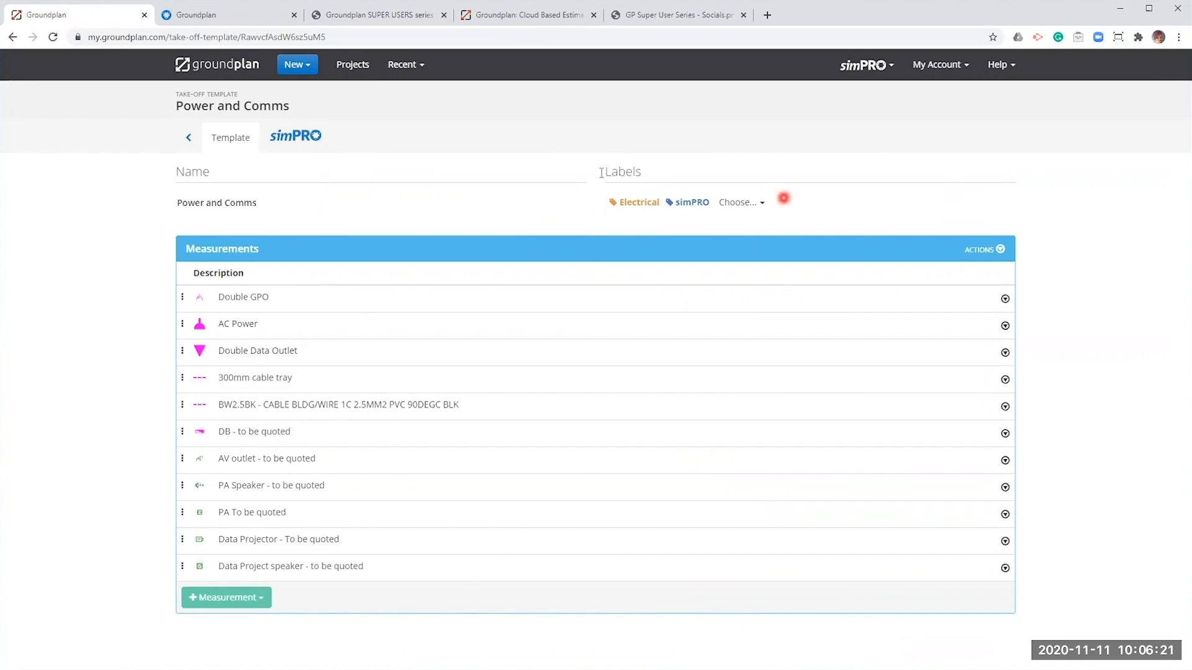
{"action": "left_click", "coordinate": [289, 144]}
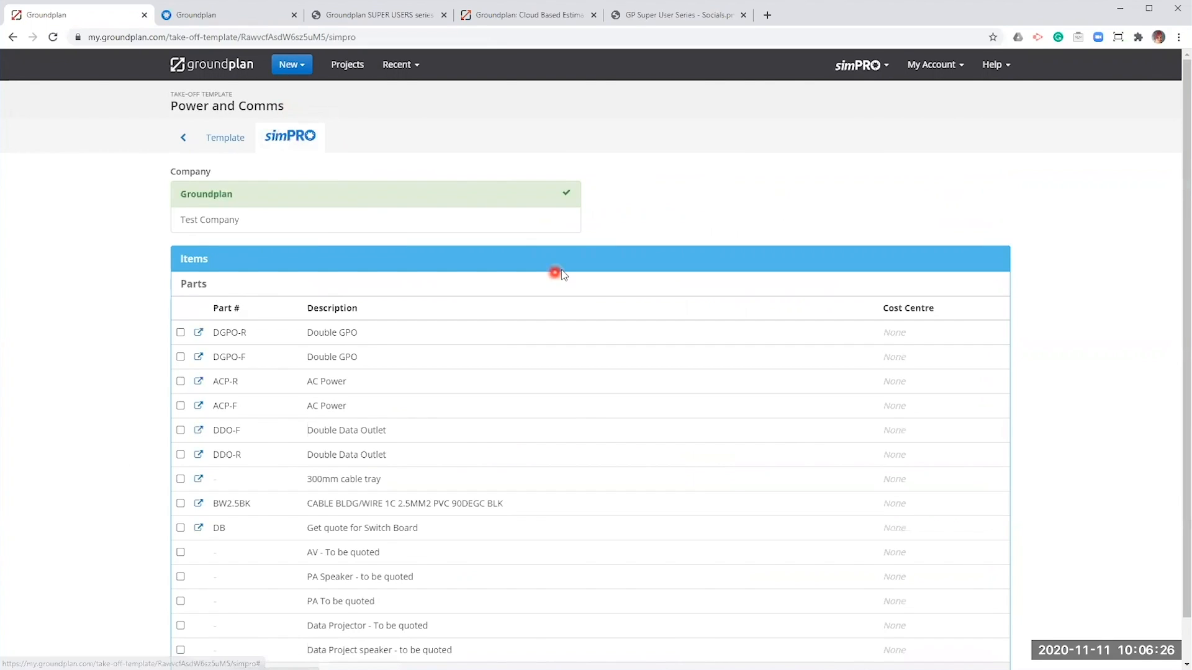
{"action": "scroll", "coordinate": [563, 274], "scroll_direction": "down", "scroll_amount": 2}
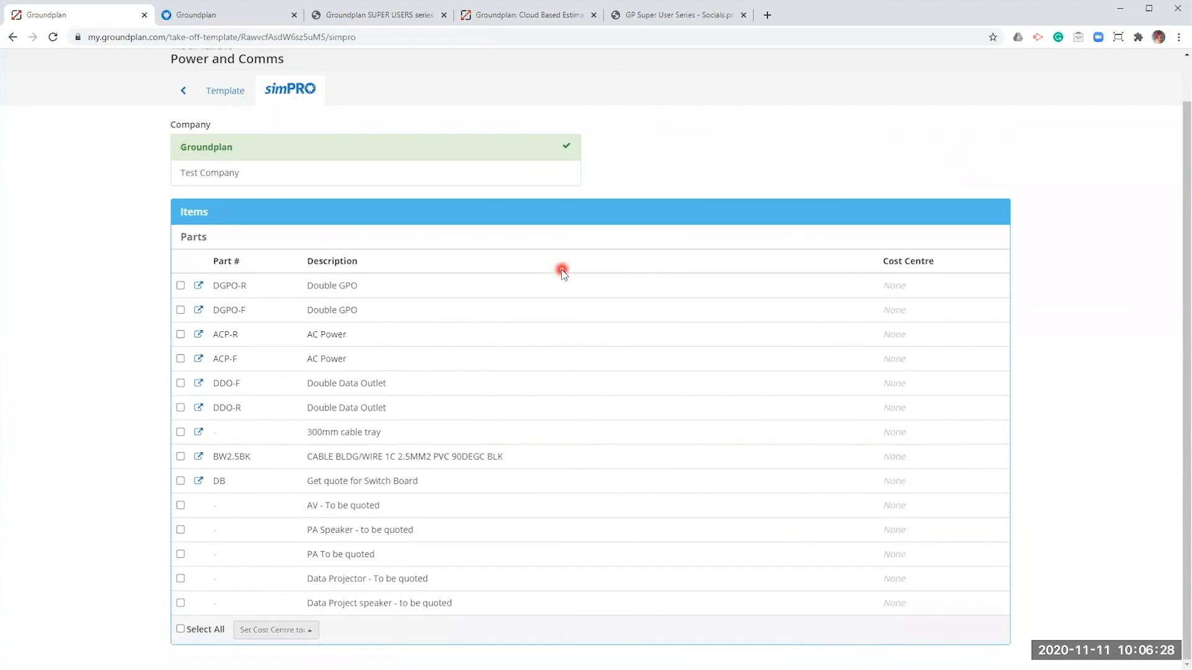
Open the DGPO-R Double GPO part's pre-build in simPRO, examine its details and pricing, and return to the Groundplan template
{"action": "left_click", "coordinate": [199, 285]}
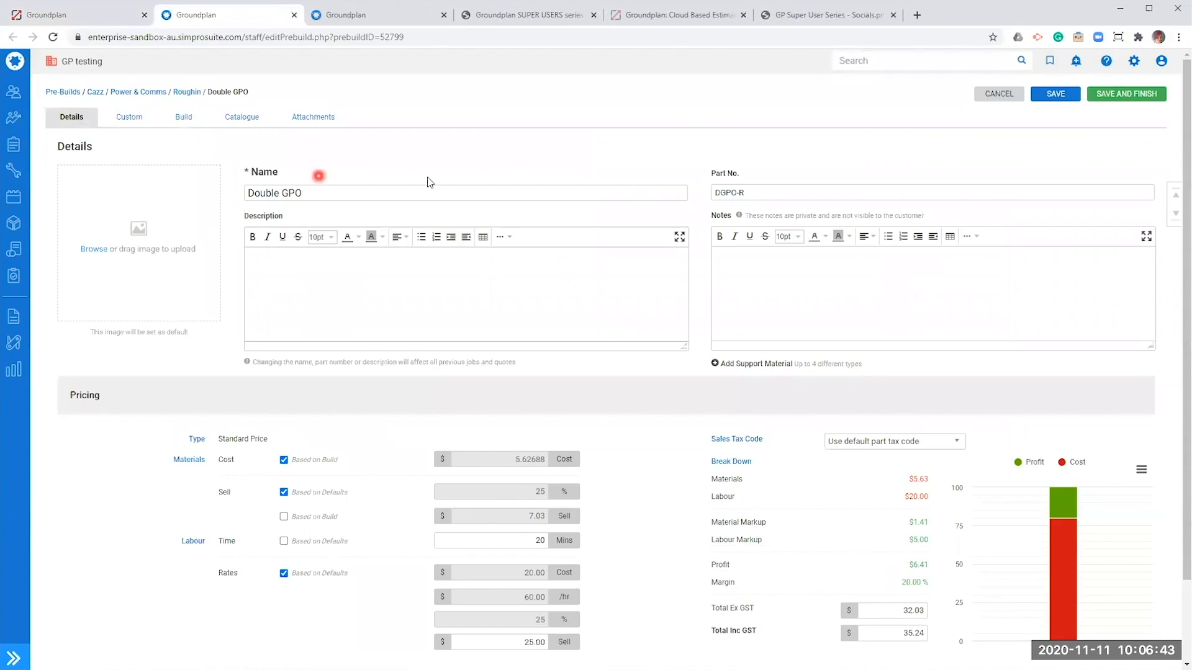
{"action": "left_click", "coordinate": [444, 14]}
{"action": "left_click", "coordinate": [294, 14]}
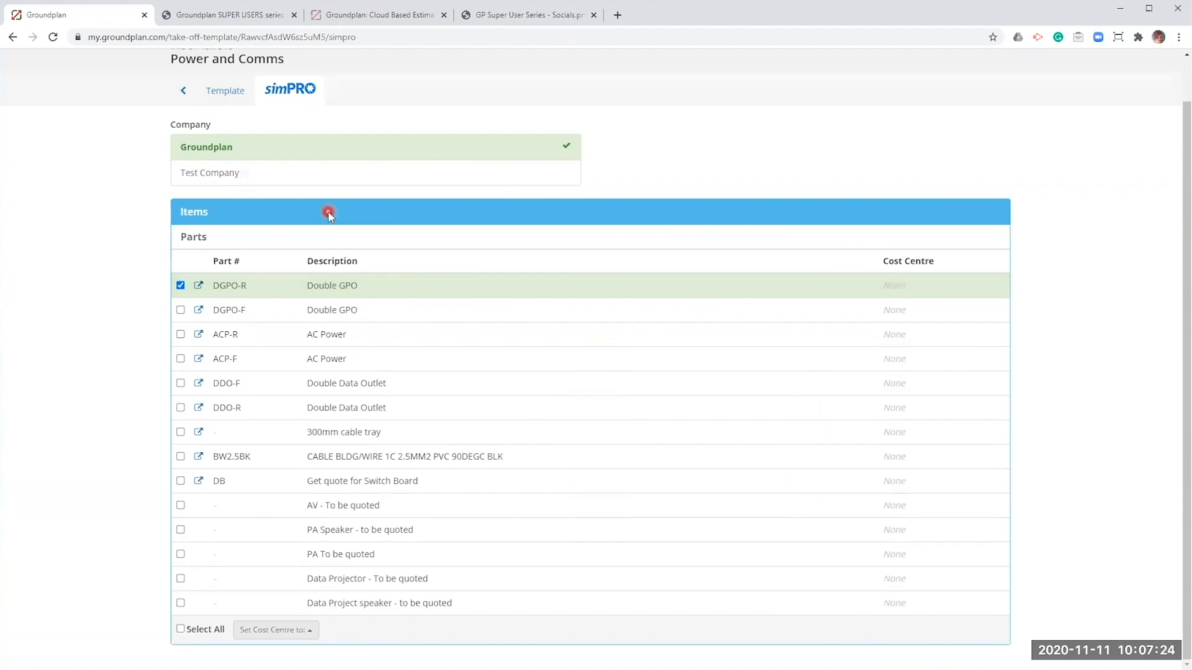
Set the cost centre of DGPO-R, ACP-R, DDO-R, the 300mm cable tray and BW2.5BK to Rough-in
{"action": "left_click", "coordinate": [180, 629]}
{"action": "left_click", "coordinate": [181, 629]}
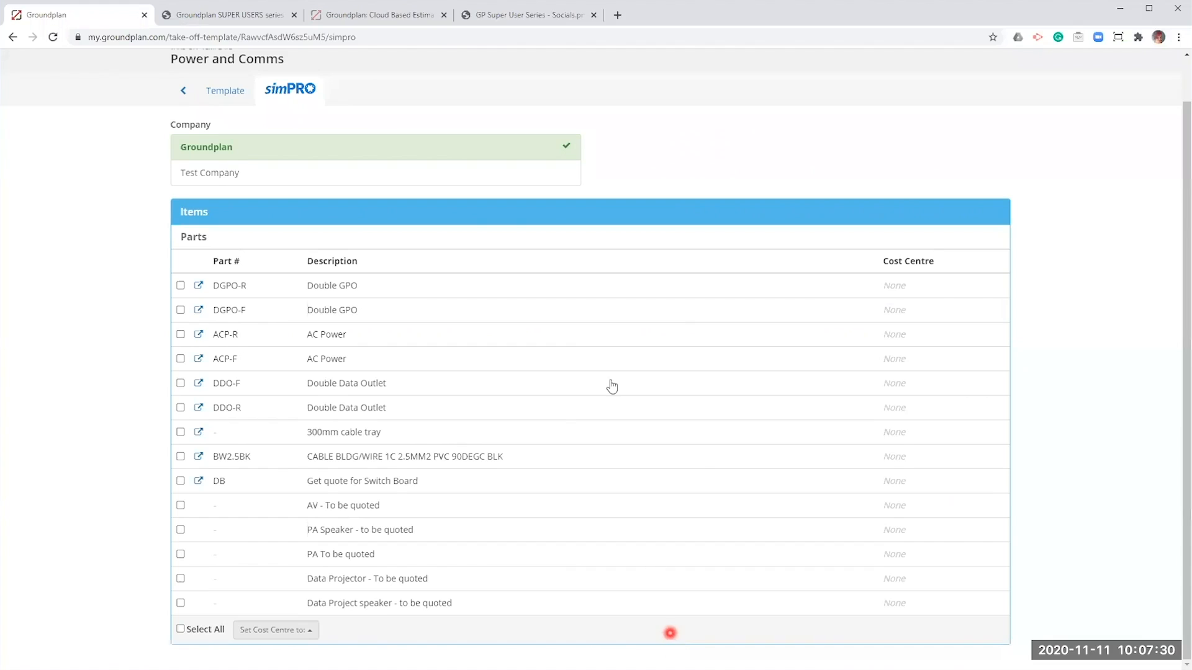
{"action": "left_click", "coordinate": [518, 284]}
{"action": "left_click", "coordinate": [543, 336]}
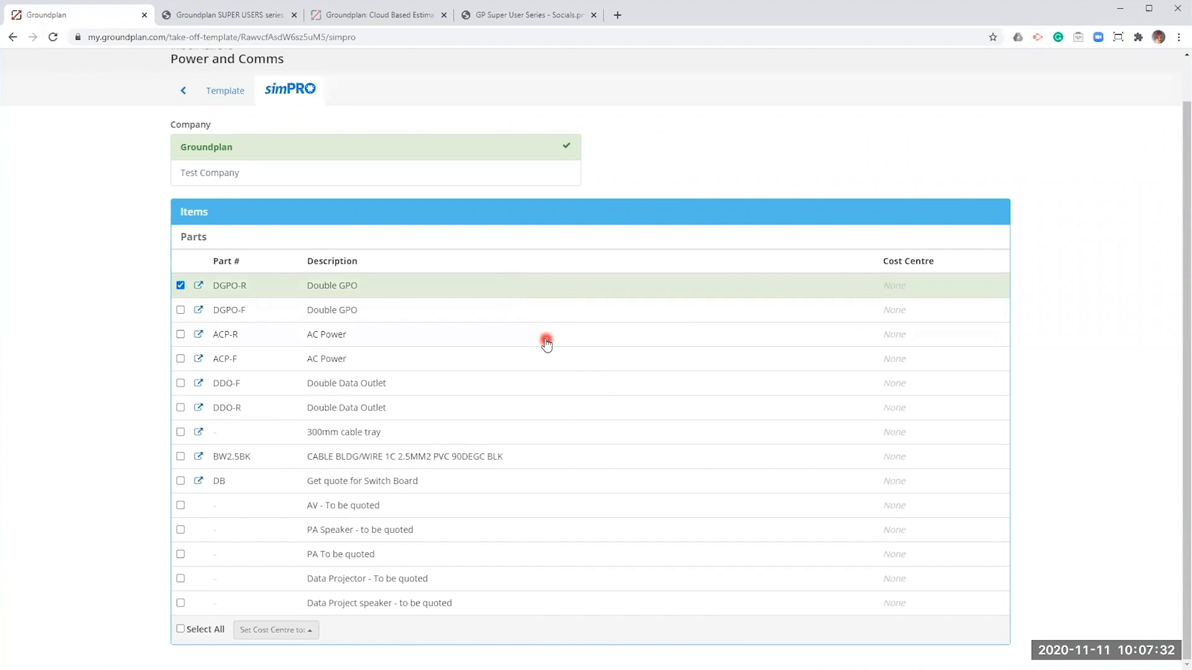
{"action": "left_click", "coordinate": [562, 407]}
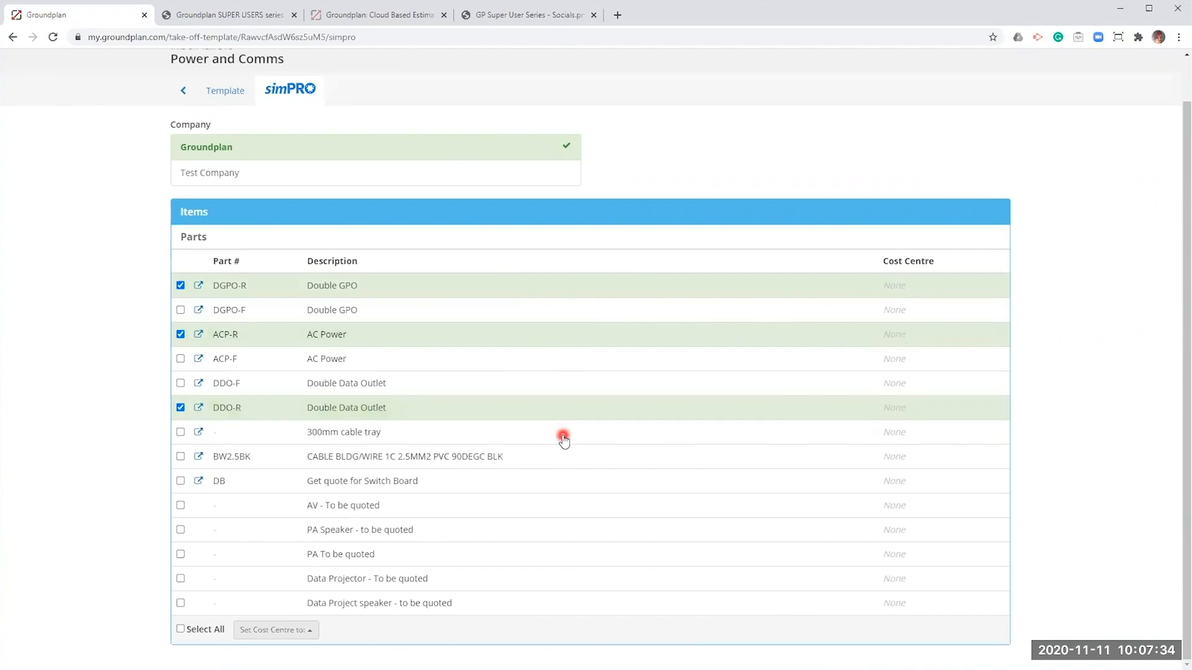
{"action": "left_click", "coordinate": [562, 432]}
{"action": "left_click", "coordinate": [561, 458]}
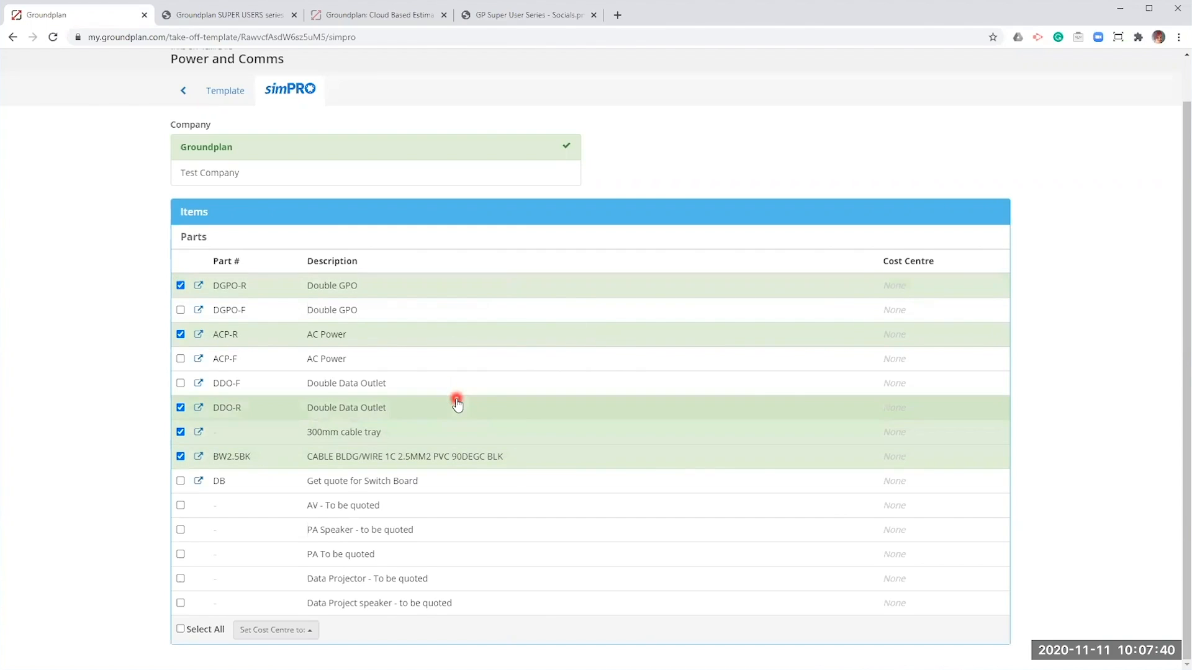
{"action": "left_click", "coordinate": [298, 633]}
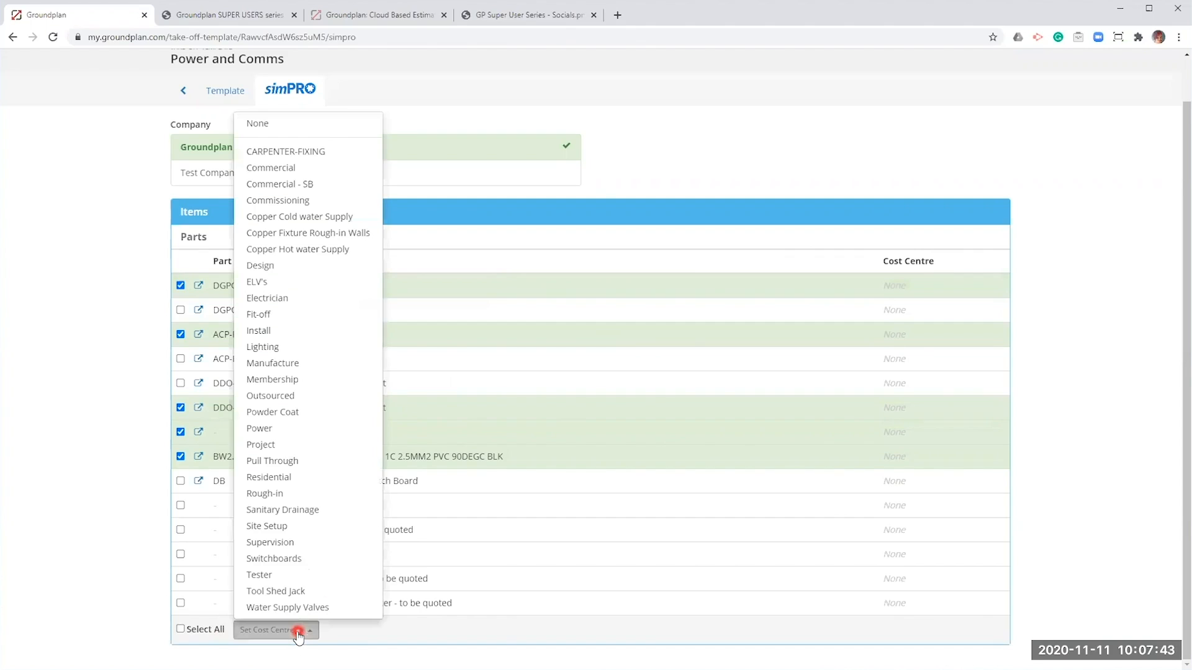
{"action": "left_click", "coordinate": [278, 495]}
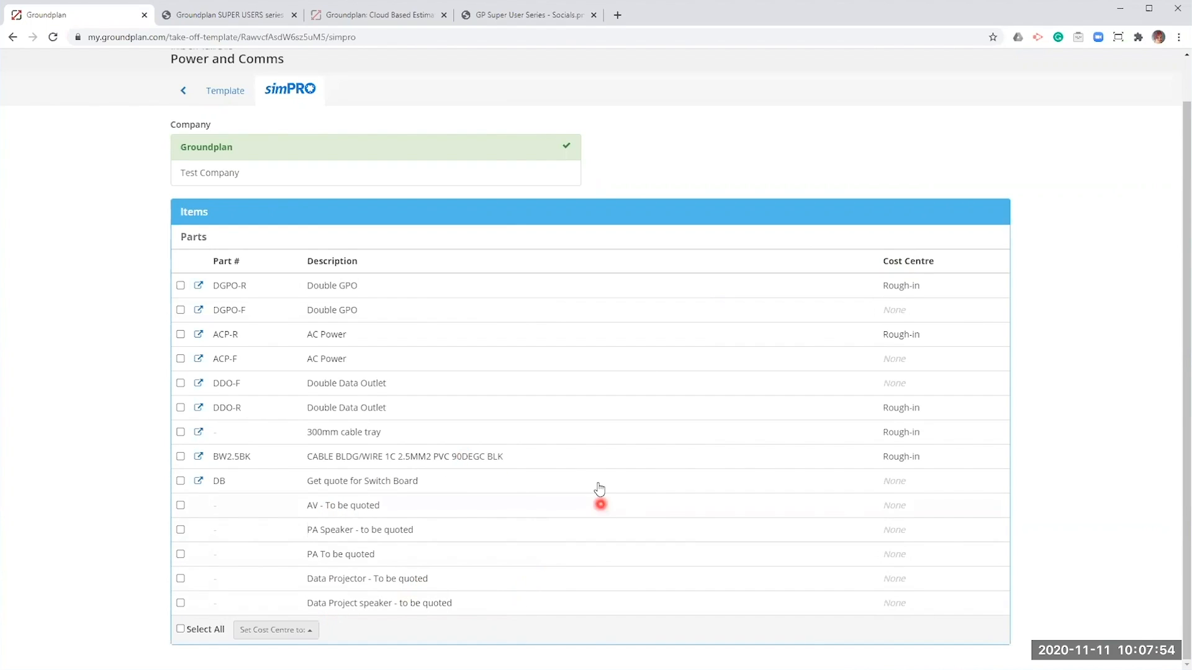
Assign the Outsourced cost centre to the DB switch board item and all the to-be-quoted items below it
{"action": "left_click_drag", "start_coordinate": [603, 525], "coordinate": [606, 617]}
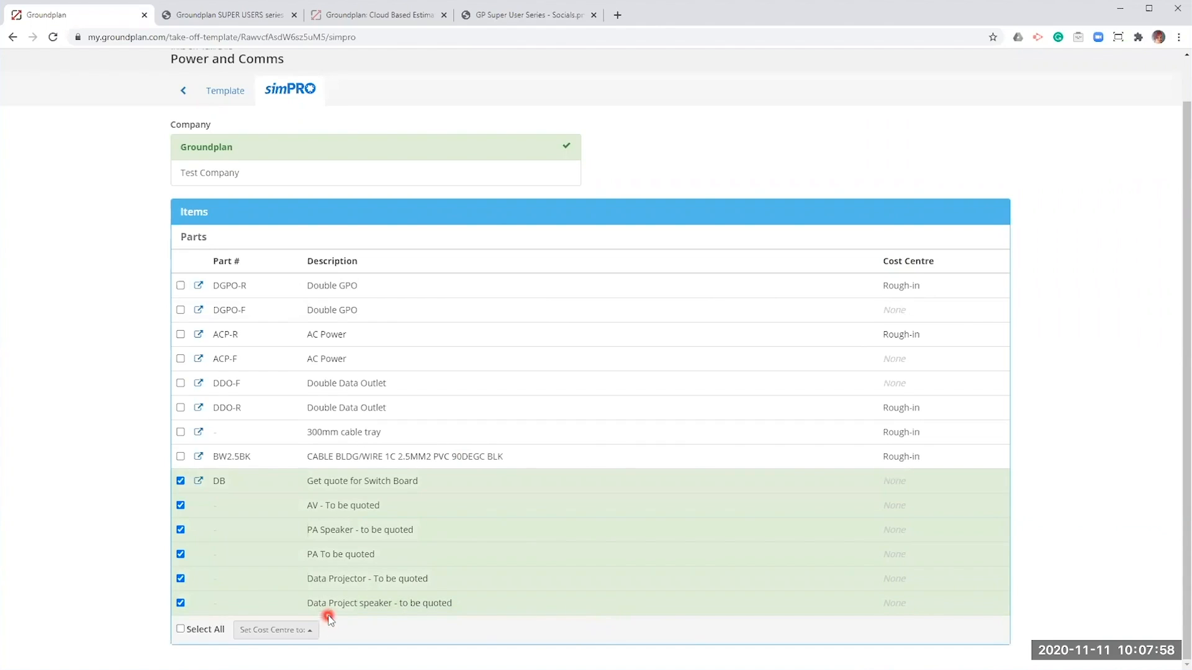
{"action": "left_click", "coordinate": [252, 631]}
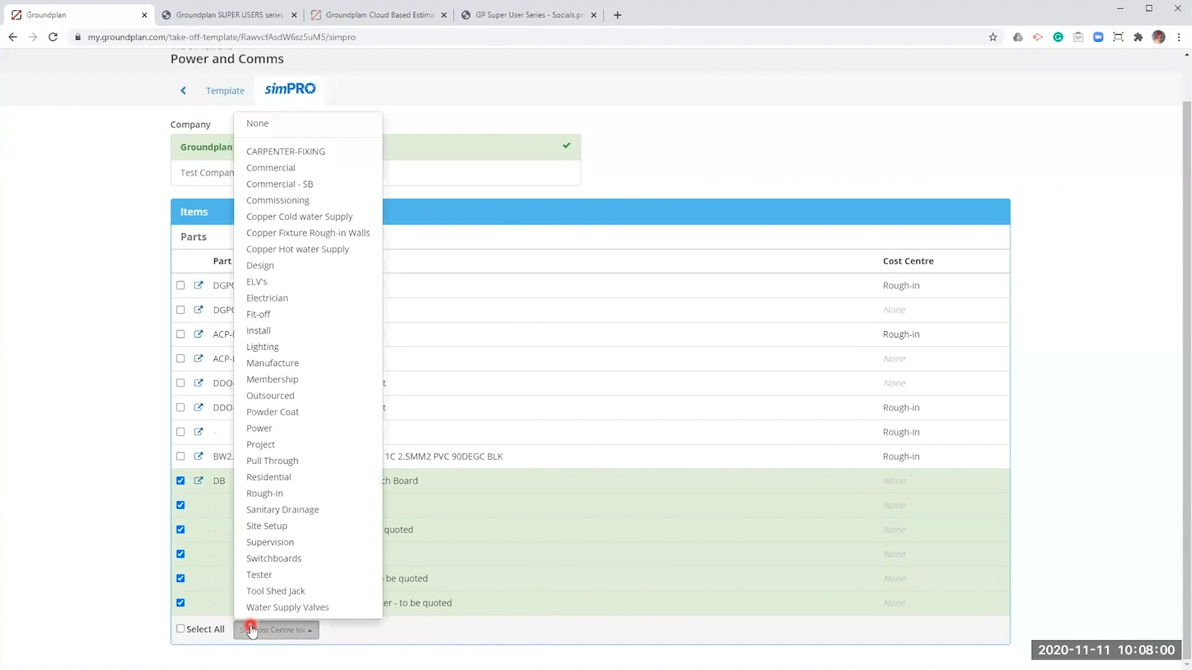
{"action": "left_click", "coordinate": [283, 395]}
{"action": "left_click", "coordinate": [859, 463]}
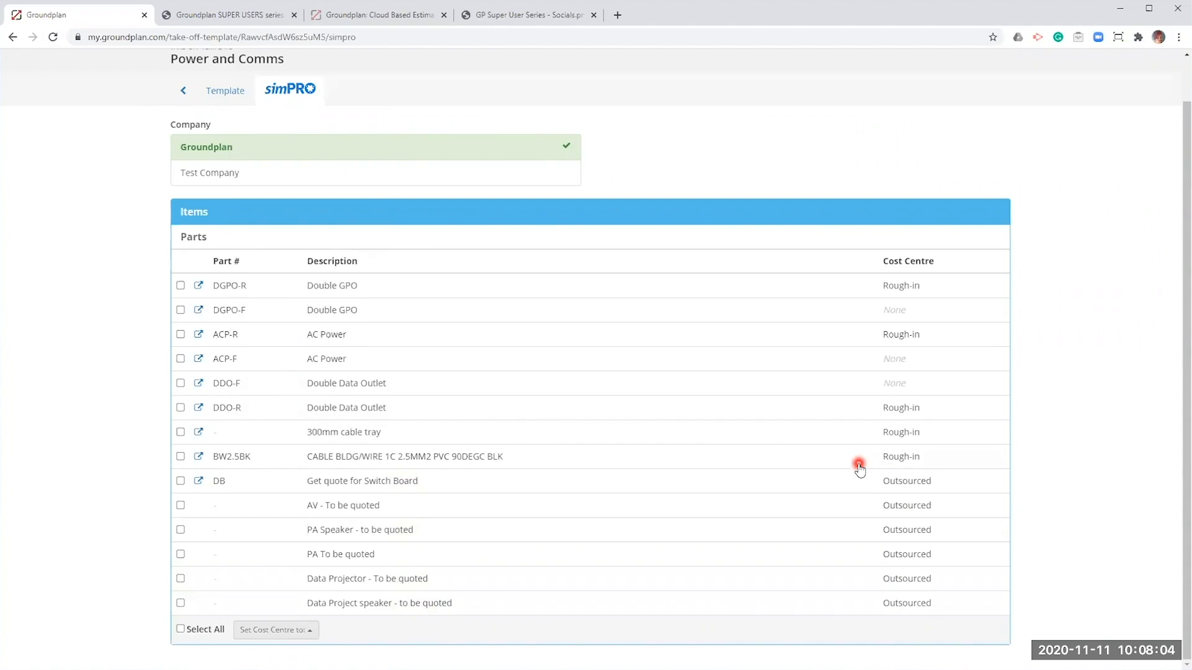
Set the cost centre of DGPO-F, ACP-F and DDO-F to Fit-off and return to the take-off templates list
{"action": "left_click", "coordinate": [794, 311]}
{"action": "left_click", "coordinate": [795, 358]}
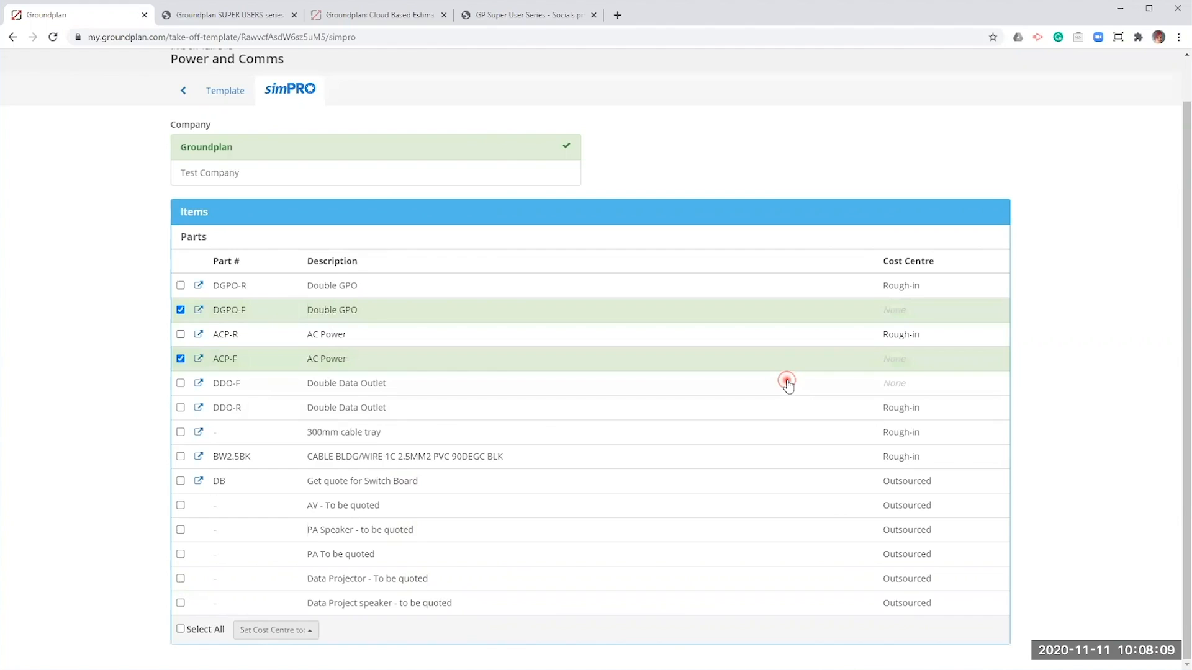
{"action": "left_click", "coordinate": [785, 379]}
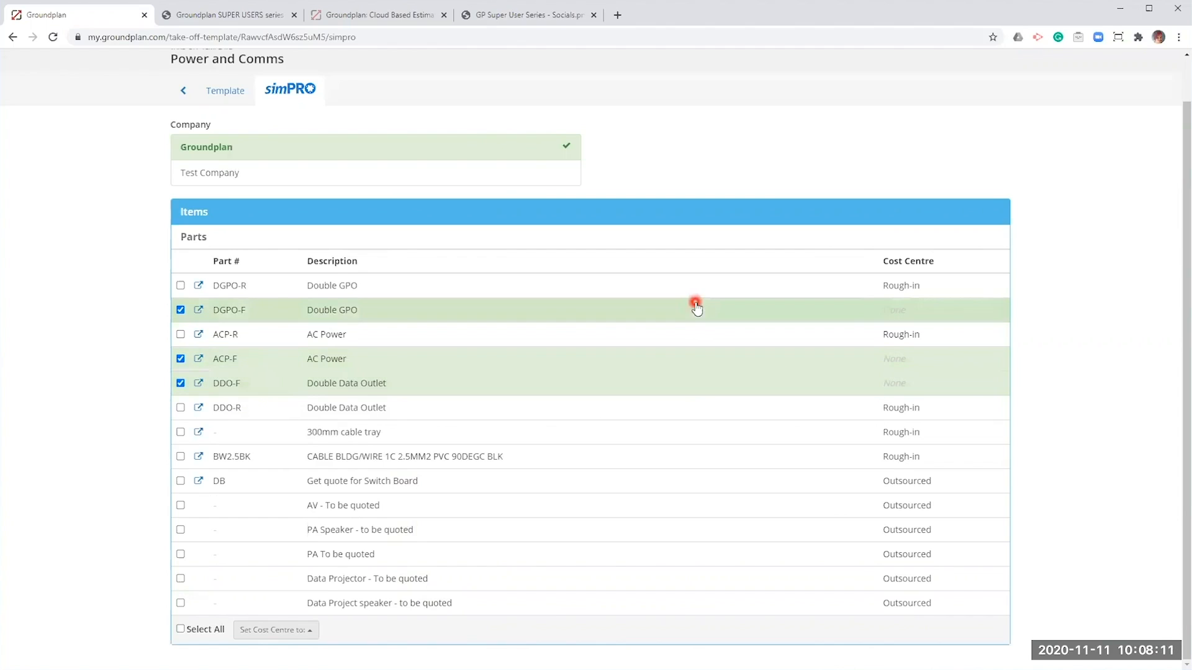
{"action": "left_click", "coordinate": [289, 630]}
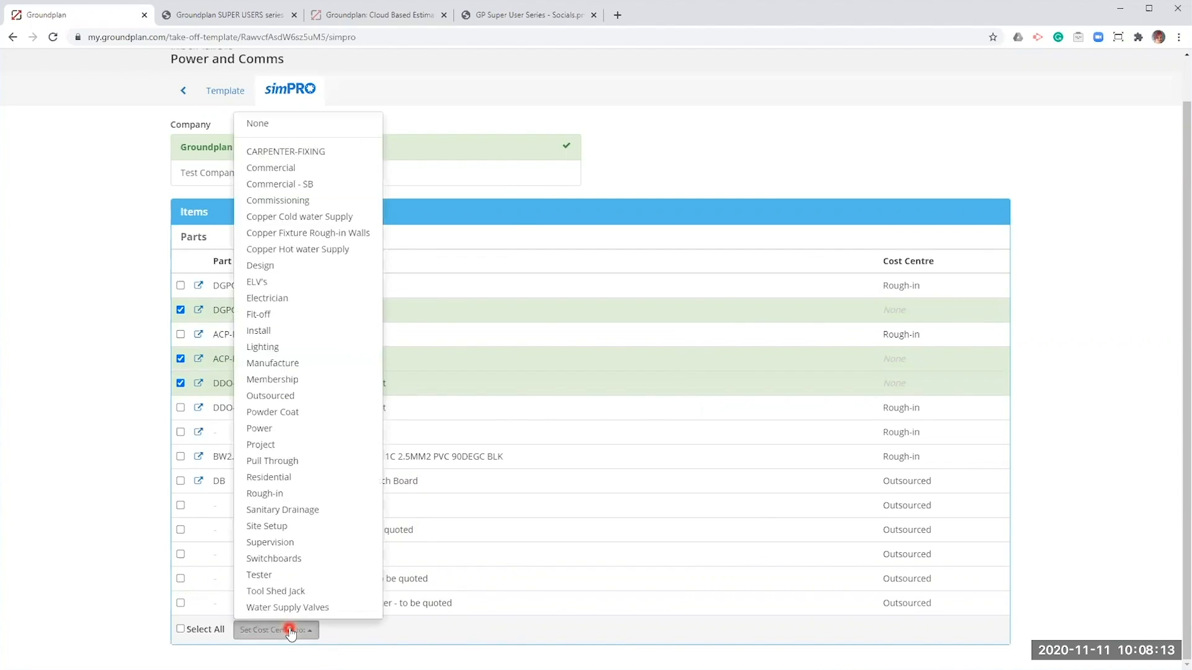
{"action": "left_click", "coordinate": [304, 314]}
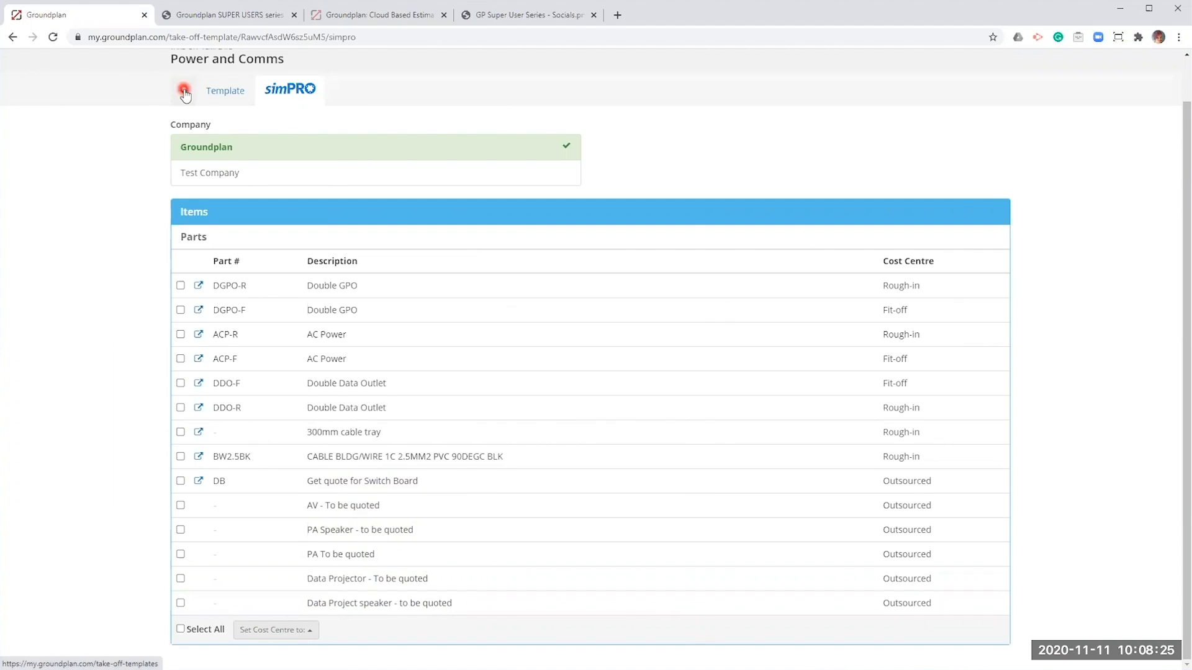
{"action": "left_click", "coordinate": [184, 92]}
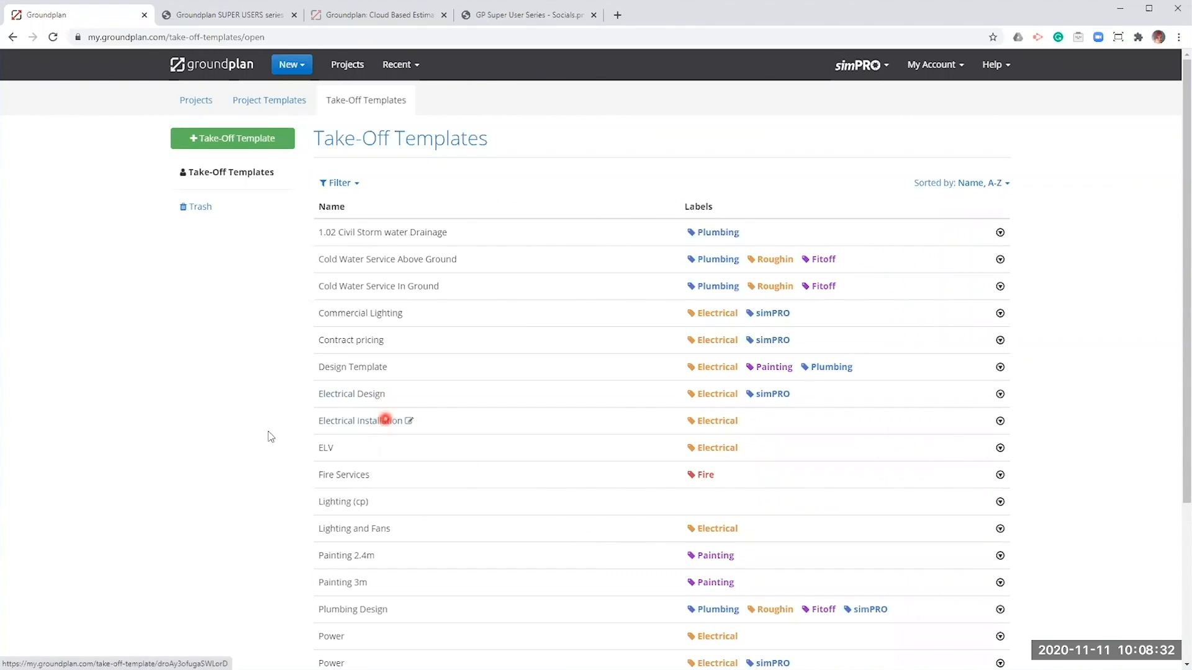
Create a new project with the simPRO company Groundplan and the cost centre Commercial
{"action": "left_click", "coordinate": [291, 64]}
{"action": "left_click", "coordinate": [302, 93]}
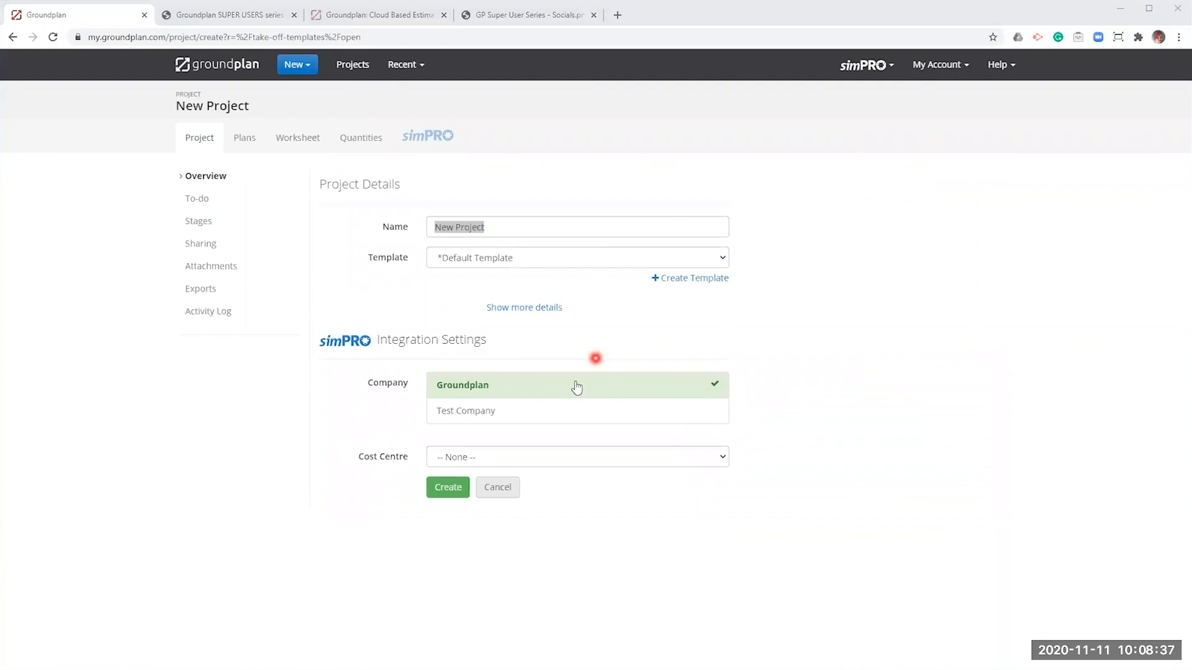
{"action": "left_click", "coordinate": [492, 458]}
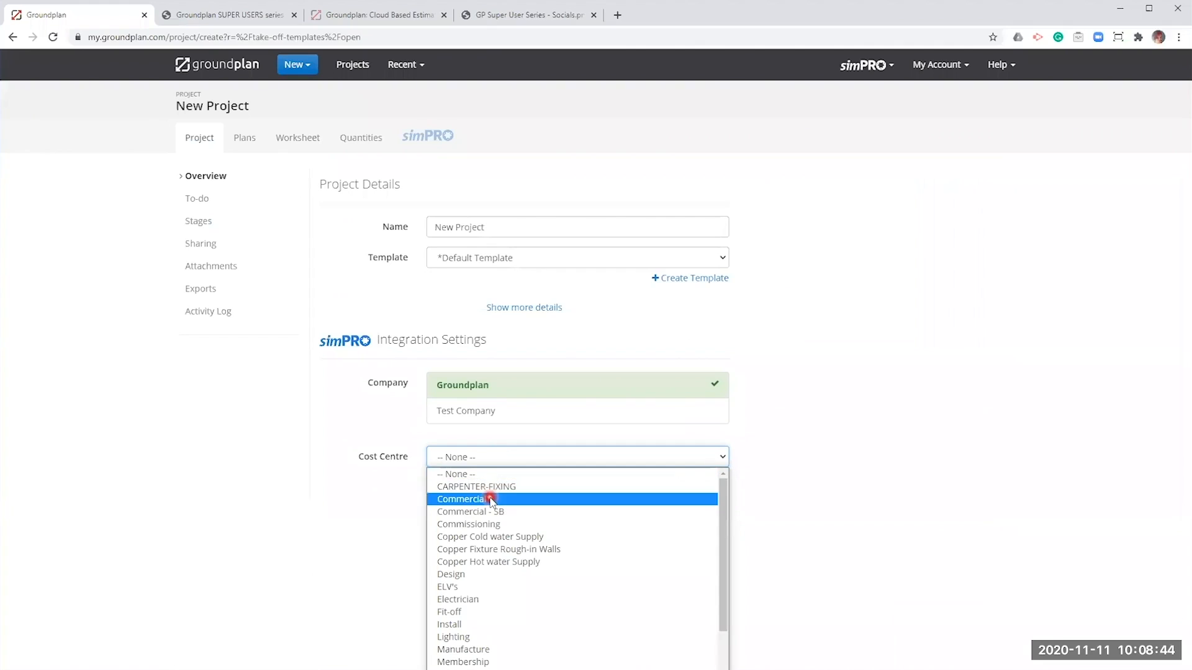
{"action": "left_click", "coordinate": [490, 500]}
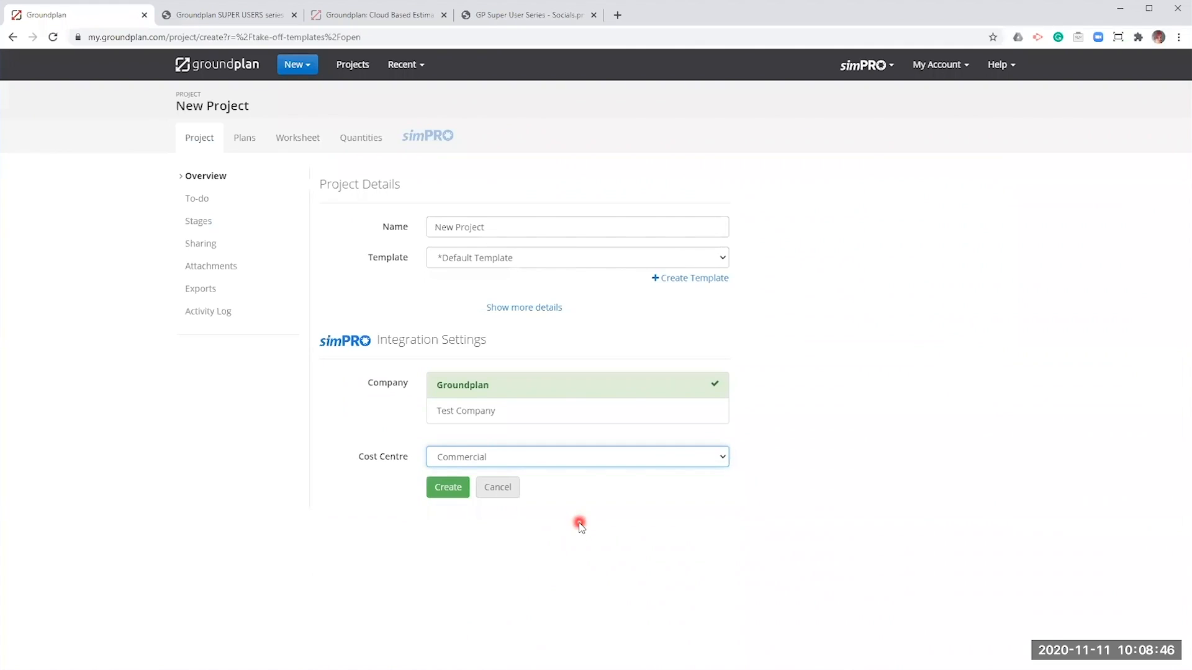
{"action": "left_click", "coordinate": [513, 411]}
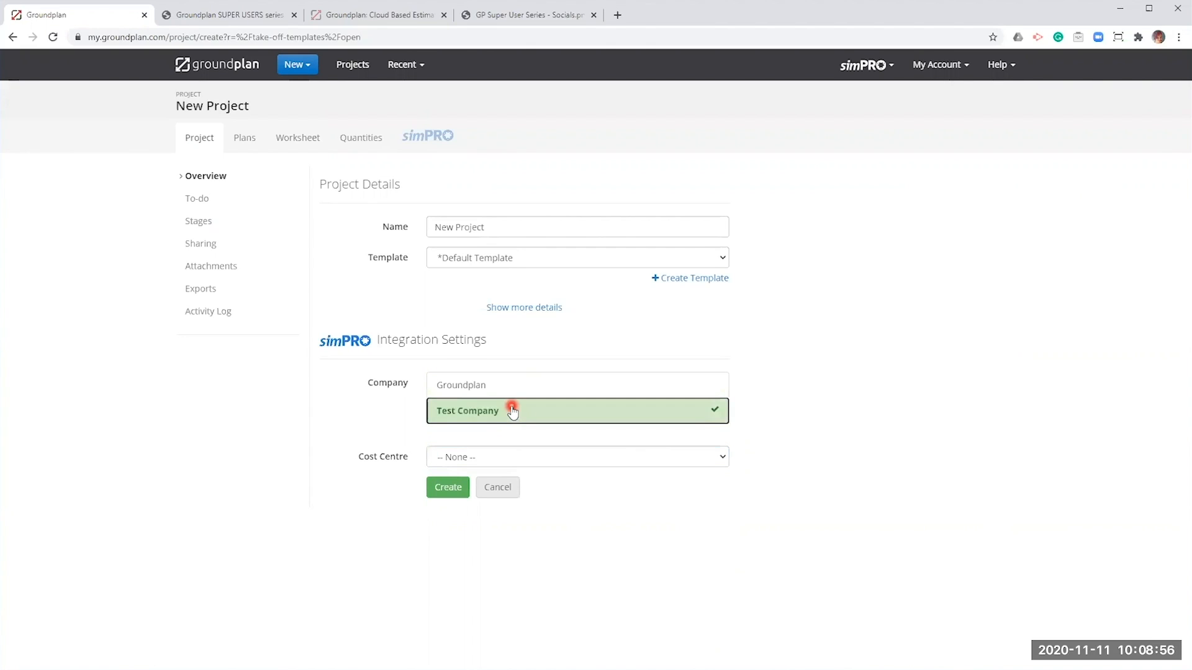
{"action": "left_click", "coordinate": [517, 386]}
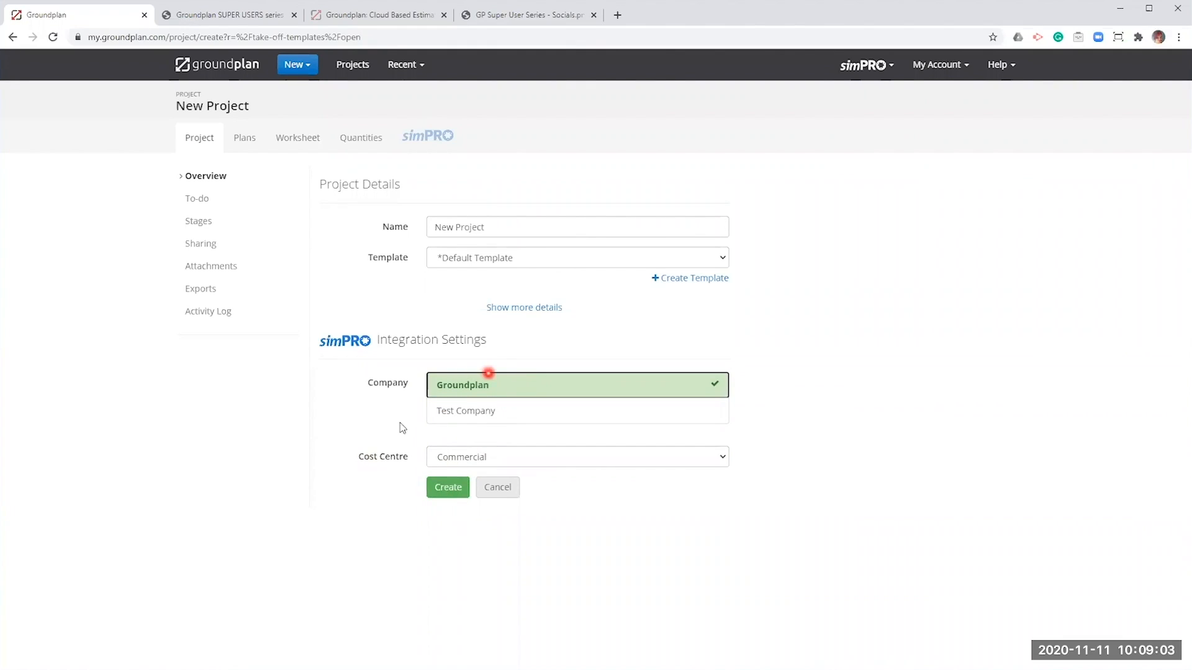
{"action": "left_click", "coordinate": [450, 488]}
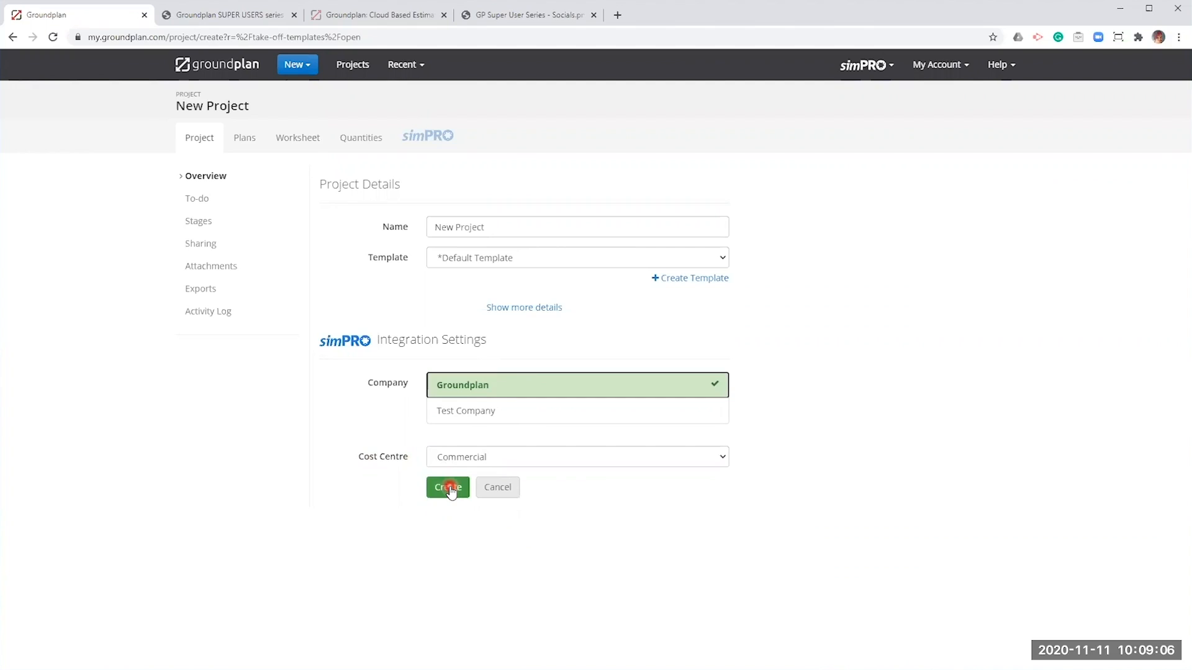
Upload pages 2,3,4-5 of Electrical layout plans.pdf to the project's Plans group
{"action": "left_click", "coordinate": [245, 136]}
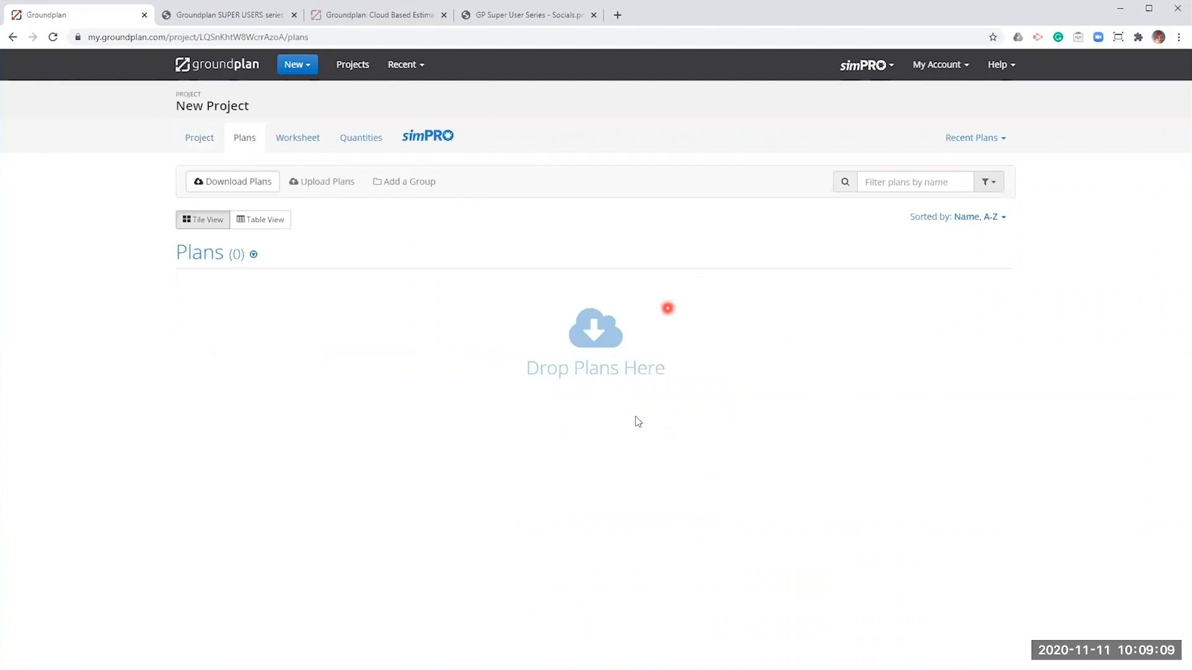
{"action": "left_click", "coordinate": [205, 377]}
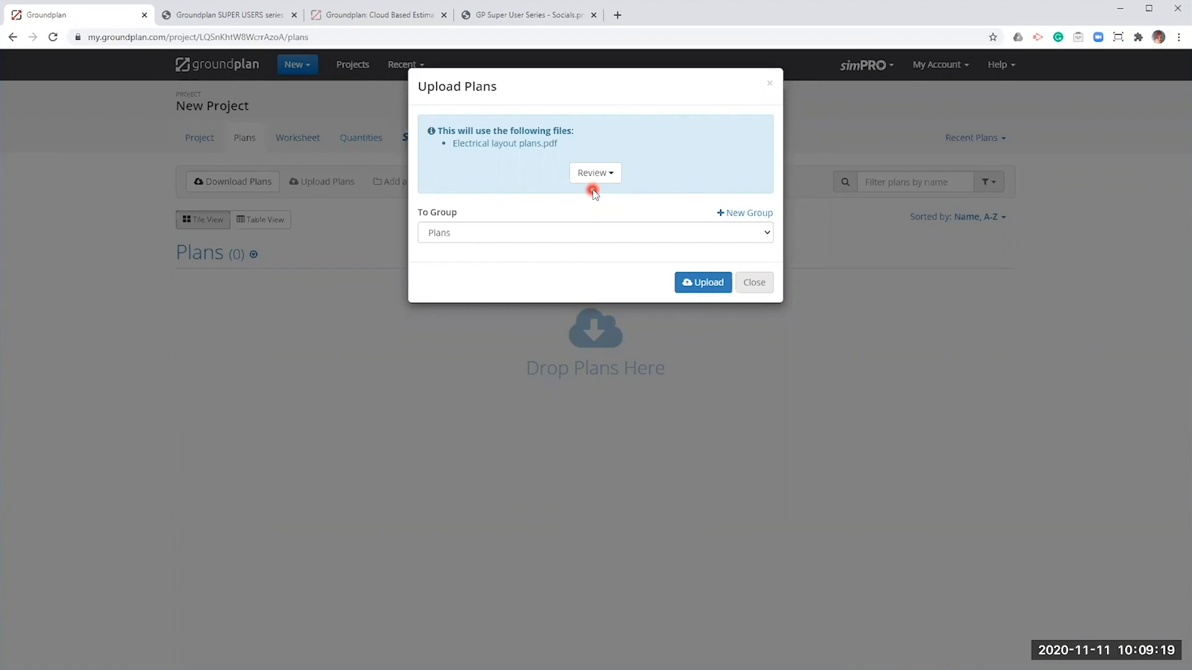
{"action": "left_click", "coordinate": [593, 175]}
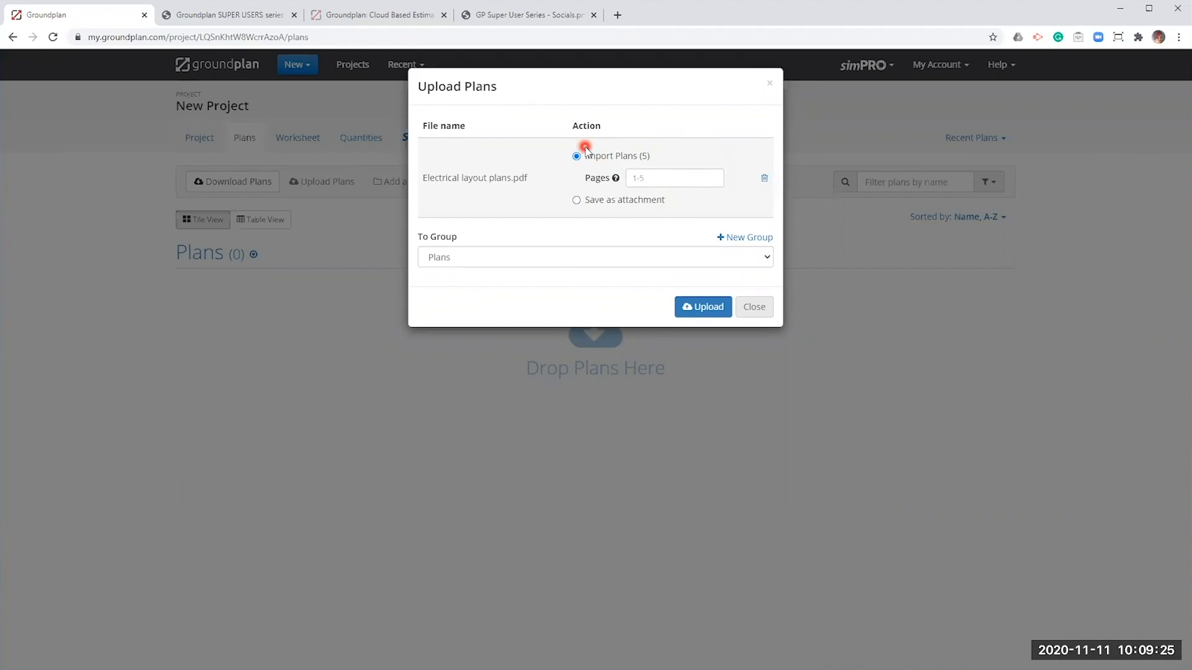
{"action": "left_click", "coordinate": [670, 178]}
{"action": "type", "text": "2,3,4-5"}
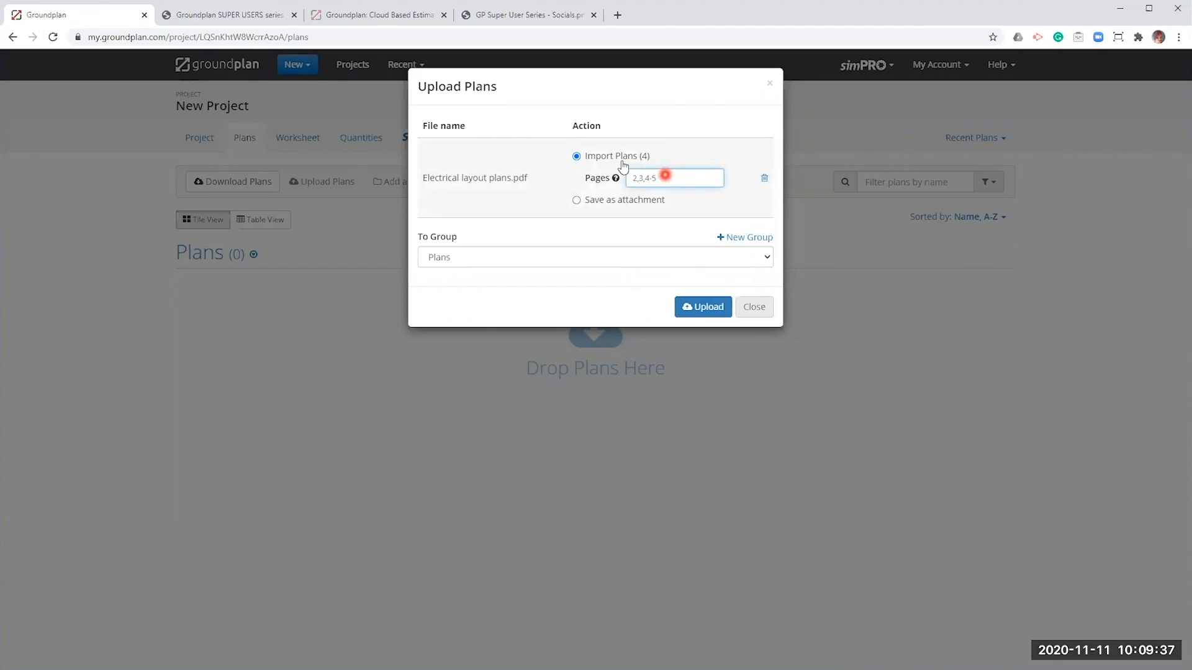
{"action": "left_click", "coordinate": [698, 307]}
Look over the project's overview, to-do lists and attachments, and clear the finished upload
{"action": "left_click", "coordinate": [203, 143]}
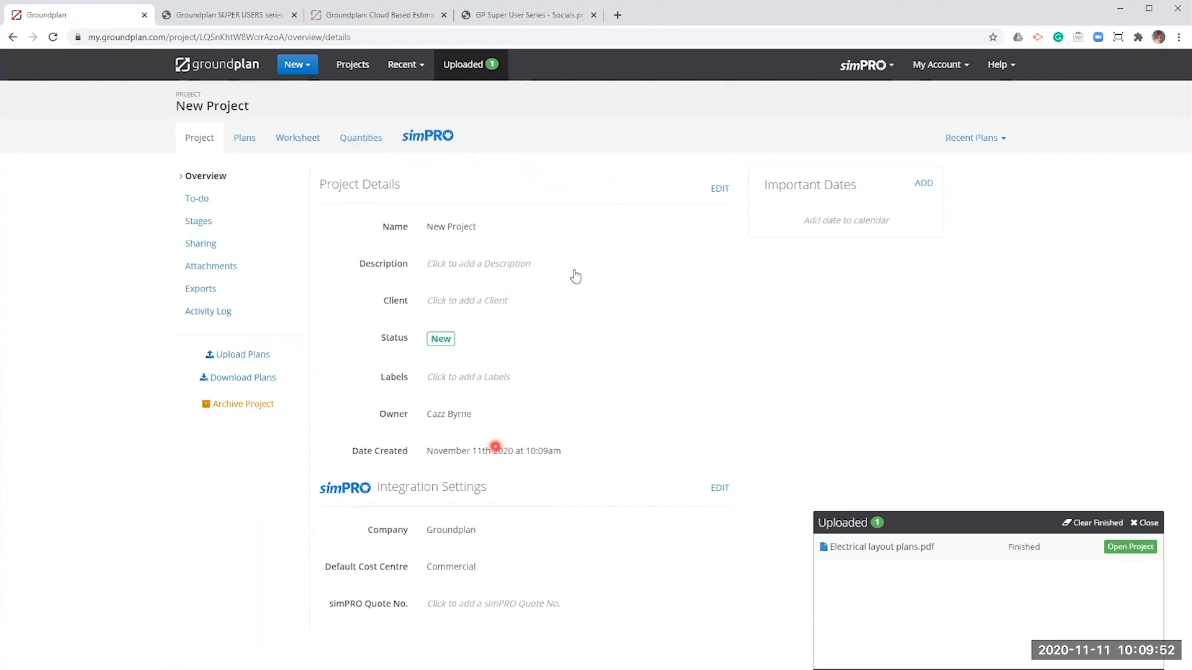
{"action": "left_click", "coordinate": [197, 198]}
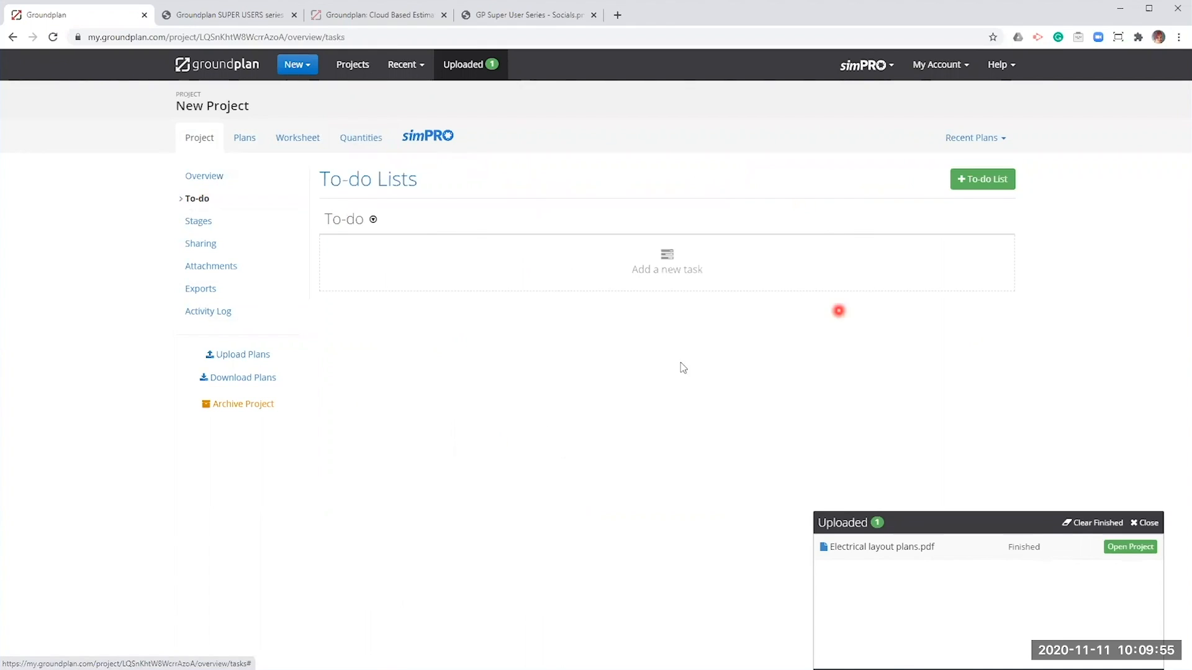
{"action": "left_click", "coordinate": [234, 268]}
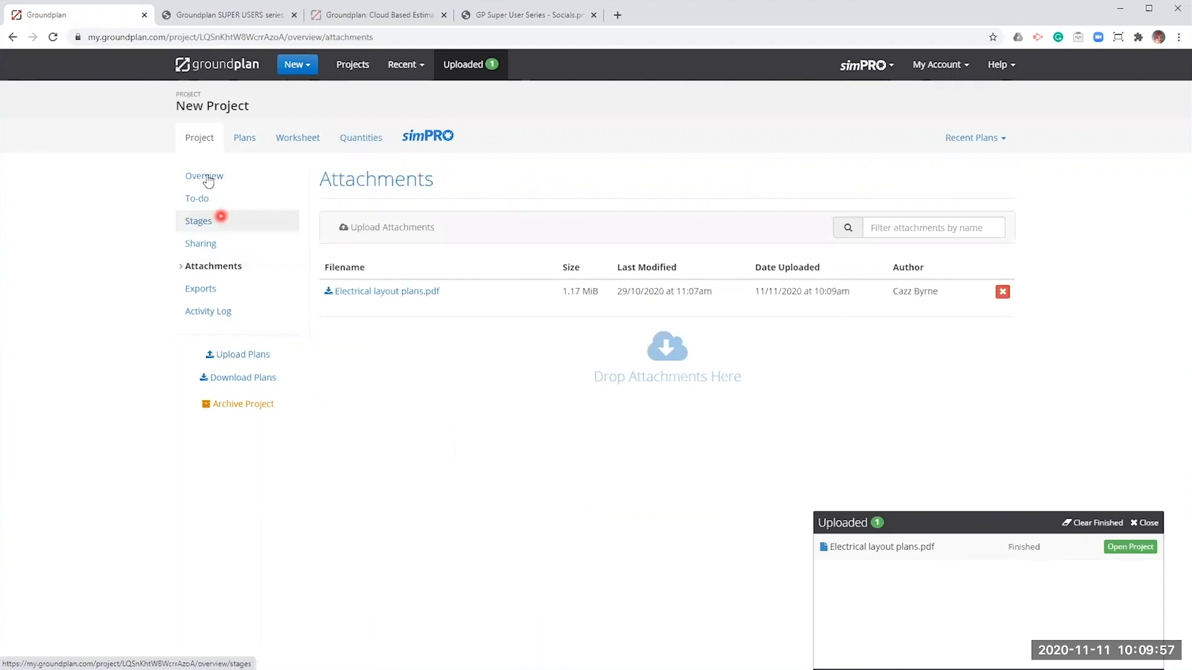
{"action": "left_click", "coordinate": [205, 176]}
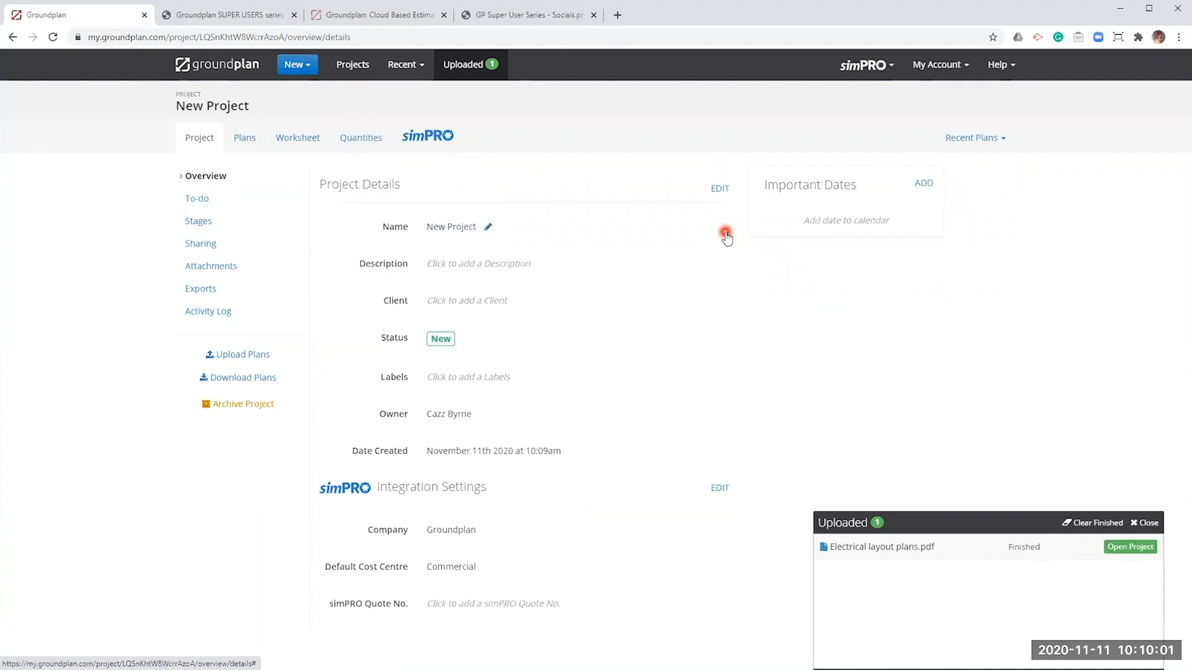
{"action": "left_click", "coordinate": [1084, 523]}
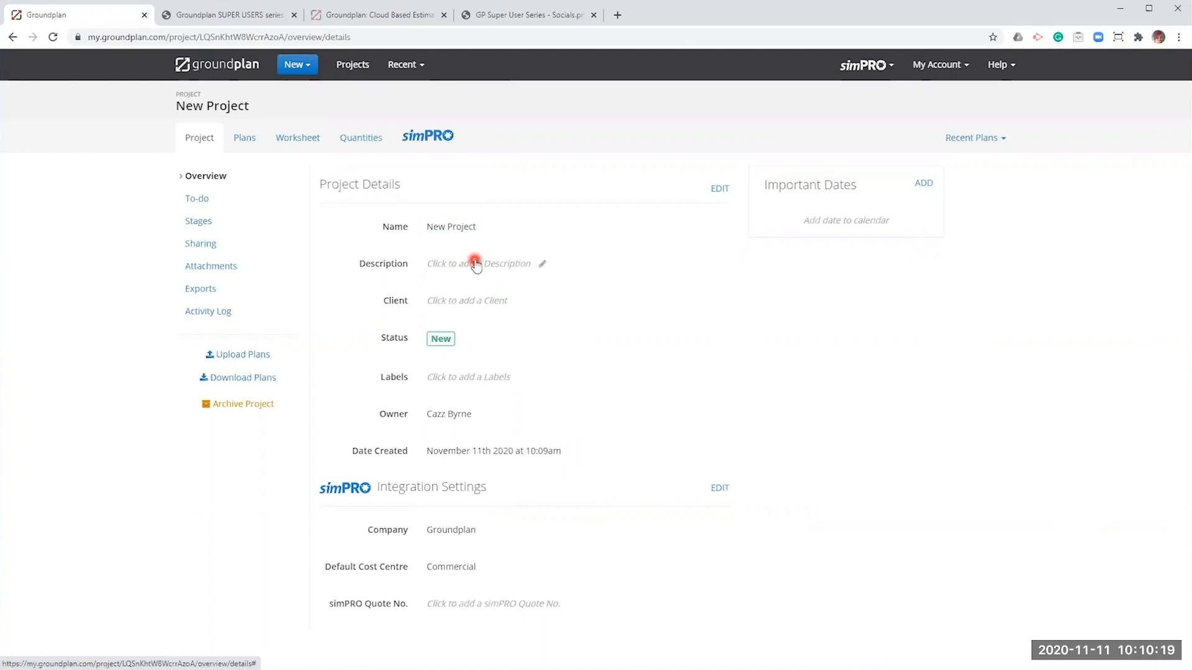
Open the plan Electrical layout plans [2/5] from the project's plans, ready for take-off of the ceiling lights
{"action": "left_click", "coordinate": [245, 138]}
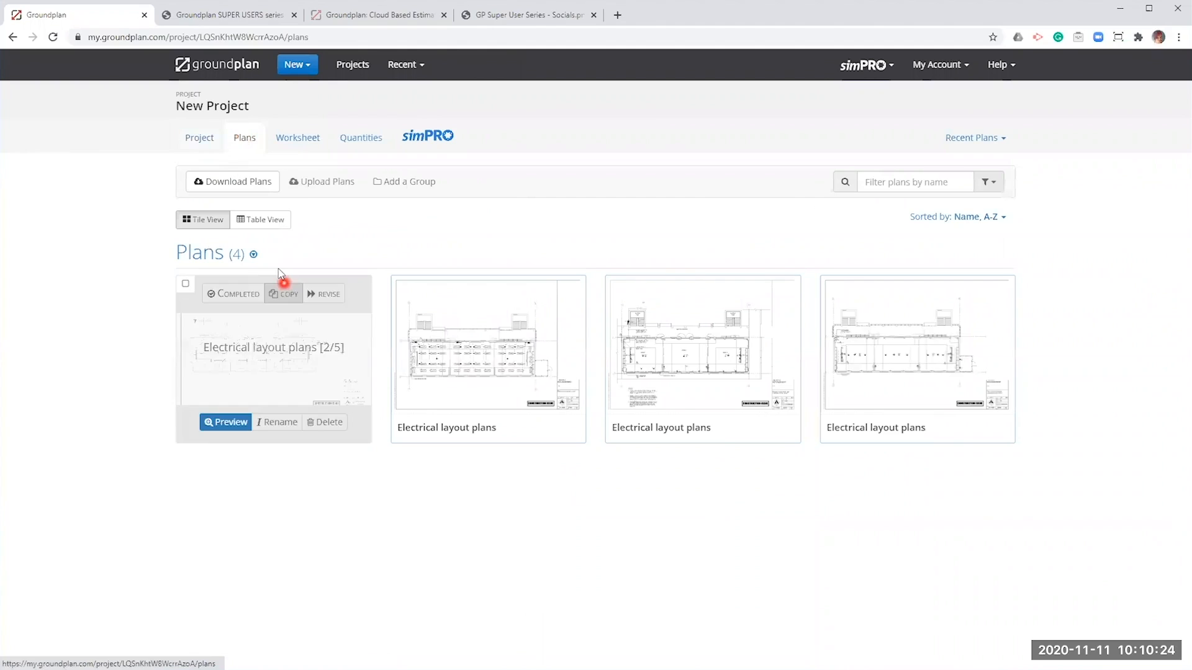
{"action": "left_click", "coordinate": [296, 345]}
{"action": "scroll", "coordinate": [543, 371], "scroll_direction": "up", "scroll_amount": 5}
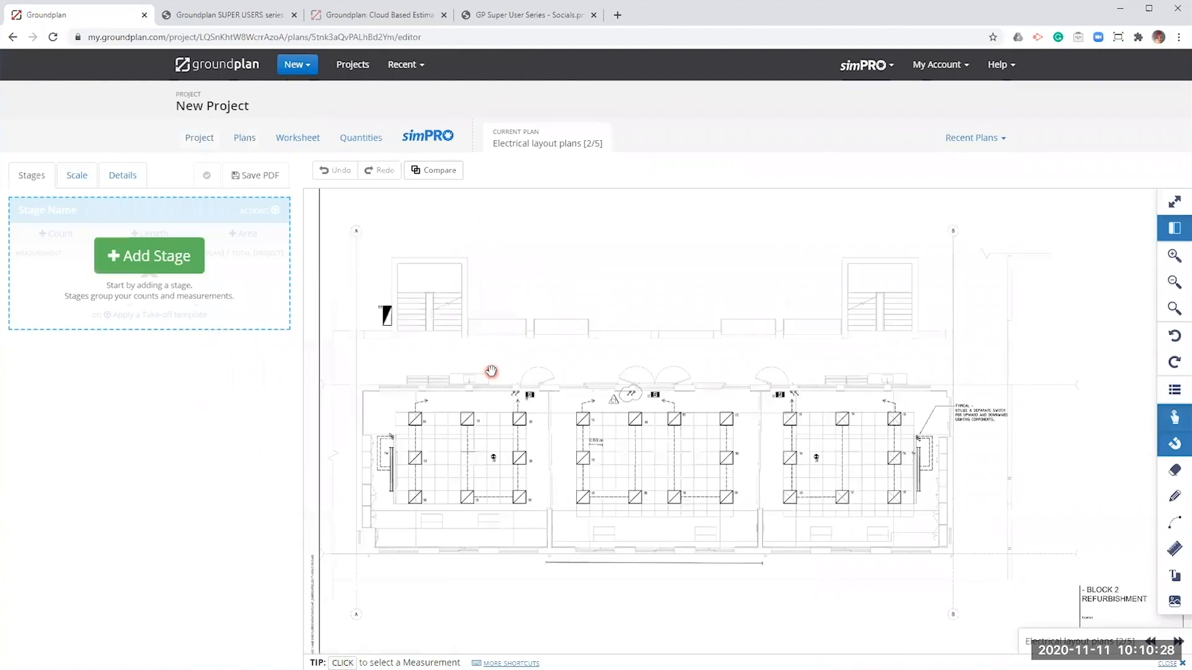
{"action": "left_click_drag", "start_coordinate": [535, 326], "coordinate": [652, 248]}
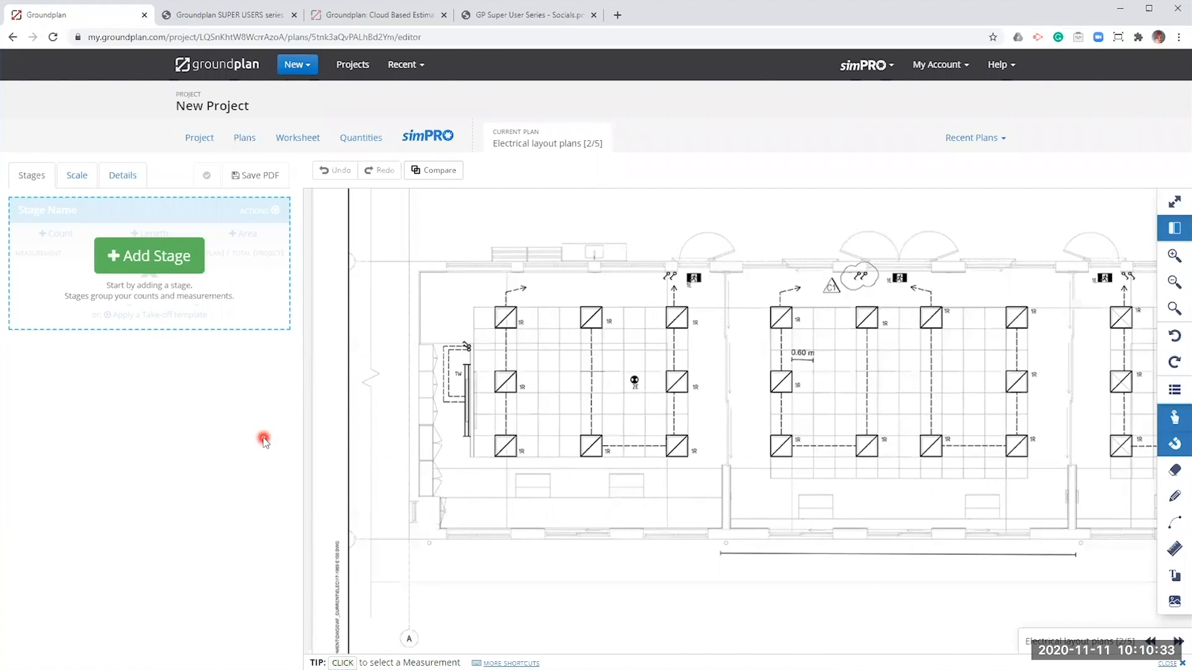
Create a blank stage named Lighting with the description "Section description"
{"action": "left_click", "coordinate": [162, 260]}
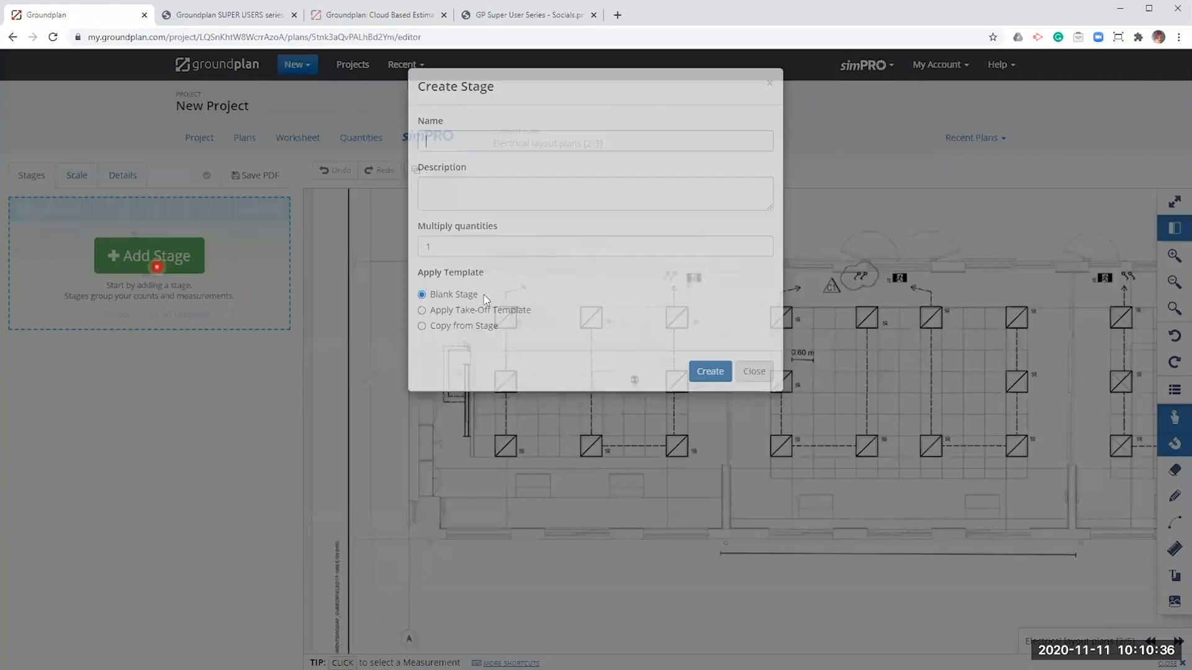
{"action": "left_click", "coordinate": [484, 296]}
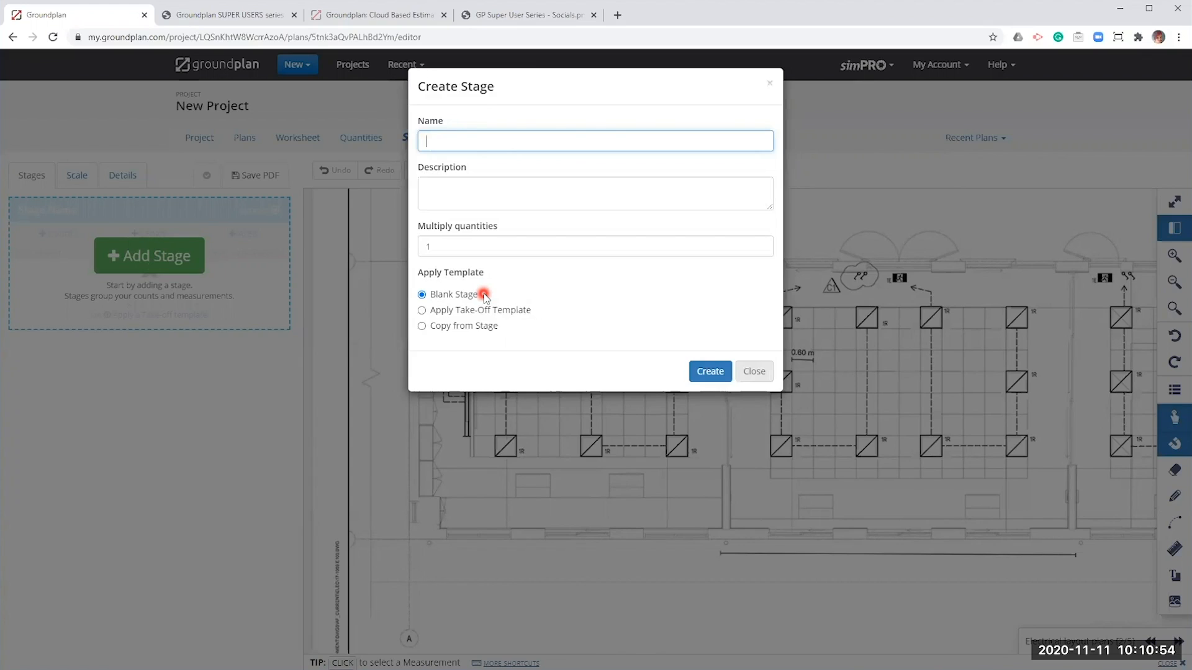
{"action": "type", "text": "Li"}
{"action": "left_click", "coordinate": [488, 216]}
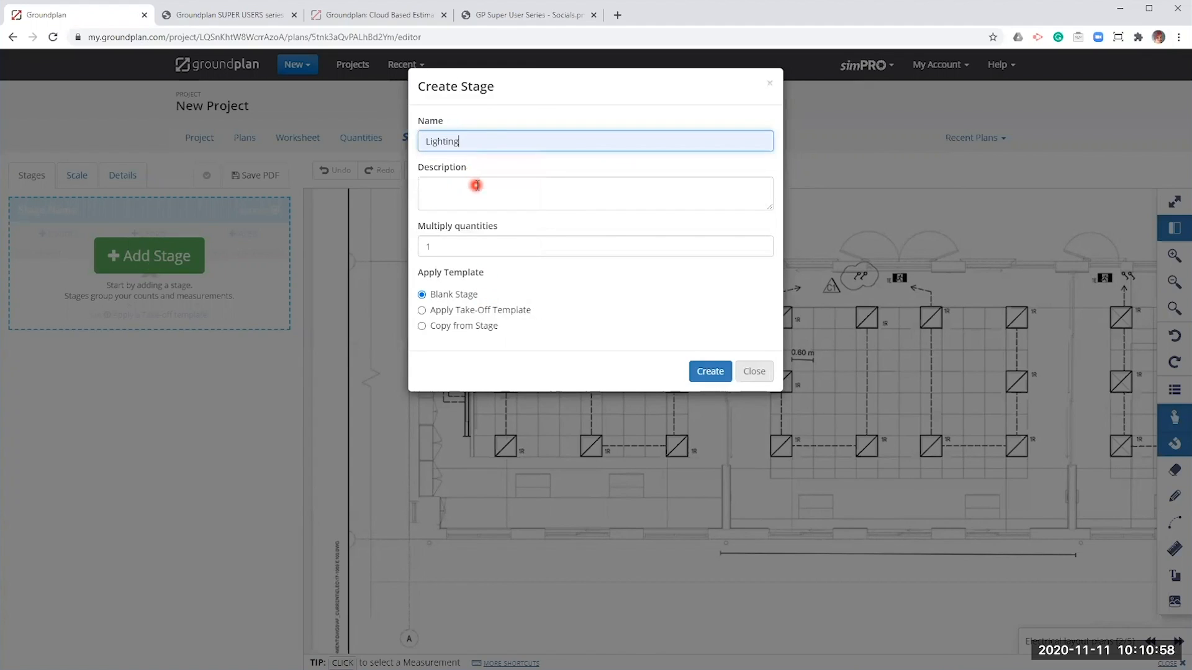
{"action": "left_click", "coordinate": [477, 185]}
{"action": "type", "text": "Sec"}
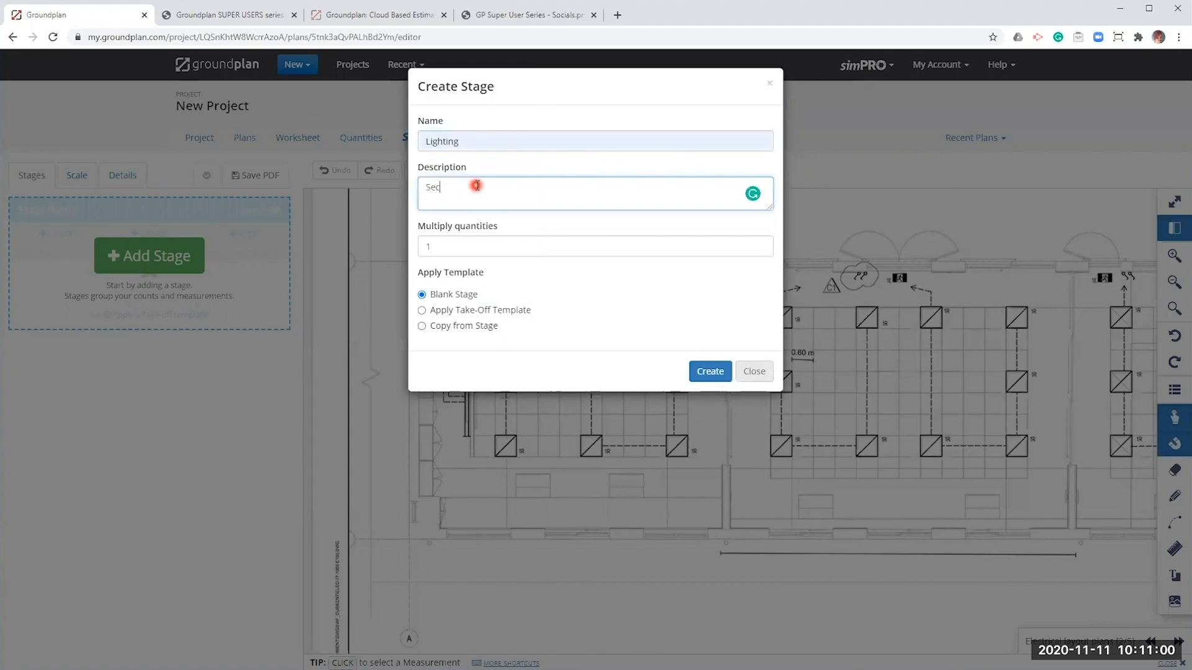
{"action": "type", "text": "tion description"}
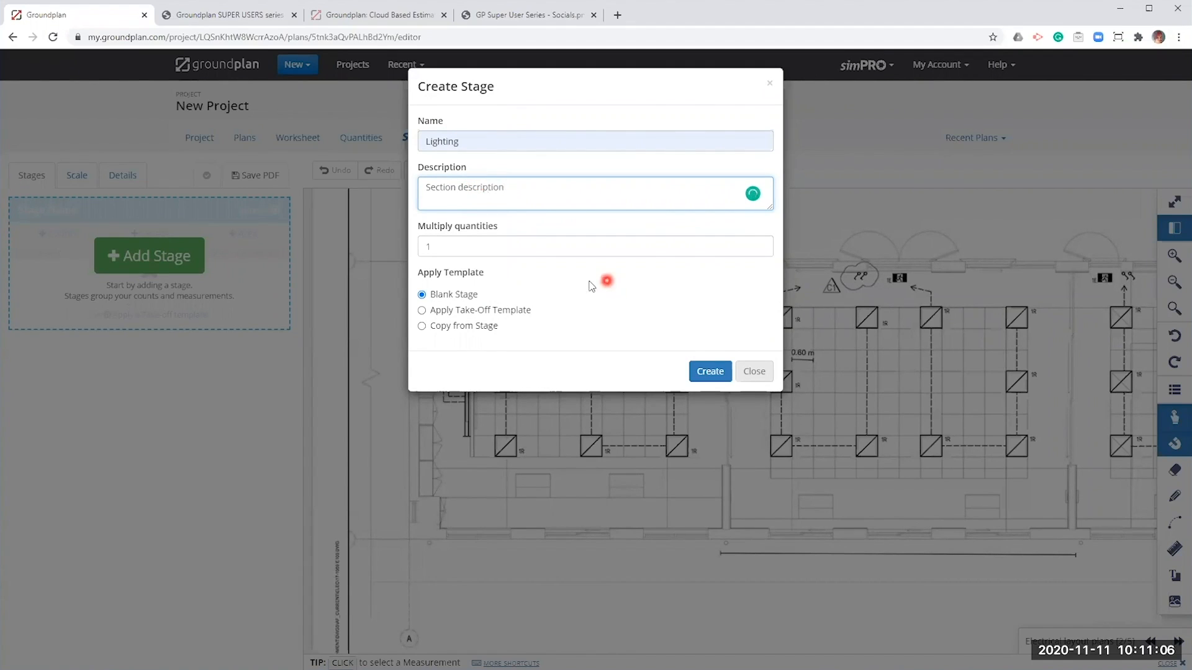
{"action": "left_click", "coordinate": [447, 310]}
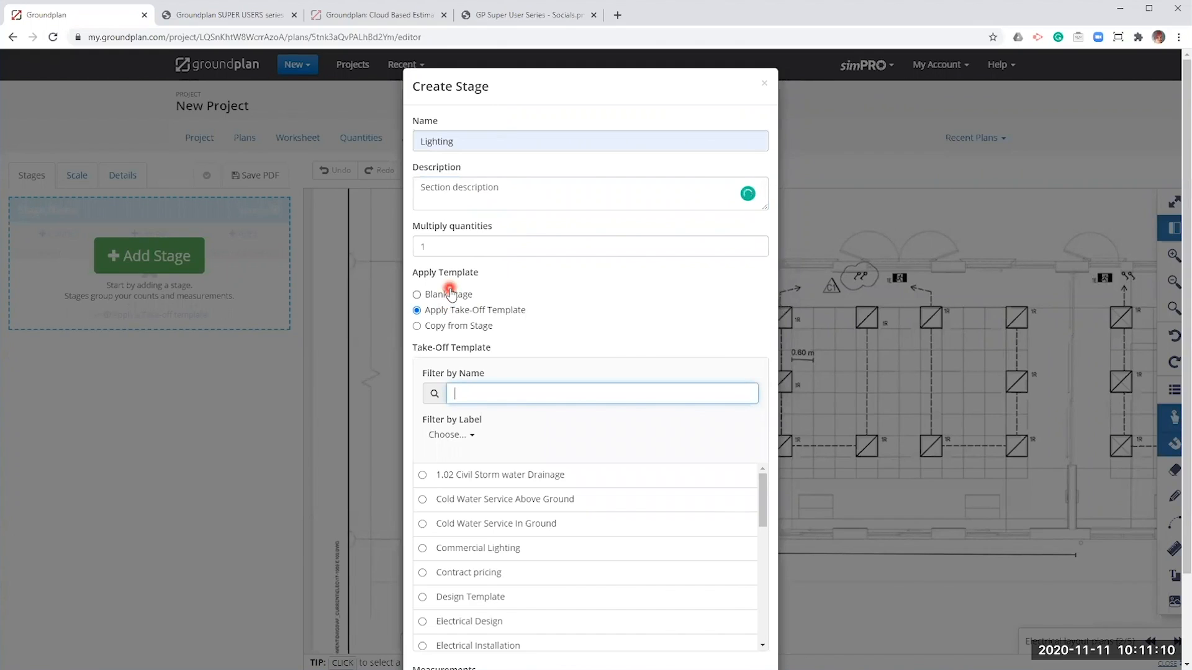
{"action": "left_click", "coordinate": [450, 294]}
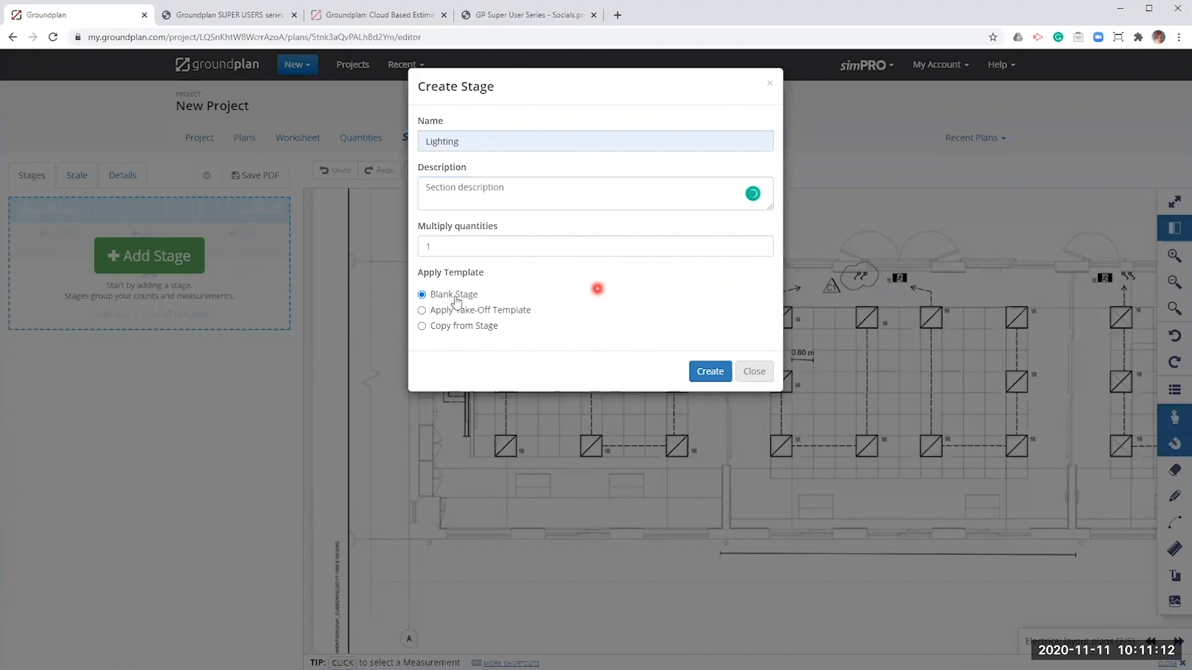
{"action": "left_click", "coordinate": [709, 371]}
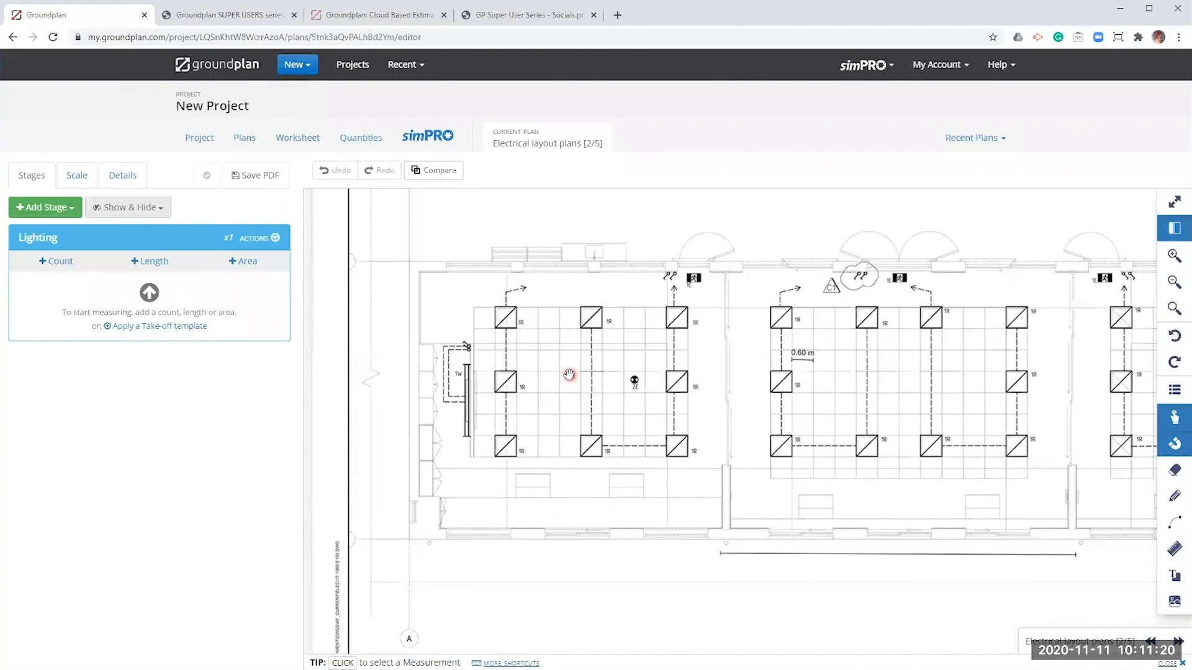
Start a new count in the Lighting stage as a Groundplan once-off item with the description 1R
{"action": "scroll", "coordinate": [590, 428], "scroll_direction": "up", "scroll_amount": 3}
{"action": "left_click_drag", "start_coordinate": [537, 358], "coordinate": [590, 439]}
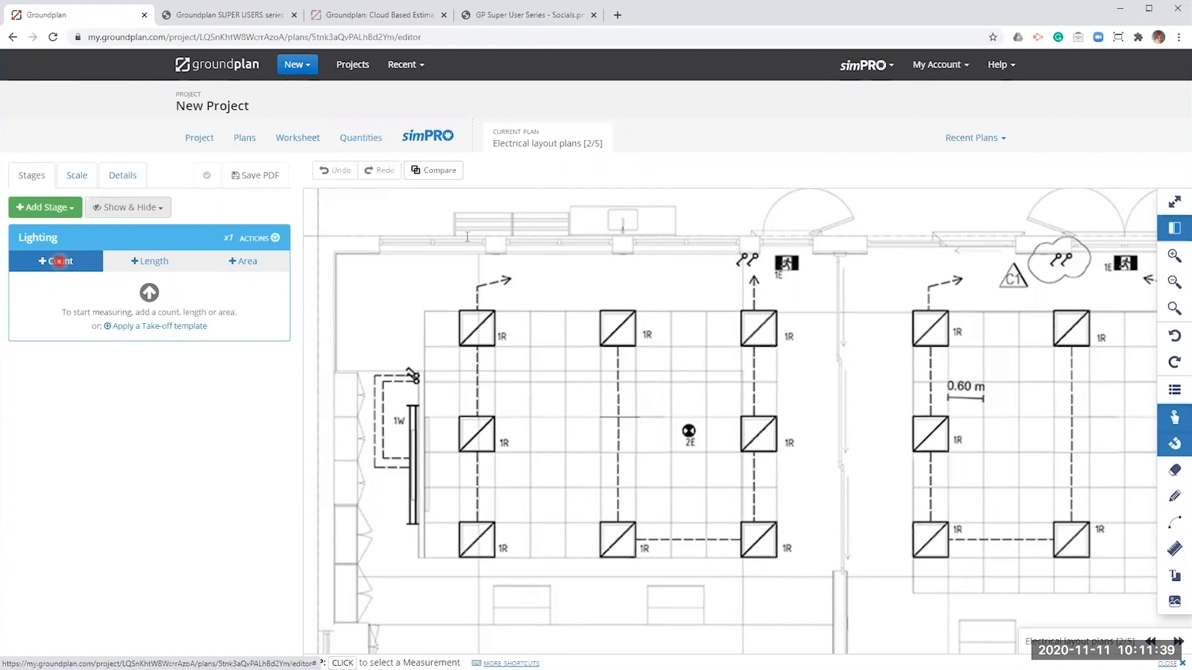
{"action": "left_click", "coordinate": [59, 261]}
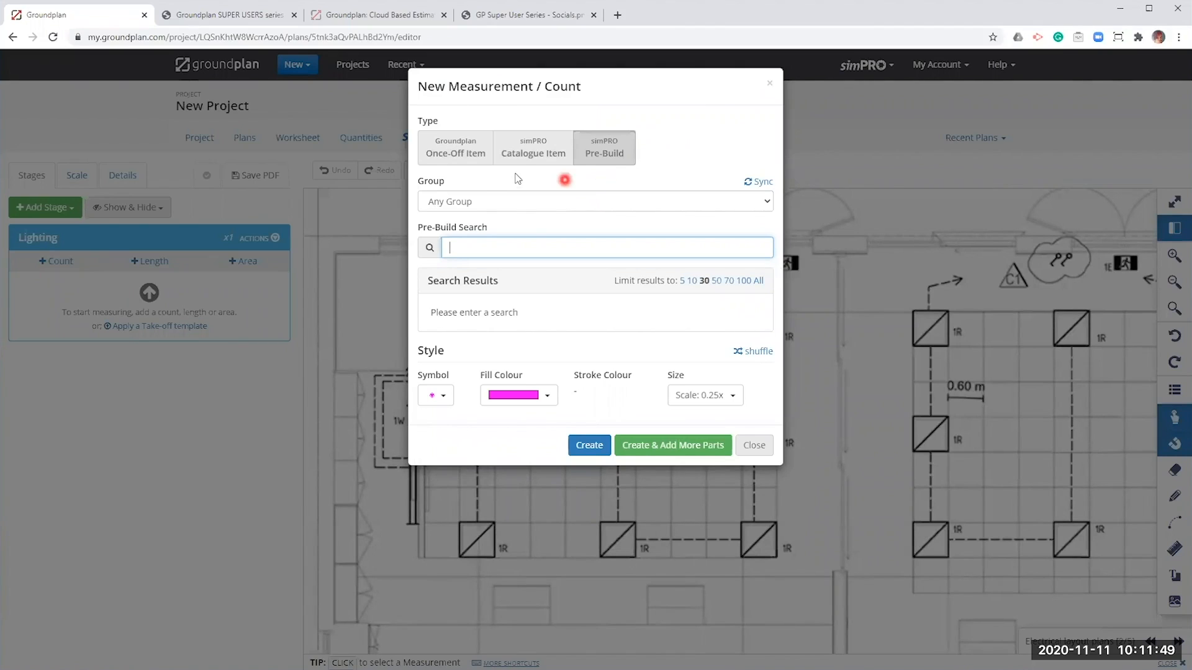
{"action": "left_click", "coordinate": [525, 155]}
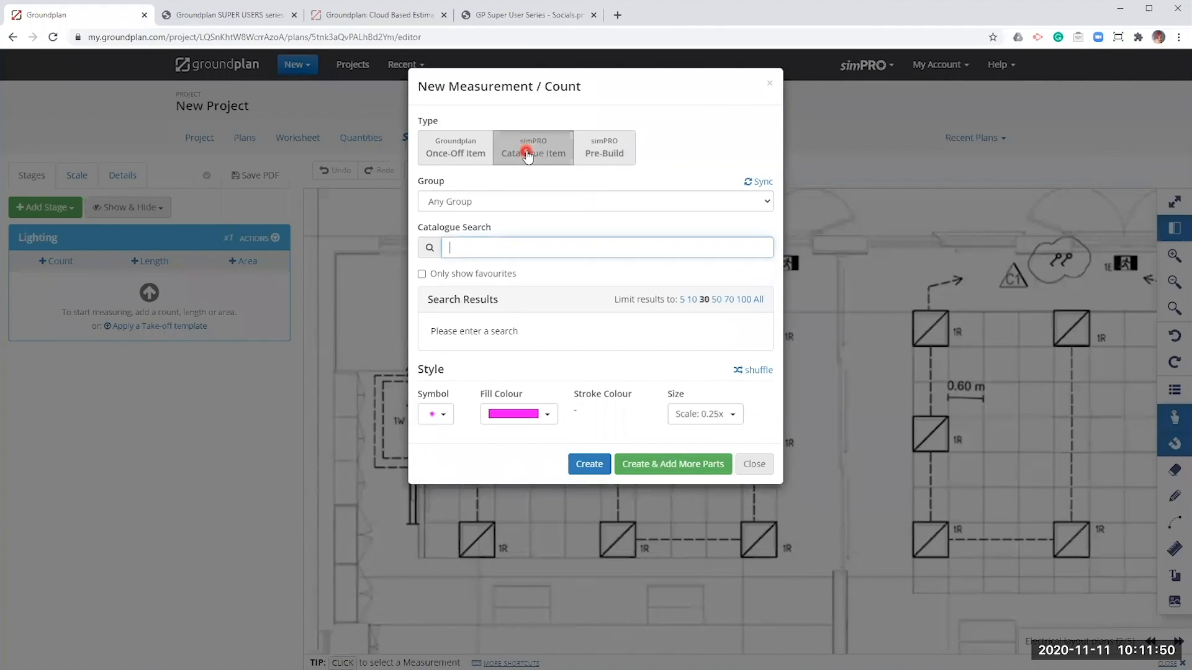
{"action": "left_click", "coordinate": [469, 154]}
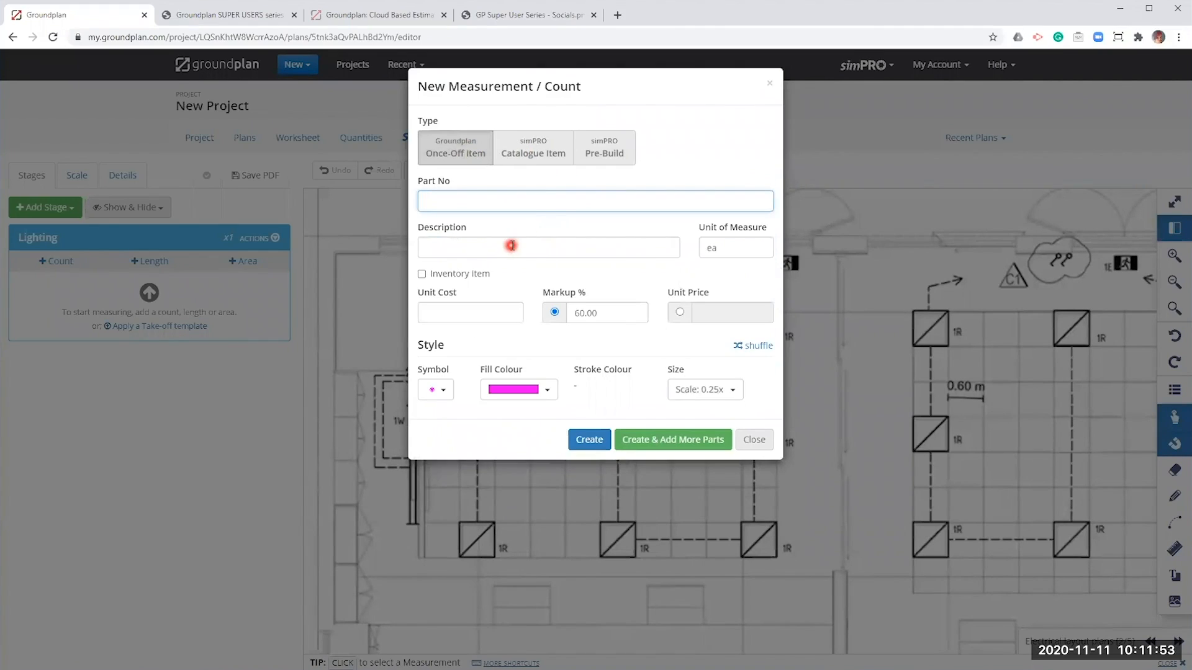
{"action": "left_click", "coordinate": [511, 246]}
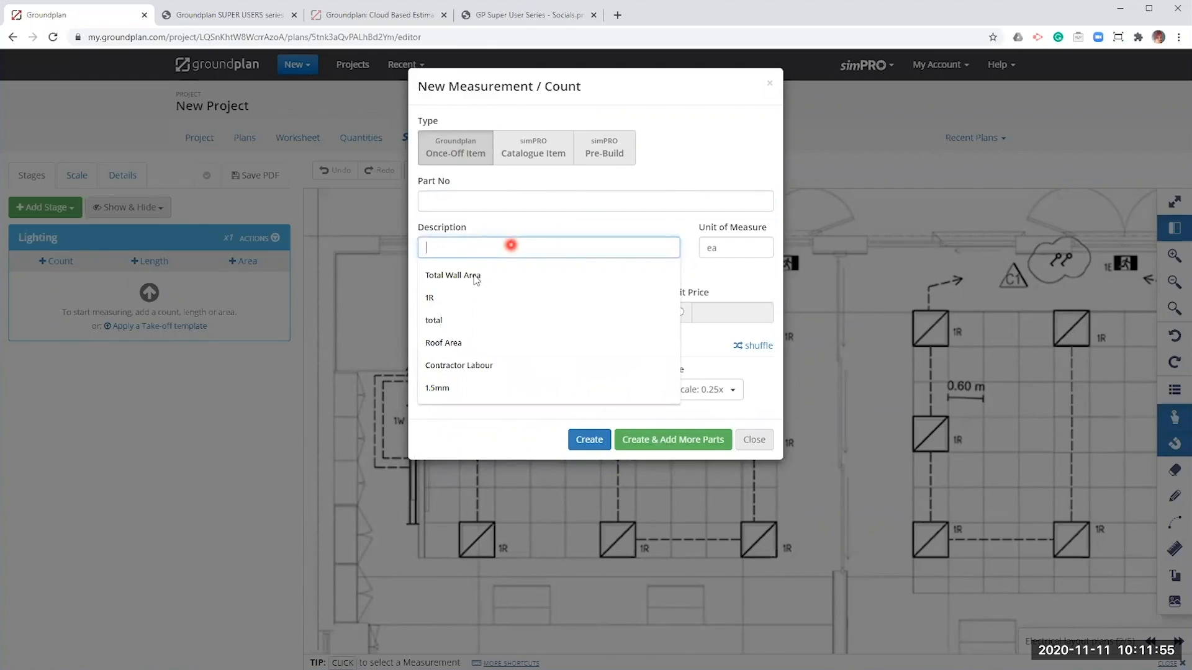
{"action": "left_click", "coordinate": [470, 297]}
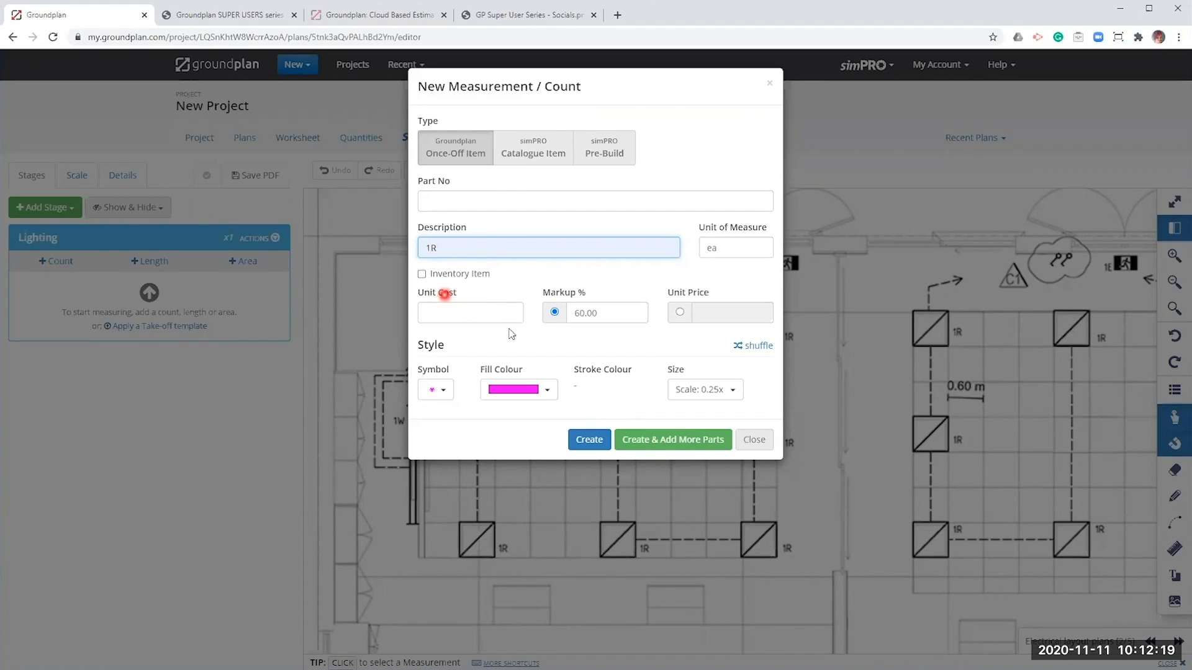
Set the 1R item's unit cost to 50.00 and its markup to 25%
{"action": "left_click", "coordinate": [470, 311]}
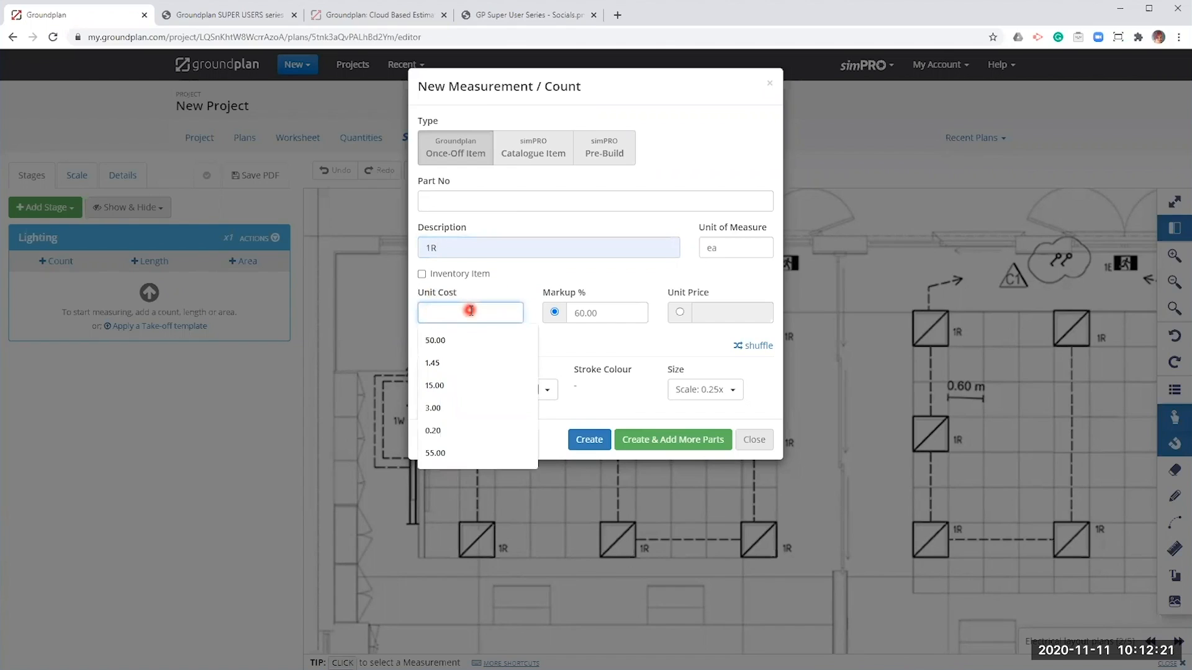
{"action": "type", "text": "50"}
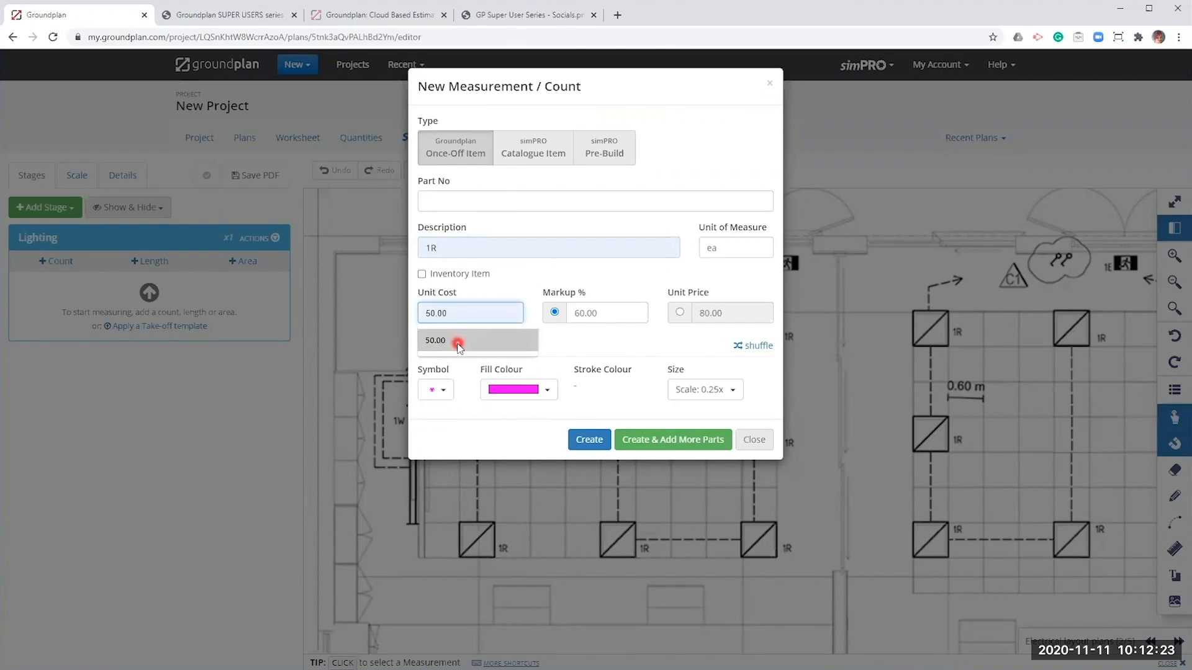
{"action": "left_click", "coordinate": [454, 340]}
{"action": "left_click", "coordinate": [611, 313]}
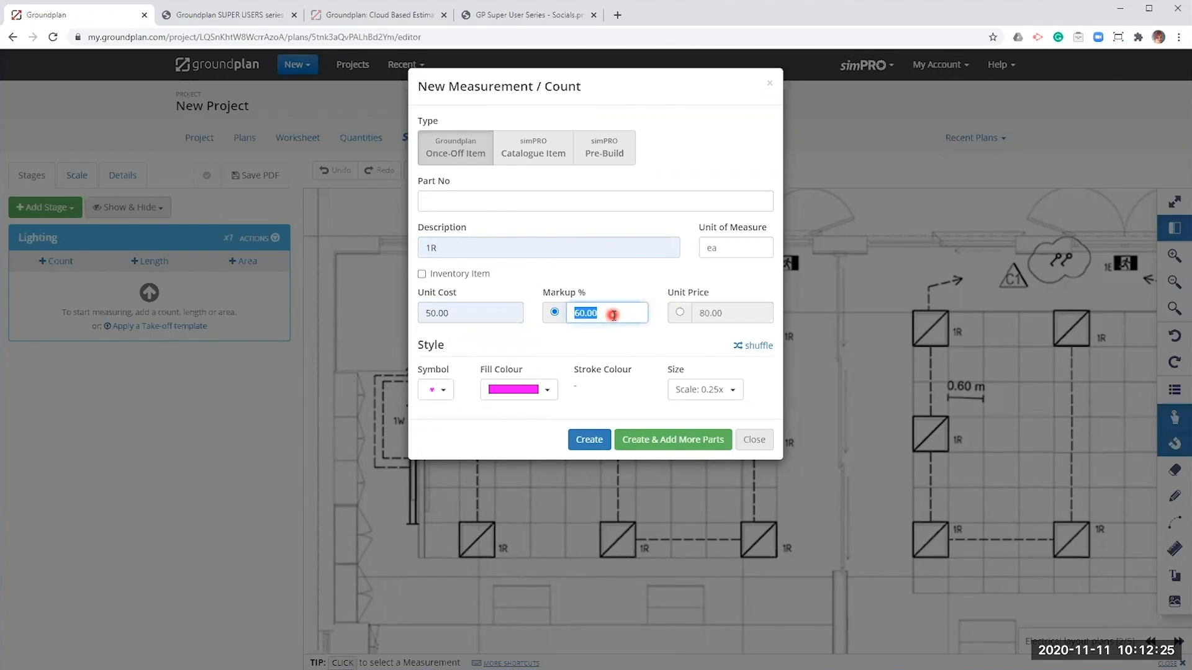
{"action": "type", "text": "25"}
{"action": "left_click", "coordinate": [623, 278]}
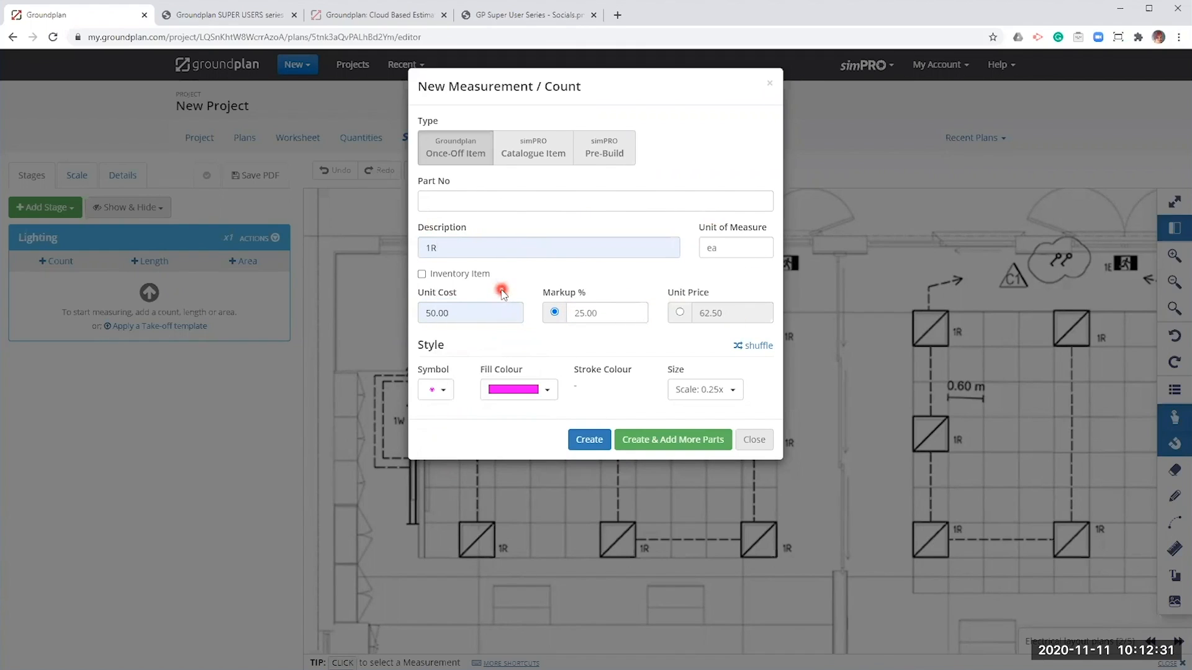
Give the 1R count the diagonally divided square 1R symbol from the Webinar symbol set and create the measurement
{"action": "left_click", "coordinate": [445, 391]}
{"action": "left_click", "coordinate": [456, 424]}
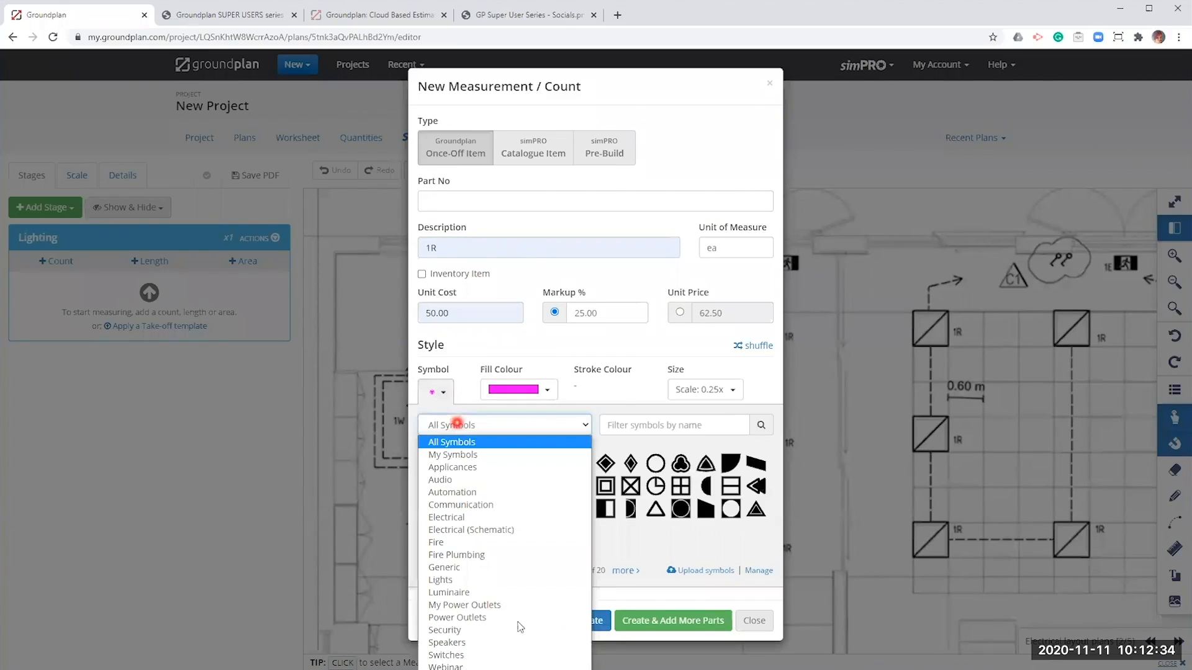
{"action": "left_click", "coordinate": [521, 666]}
{"action": "left_click", "coordinate": [530, 466]}
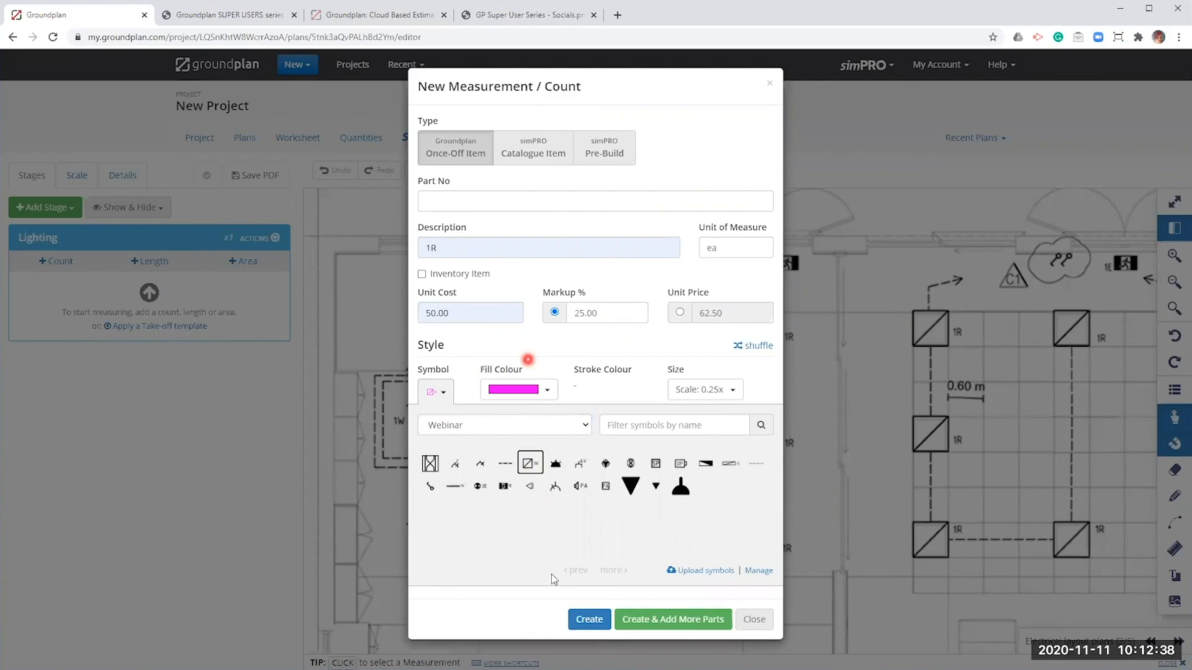
{"action": "left_click", "coordinate": [588, 620]}
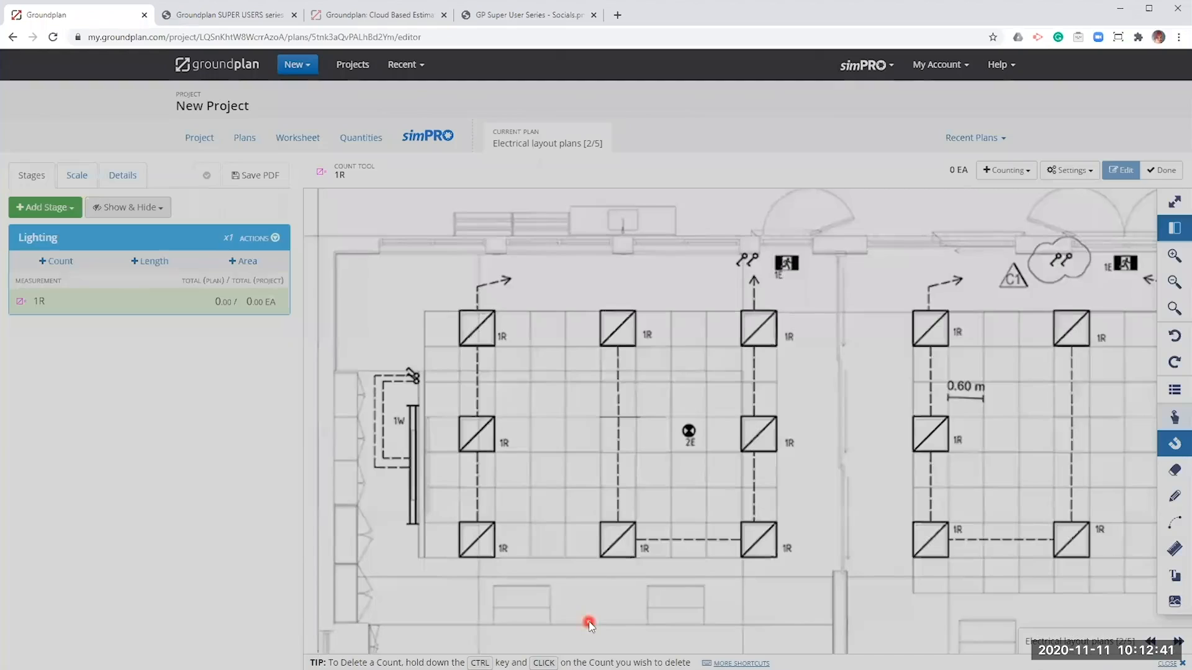
Mark the eight 1R light fittings in the plan's left-hand room with the 1R count
{"action": "left_click", "coordinate": [475, 326]}
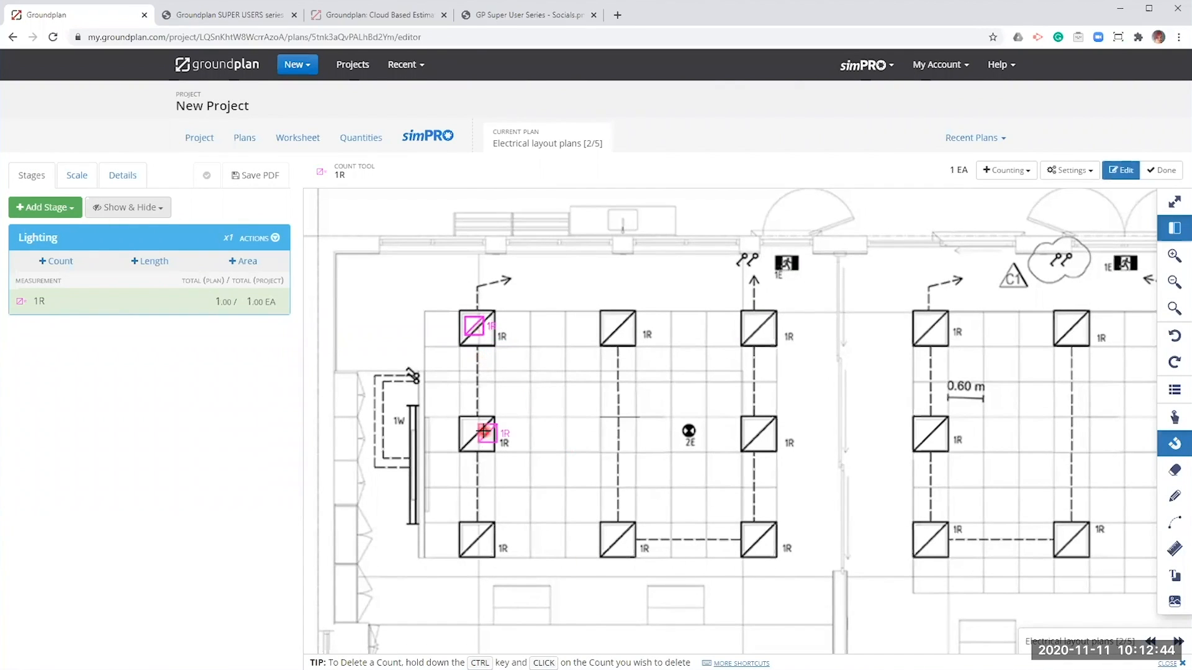
{"action": "left_click", "coordinate": [477, 430]}
{"action": "left_click", "coordinate": [476, 535]}
{"action": "left_click", "coordinate": [610, 544]}
{"action": "left_click", "coordinate": [609, 336]}
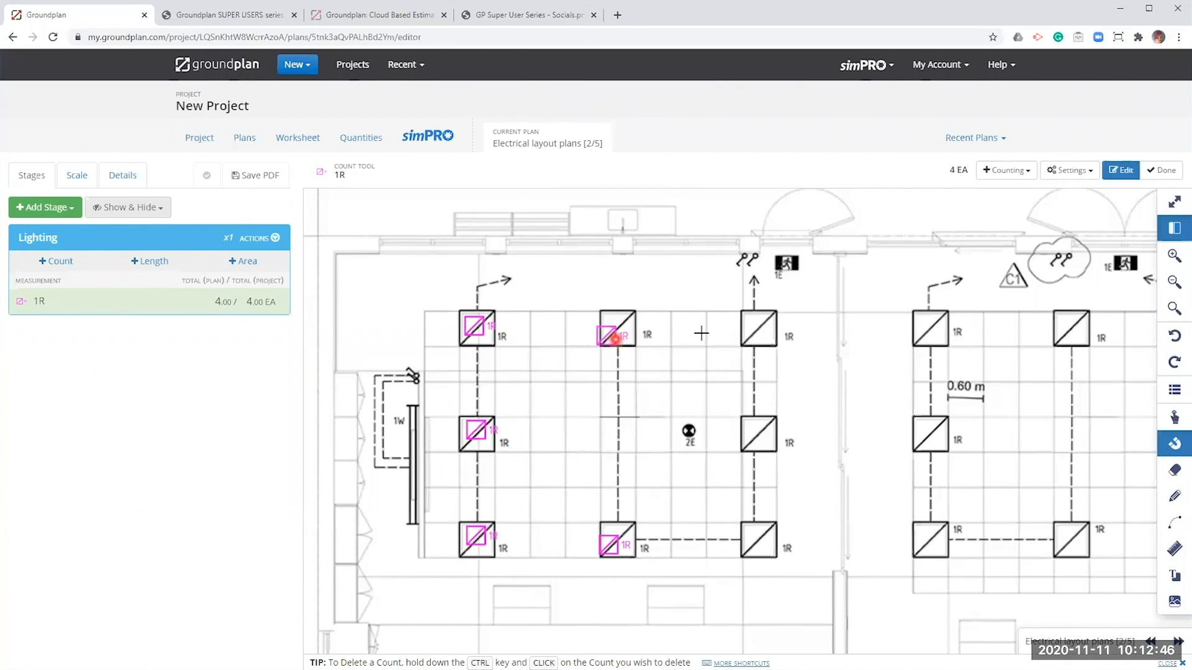
{"action": "left_click", "coordinate": [751, 329]}
{"action": "left_click", "coordinate": [751, 435]}
{"action": "left_click", "coordinate": [748, 467]}
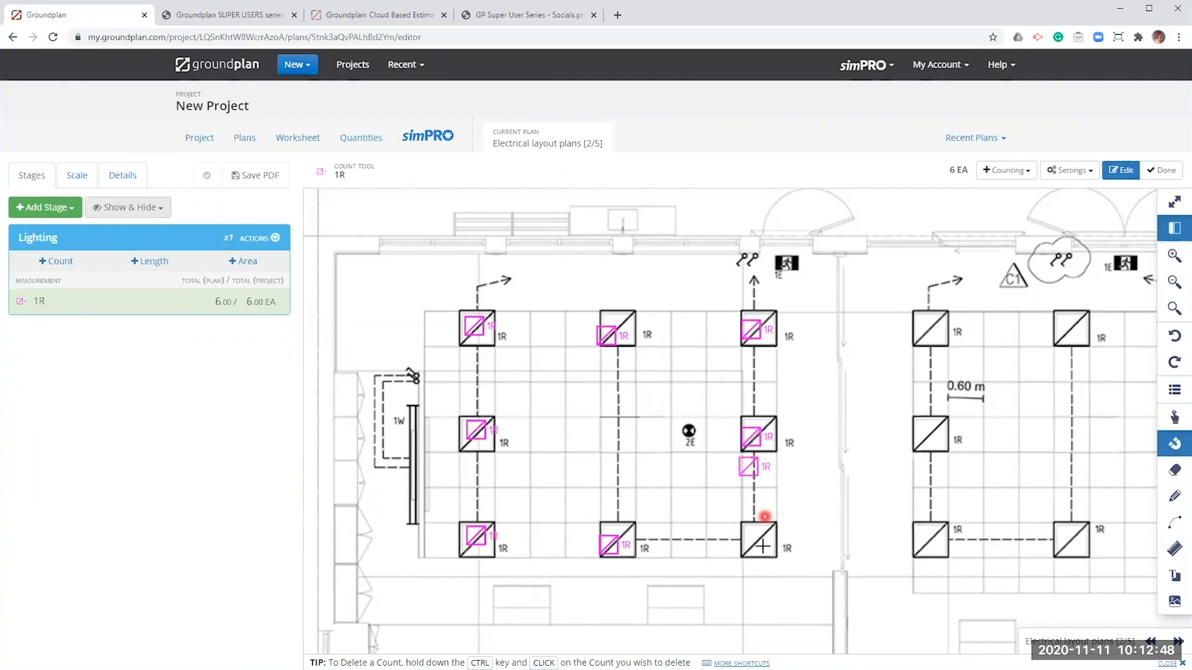
{"action": "left_click", "coordinate": [753, 540]}
Mark the five 1R light fittings in the left half of the plan's middle room
{"action": "left_click", "coordinate": [922, 541]}
{"action": "left_click", "coordinate": [925, 329]}
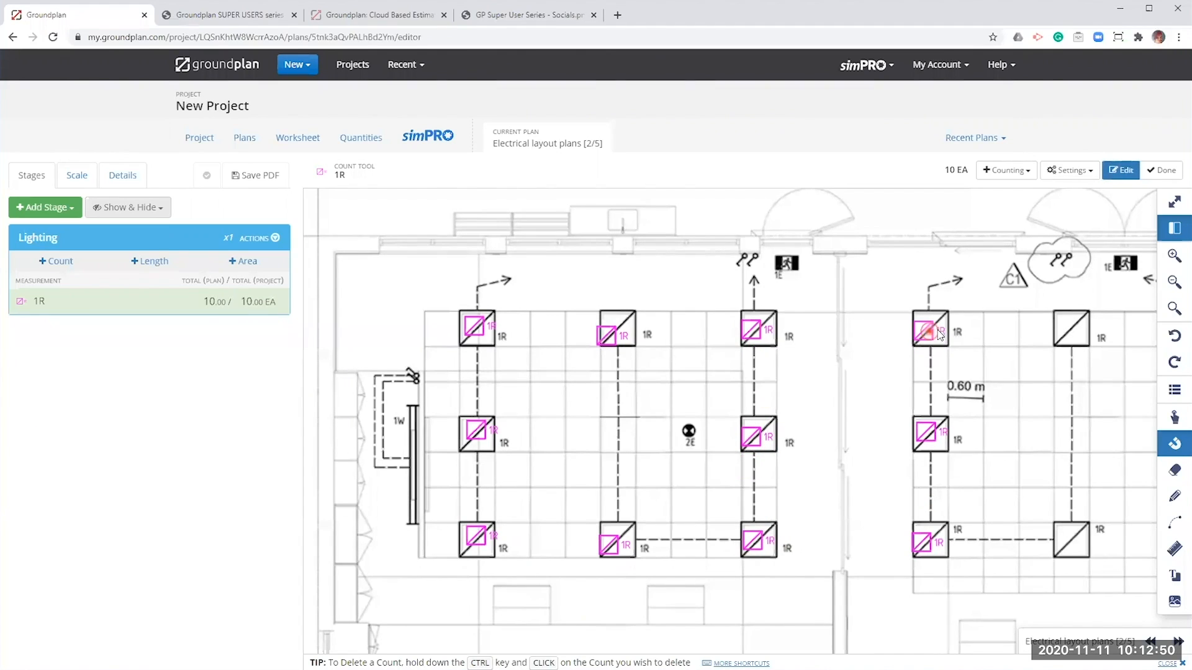
{"action": "left_click", "coordinate": [1081, 327]}
{"action": "left_click", "coordinate": [1064, 541]}
{"action": "left_click", "coordinate": [1073, 519]}
{"action": "key", "text": "ctrl+z"}
{"action": "left_click", "coordinate": [1111, 439]}
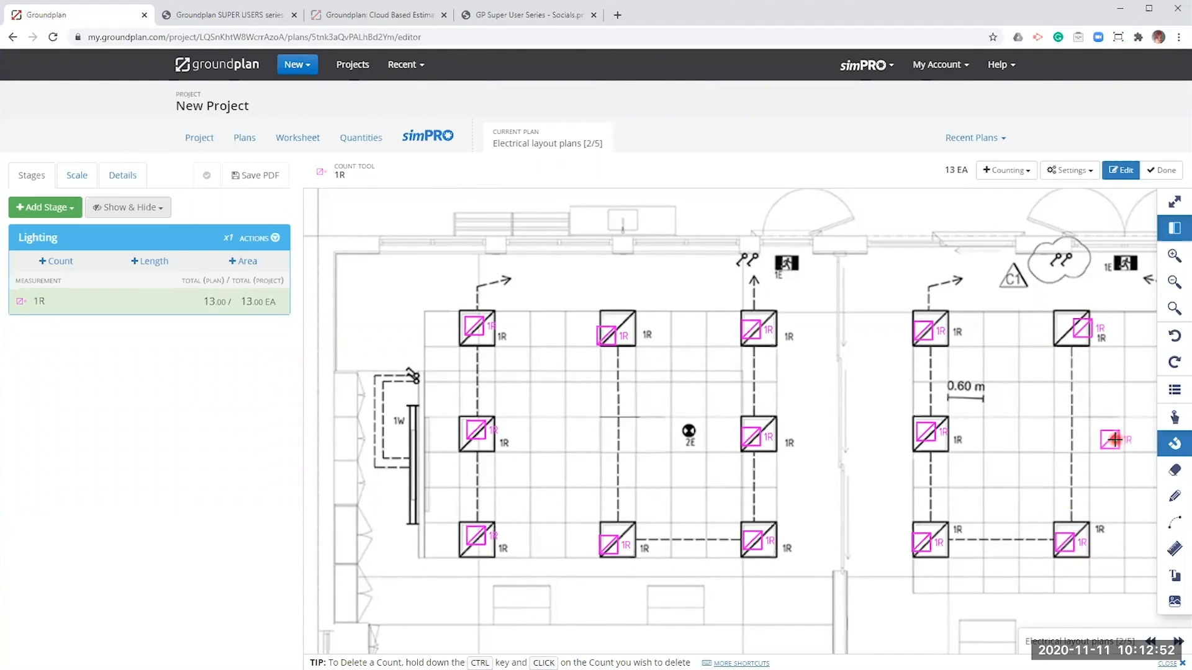
Mark the remaining five 1R light fittings in the right half of the middle room
{"action": "left_click_drag", "start_coordinate": [1115, 439], "coordinate": [415, 445]}
{"action": "left_click", "coordinate": [473, 332]}
{"action": "left_click", "coordinate": [610, 545]}
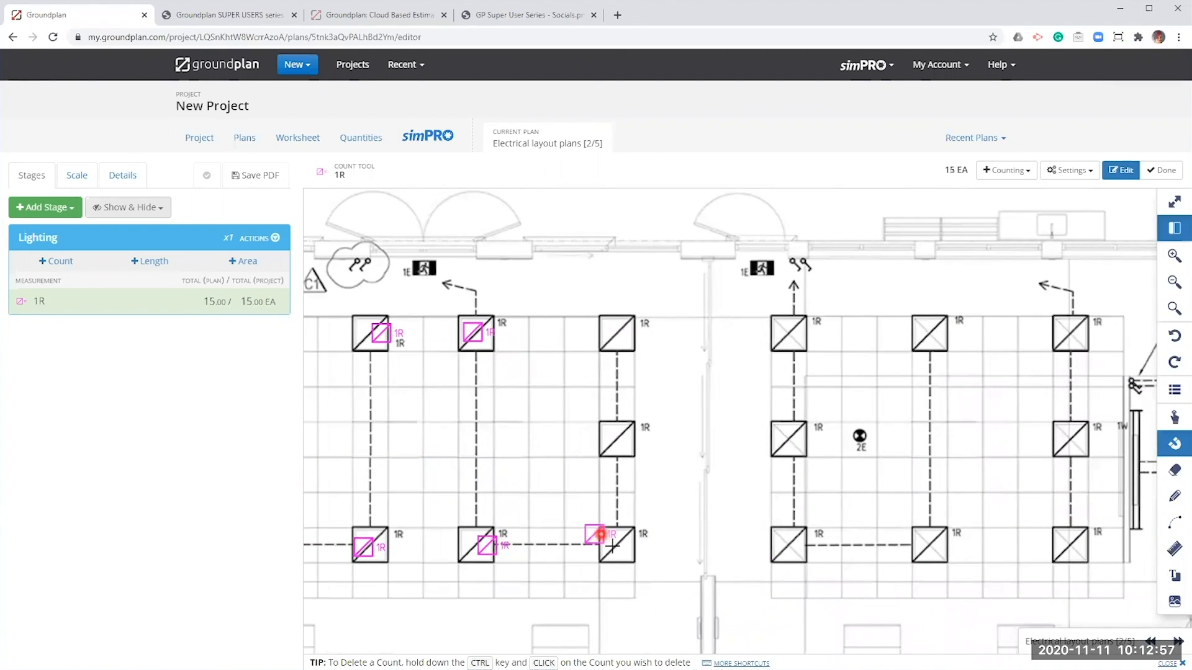
{"action": "left_click", "coordinate": [616, 432]}
{"action": "left_click", "coordinate": [617, 329]}
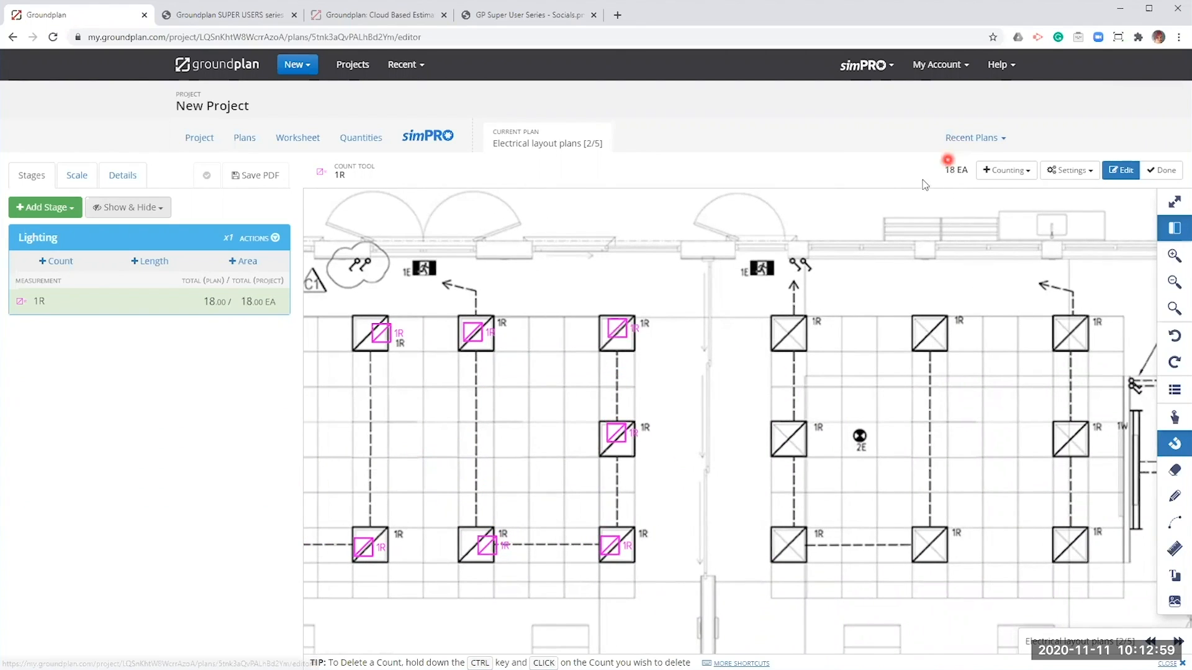
{"action": "left_click", "coordinate": [963, 185]}
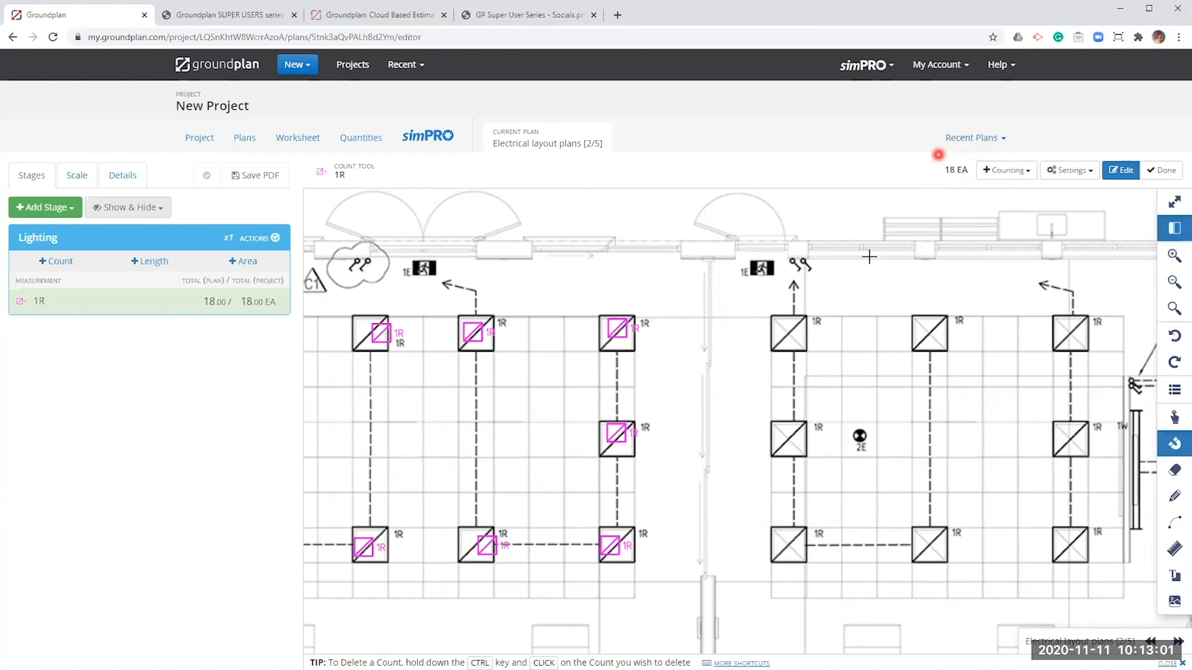
Mark the eight 1R light fittings in the plan's right-hand room with the 1R count
{"action": "left_click", "coordinate": [781, 338]}
{"action": "left_click", "coordinate": [789, 434]}
{"action": "left_click", "coordinate": [797, 524]}
{"action": "left_click", "coordinate": [787, 543]}
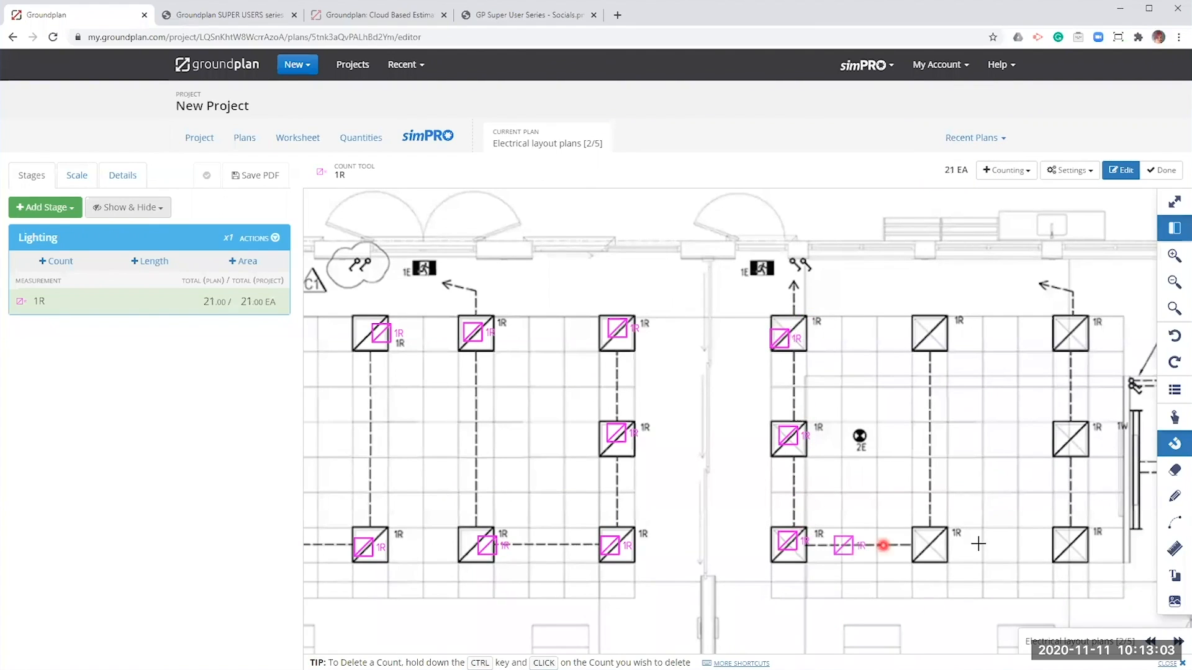
{"action": "left_click", "coordinate": [925, 544]}
{"action": "left_click", "coordinate": [930, 330]}
{"action": "left_click", "coordinate": [1065, 334]}
{"action": "left_click", "coordinate": [1066, 438]}
{"action": "left_click", "coordinate": [1065, 545]}
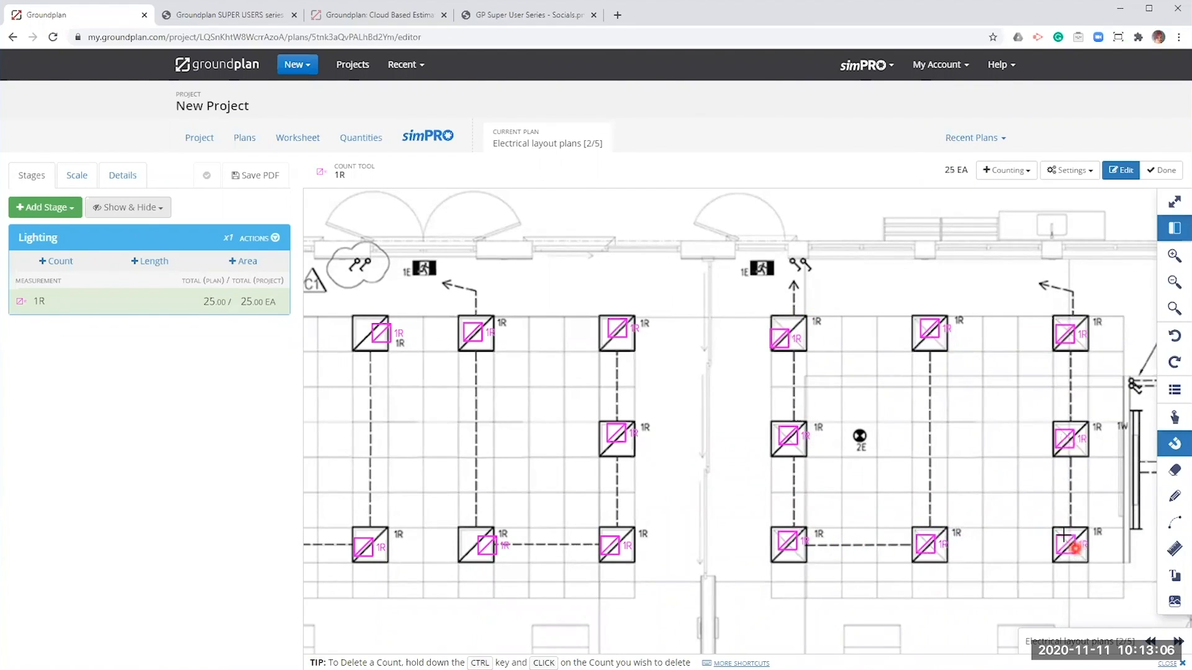
Place a stray 1R count in the empty ceiling area of the right-hand room and delete it
{"action": "left_click", "coordinate": [989, 446]}
{"action": "left_click", "coordinate": [959, 380]}
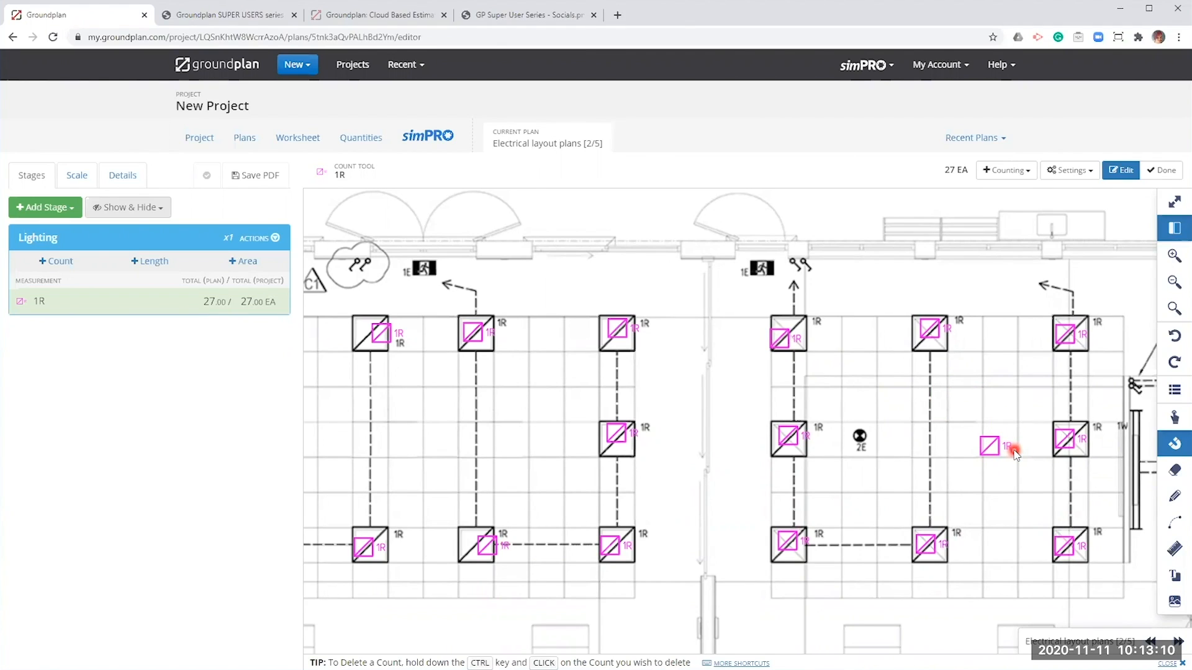
{"action": "left_click", "coordinate": [1012, 451], "text": "ctrl"}
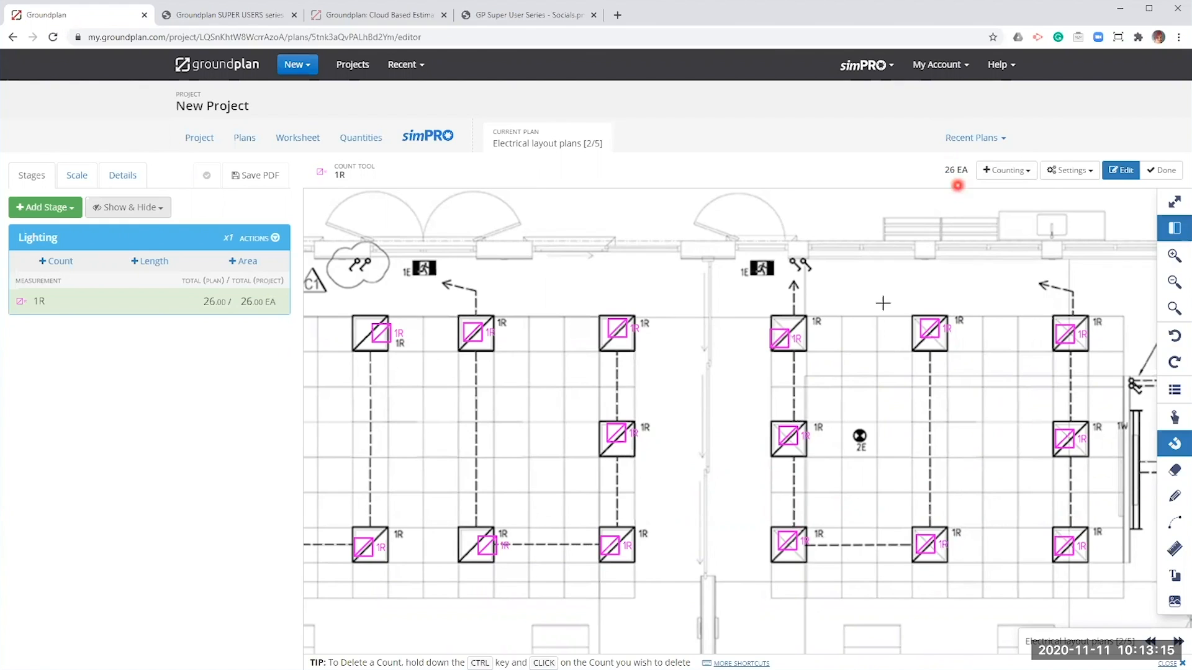
Start a new simPRO Pre-Build count in the Cazz group, search for "spit" and select the Emergency LED Light Spitty item
{"action": "left_click_drag", "start_coordinate": [528, 426], "coordinate": [1102, 400]}
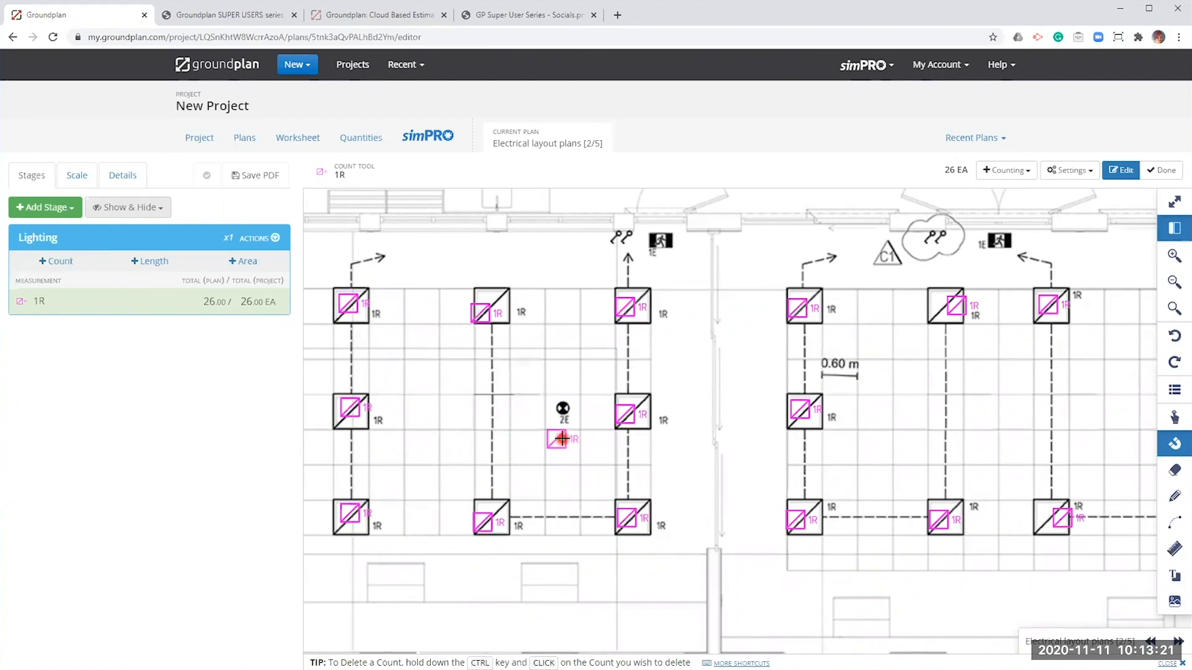
{"action": "left_click", "coordinate": [56, 261]}
{"action": "left_click", "coordinate": [622, 148]}
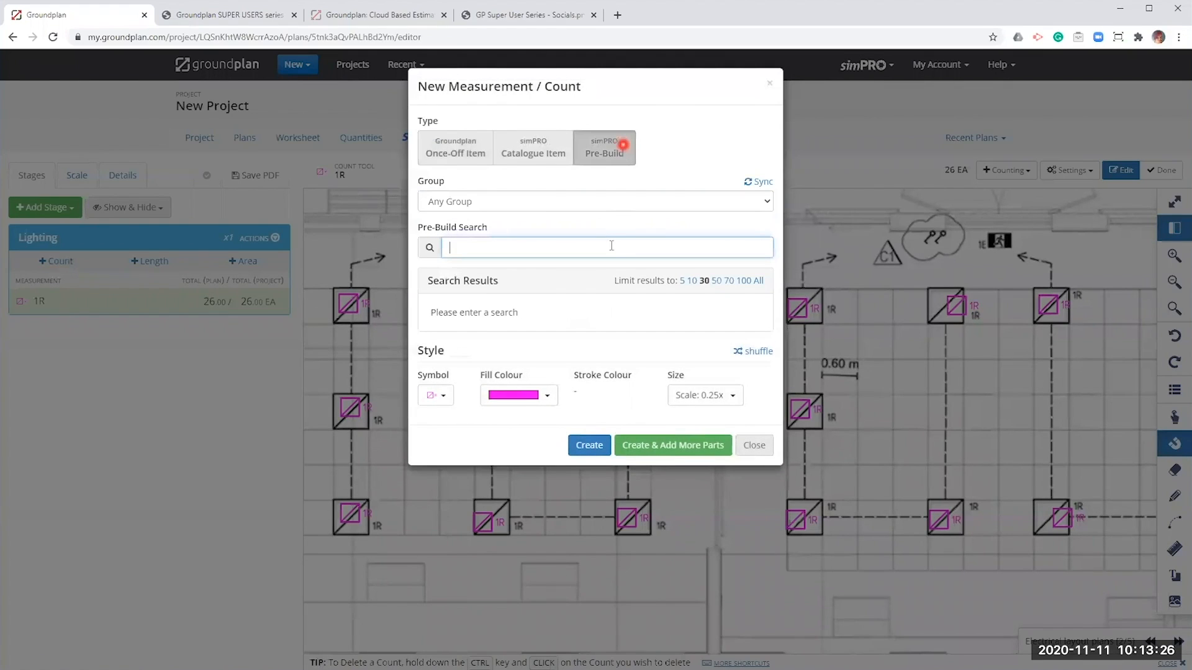
{"action": "left_click", "coordinate": [603, 224]}
{"action": "left_click", "coordinate": [505, 201]}
{"action": "left_click", "coordinate": [451, 306]}
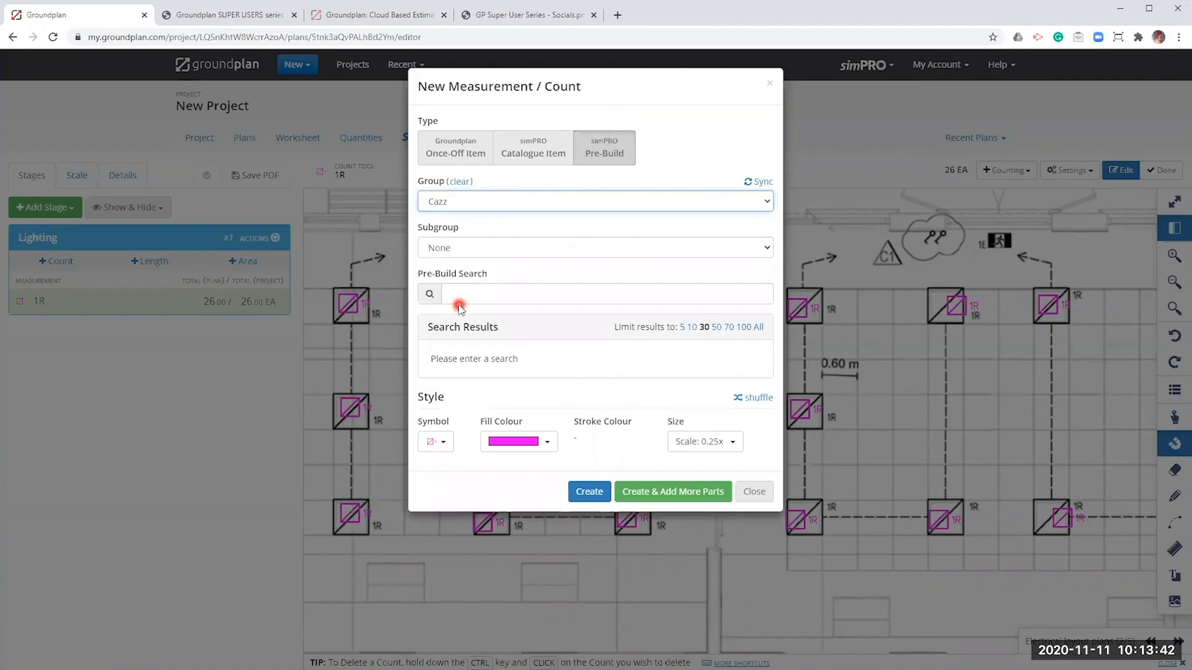
{"action": "left_click", "coordinate": [478, 247]}
{"action": "left_click", "coordinate": [478, 247]}
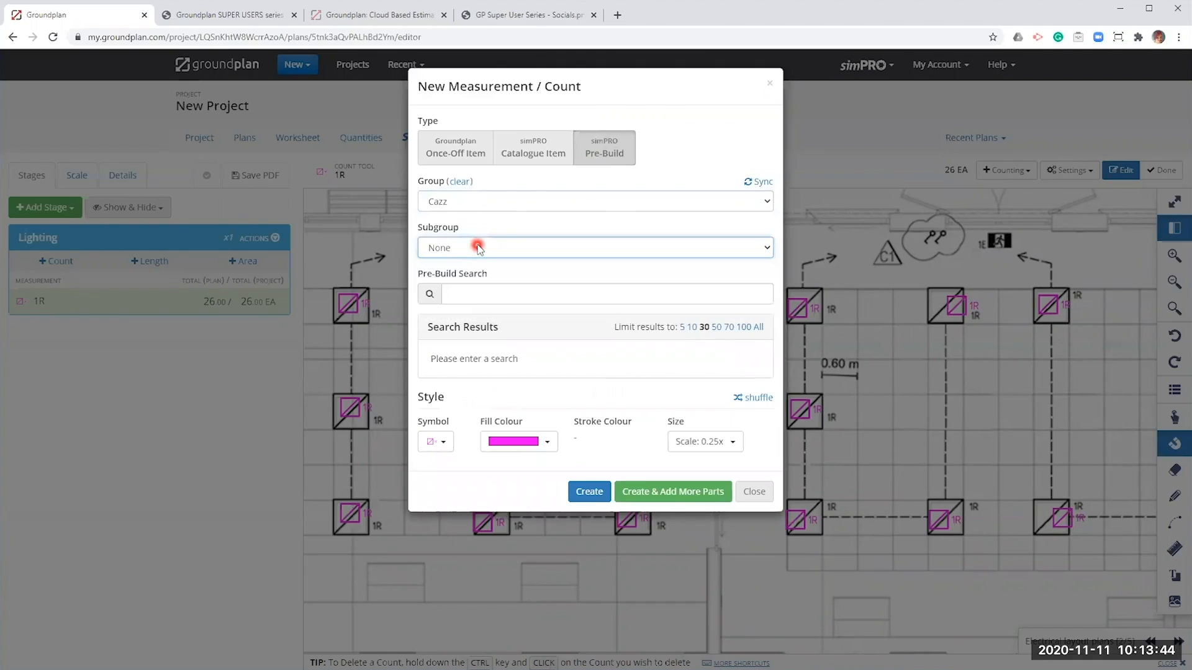
{"action": "left_click", "coordinate": [492, 292]}
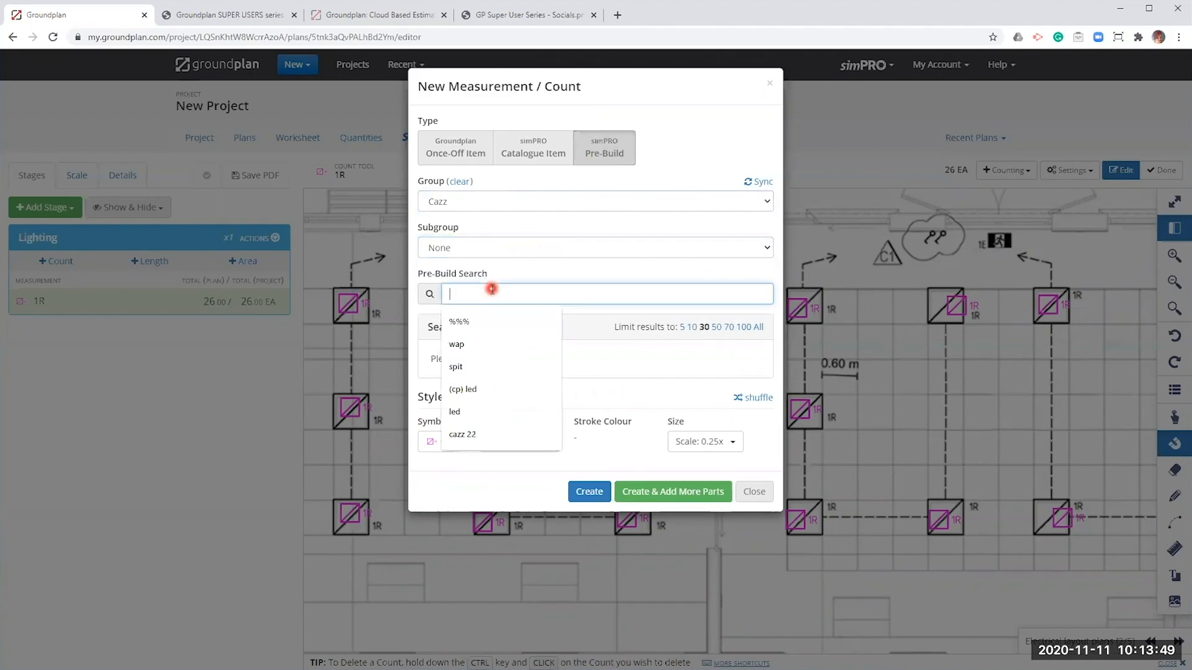
{"action": "left_click", "coordinate": [479, 367]}
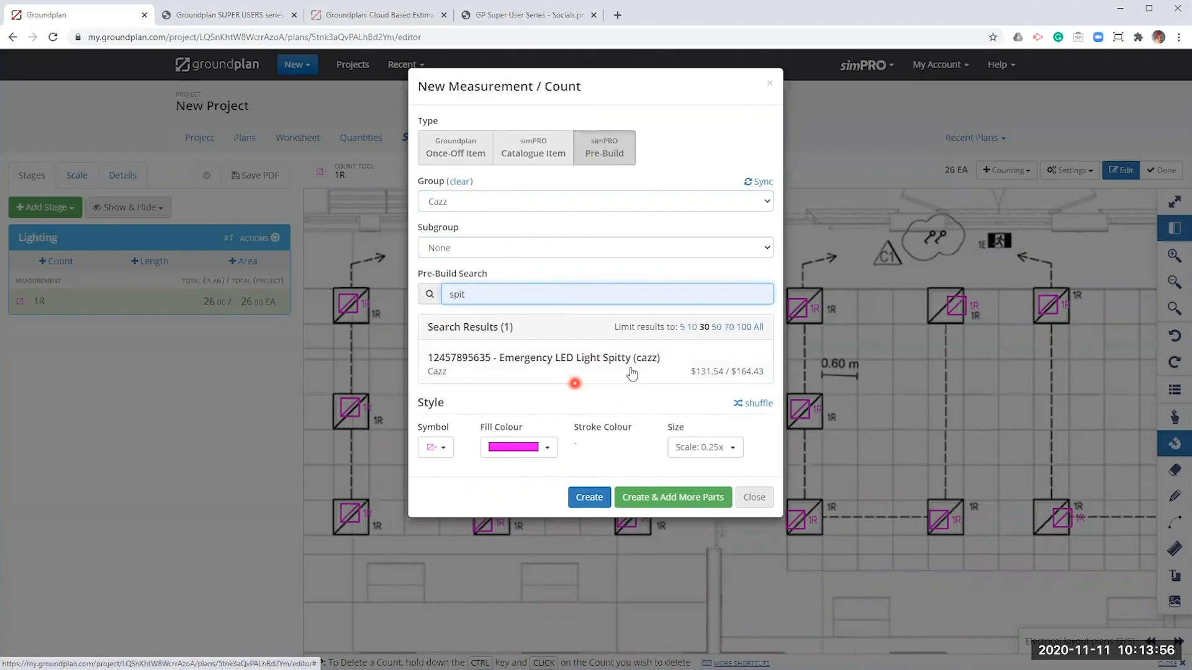
{"action": "left_click", "coordinate": [569, 367]}
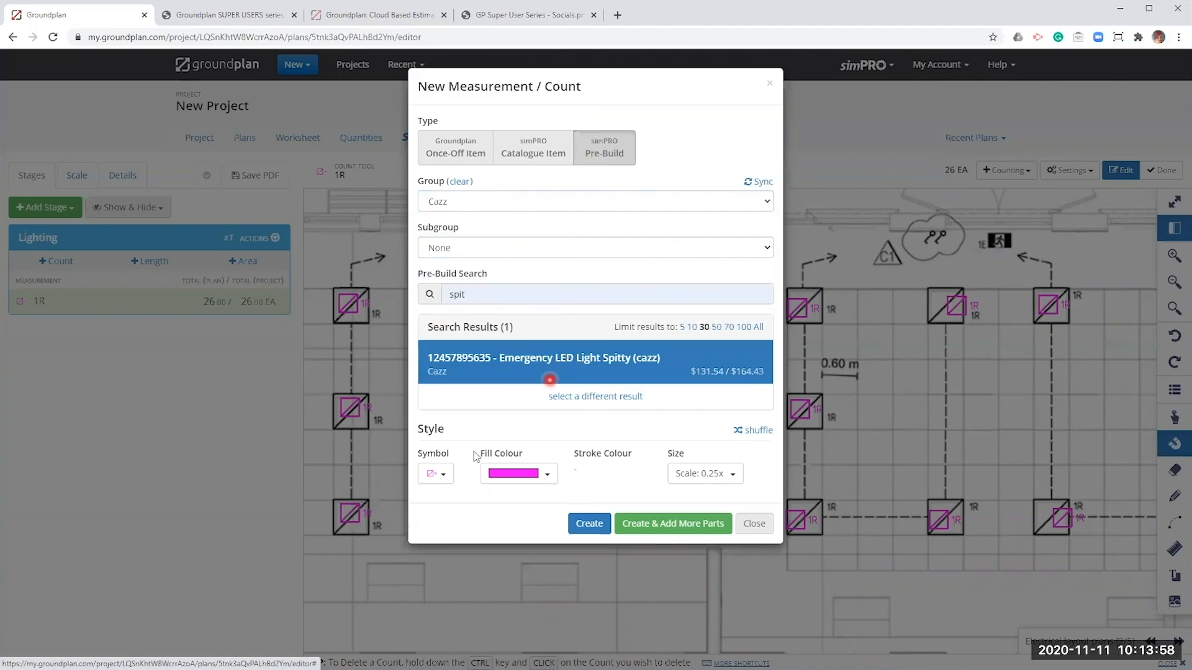
Assign the 2E LED Emergency Luminaire symbol from the Webinar symbol set and create the count
{"action": "left_click", "coordinate": [438, 478]}
{"action": "left_click", "coordinate": [472, 509]}
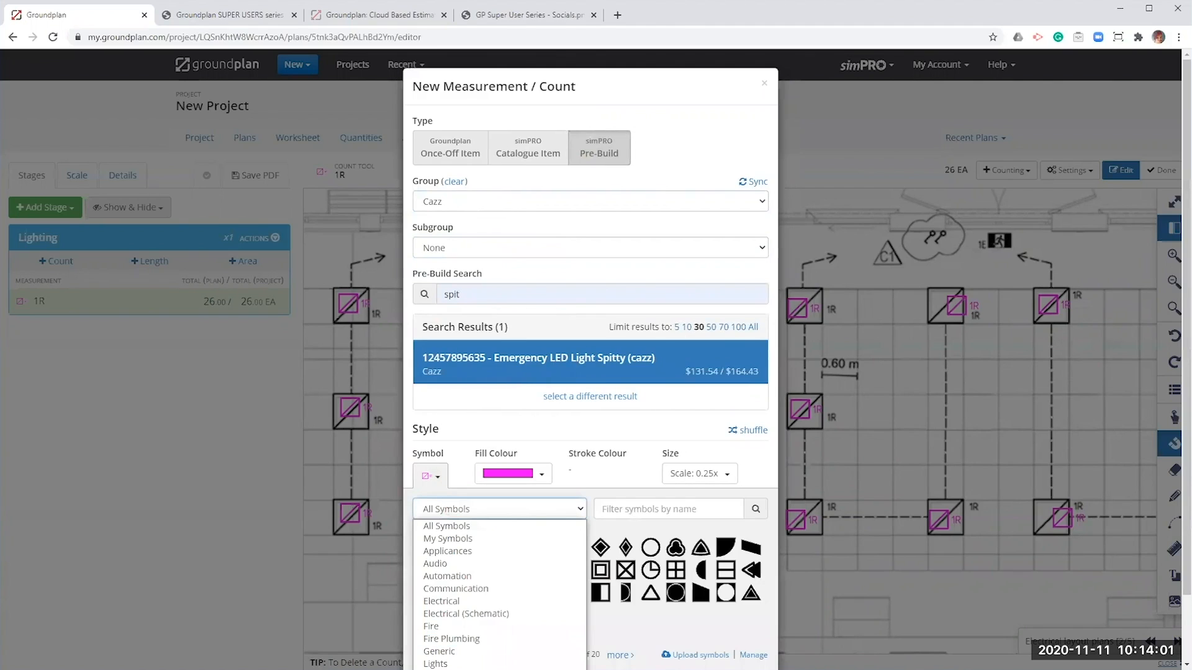
{"action": "left_click", "coordinate": [491, 669]}
{"action": "left_click", "coordinate": [475, 569]}
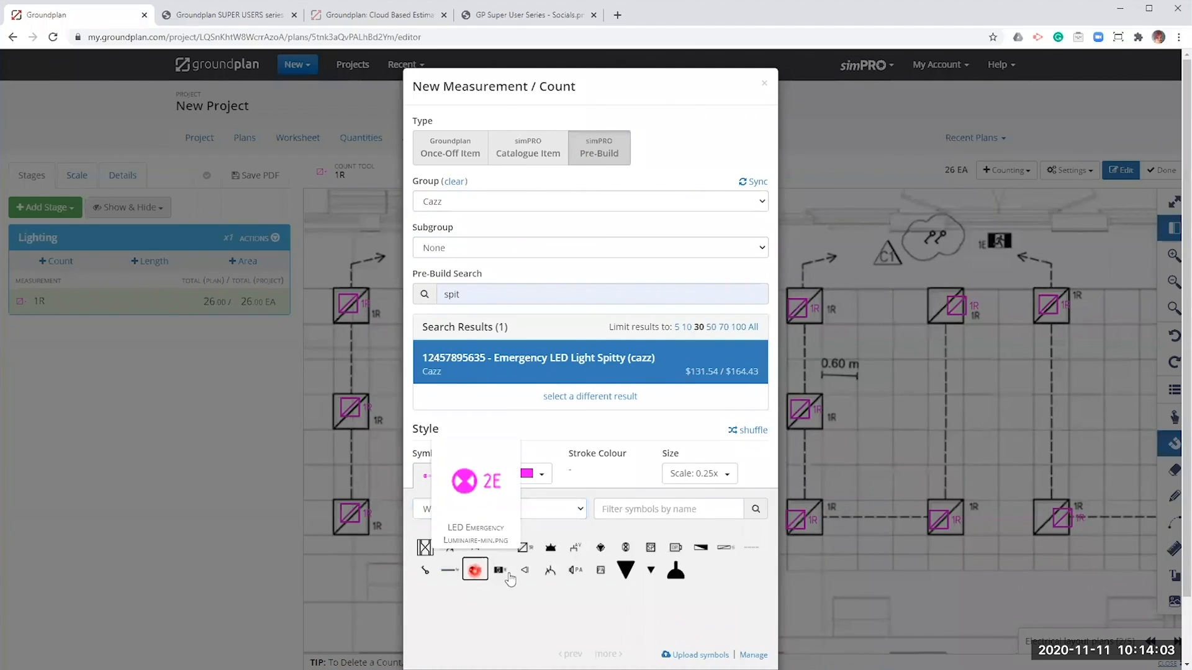
{"action": "scroll", "coordinate": [548, 420], "scroll_direction": "down", "scroll_amount": 1}
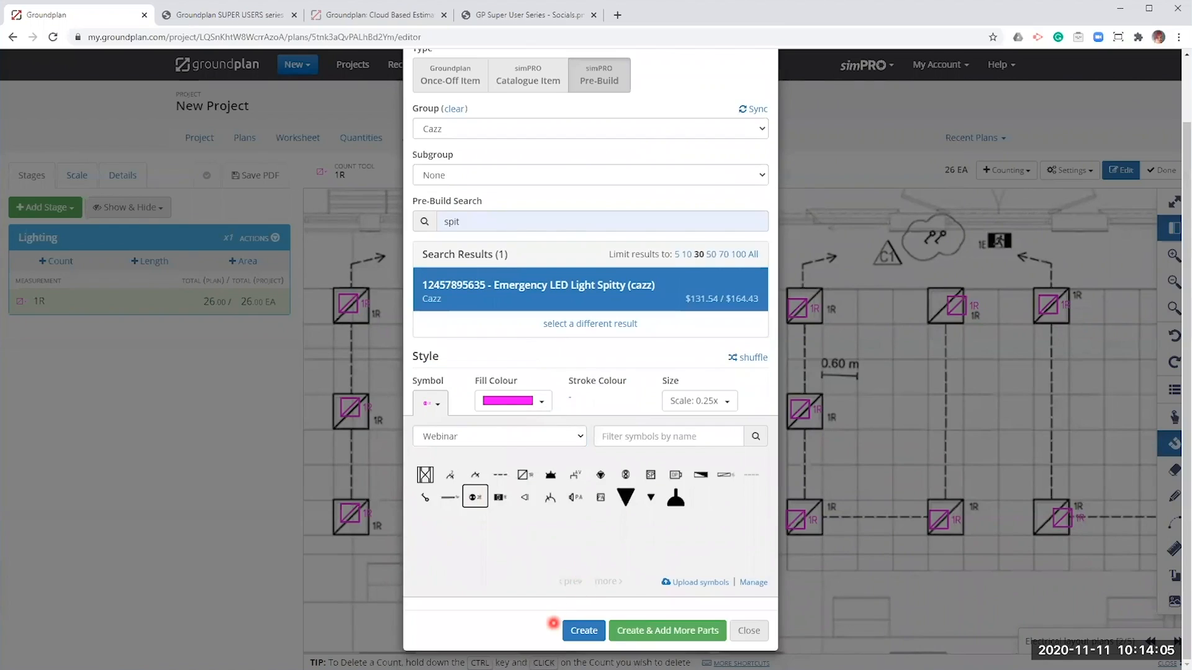
{"action": "left_click", "coordinate": [584, 632]}
Mark the two 2E emergency lights in the left-hand and right-hand rooms with the new count
{"action": "left_click", "coordinate": [564, 410]}
{"action": "left_click_drag", "start_coordinate": [870, 419], "coordinate": [760, 418]}
{"action": "left_click", "coordinate": [1039, 433]}
{"action": "left_click_drag", "start_coordinate": [456, 421], "coordinate": [699, 422]}
{"action": "left_click_drag", "start_coordinate": [634, 415], "coordinate": [102, 318]}
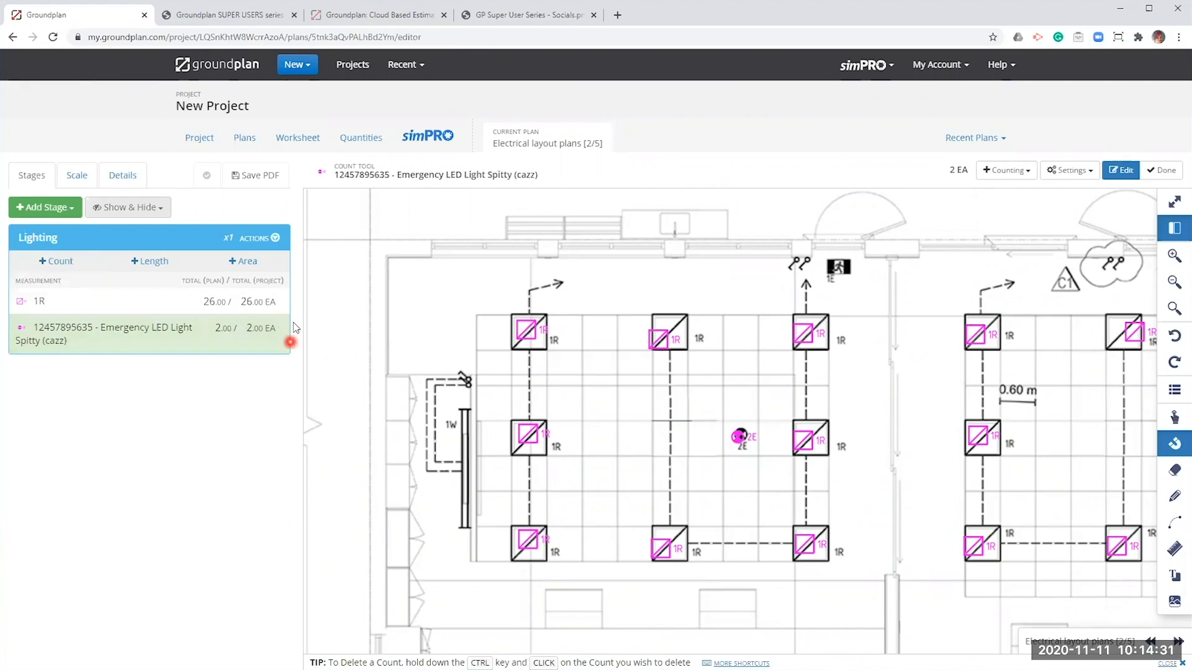
Rename the Emergency LED Light Spitty measurement as 2E
{"action": "left_click", "coordinate": [281, 325]}
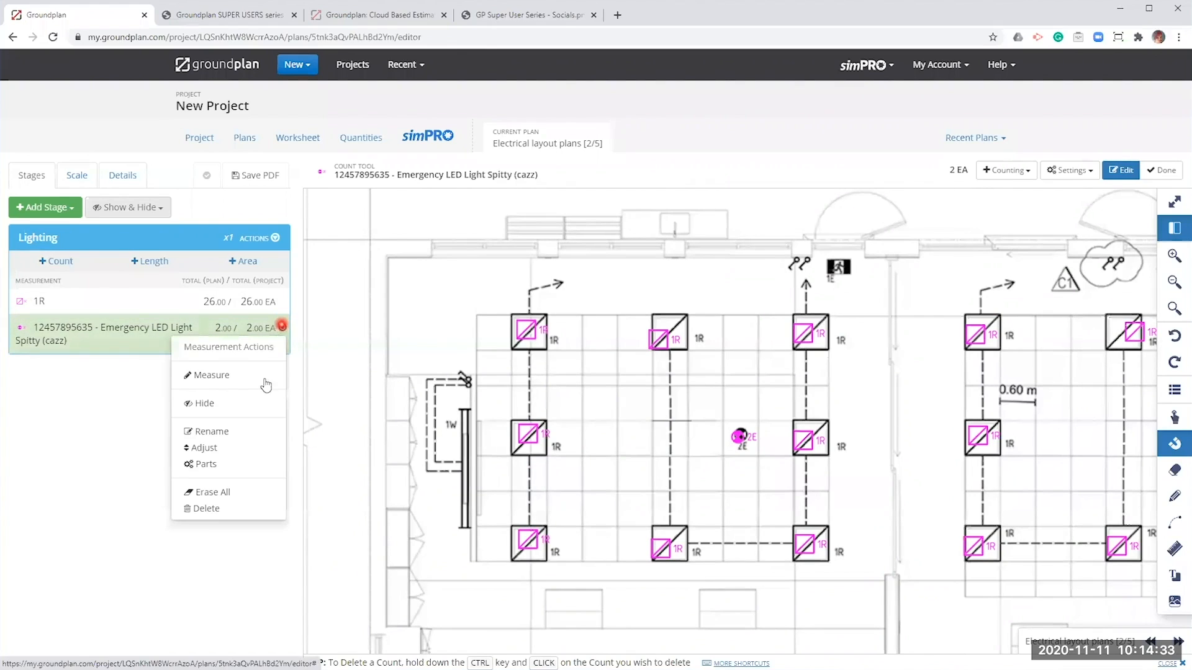
{"action": "left_click", "coordinate": [234, 428]}
{"action": "left_click", "coordinate": [634, 142]}
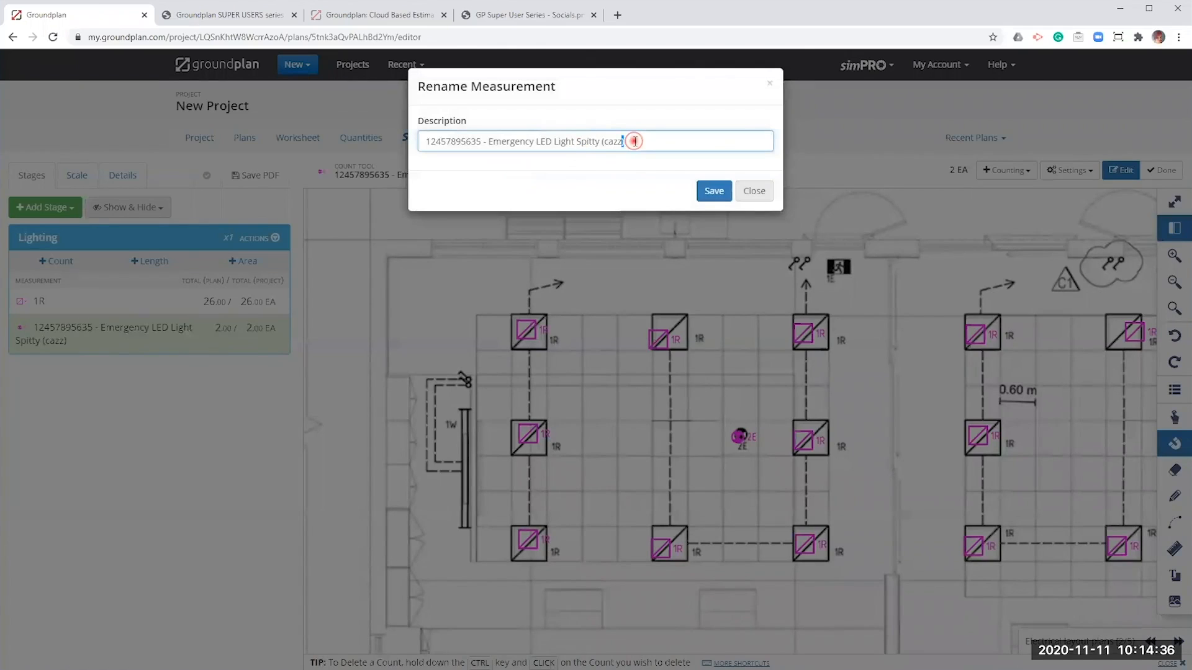
{"action": "key", "text": "ctrl+a"}
{"action": "type", "text": "2E"}
{"action": "left_click", "coordinate": [714, 191]}
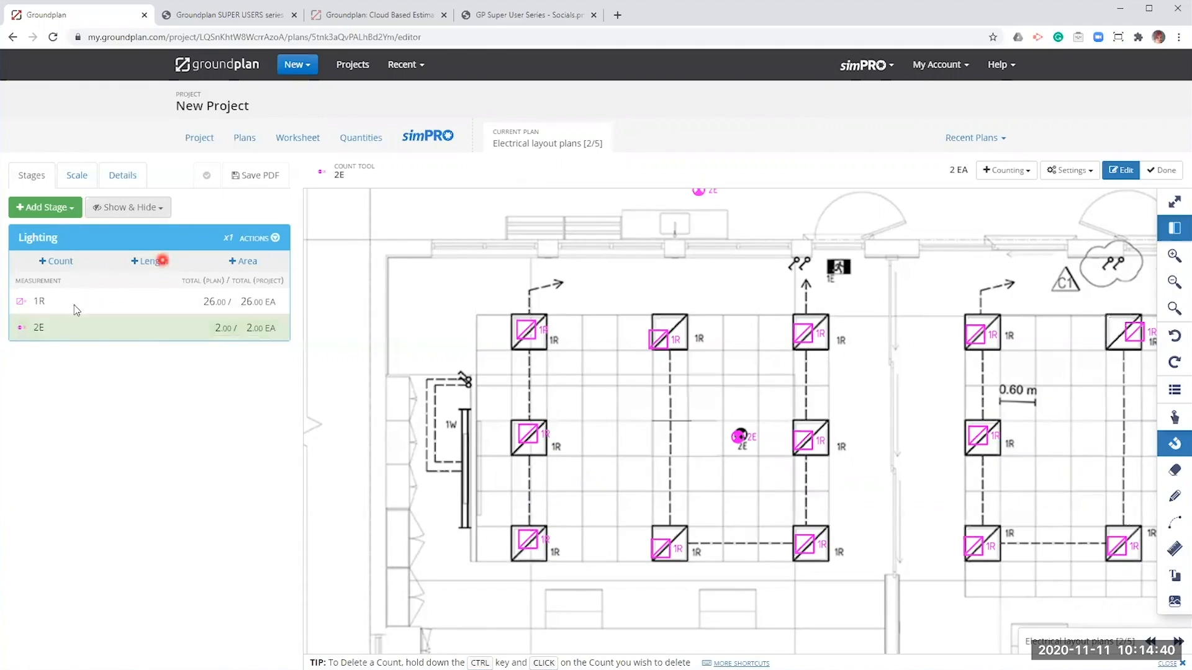
{"action": "left_click", "coordinate": [37, 337]}
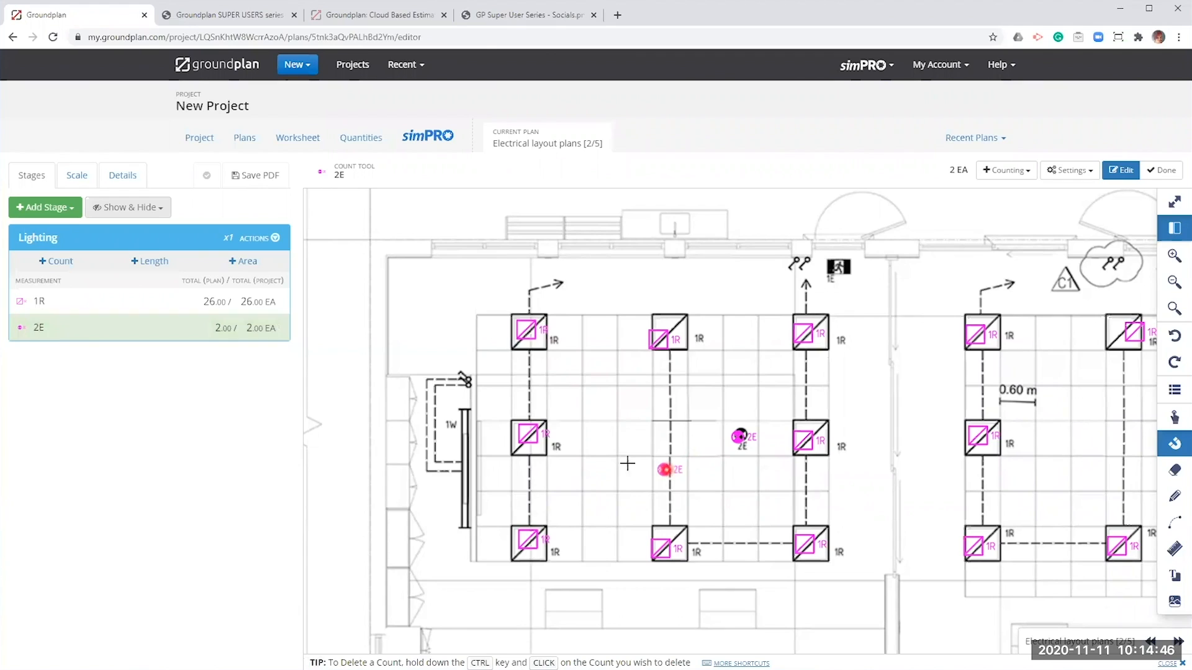
Review the Lighting stage's measurements in the worksheet and its parts in the simPRO push list, then return to the plan
{"action": "left_click", "coordinate": [298, 138]}
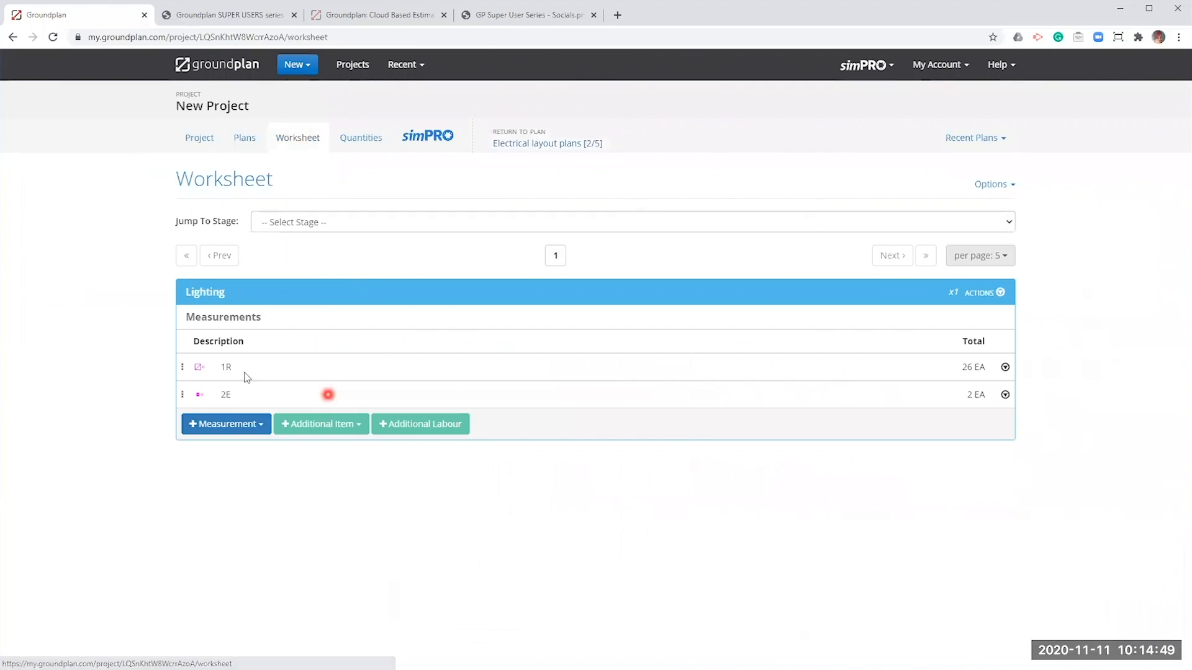
{"action": "left_click", "coordinate": [435, 139]}
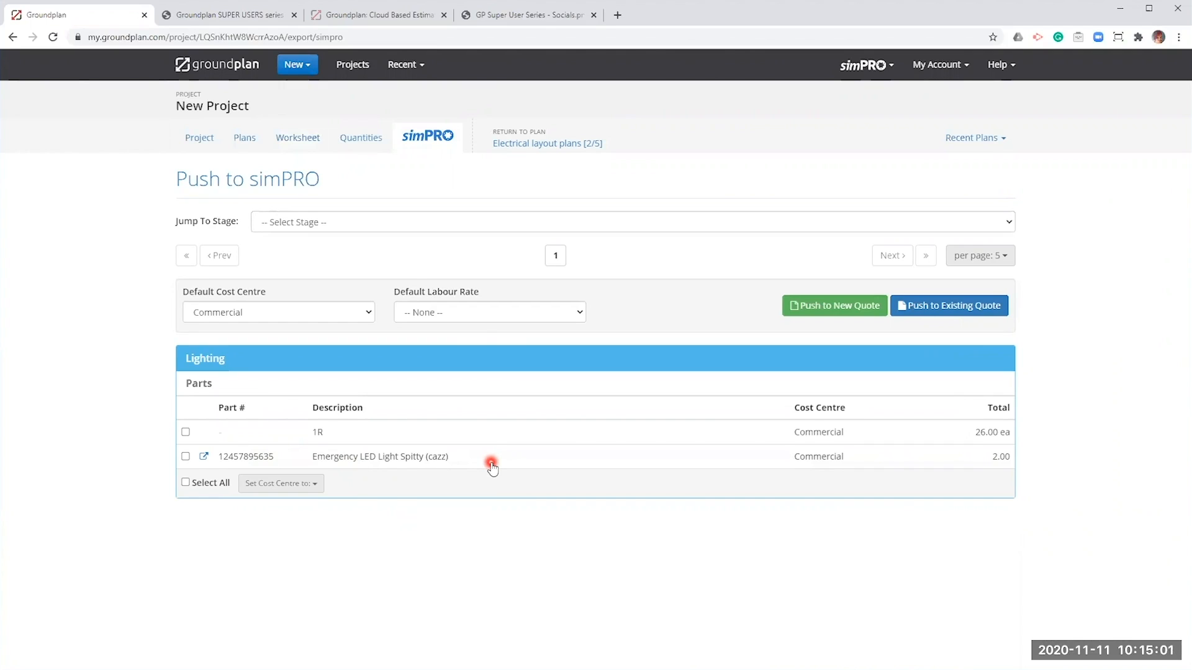
{"action": "left_click", "coordinate": [534, 145]}
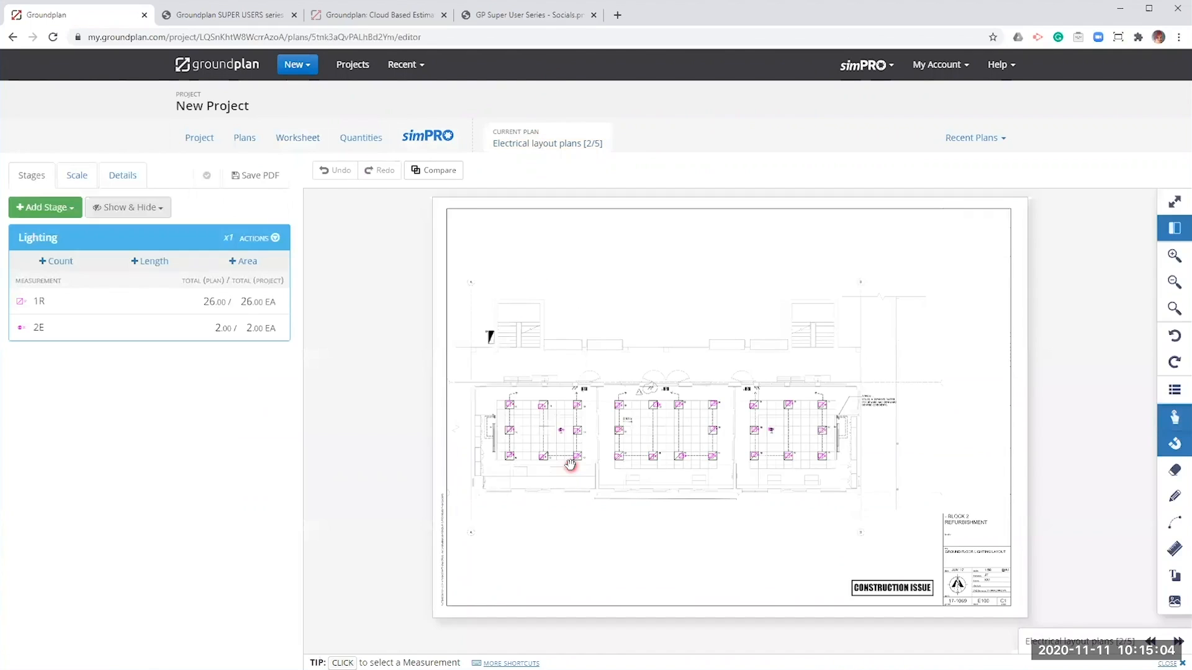
Choose the Commercial Lighting take-off template for the Lighting stage
{"action": "left_click_drag", "start_coordinate": [504, 360], "coordinate": [636, 416]}
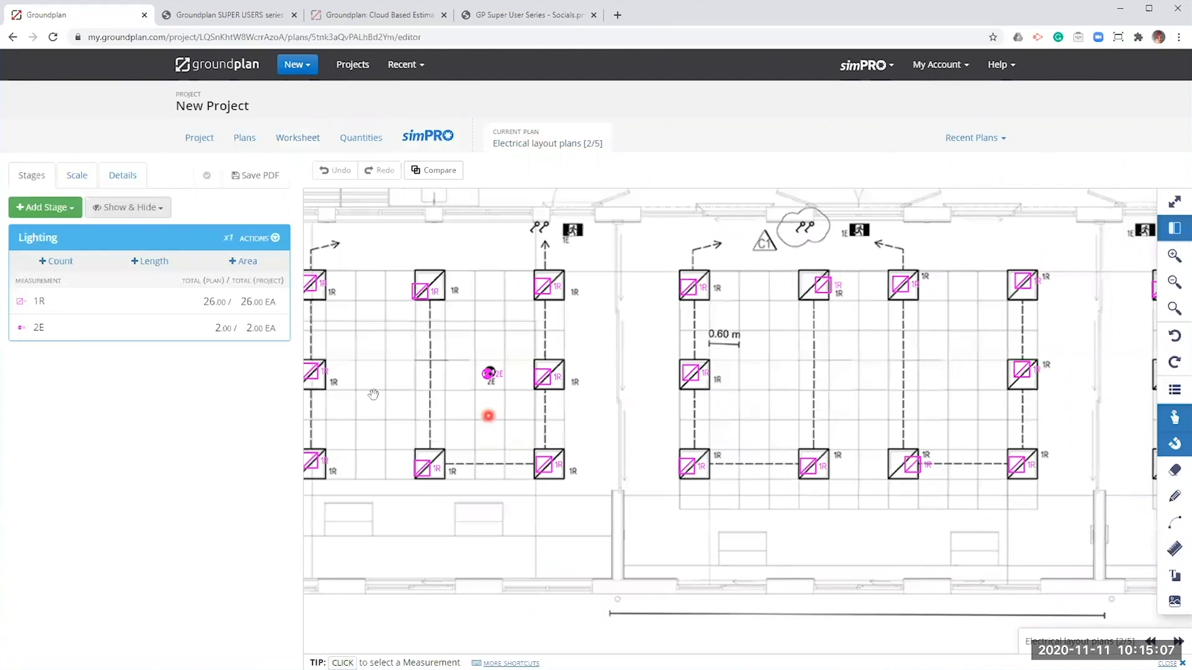
{"action": "left_click_drag", "start_coordinate": [376, 396], "coordinate": [404, 421]}
{"action": "left_click_drag", "start_coordinate": [500, 482], "coordinate": [608, 549]}
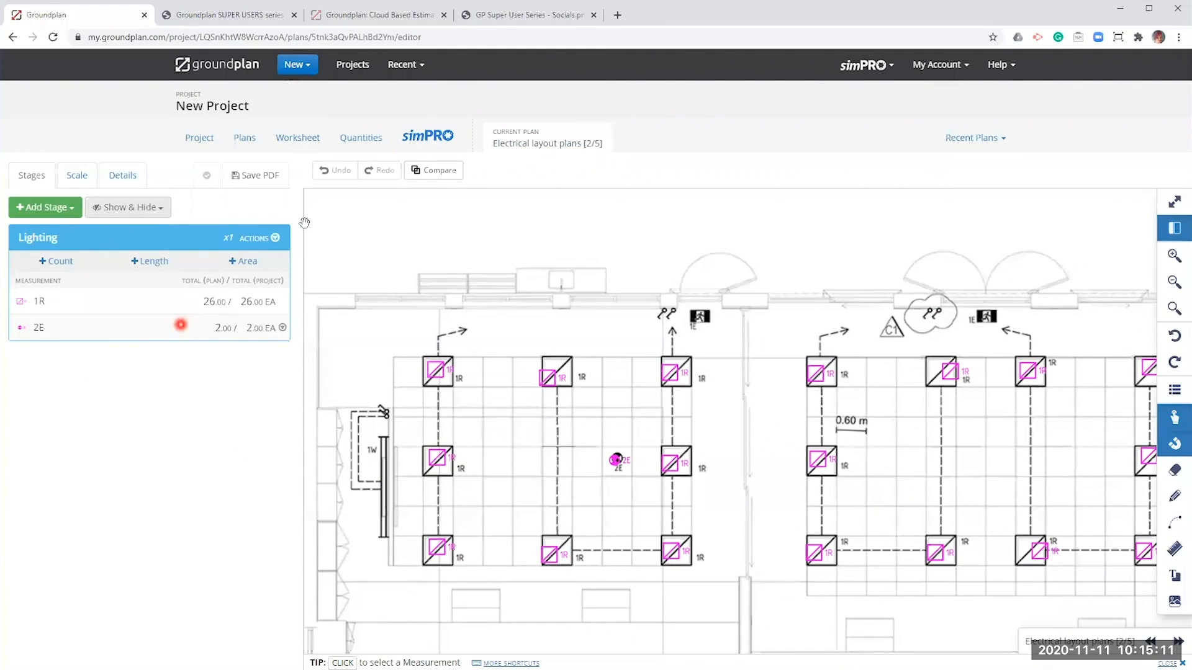
{"action": "left_click", "coordinate": [266, 239]}
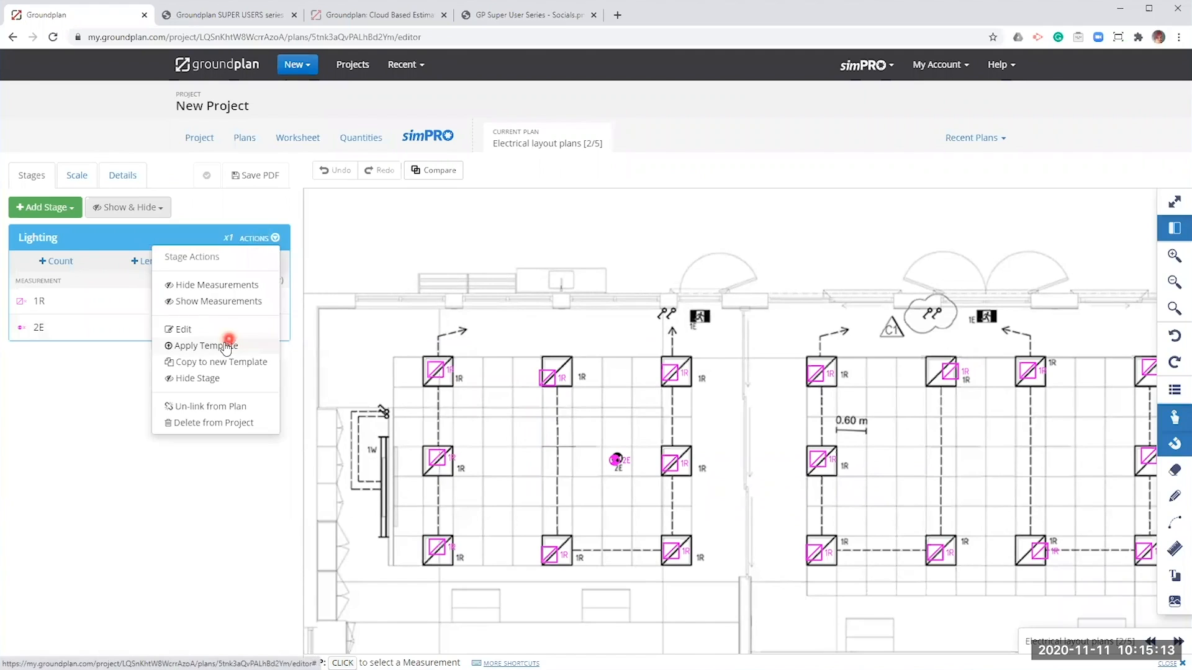
{"action": "left_click", "coordinate": [207, 346]}
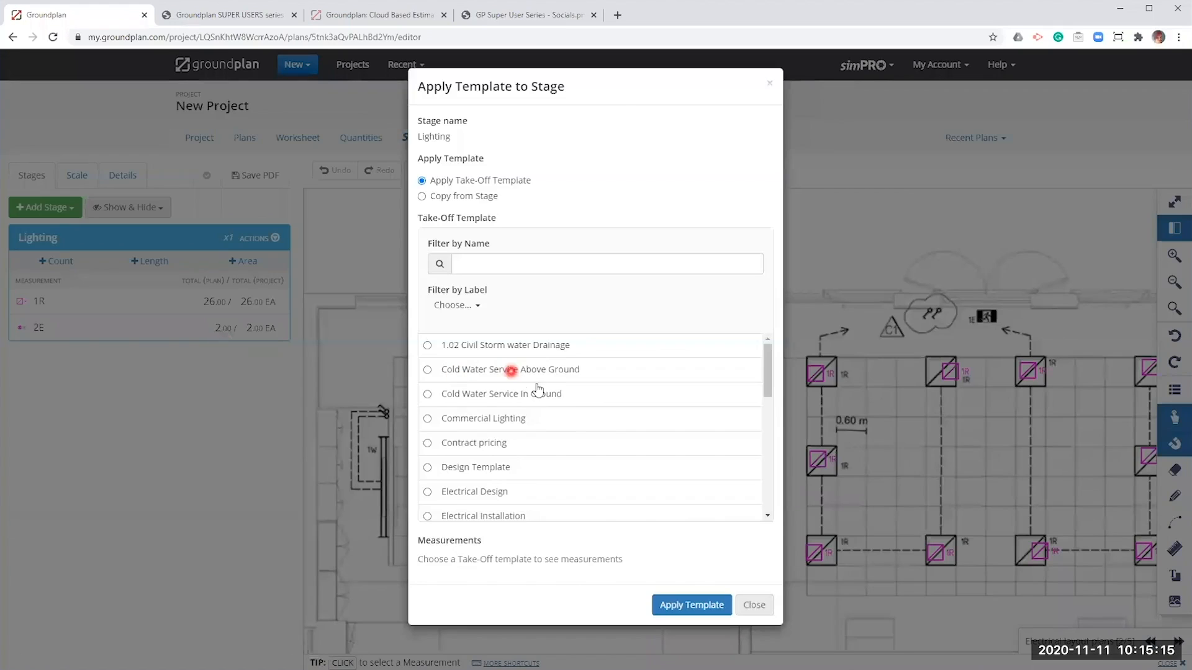
{"action": "left_click", "coordinate": [470, 419]}
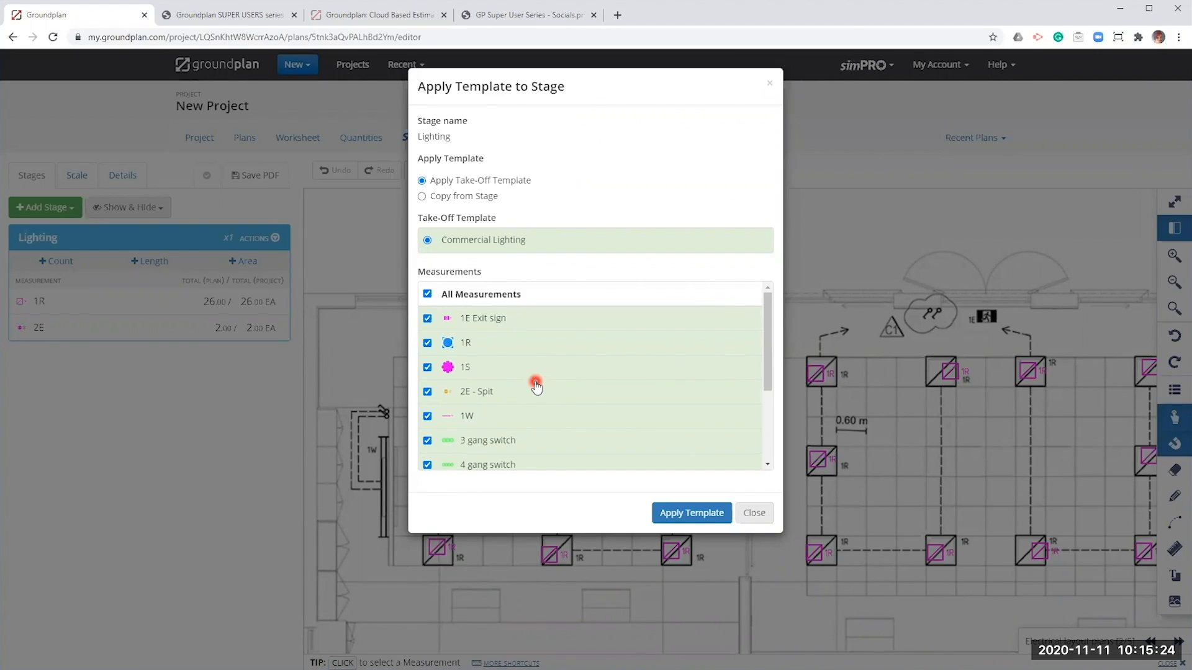
Apply the template without 1R, 2E - Spit, Led Strip light, Ceilng area for led stars and 1 - Cable Trays & Ladders
{"action": "left_click", "coordinate": [488, 342]}
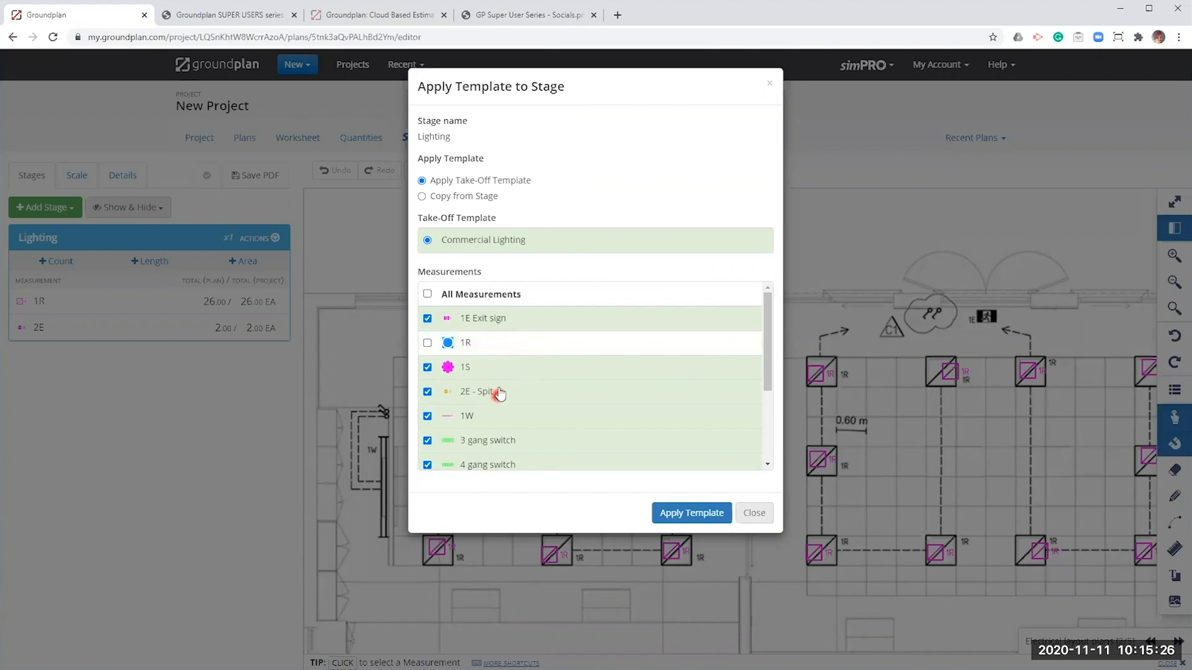
{"action": "left_click", "coordinate": [499, 393]}
{"action": "scroll", "coordinate": [597, 354], "scroll_direction": "down", "scroll_amount": 3}
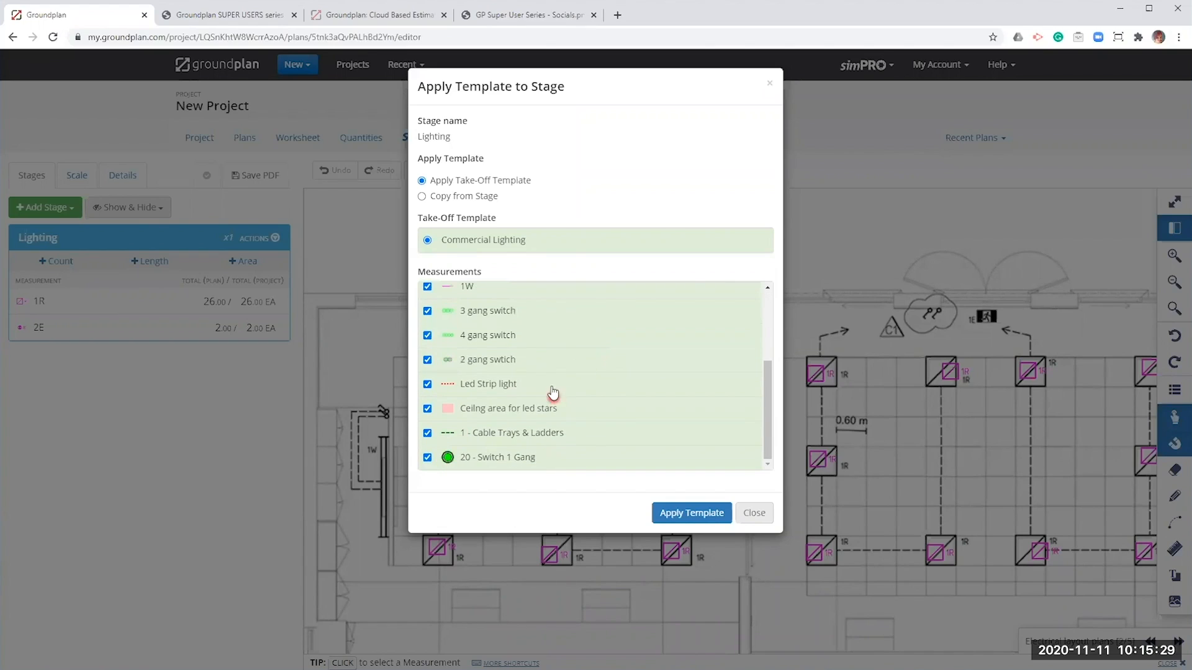
{"action": "left_click", "coordinate": [620, 384]}
{"action": "left_click", "coordinate": [621, 408]}
{"action": "left_click", "coordinate": [620, 432]}
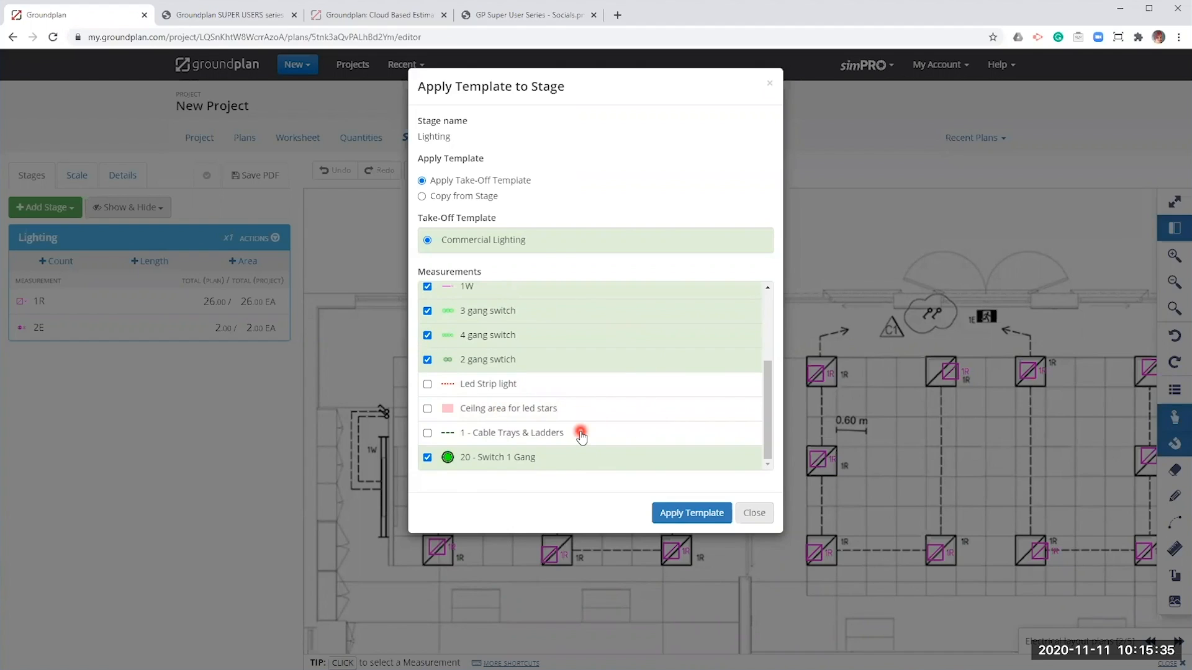
{"action": "left_click", "coordinate": [701, 516]}
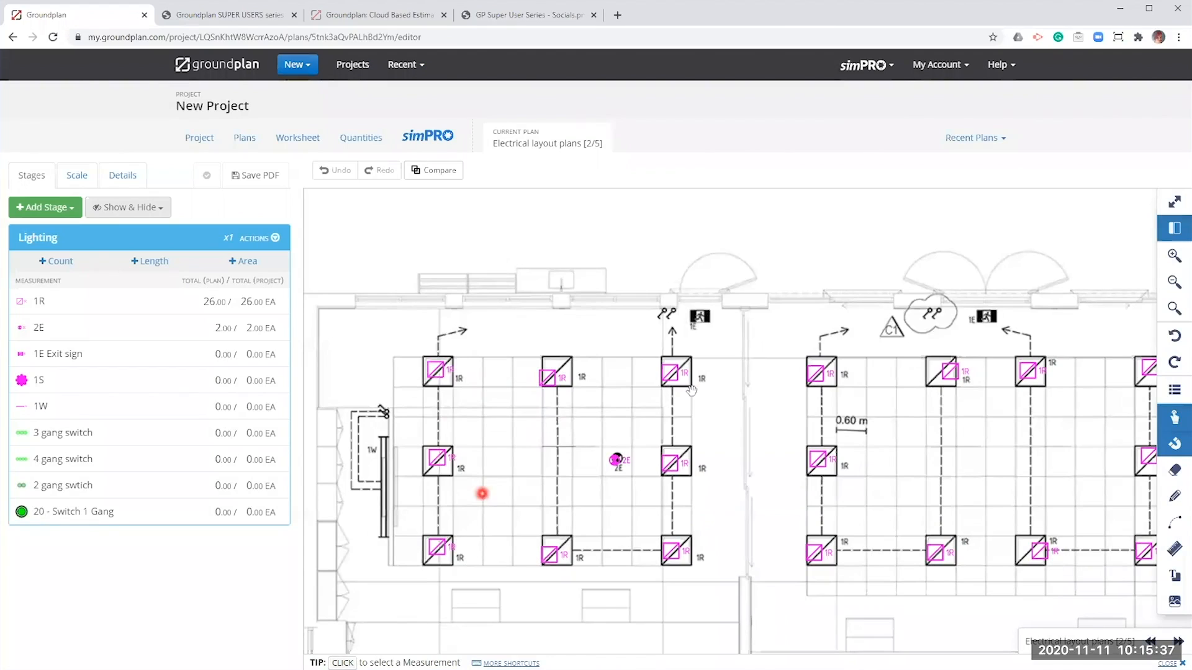
Mark the three exit signs above the rooms' upper wall with the 1E Exit sign count
{"action": "left_click", "coordinate": [57, 353]}
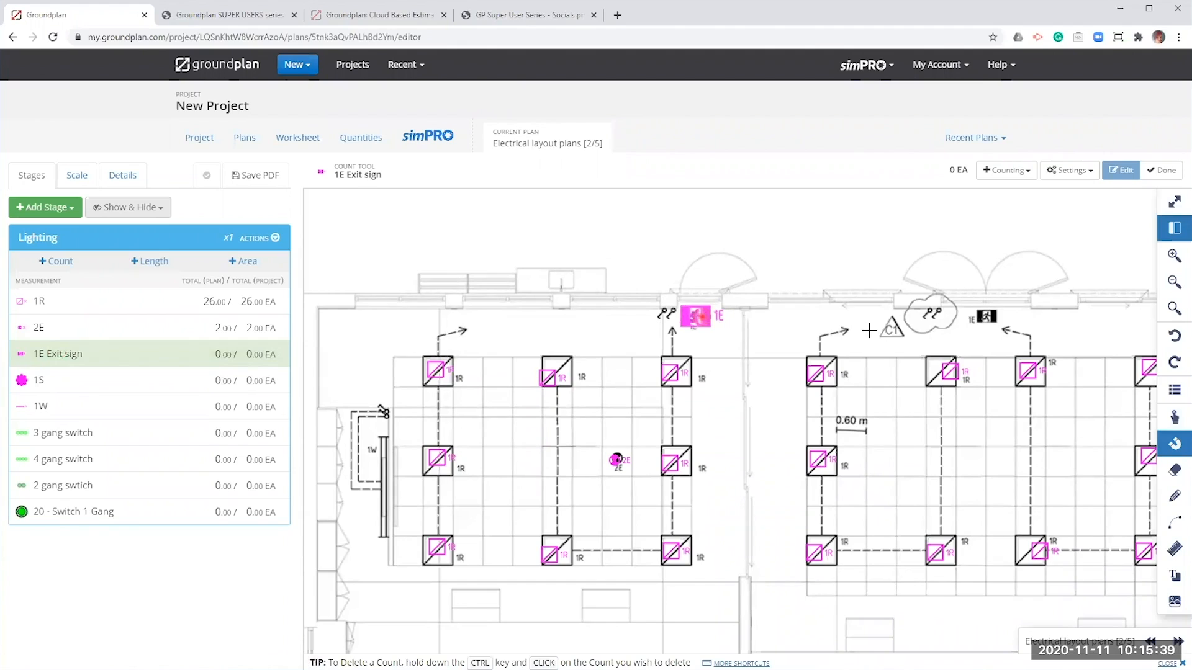
{"action": "left_click_drag", "start_coordinate": [869, 331], "coordinate": [624, 364]}
{"action": "left_click", "coordinate": [733, 349]}
{"action": "left_click", "coordinate": [1020, 349]}
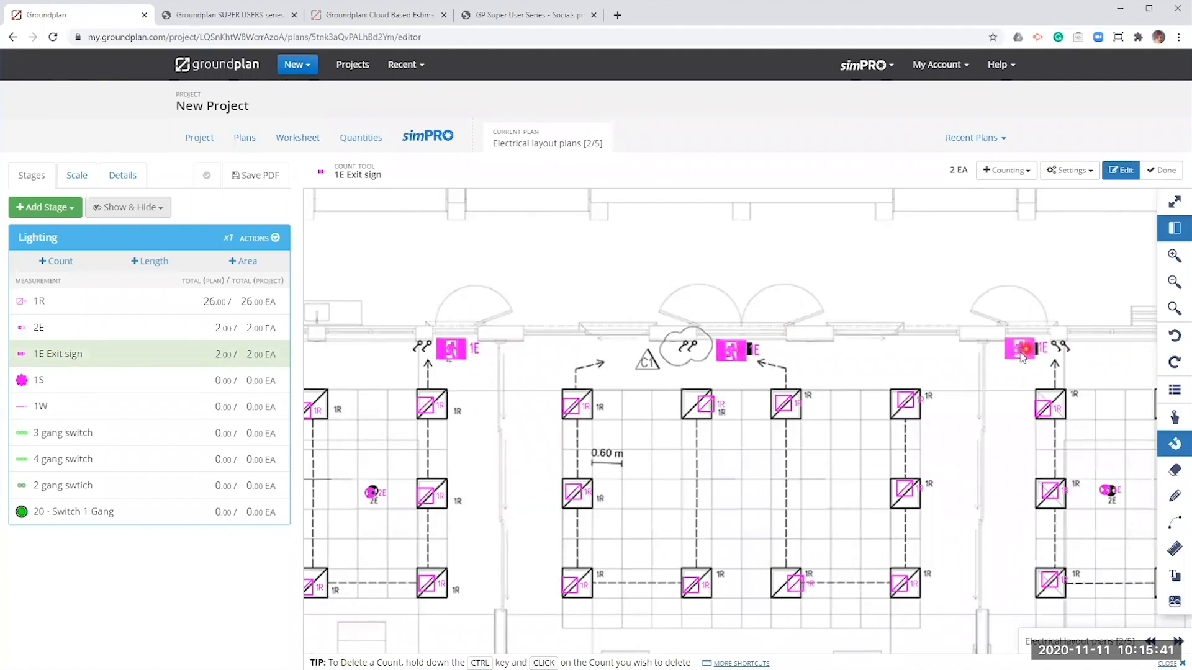
{"action": "scroll", "coordinate": [919, 360], "scroll_direction": "down", "scroll_amount": 2}
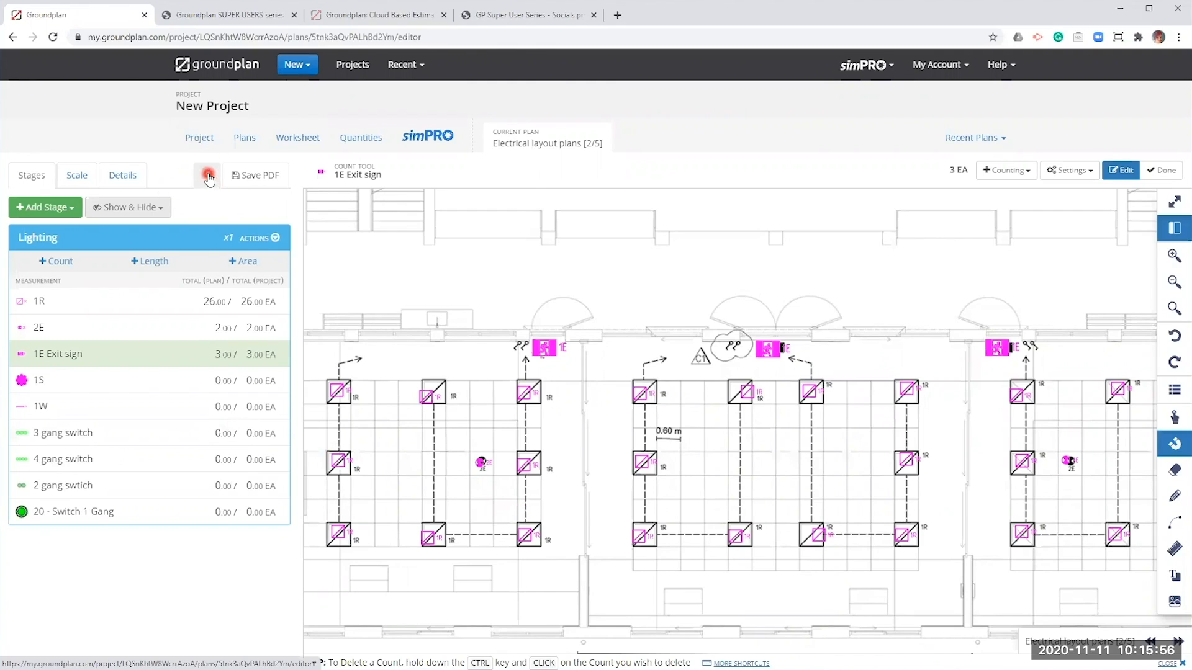
Mark the current plan as completed and open the second drawing in the project's plans
{"action": "left_click", "coordinate": [246, 138]}
{"action": "left_click", "coordinate": [507, 451]}
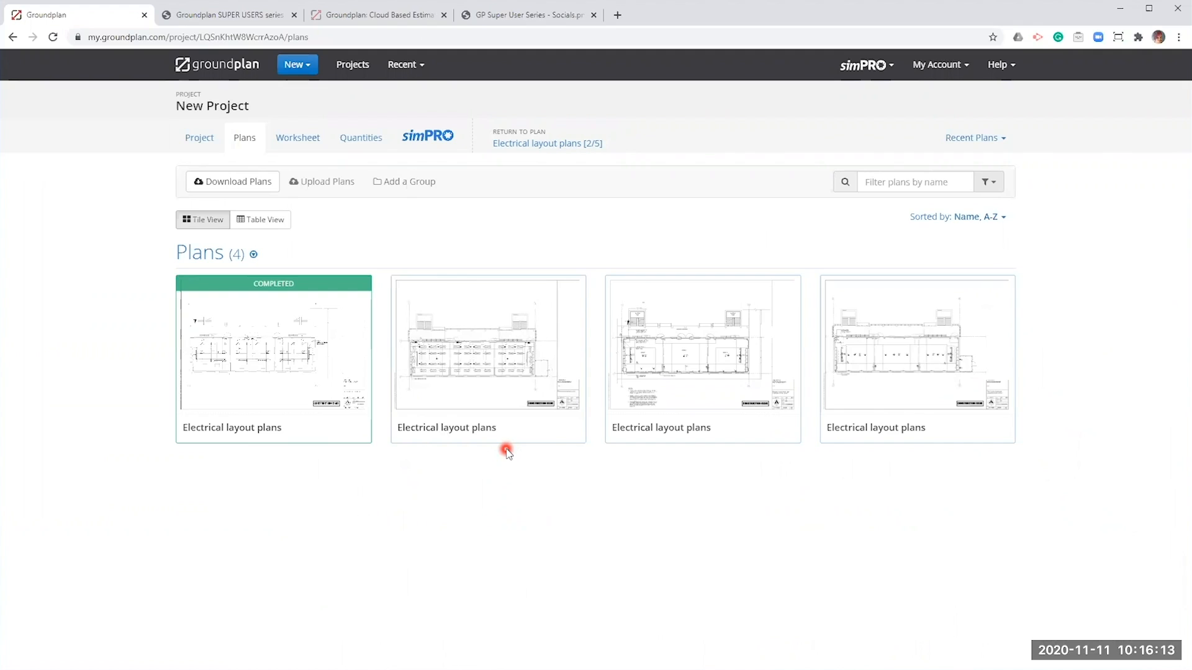
{"action": "left_click", "coordinate": [487, 370]}
{"action": "scroll", "coordinate": [919, 491], "scroll_direction": "up", "scroll_amount": 1}
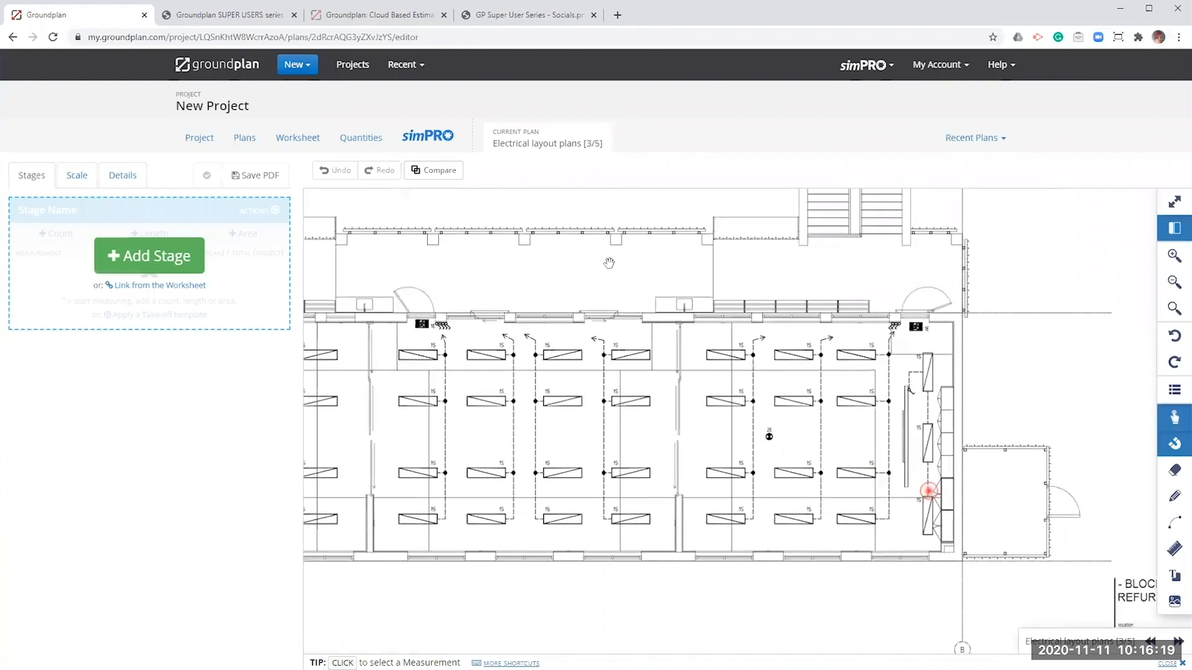
{"action": "left_click_drag", "start_coordinate": [929, 492], "coordinate": [627, 265]}
{"action": "left_click_drag", "start_coordinate": [467, 409], "coordinate": [797, 548]}
{"action": "left_click_drag", "start_coordinate": [441, 383], "coordinate": [520, 411]}
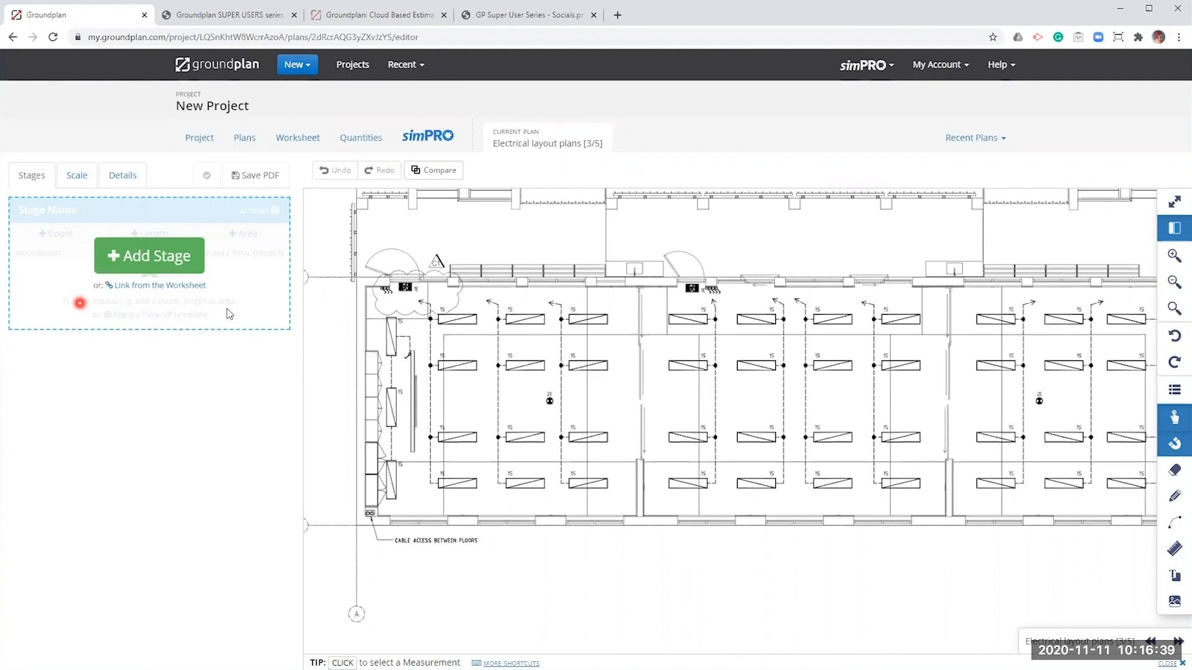
Link the Lighting stage from the worksheet to the current plan
{"action": "left_click", "coordinate": [173, 285]}
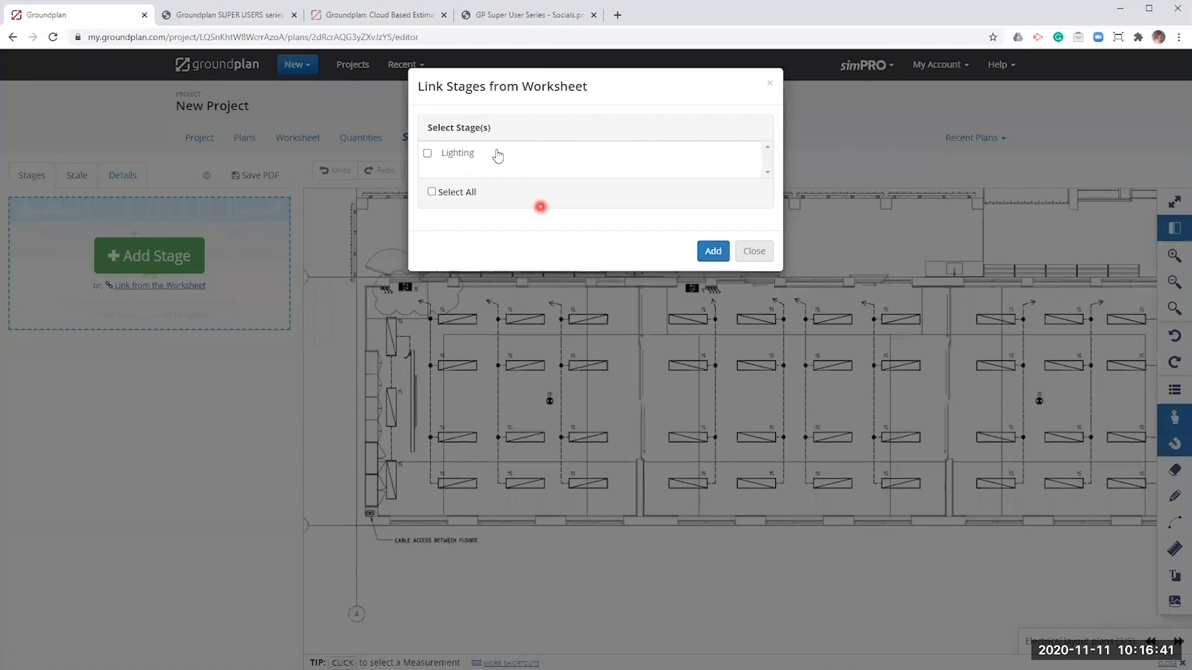
{"action": "left_click", "coordinate": [445, 153]}
{"action": "left_click", "coordinate": [713, 251]}
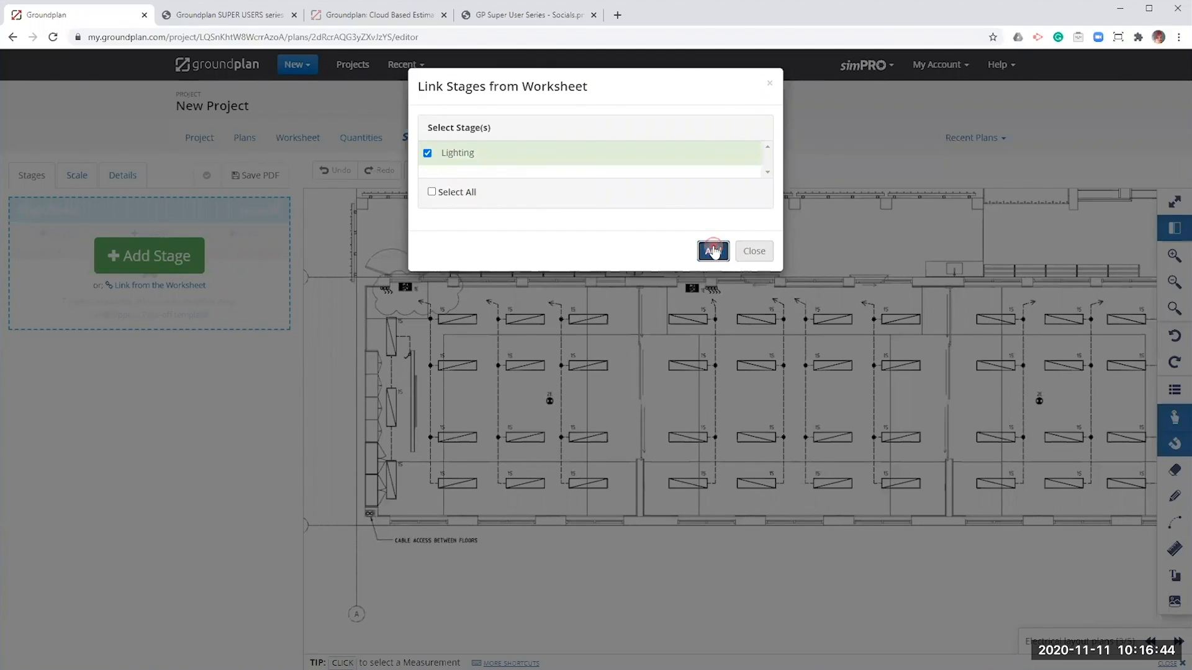
Mark the six light fittings in the upper two rows of the first room with the Lighting stage's 1S count
{"action": "left_click", "coordinate": [44, 378]}
{"action": "left_click", "coordinate": [460, 368]}
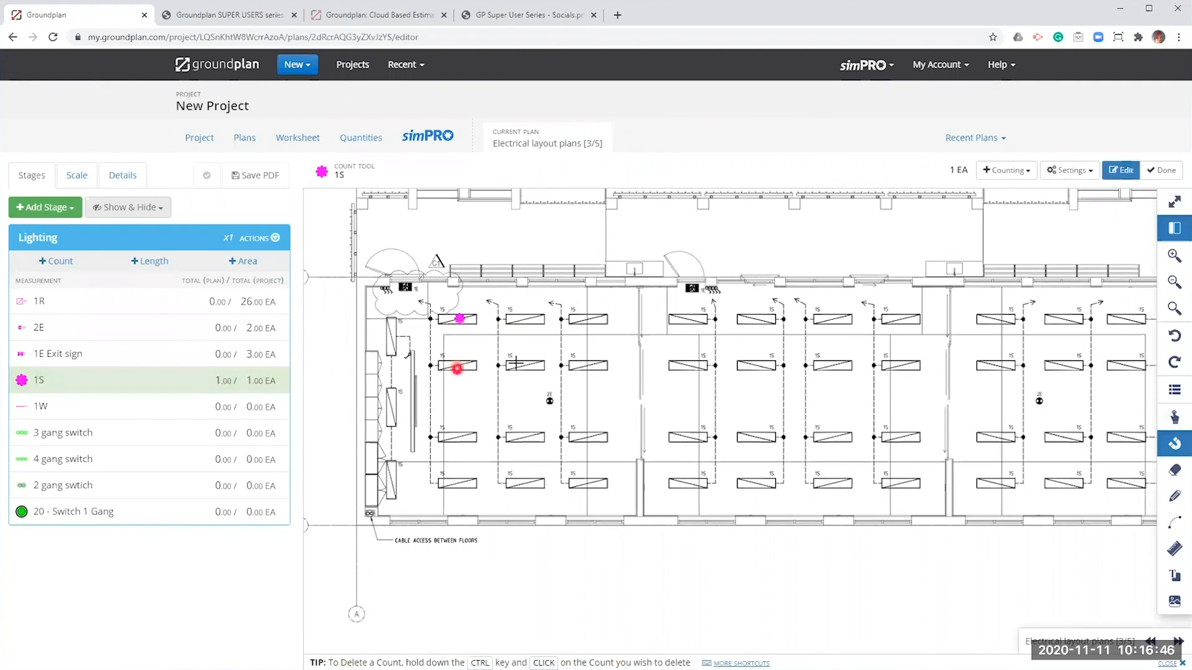
{"action": "left_click", "coordinate": [522, 360]}
{"action": "left_click", "coordinate": [521, 335]}
{"action": "left_click", "coordinate": [521, 321]}
{"action": "left_click", "coordinate": [591, 319]}
{"action": "left_click", "coordinate": [582, 366]}
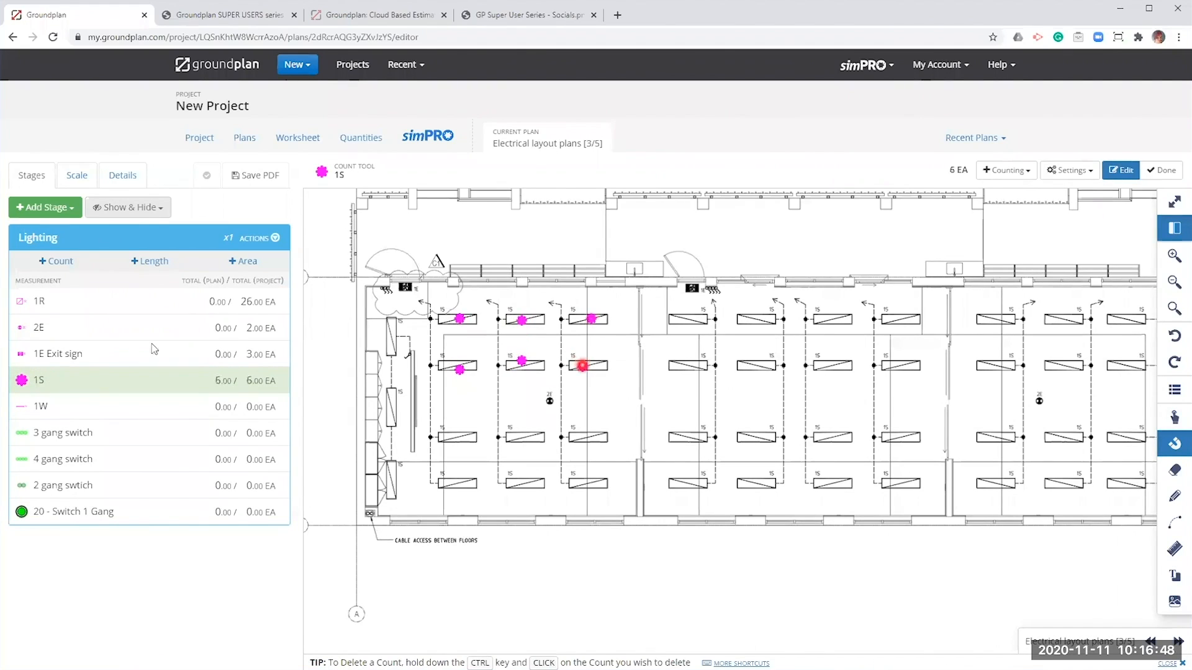
Mark the two emergency lights in the first and third rooms with the Lighting stage's 2E count
{"action": "left_click", "coordinate": [47, 328]}
{"action": "left_click", "coordinate": [546, 401]}
{"action": "left_click", "coordinate": [1039, 398]}
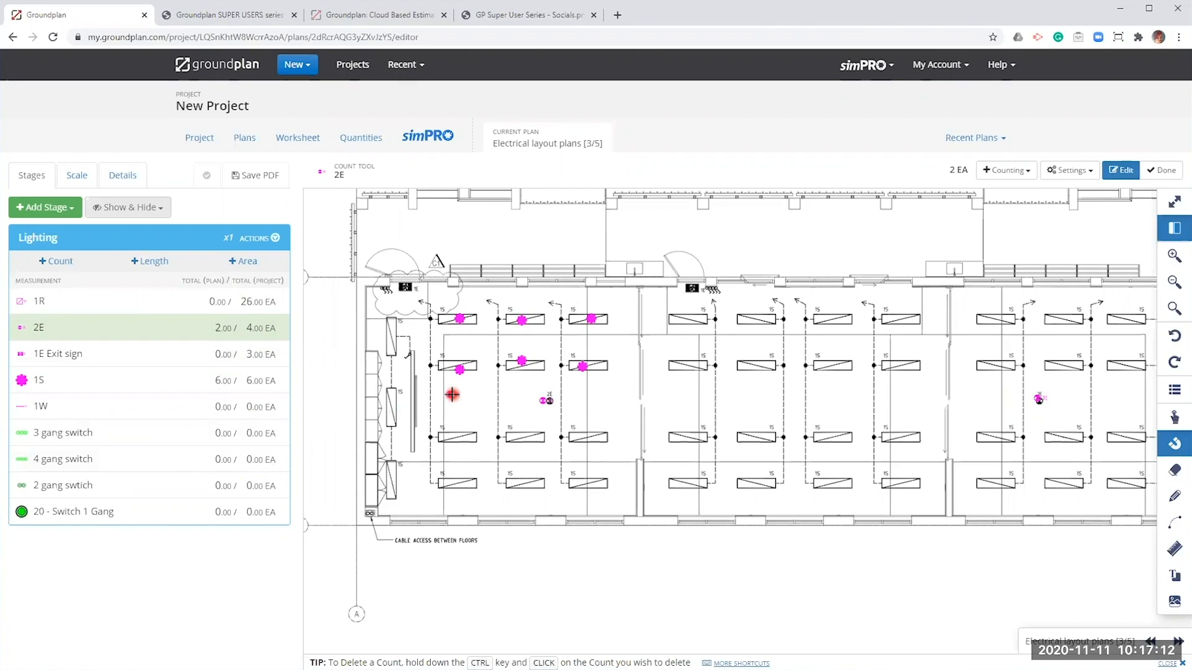
Create a stage named First floor lighting, copied from the Lighting stage with every measurement except 1R
{"action": "left_click", "coordinate": [43, 213]}
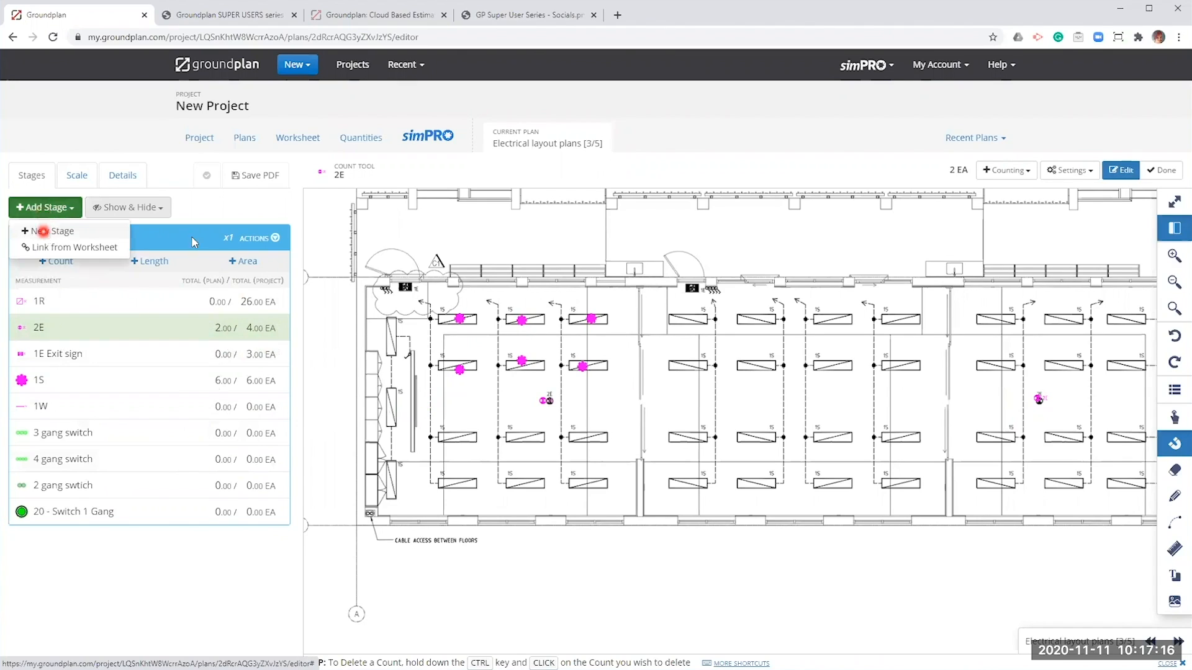
{"action": "left_click", "coordinate": [44, 230]}
{"action": "type", "text": "First floor lighting"}
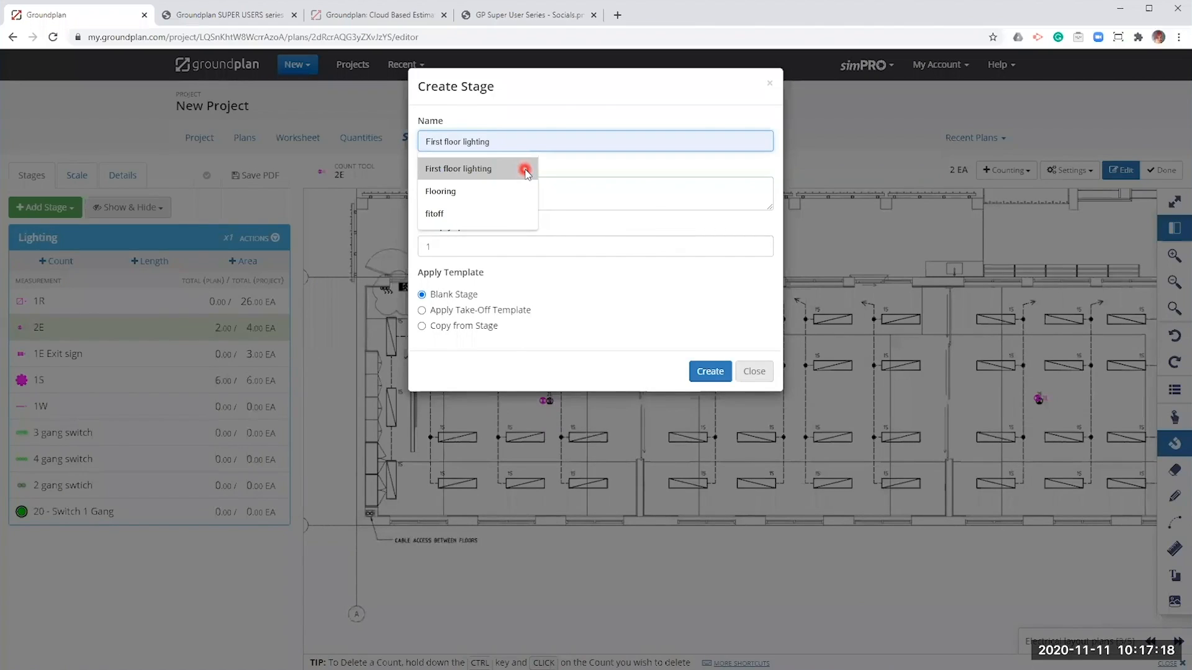
{"action": "left_click", "coordinate": [521, 171]}
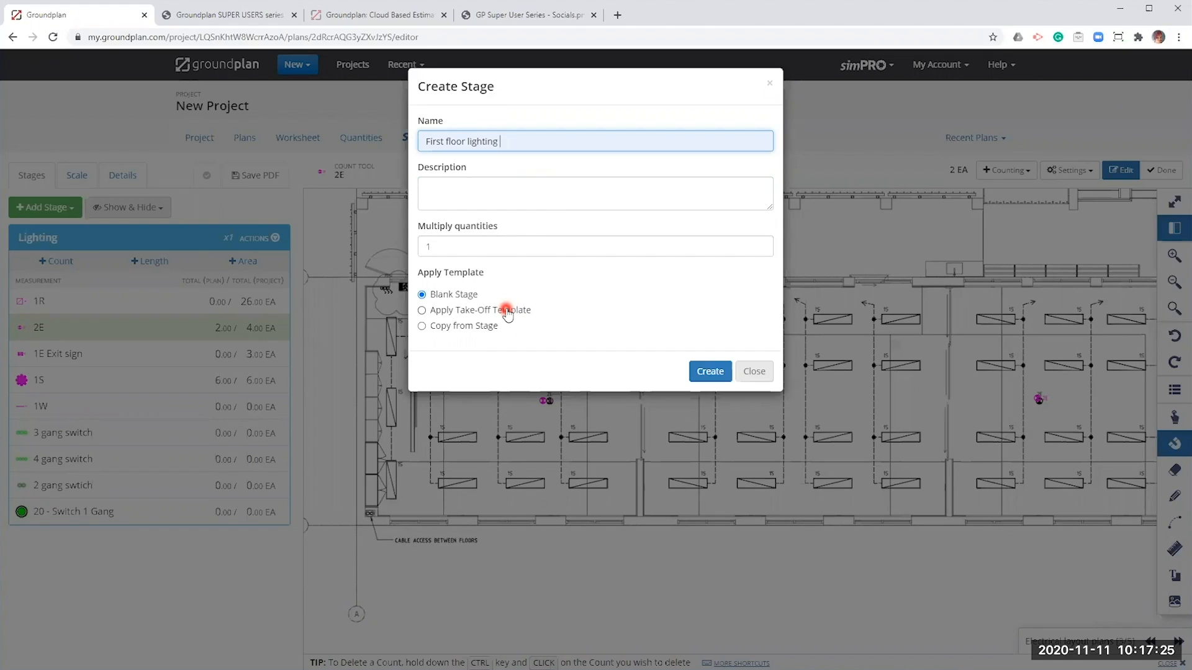
{"action": "left_click", "coordinate": [422, 326]}
{"action": "left_click", "coordinate": [452, 370]}
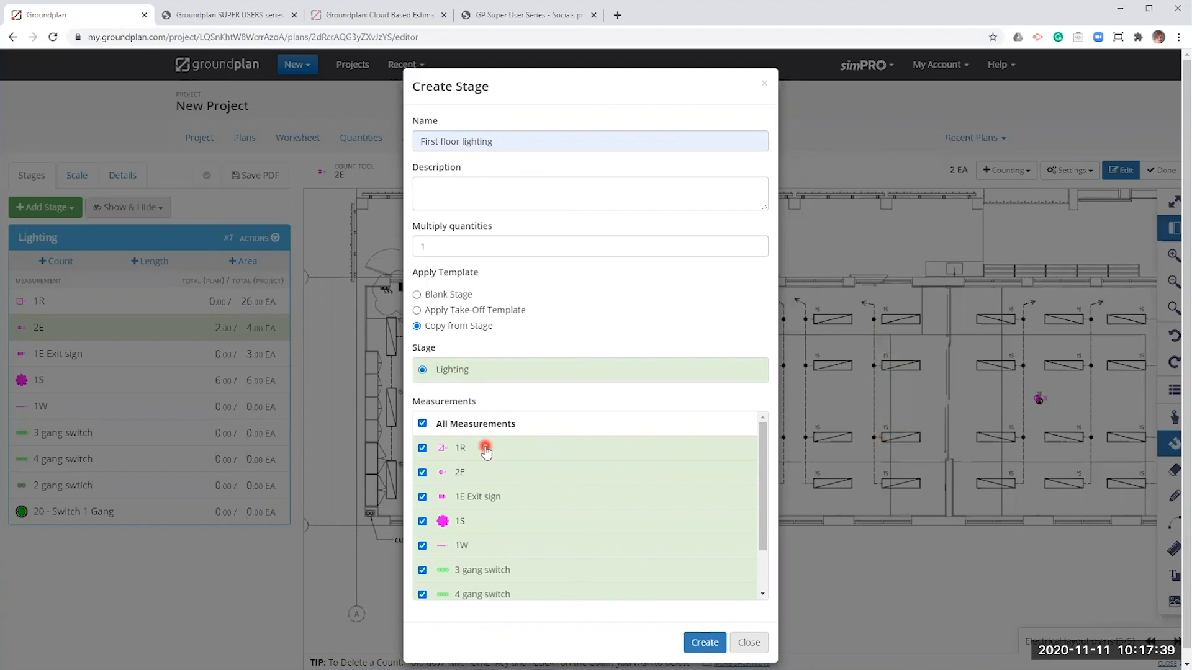
{"action": "left_click", "coordinate": [486, 449]}
{"action": "scroll", "coordinate": [572, 447], "scroll_direction": "down", "scroll_amount": 3}
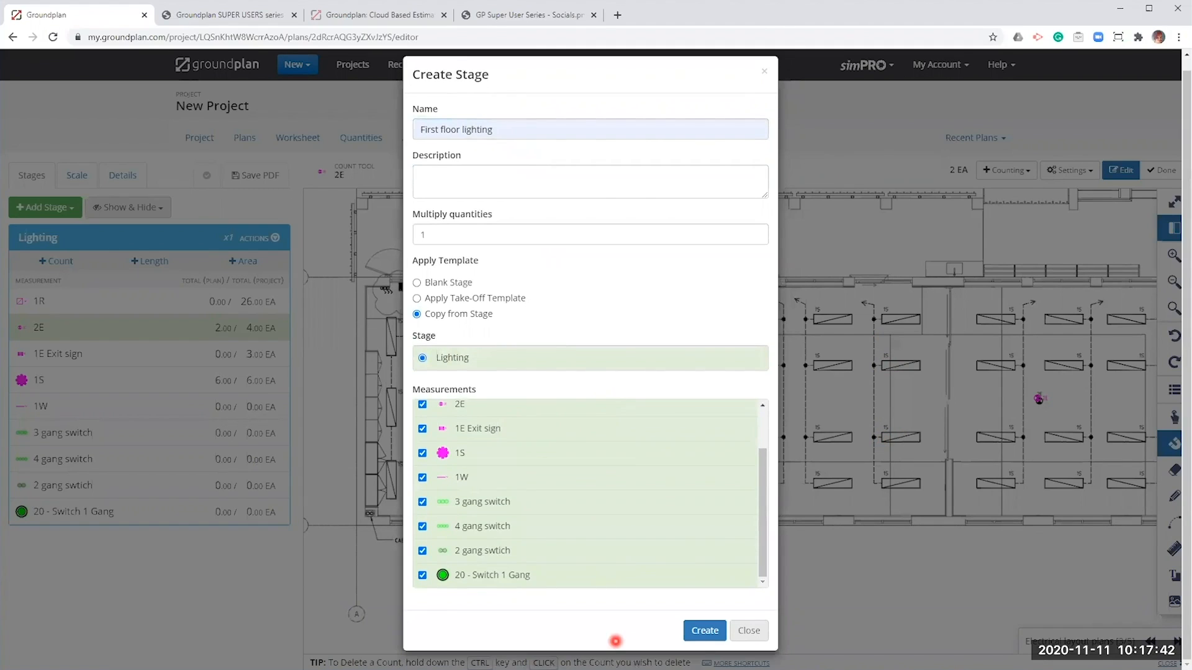
{"action": "left_click", "coordinate": [704, 631]}
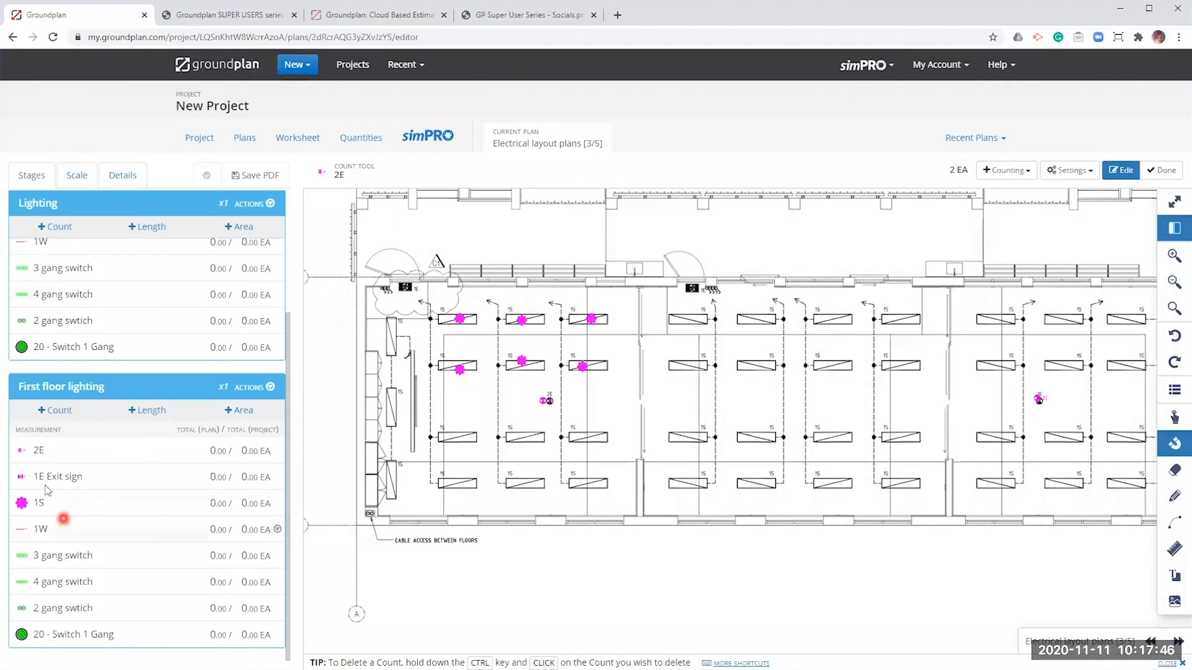
Change the fill colour of the First floor lighting stage's 2E count to blue
{"action": "left_click", "coordinate": [38, 452]}
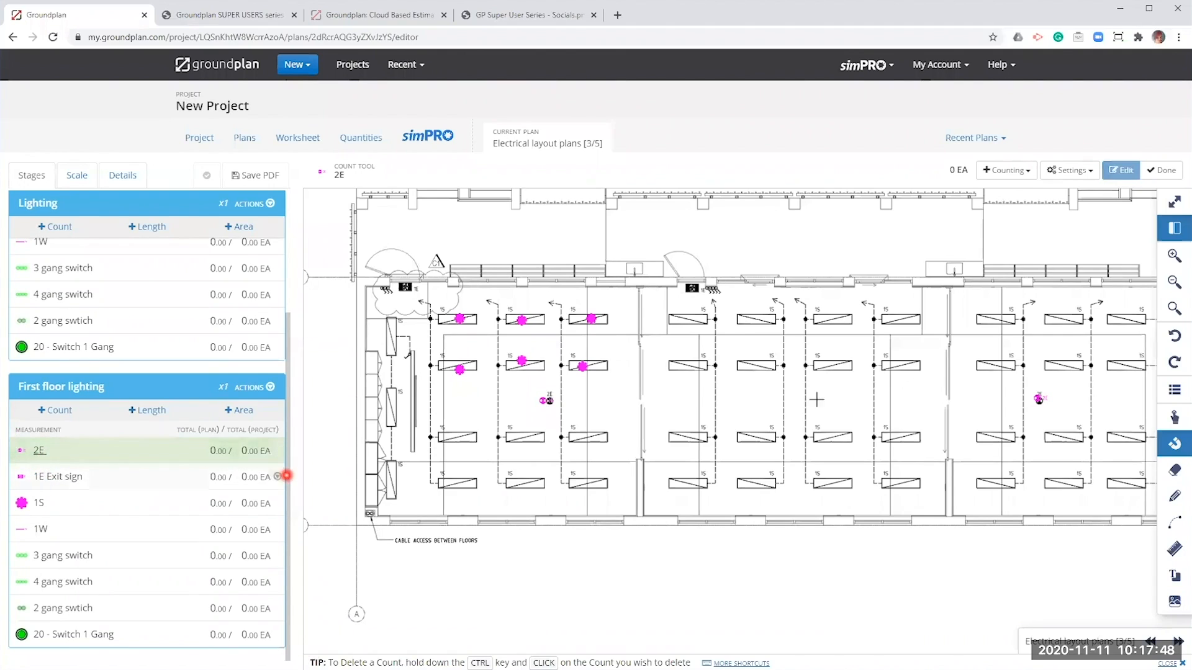
{"action": "left_click", "coordinate": [1067, 170]}
{"action": "left_click", "coordinate": [1041, 313]}
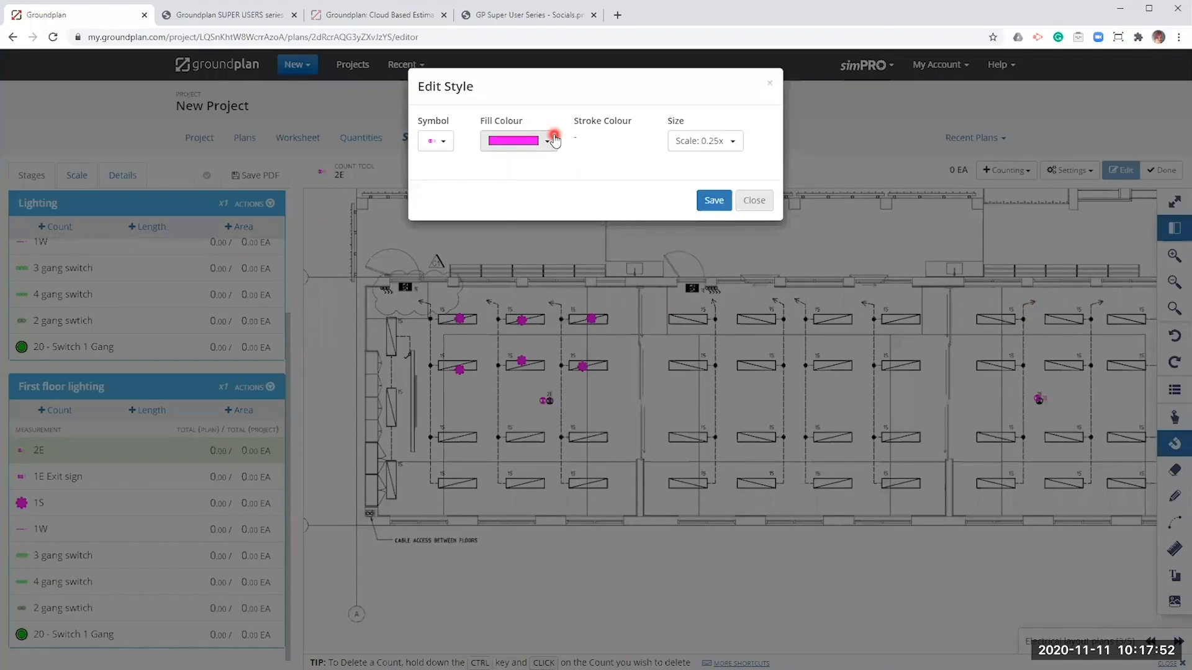
{"action": "left_click", "coordinate": [548, 140]}
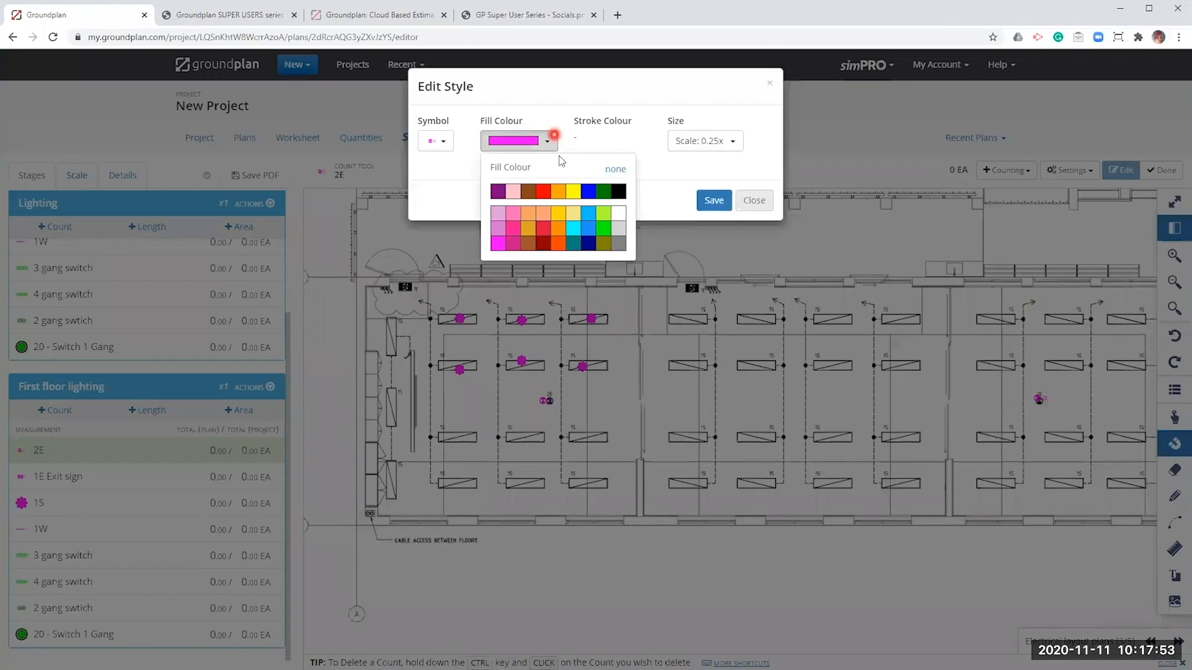
{"action": "left_click", "coordinate": [590, 192]}
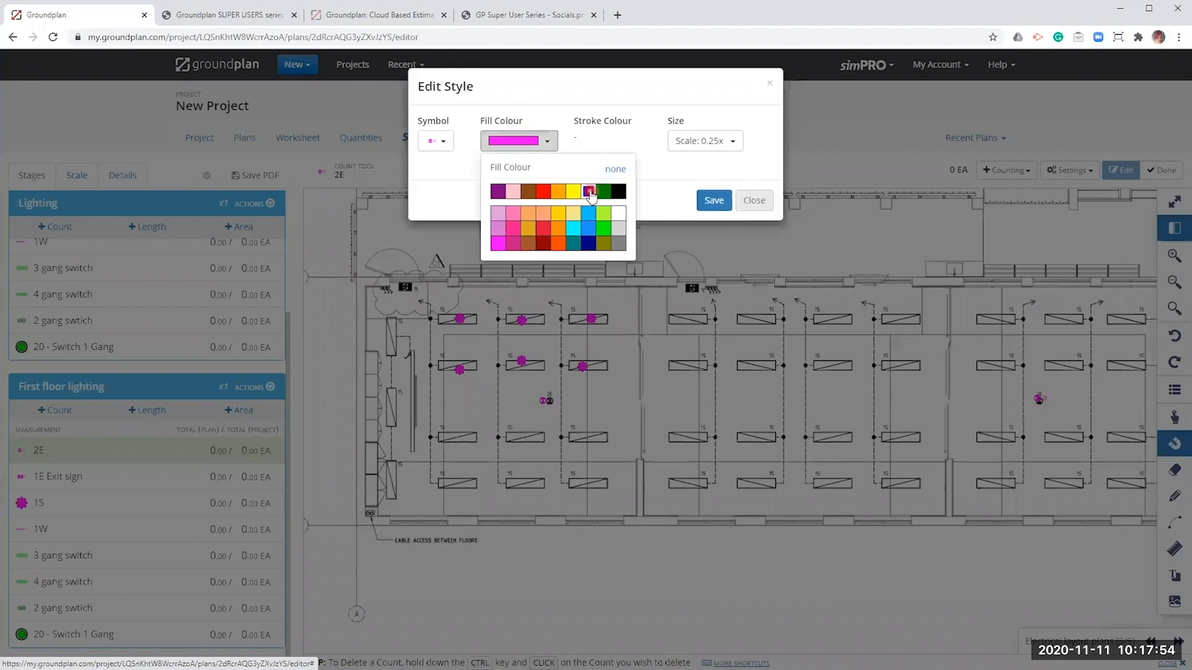
{"action": "left_click", "coordinate": [710, 200]}
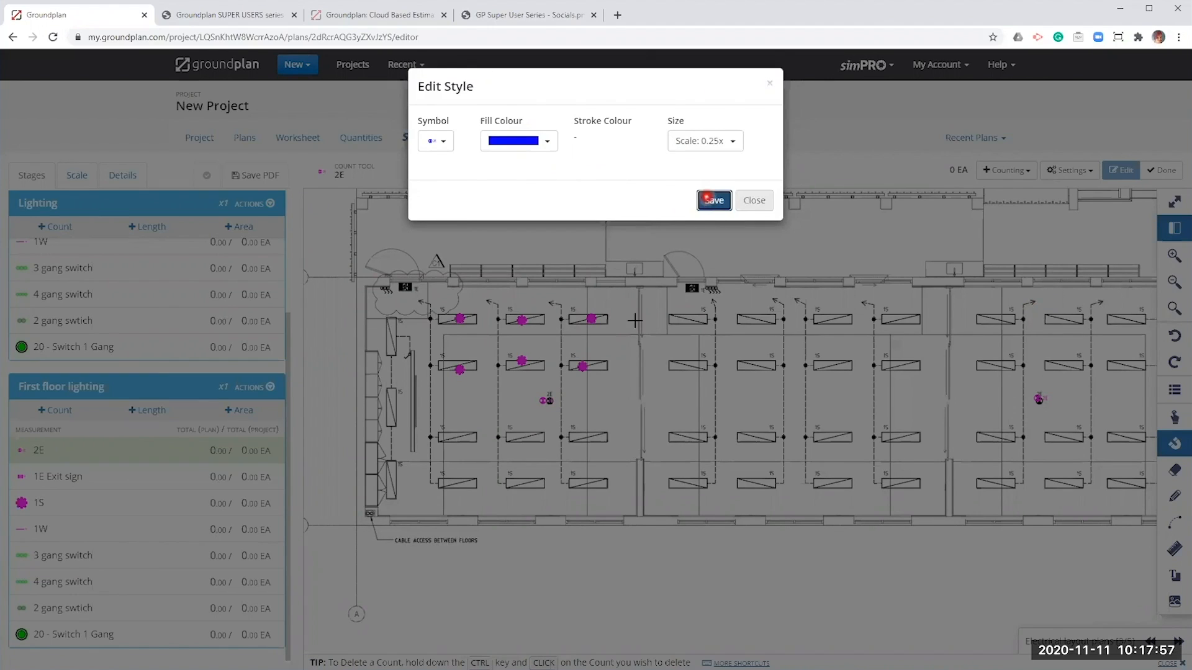
Mark the same two emergency lights with the First floor lighting stage's blue 2E count
{"action": "scroll", "coordinate": [564, 398], "scroll_direction": "up", "scroll_amount": 4}
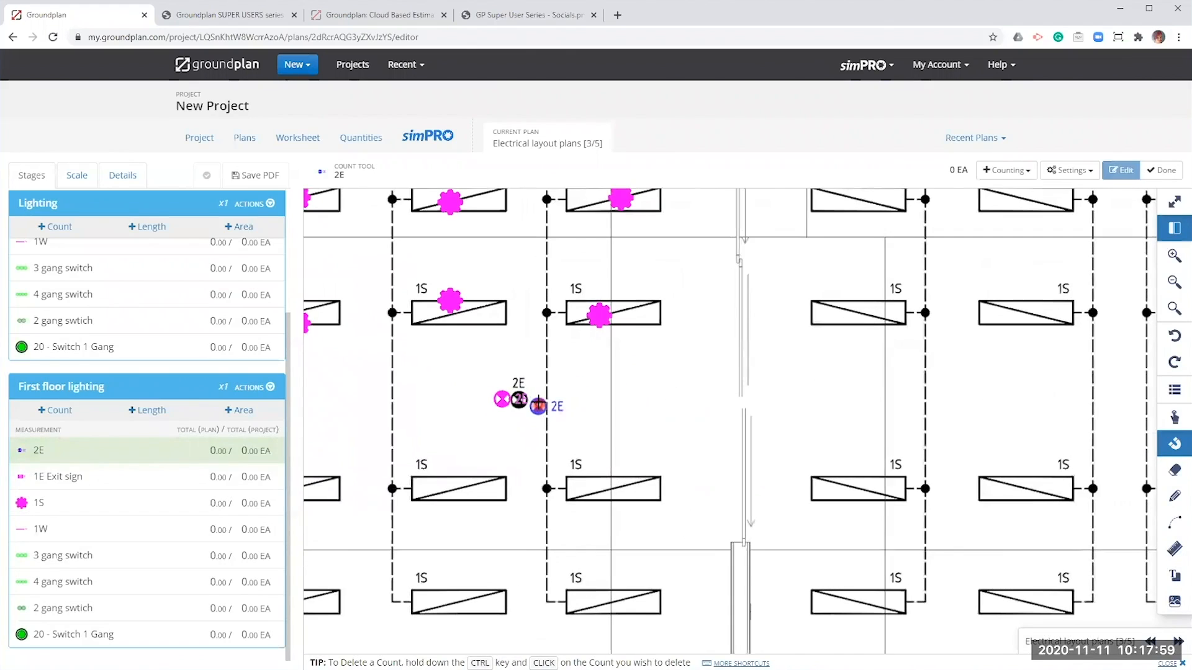
{"action": "left_click", "coordinate": [523, 410]}
{"action": "left_click_drag", "start_coordinate": [1020, 340], "coordinate": [458, 346]}
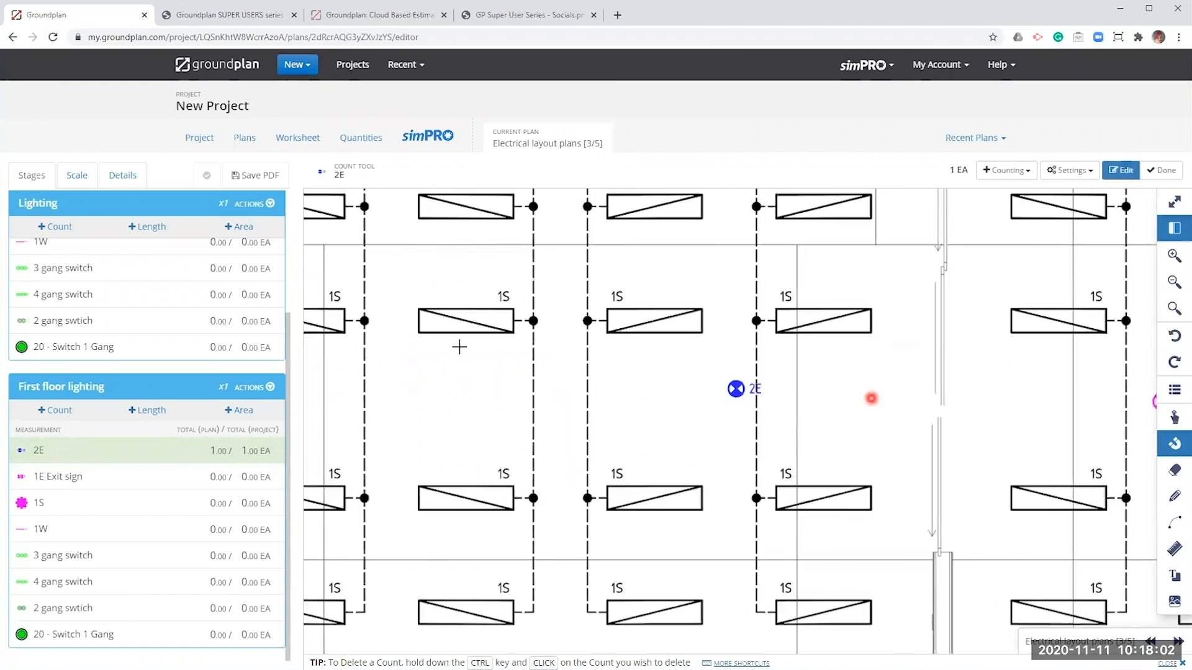
{"action": "left_click_drag", "start_coordinate": [919, 402], "coordinate": [451, 347]}
{"action": "left_click", "coordinate": [704, 361]}
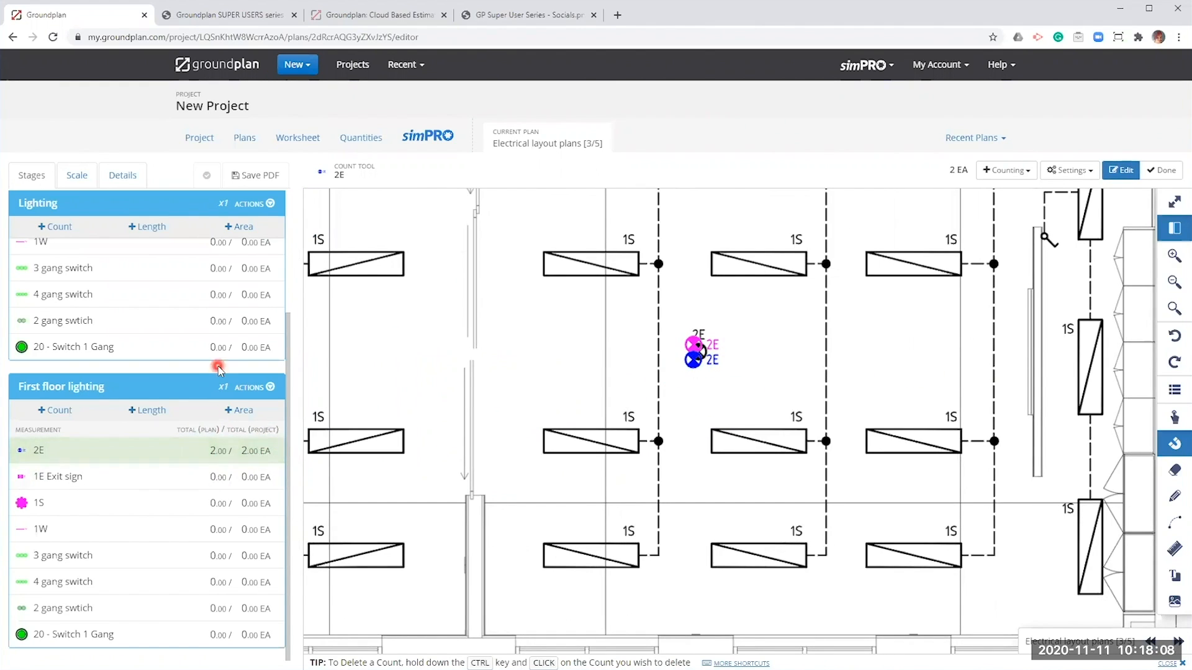
Check the parts attached to the First floor lighting stage's 2E count, and return to the plan
{"action": "scroll", "coordinate": [204, 353], "scroll_direction": "up", "scroll_amount": 3}
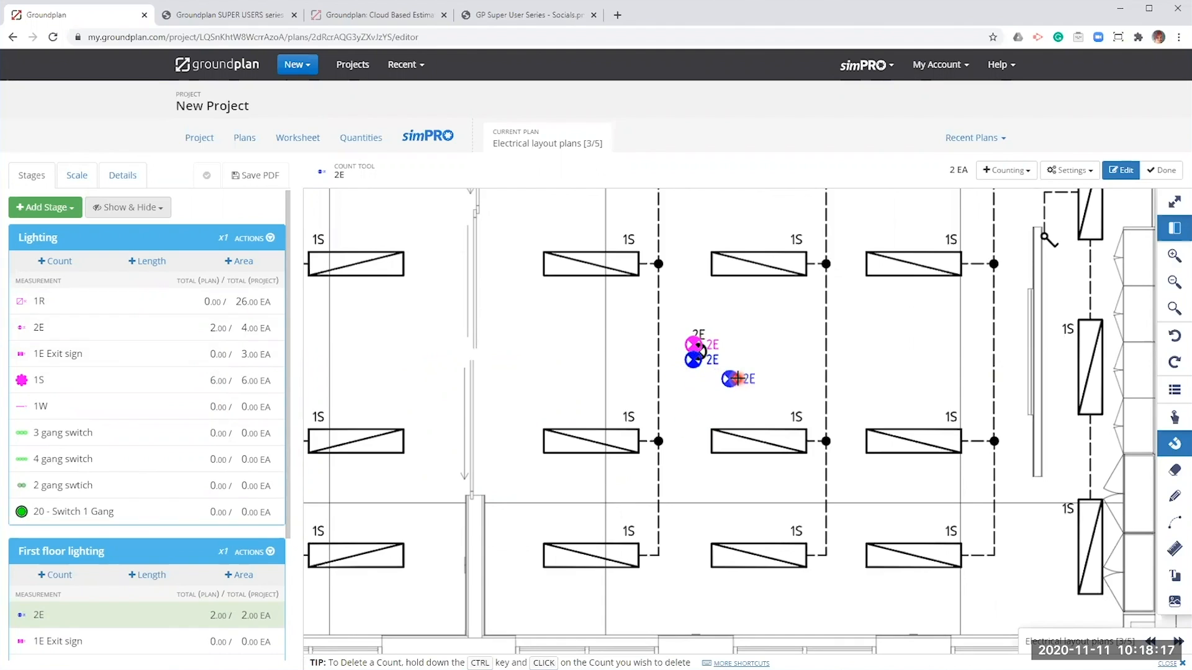
{"action": "left_click", "coordinate": [1067, 171]}
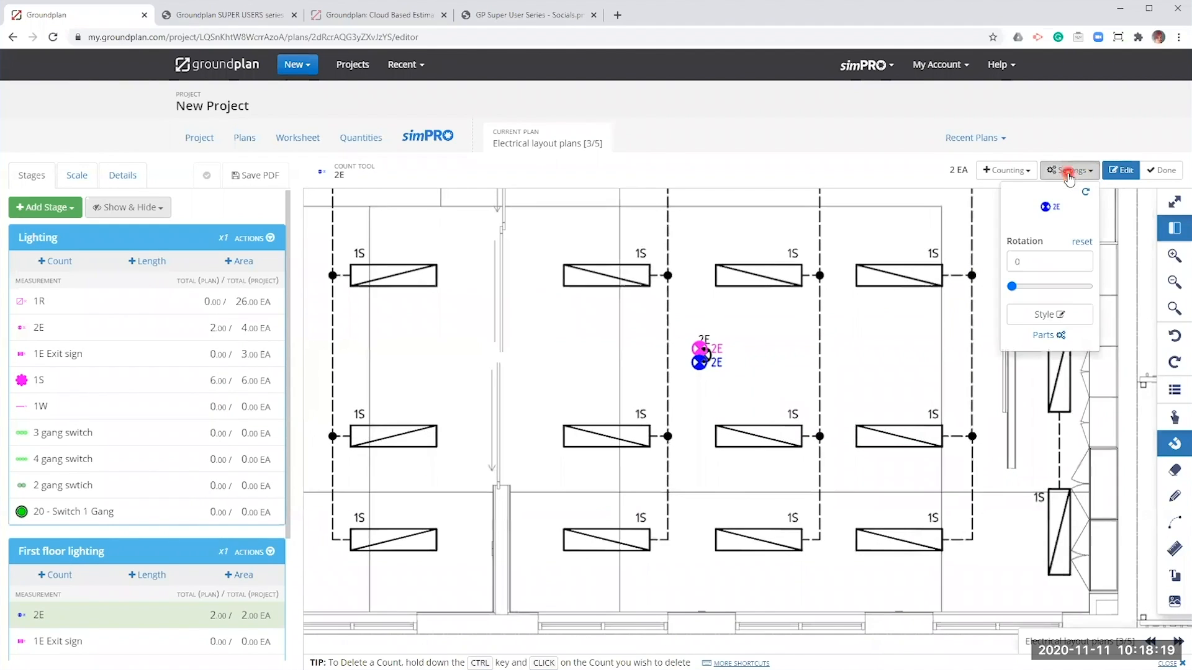
{"action": "left_click", "coordinate": [1044, 335]}
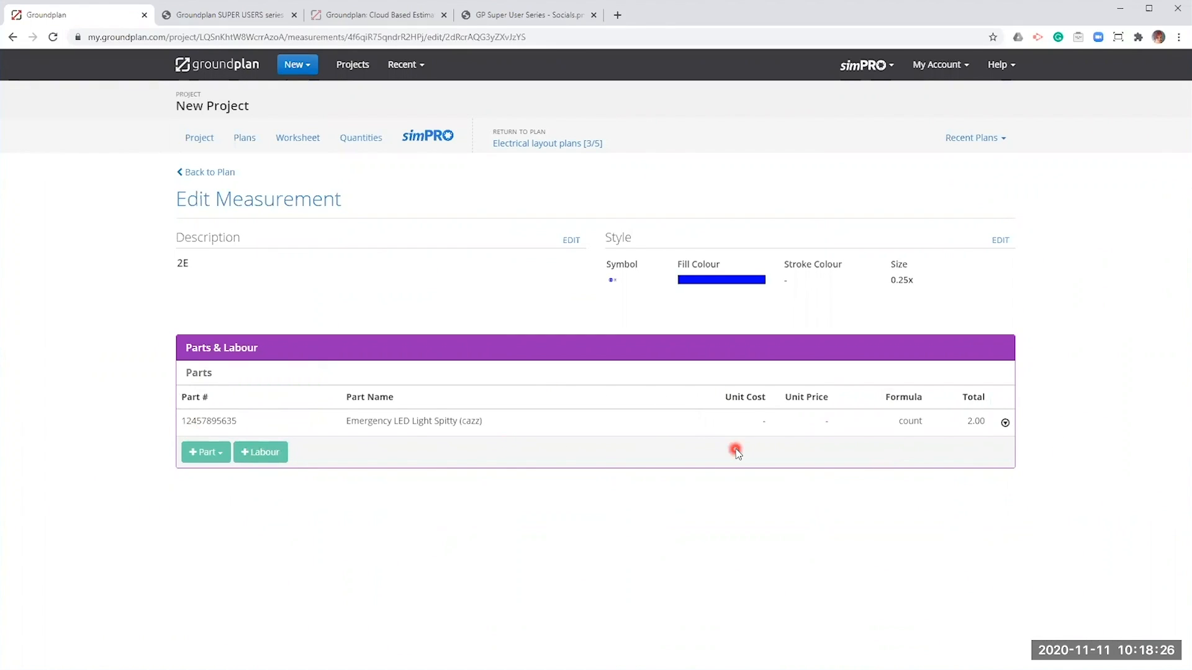
{"action": "left_click", "coordinate": [525, 143]}
{"action": "scroll", "coordinate": [750, 442], "scroll_direction": "up", "scroll_amount": 3}
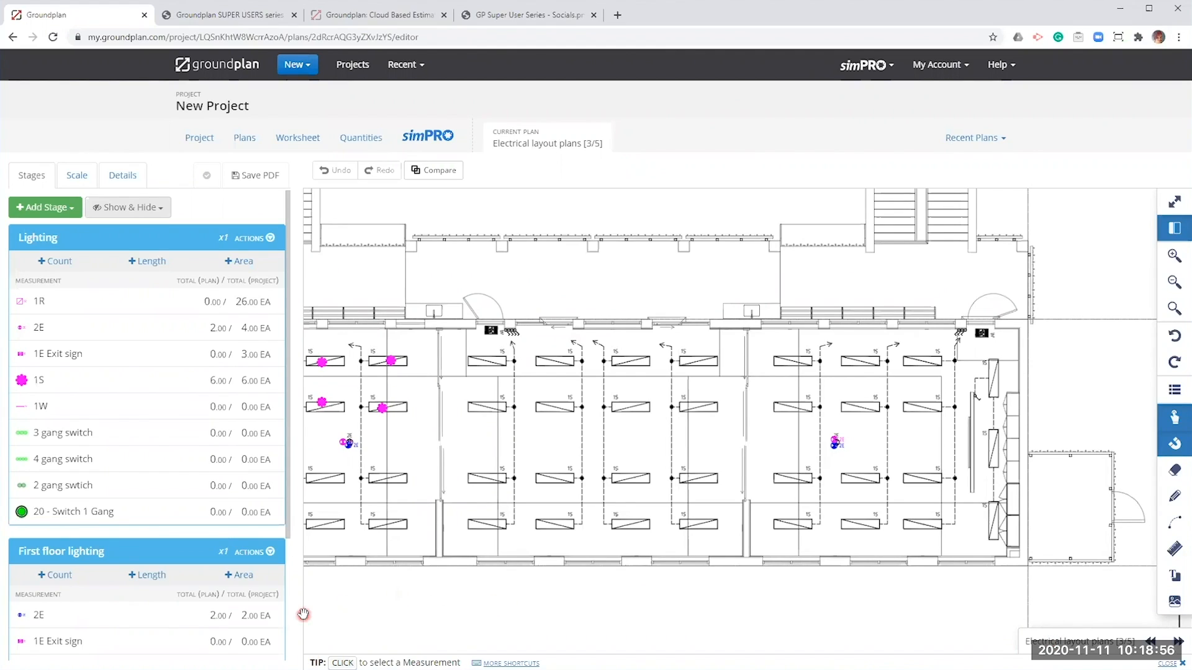
Open the next drawing in the project's plans and look over its title block and rooms
{"action": "left_click", "coordinate": [1177, 641]}
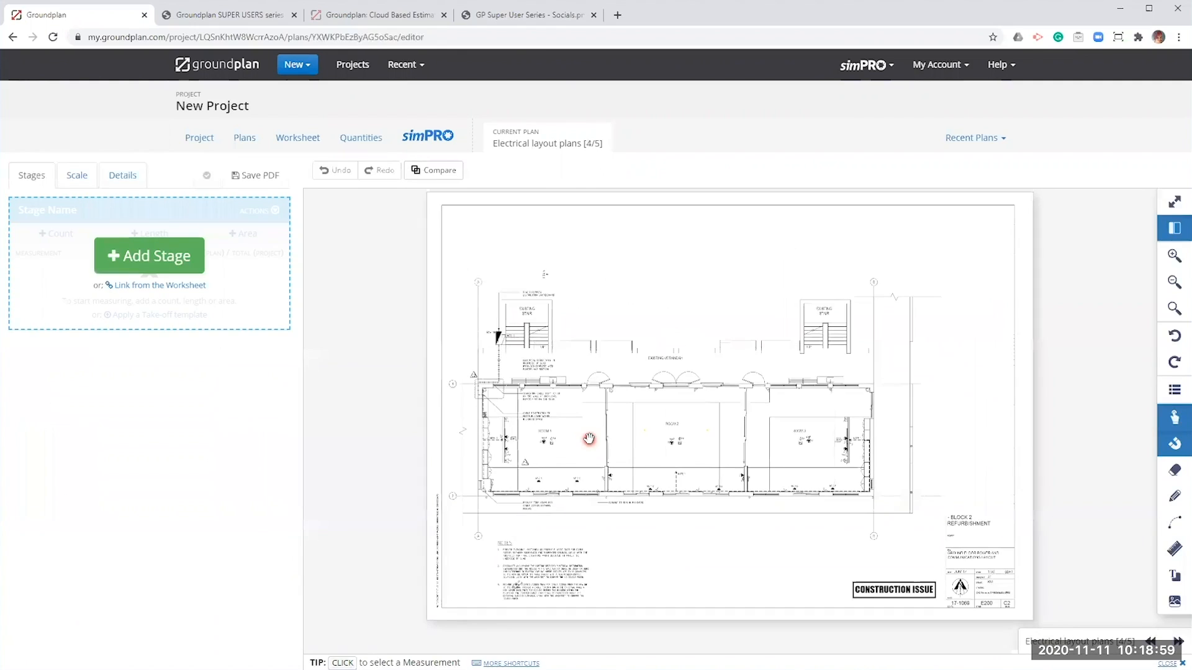
{"action": "scroll", "coordinate": [590, 438], "scroll_direction": "up", "scroll_amount": 3}
{"action": "left_click_drag", "start_coordinate": [913, 580], "coordinate": [588, 447]}
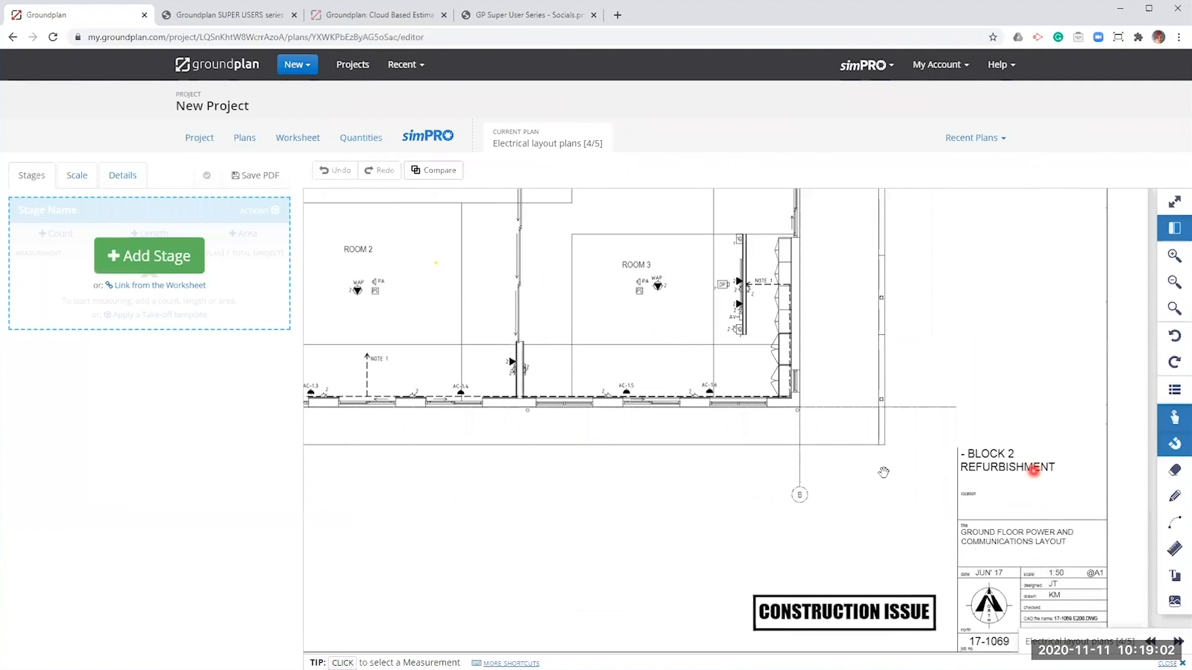
{"action": "left_click_drag", "start_coordinate": [505, 434], "coordinate": [926, 503]}
{"action": "left_click_drag", "start_coordinate": [580, 380], "coordinate": [589, 480]}
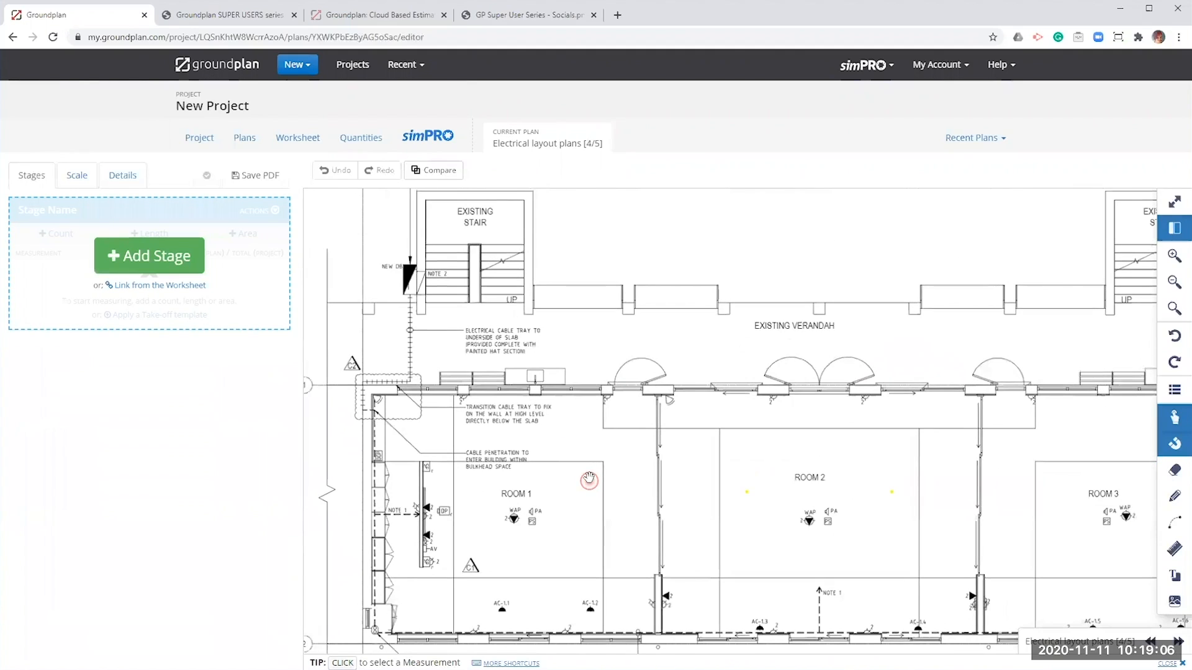
Create a Power and Comms stage from the Power and Comms take-off template, filtered by the simPRO label, with all its measurements
{"action": "left_click", "coordinate": [130, 256]}
{"action": "type", "text": "P"}
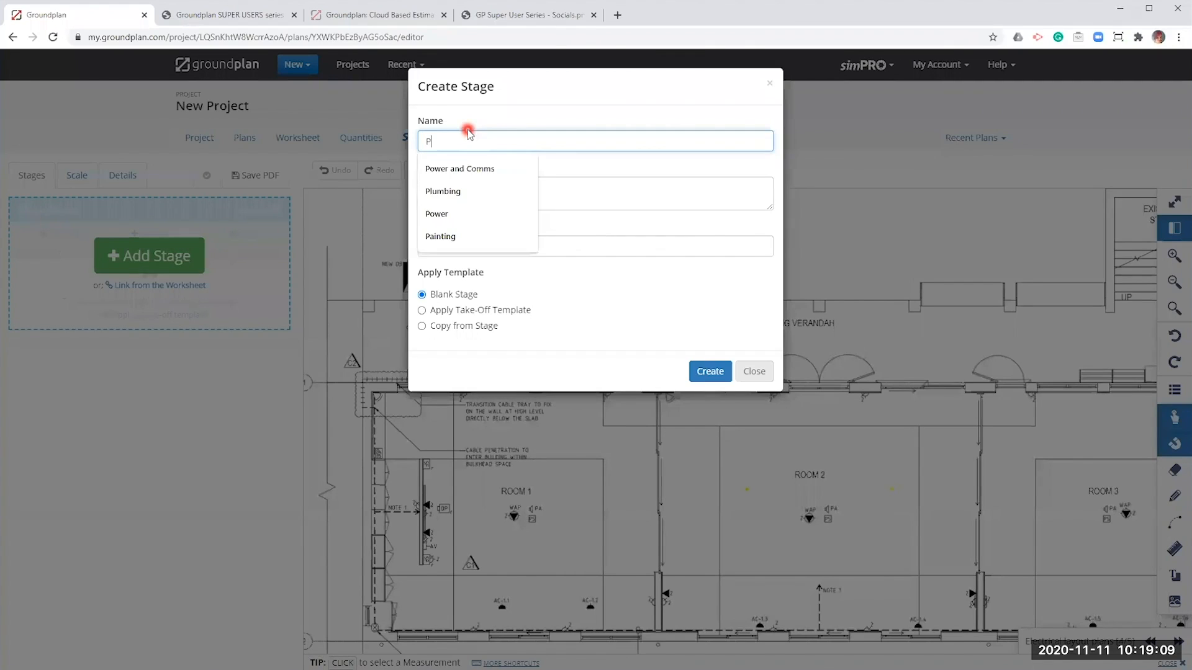
{"action": "left_click", "coordinate": [463, 168]}
{"action": "left_click", "coordinate": [425, 310]}
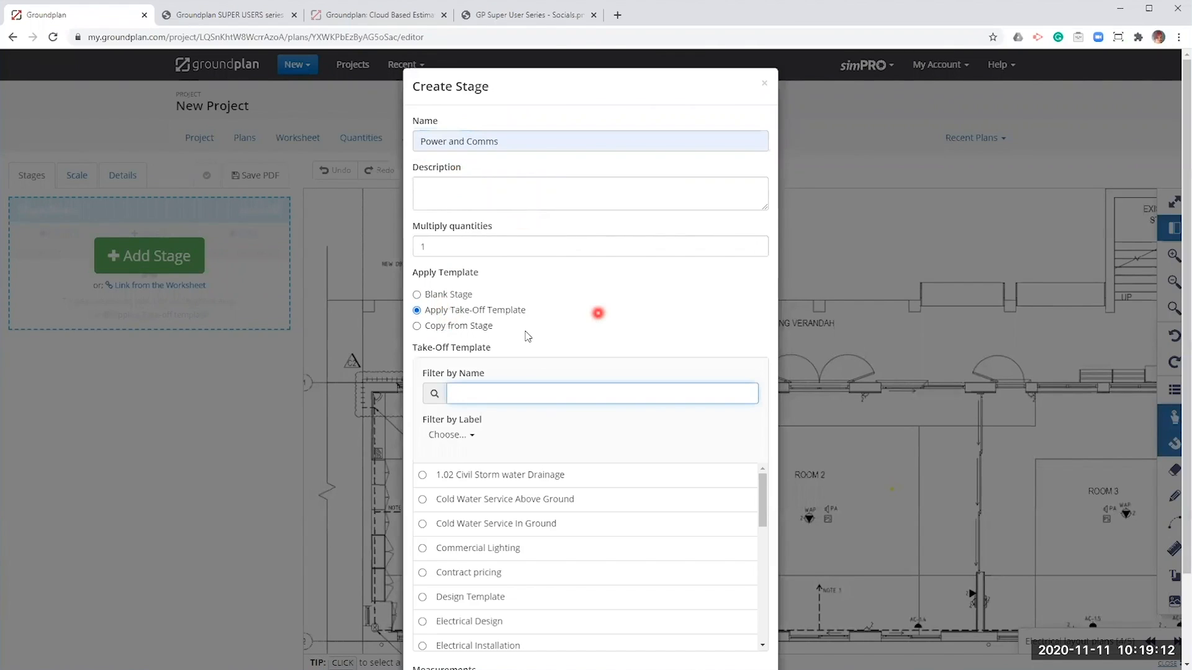
{"action": "left_click", "coordinate": [471, 435]}
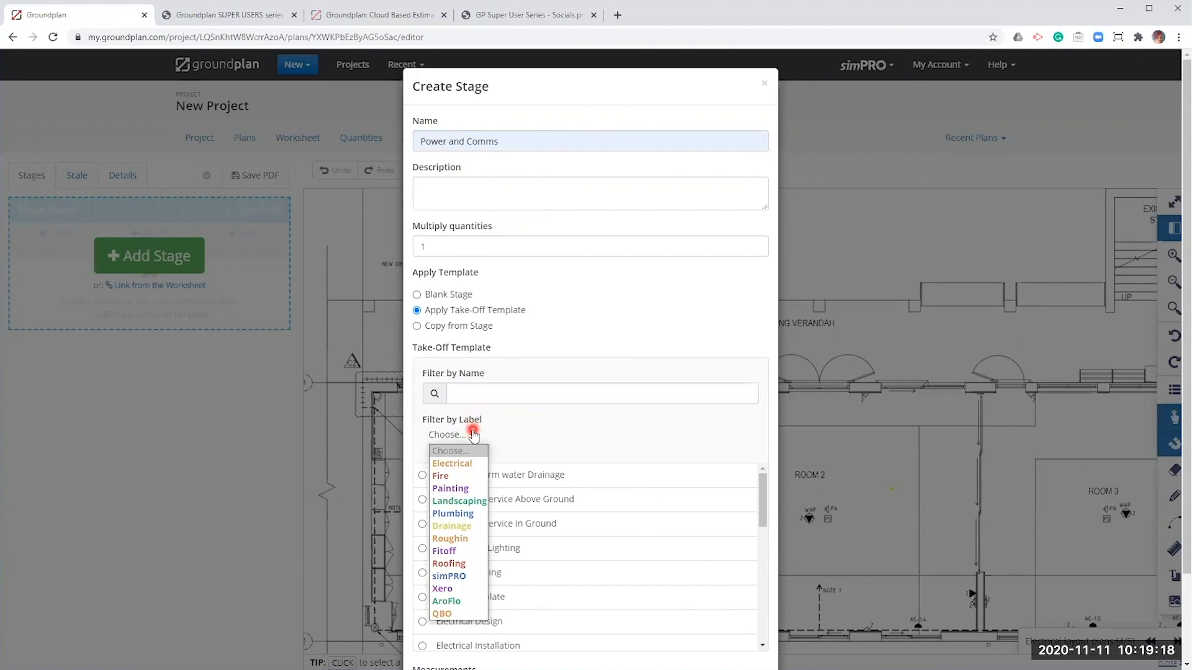
{"action": "left_click", "coordinate": [477, 578]}
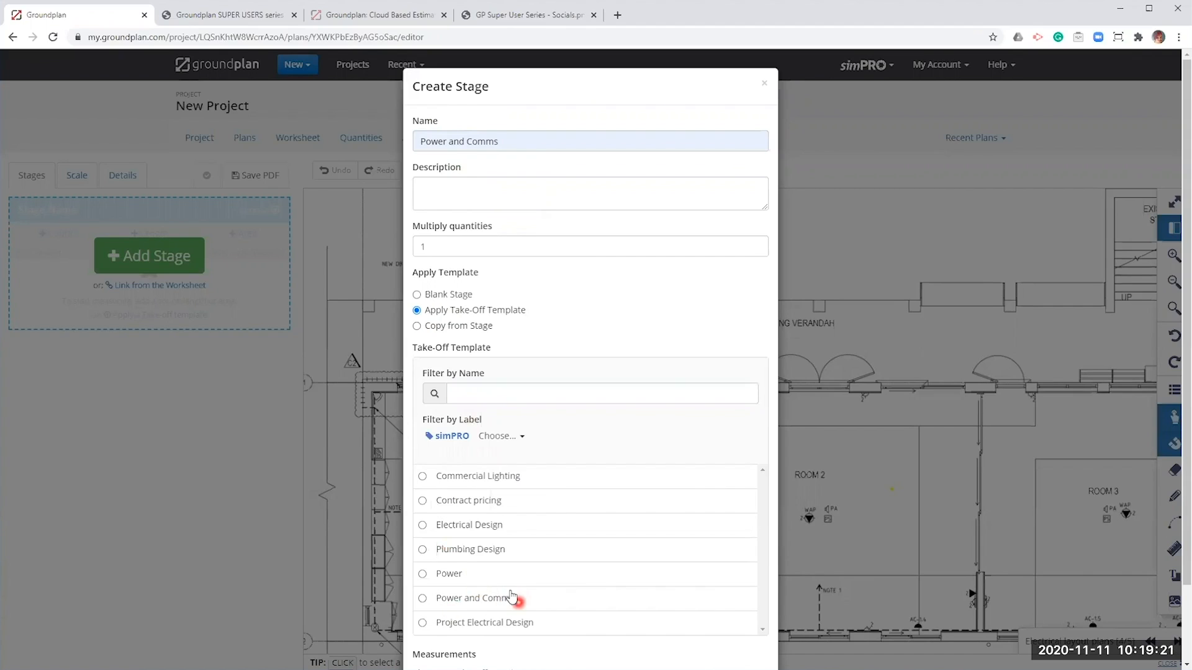
{"action": "left_click", "coordinate": [456, 600]}
{"action": "scroll", "coordinate": [546, 472], "scroll_direction": "down", "scroll_amount": 3}
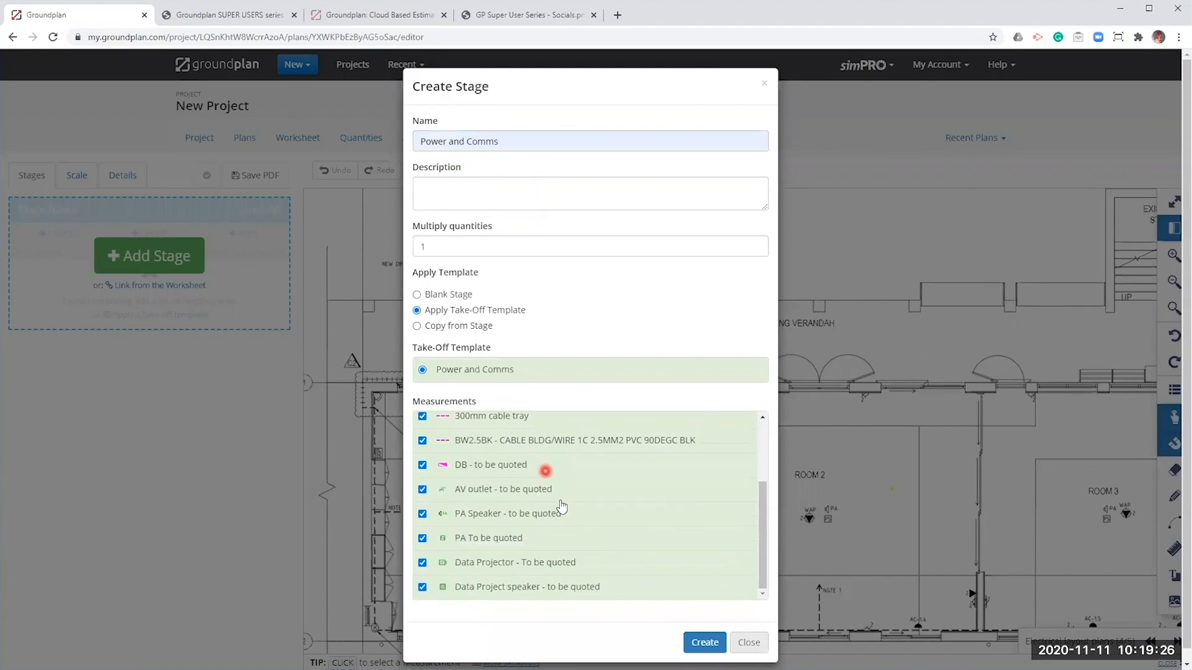
{"action": "scroll", "coordinate": [562, 508], "scroll_direction": "down", "scroll_amount": 1}
{"action": "scroll", "coordinate": [562, 508], "scroll_direction": "up", "scroll_amount": 1}
{"action": "scroll", "coordinate": [676, 498], "scroll_direction": "up", "scroll_amount": 1}
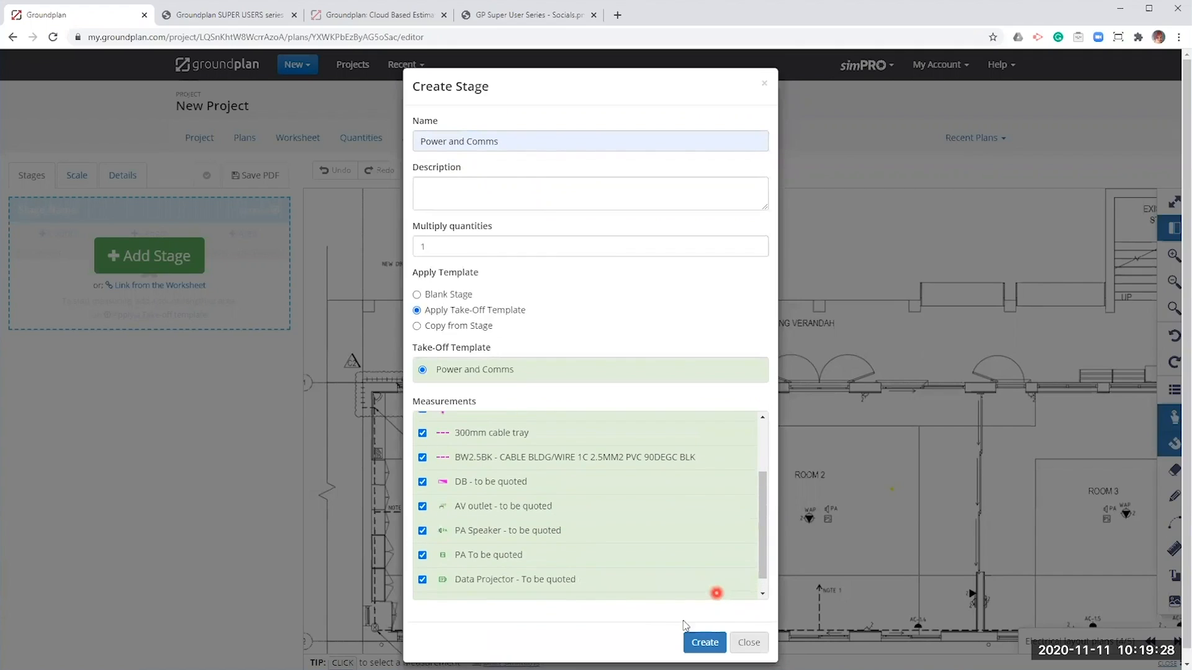
{"action": "left_click", "coordinate": [704, 643]}
Mark the AV outlet on the Room 1 board wall with the AV outlet - to be quoted count
{"action": "scroll", "coordinate": [565, 376], "scroll_direction": "up", "scroll_amount": 4}
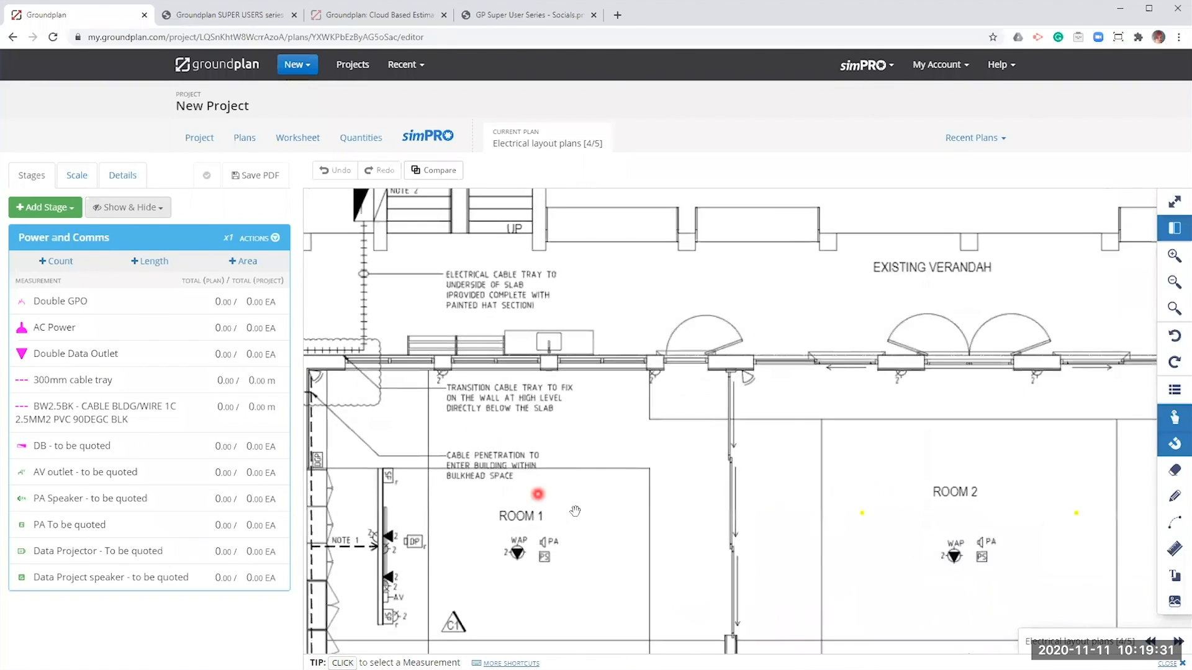
{"action": "left_click", "coordinate": [62, 471]}
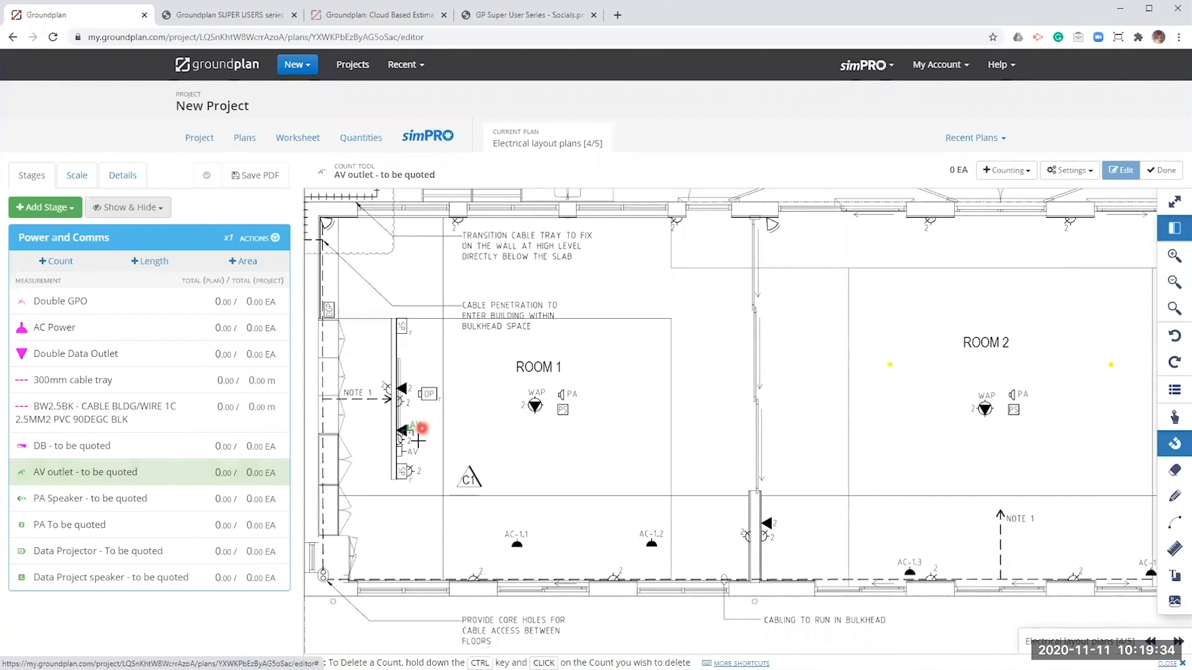
{"action": "left_click", "coordinate": [404, 452]}
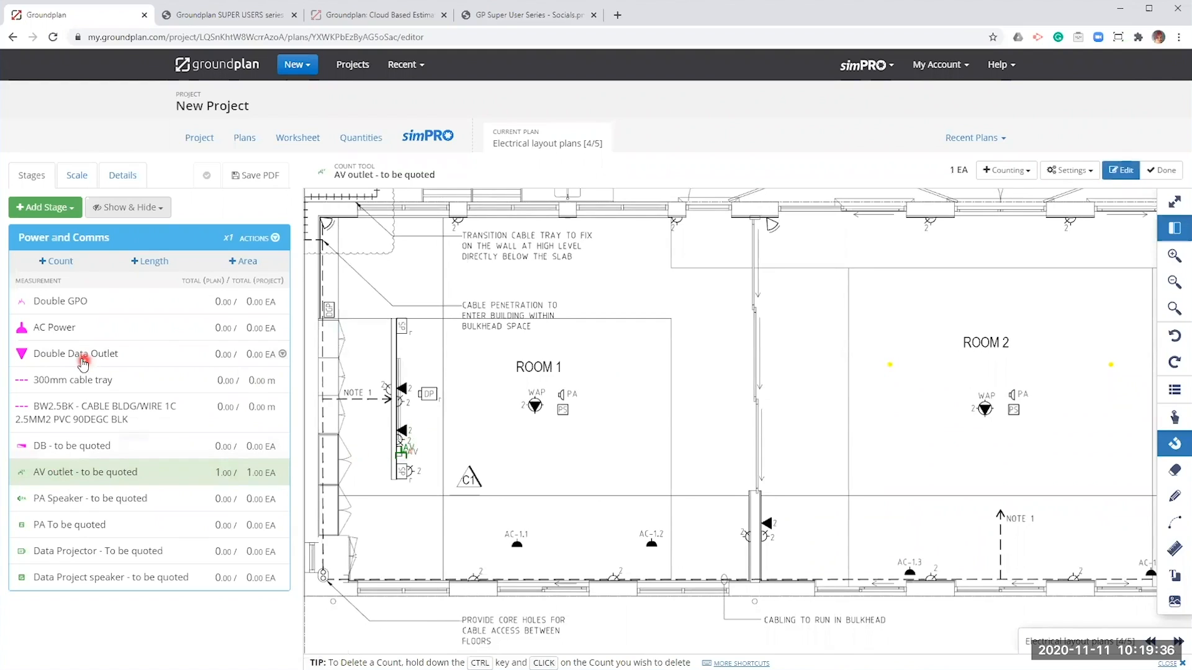
Mark the two double data outlets on the Room 1 board wall with the Double Data Outlet count
{"action": "left_click", "coordinate": [86, 361]}
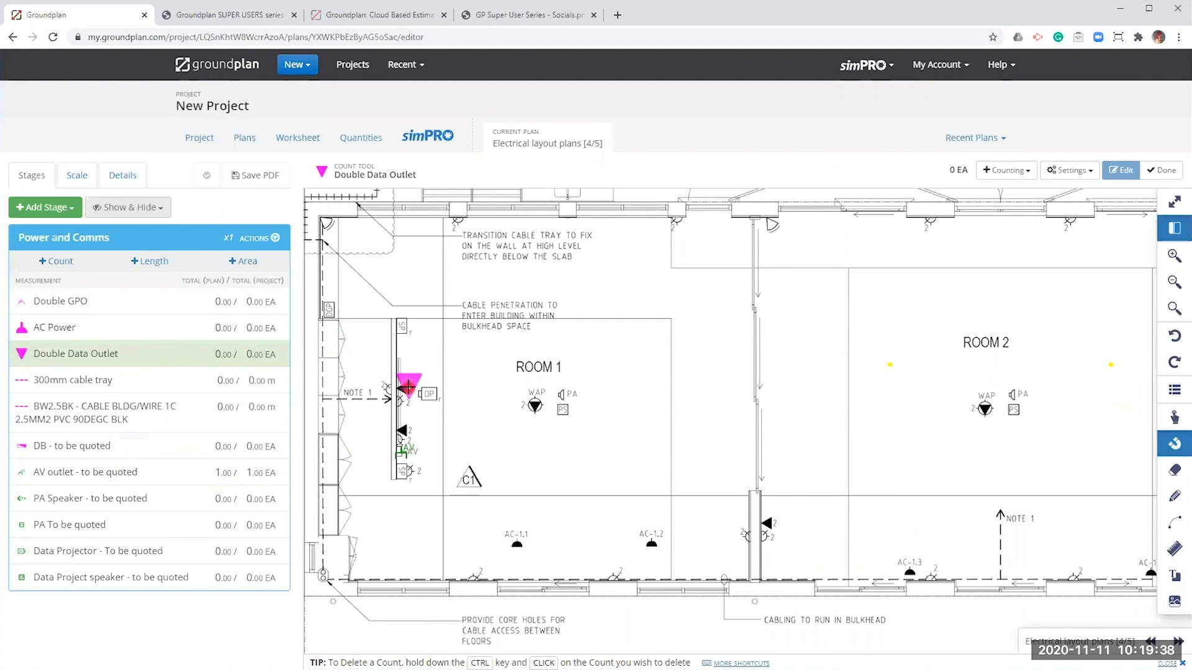
{"action": "left_click", "coordinate": [406, 388]}
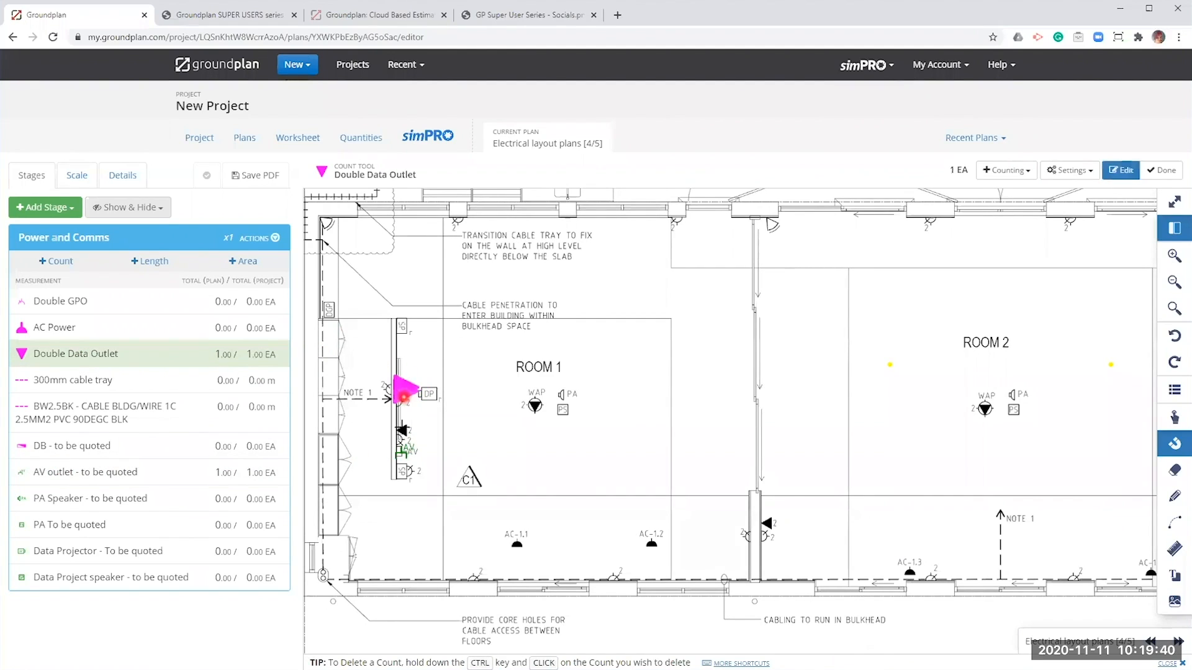
{"action": "left_click", "coordinate": [405, 433]}
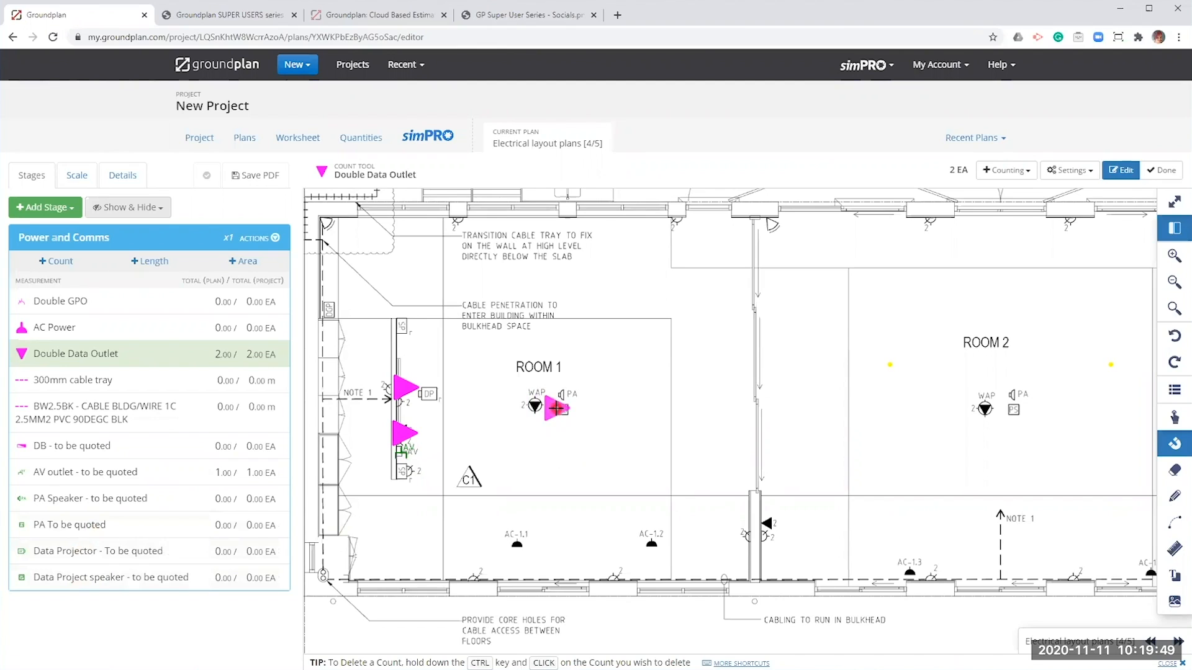
Start a new simPRO pre-build count in Power and Comms, choosing WAP-R - WAP Double Data Outlet from the Power & Comms, Roughin subgroup
{"action": "left_click", "coordinate": [77, 269]}
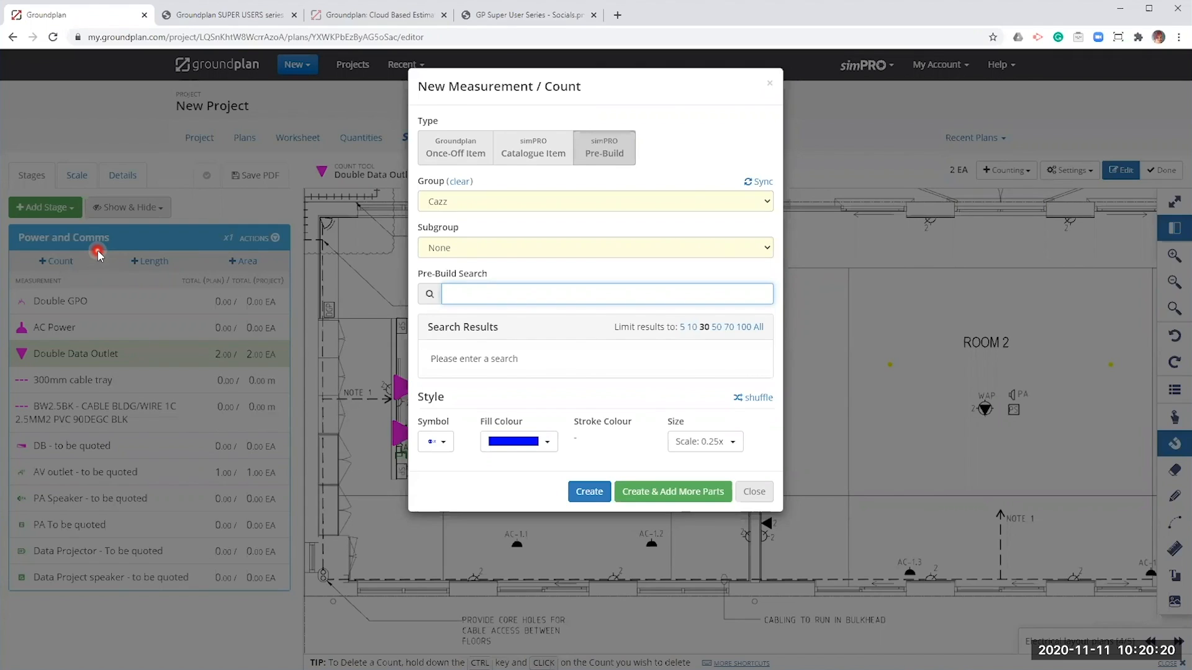
{"action": "left_click", "coordinate": [492, 250]}
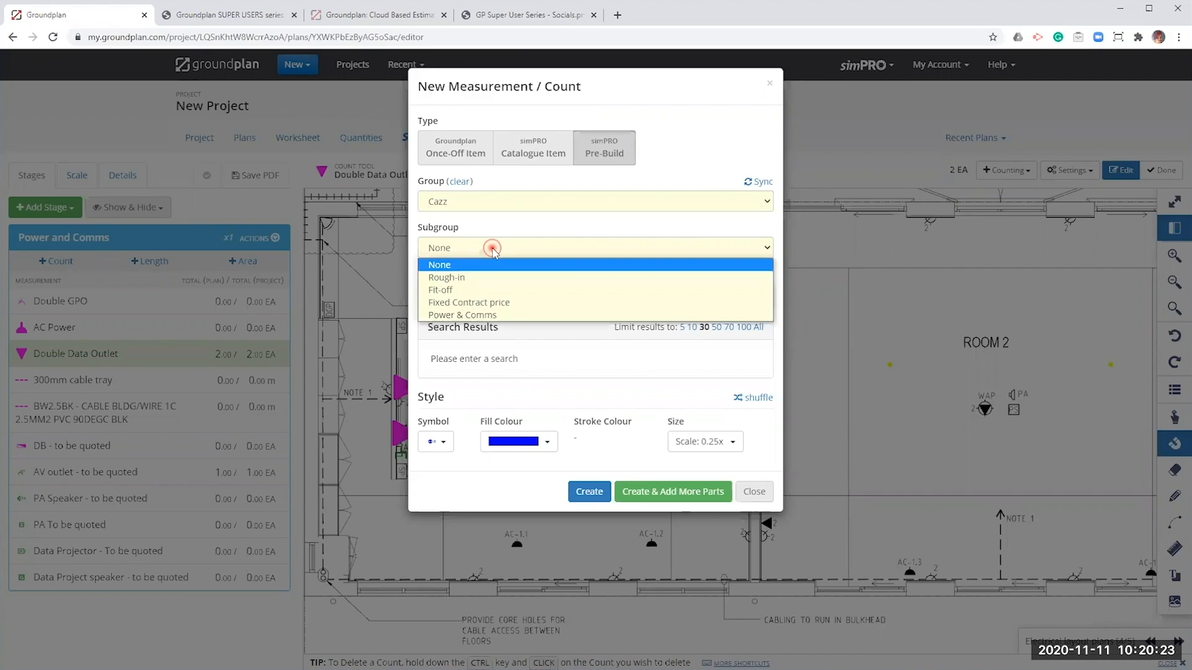
{"action": "left_click", "coordinate": [478, 315]}
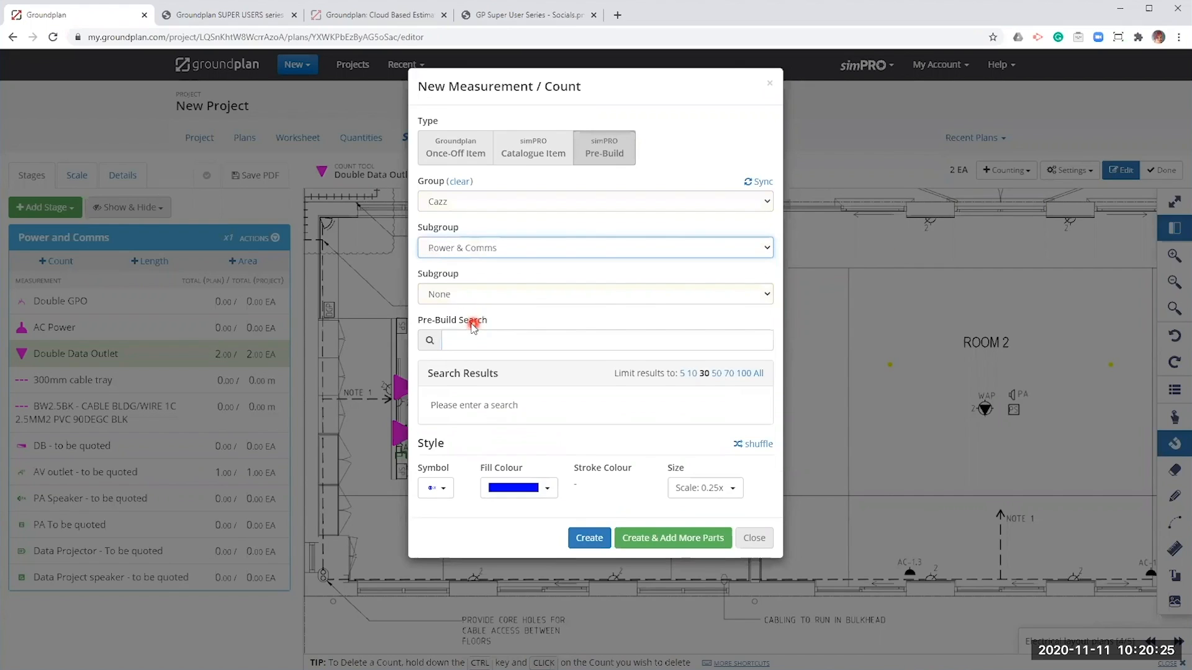
{"action": "left_click", "coordinate": [472, 298]}
{"action": "left_click", "coordinate": [469, 323]}
{"action": "left_click", "coordinate": [486, 341]}
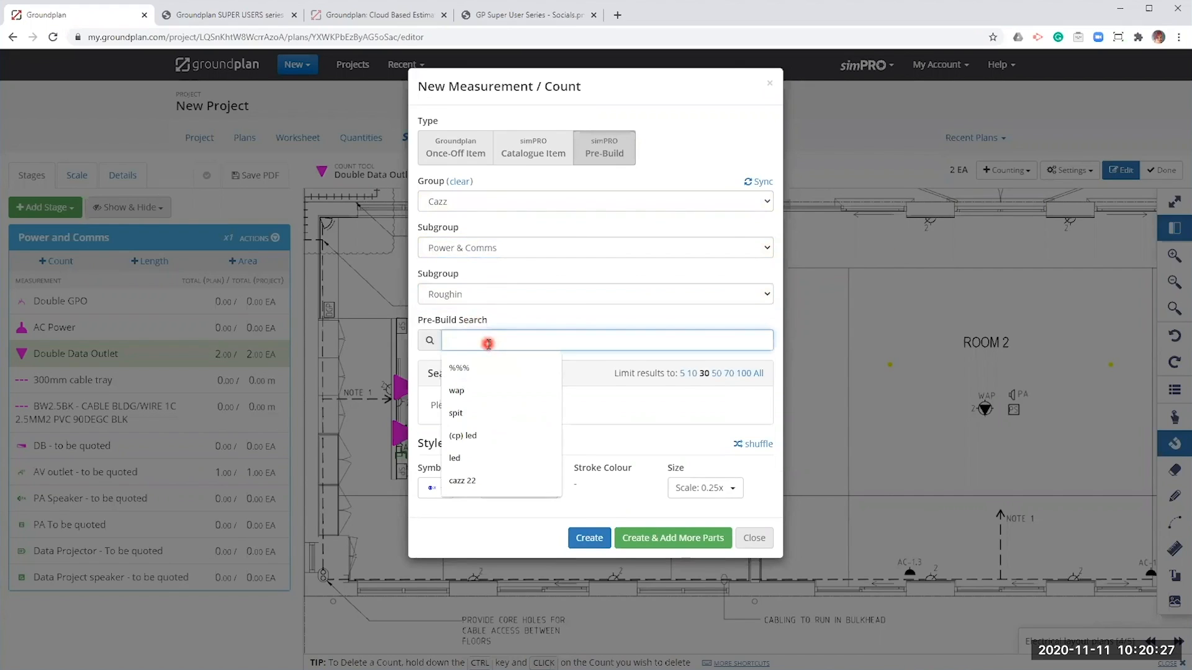
{"action": "type", "text": "WAP"}
{"action": "left_click", "coordinate": [578, 446]}
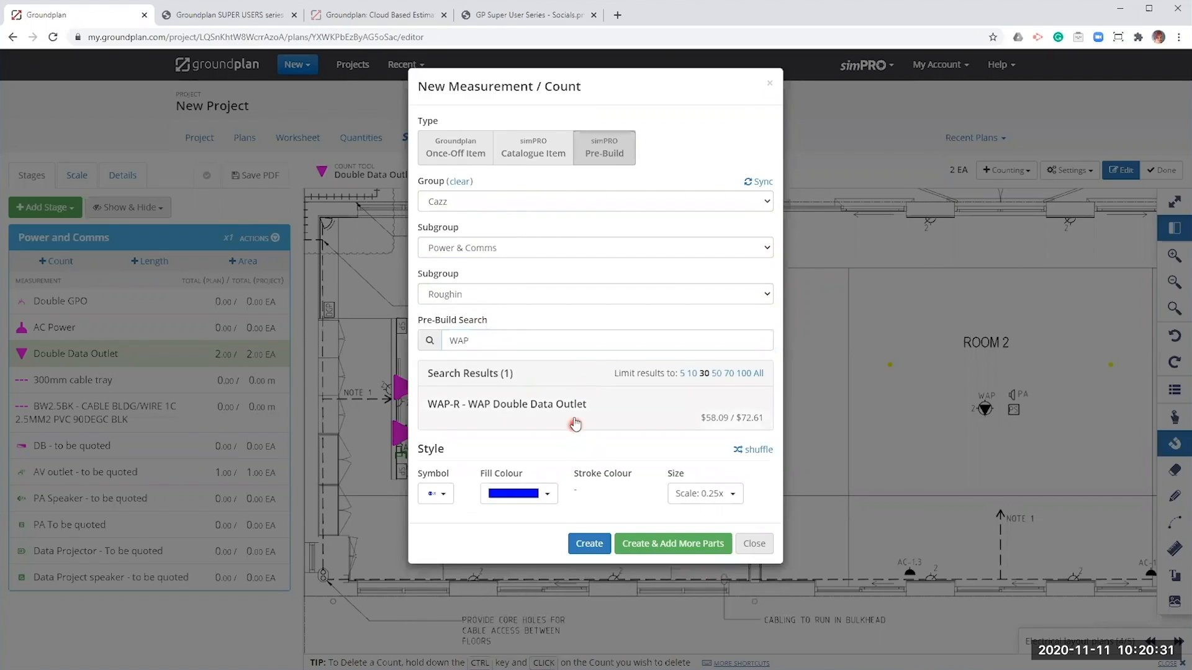
{"action": "left_click", "coordinate": [510, 407]}
Style the count with the circled-triangle symbol from the Webinar set and a magenta fill, and create it ready for more parts
{"action": "left_click", "coordinate": [429, 521]}
{"action": "left_click", "coordinate": [460, 555]}
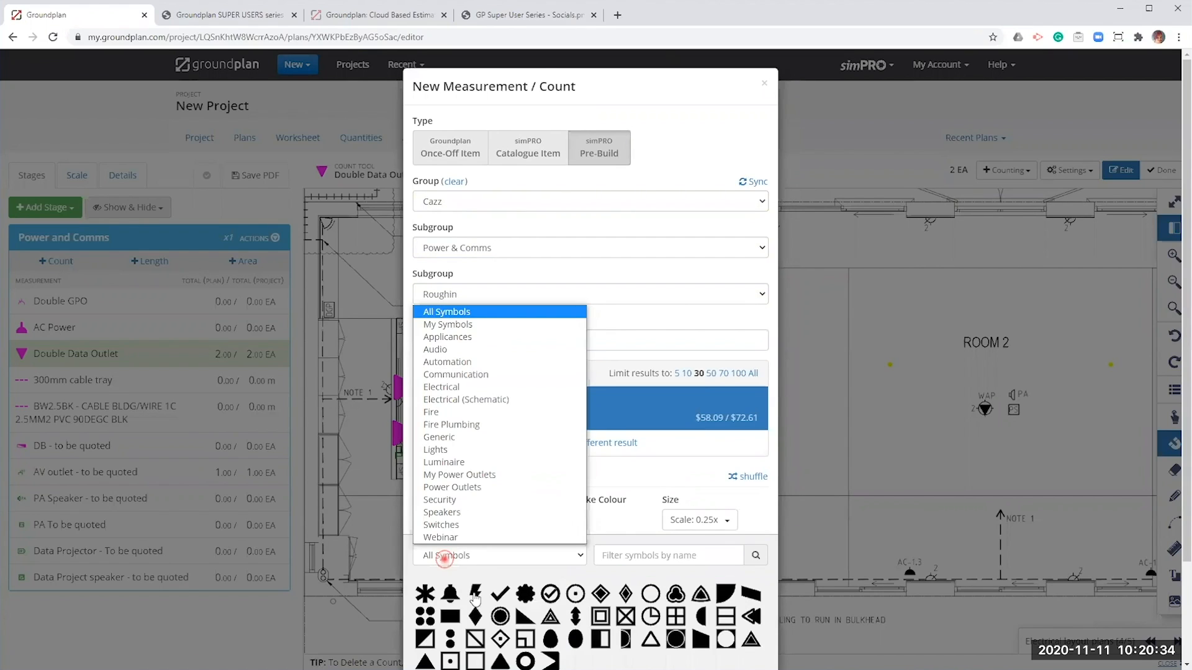
{"action": "left_click", "coordinate": [461, 537]}
{"action": "left_click", "coordinate": [603, 594]}
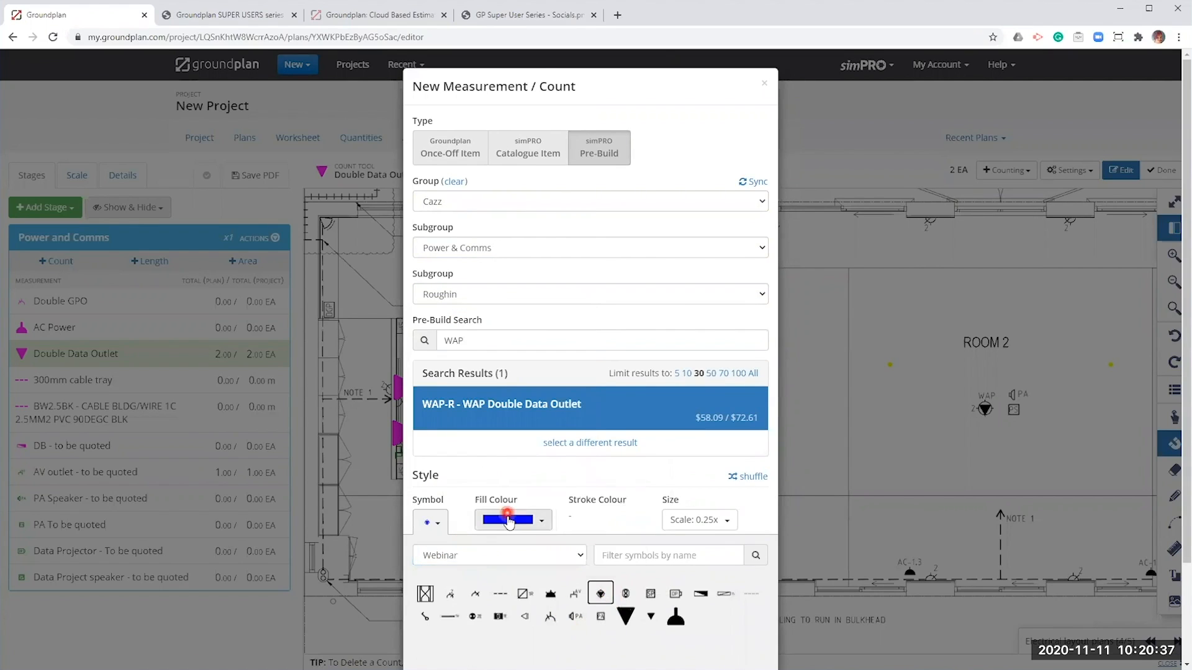
{"action": "left_click", "coordinate": [508, 520]}
{"action": "left_click", "coordinate": [493, 623]}
{"action": "scroll", "coordinate": [660, 474], "scroll_direction": "down", "scroll_amount": 2}
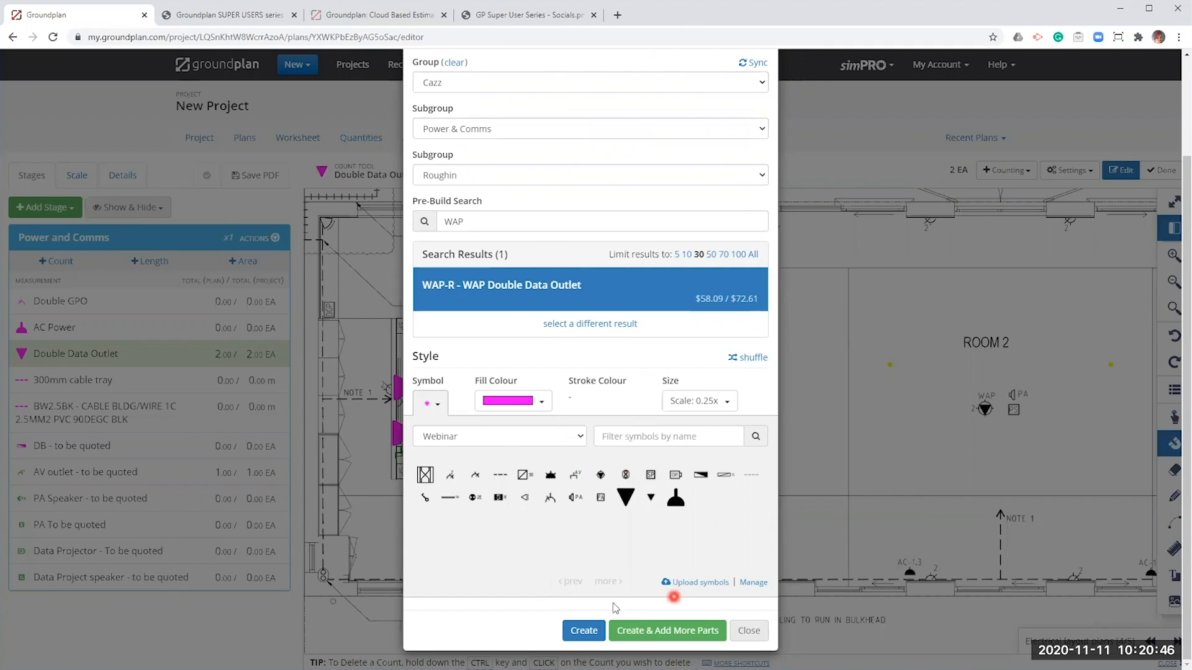
{"action": "left_click", "coordinate": [659, 632]}
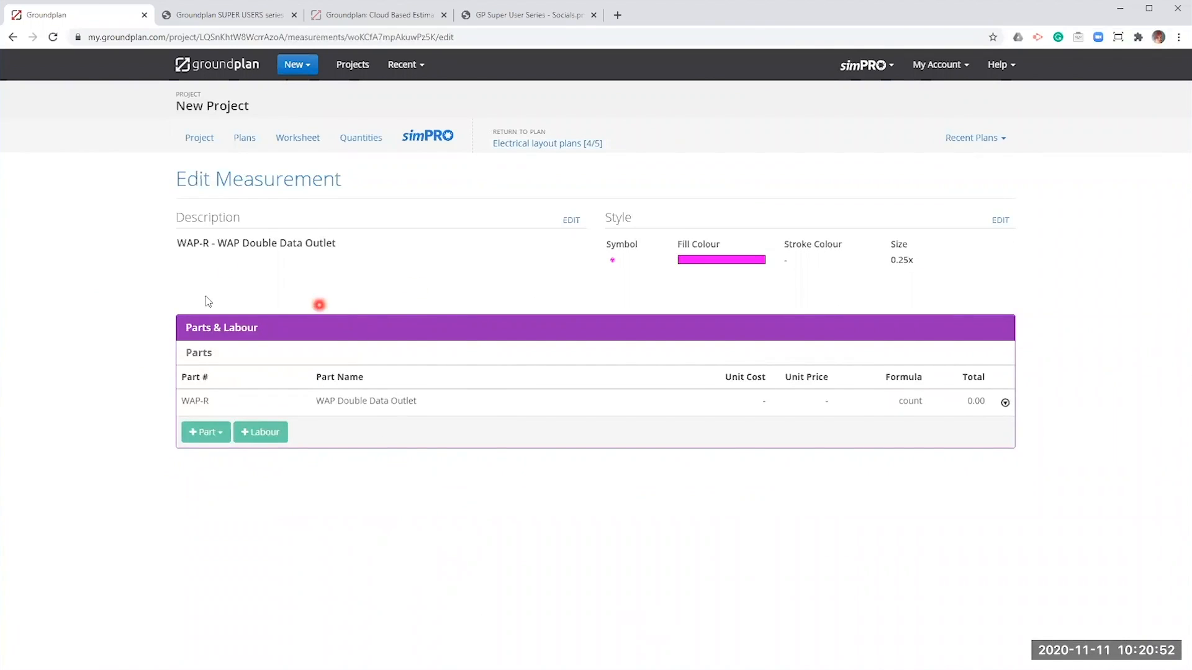
Add the WAP-F WAP Double Data Outlet pre-build from the Power & Comms, Fitoff subgroup as a second part of the measurement
{"action": "left_click", "coordinate": [196, 440]}
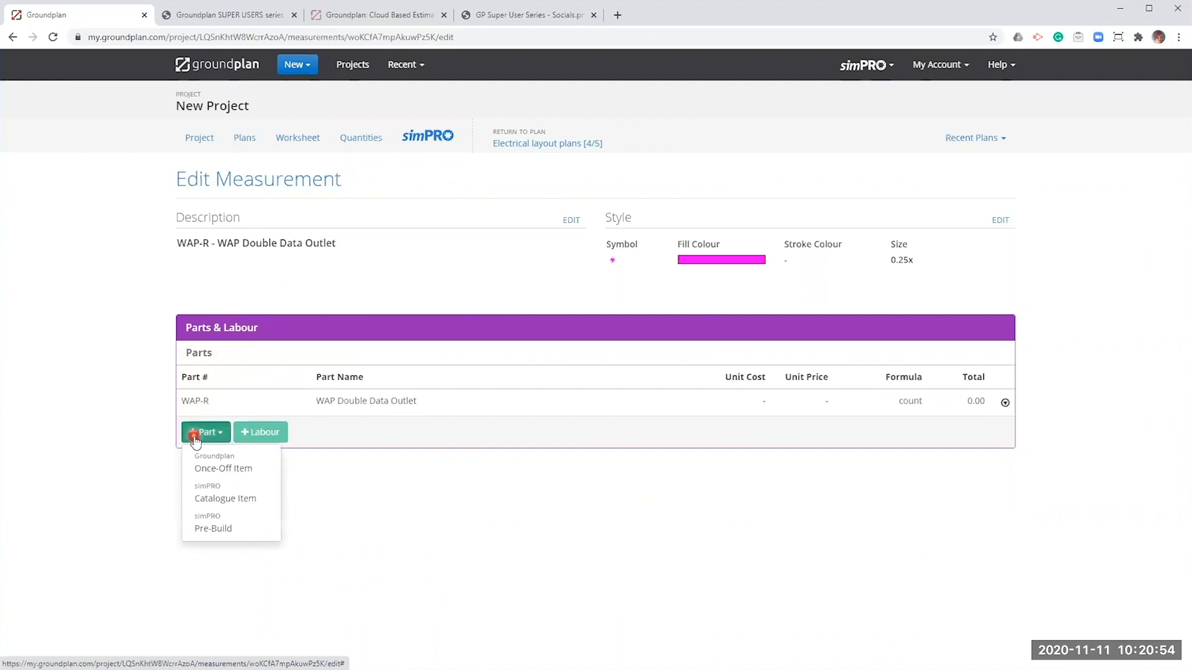
{"action": "left_click", "coordinate": [224, 521]}
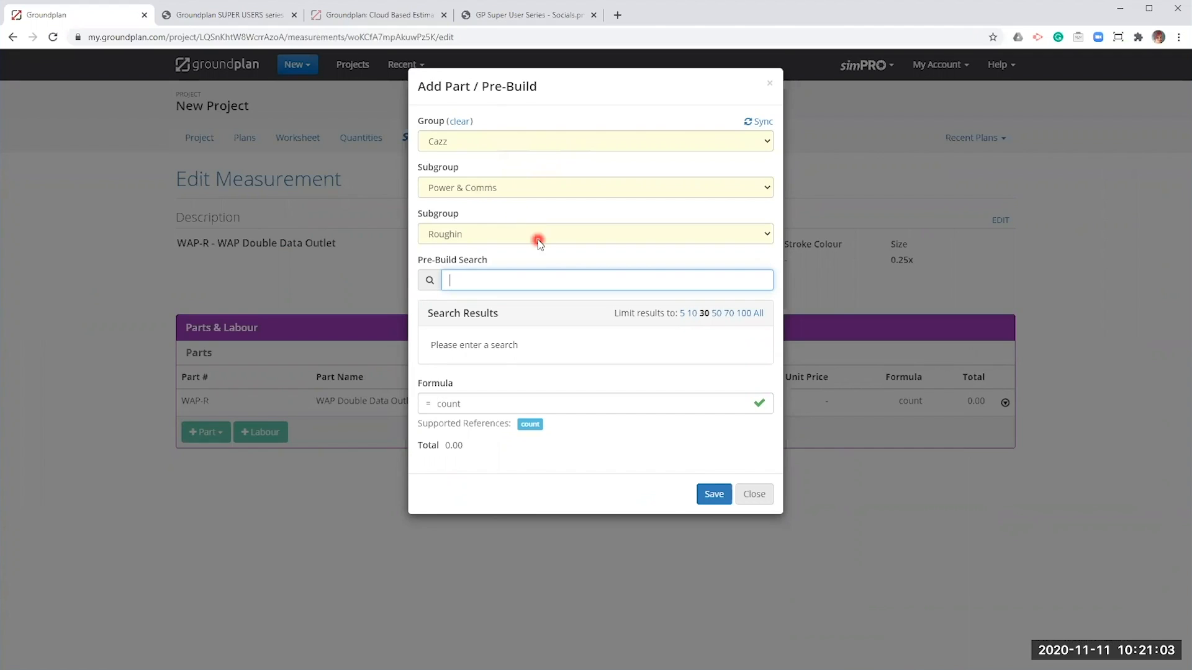
{"action": "left_click", "coordinate": [487, 239]}
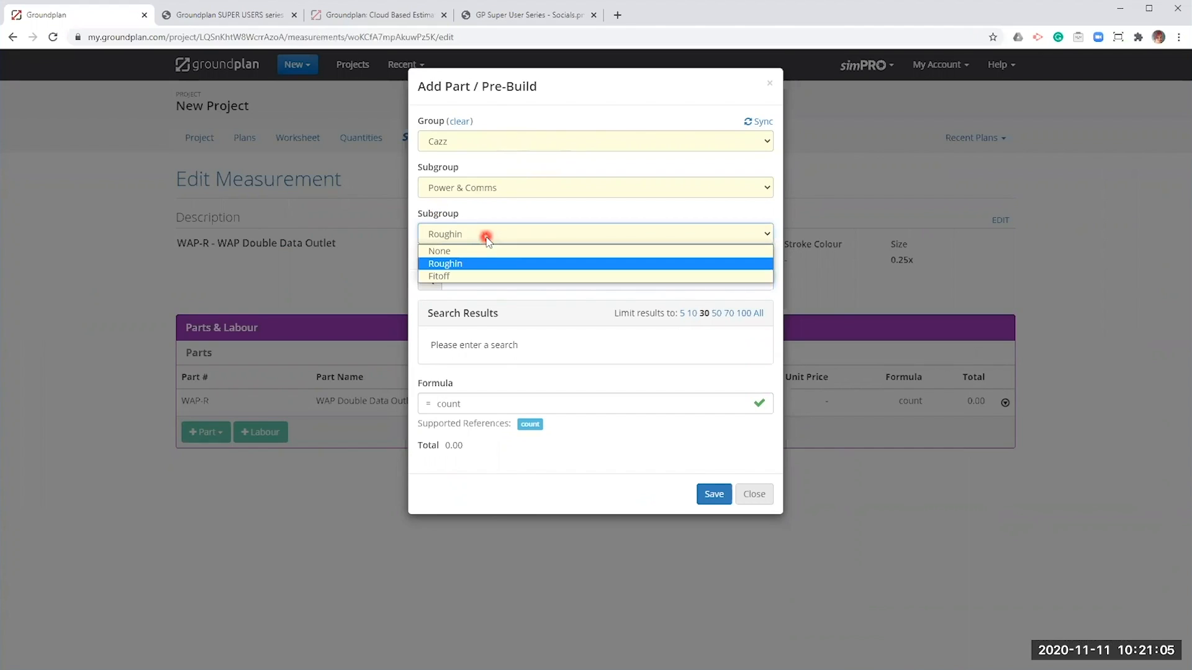
{"action": "left_click", "coordinate": [444, 277]}
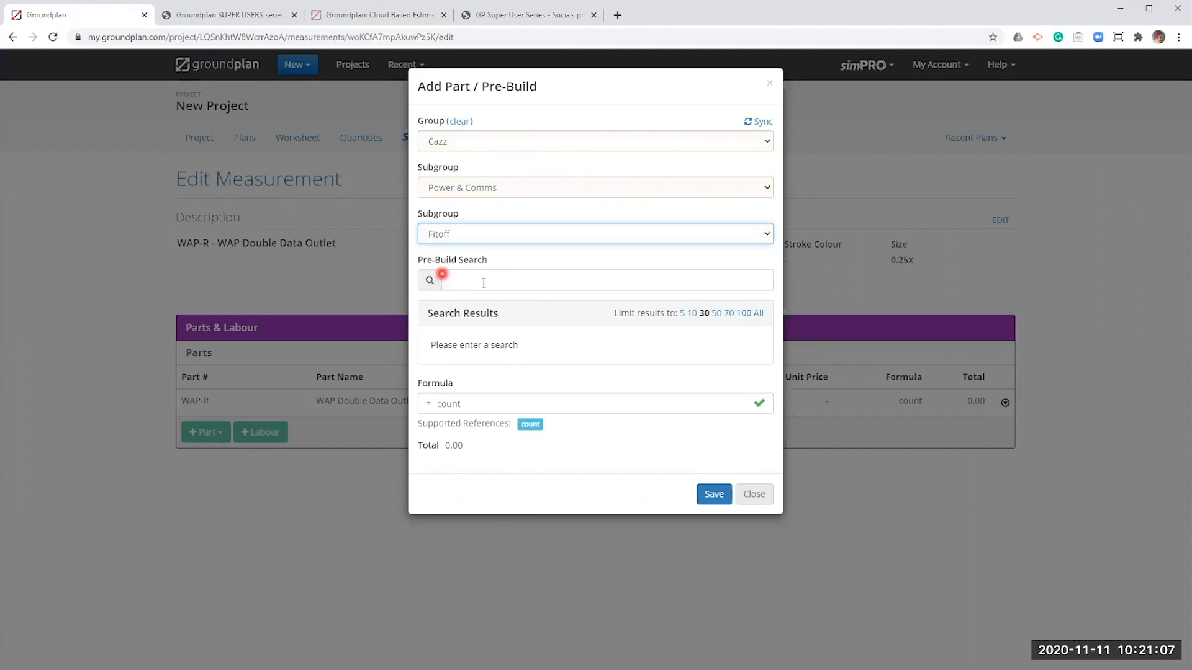
{"action": "left_click", "coordinate": [503, 281]}
{"action": "type", "text": "wap"}
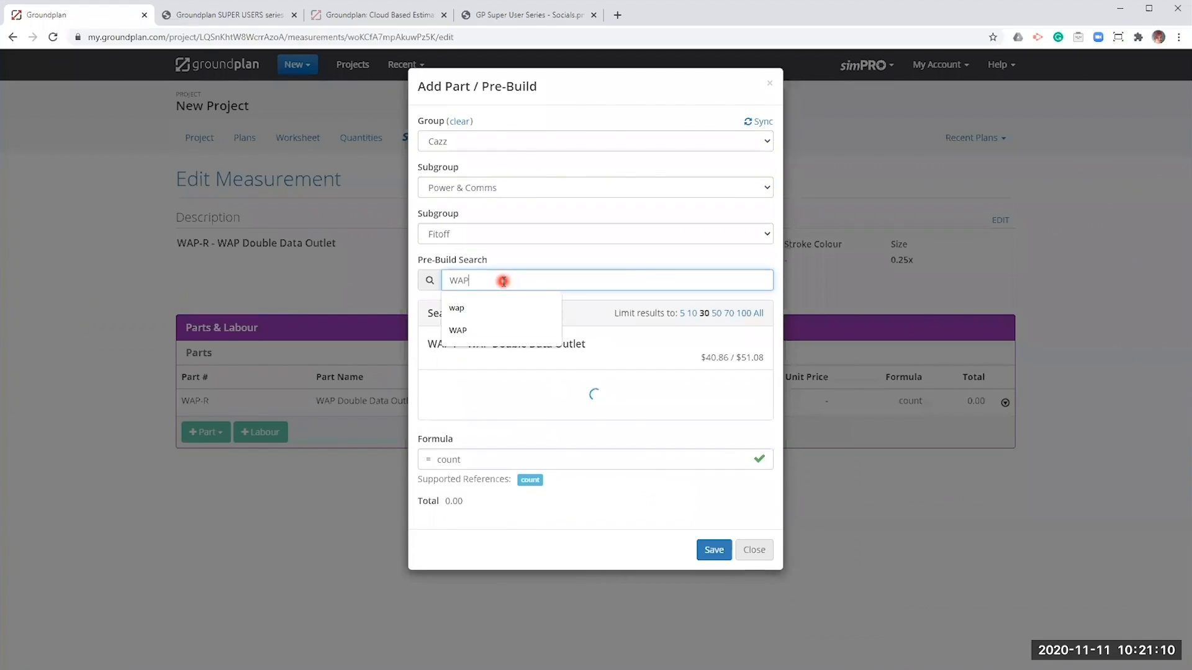
{"action": "left_click", "coordinate": [571, 351]}
{"action": "left_click", "coordinate": [714, 525]}
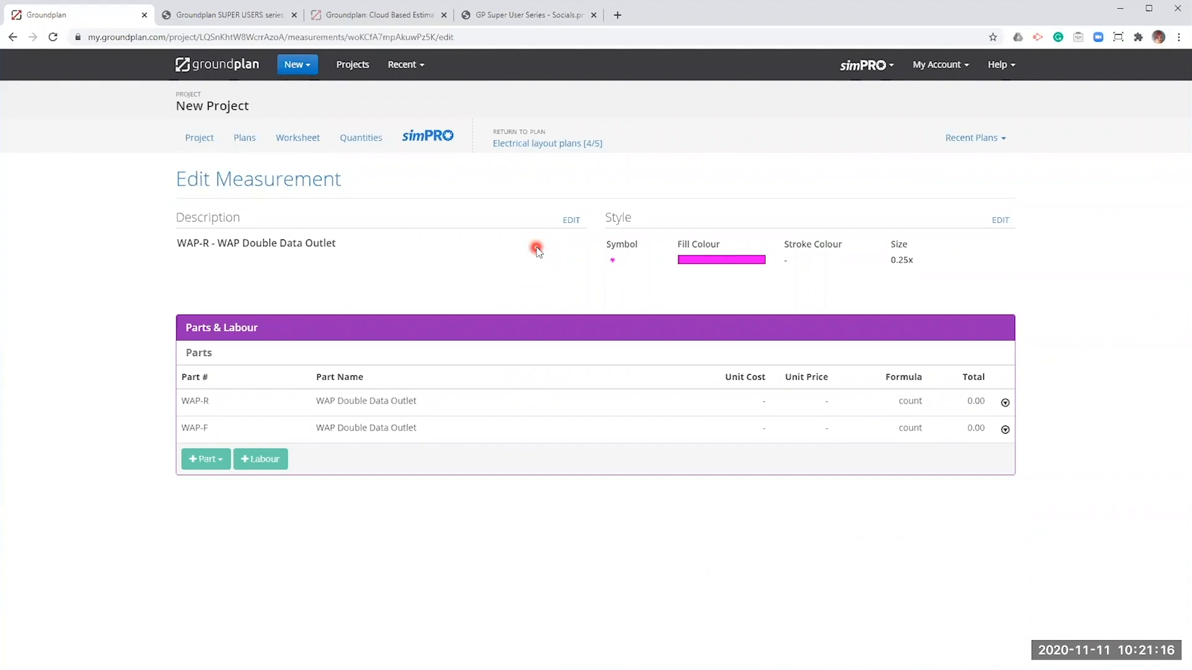
Shorten the measurement's description to WAP Double Data Outlet, save it and return to the plan
{"action": "left_click", "coordinate": [571, 221]}
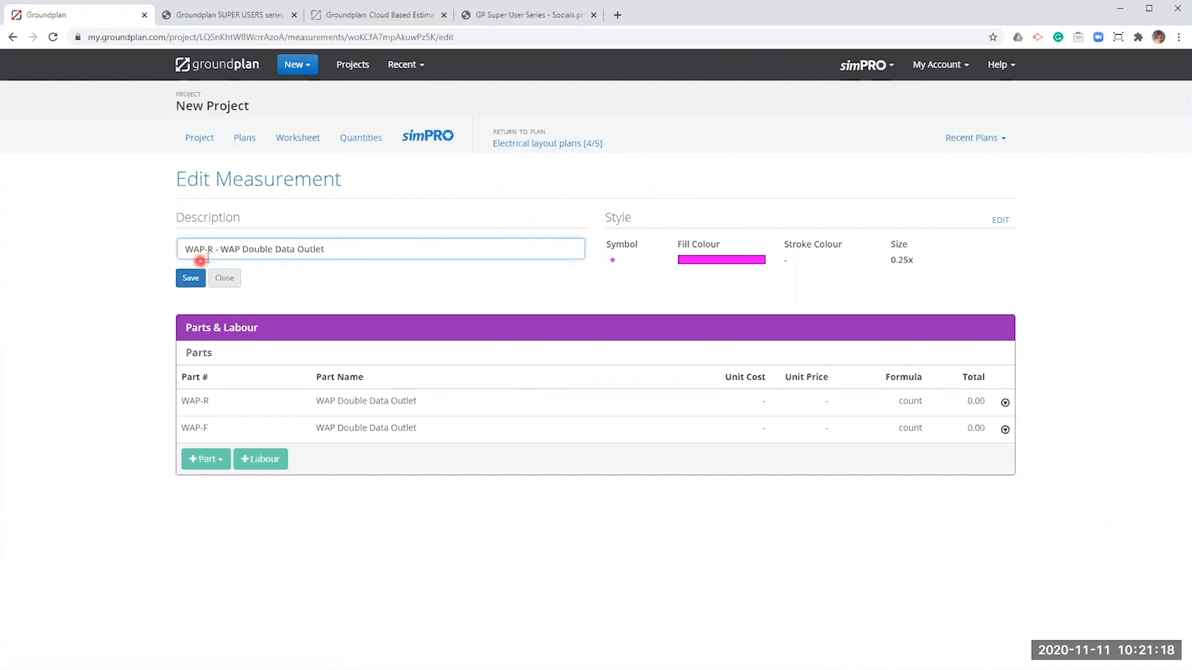
{"action": "left_click_drag", "start_coordinate": [222, 249], "coordinate": [165, 249]}
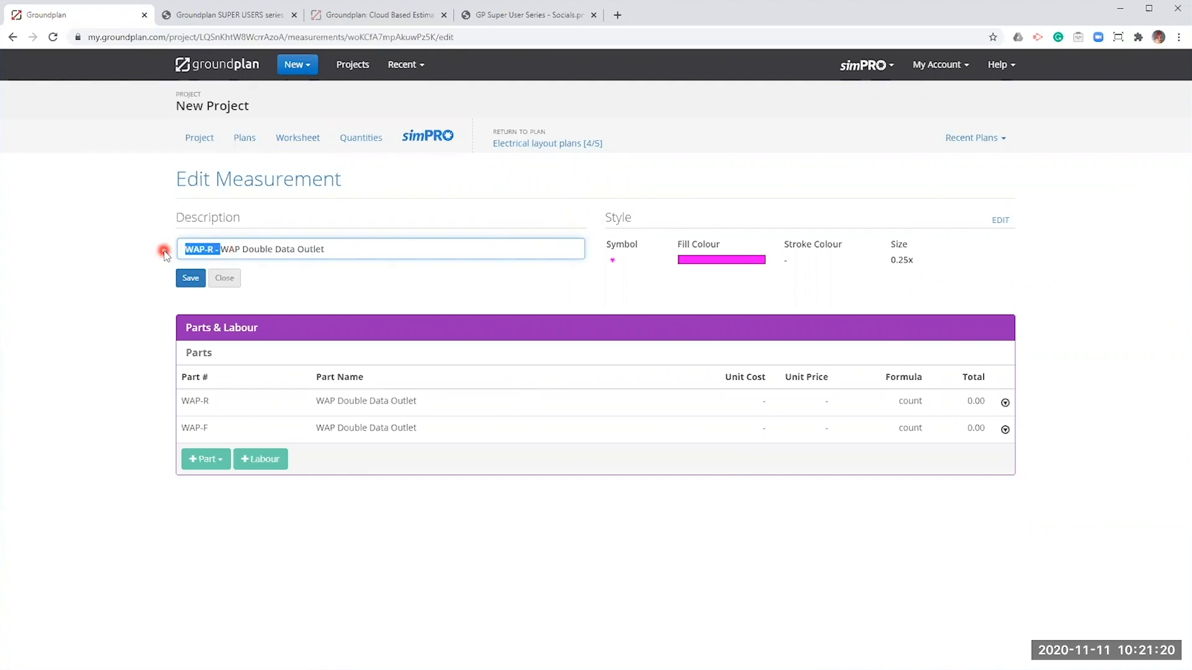
{"action": "key", "text": "BackSpace"}
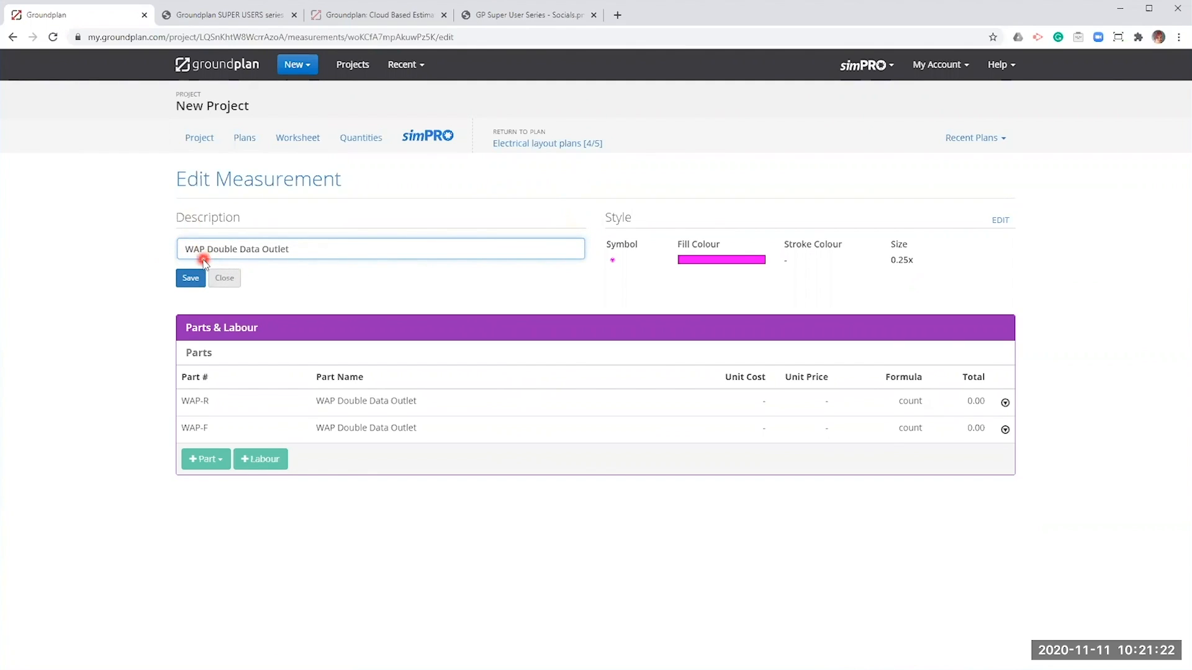
{"action": "left_click", "coordinate": [191, 278]}
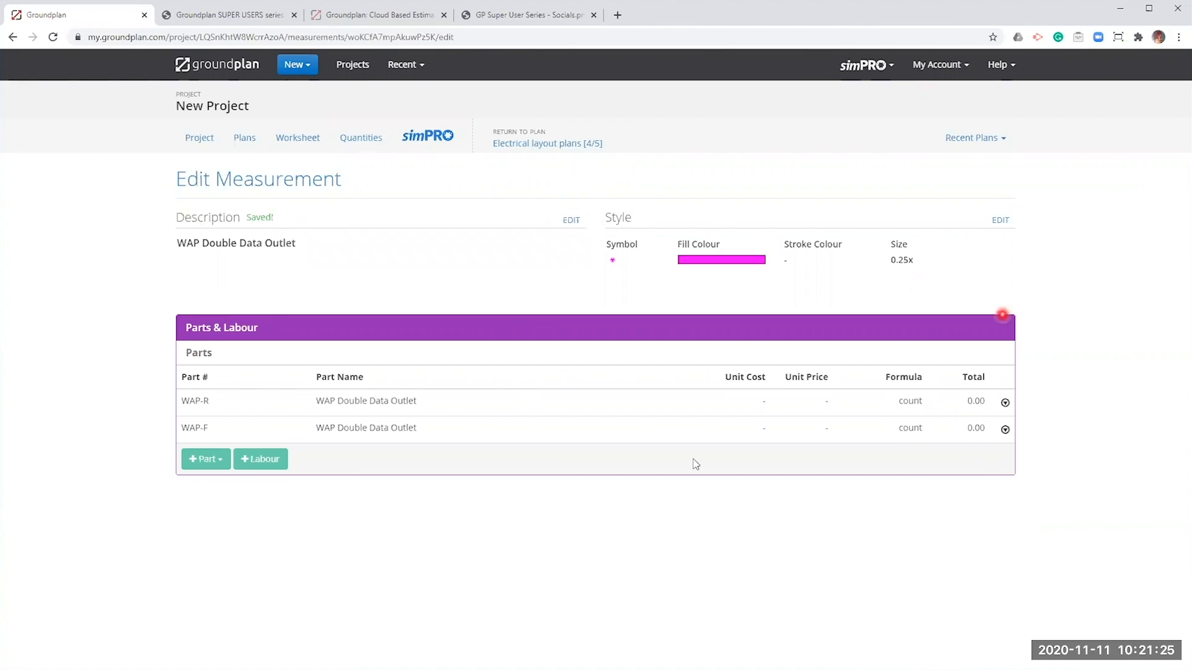
{"action": "left_click", "coordinate": [534, 143]}
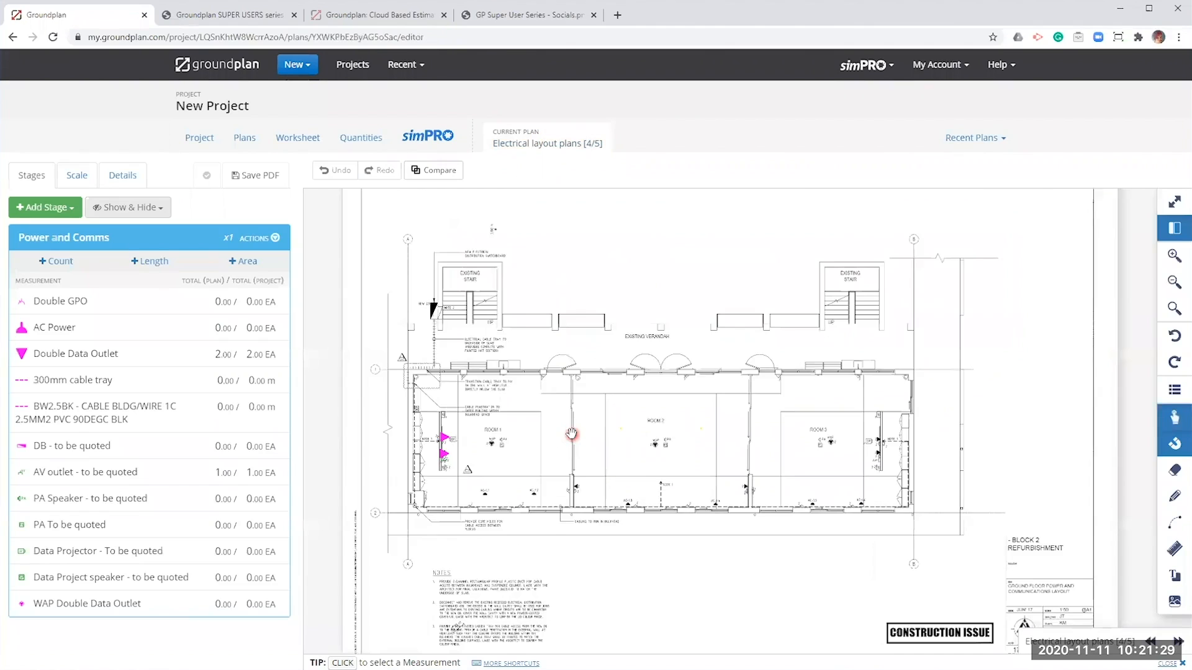
Mark the WAP outlets in Rooms 1, 2 and 3 with the WAP Double Data Outlet count
{"action": "left_click", "coordinate": [111, 604]}
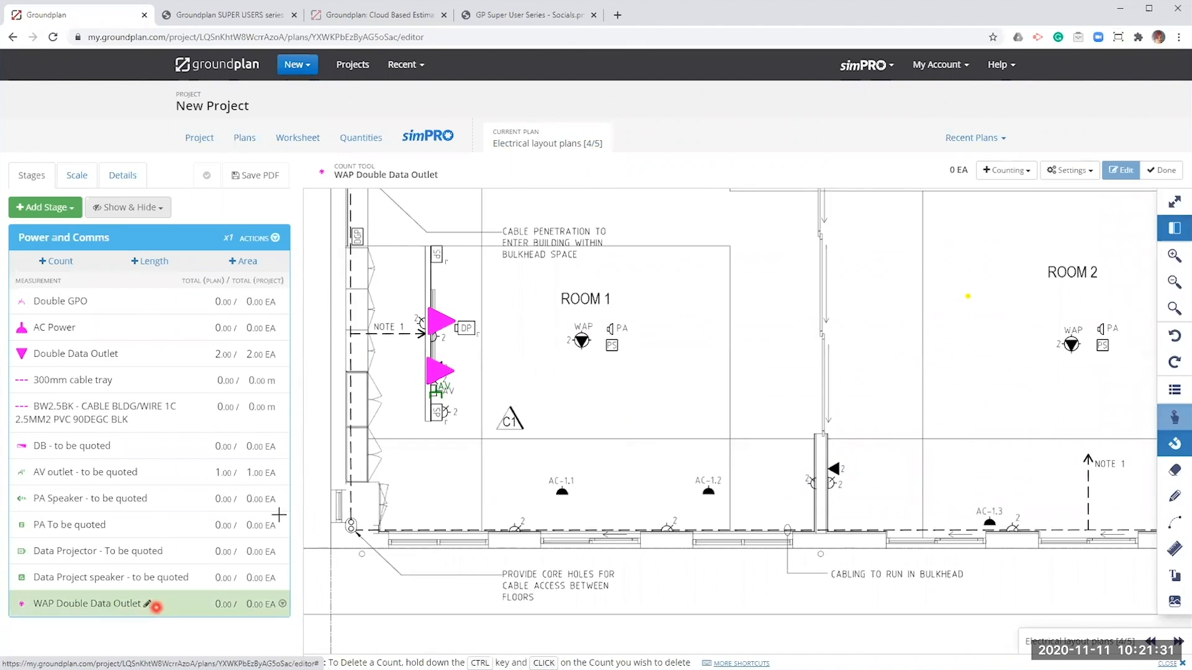
{"action": "left_click", "coordinate": [582, 340]}
{"action": "left_click_drag", "start_coordinate": [808, 354], "coordinate": [501, 380]}
{"action": "left_click", "coordinate": [763, 371]}
{"action": "left_click_drag", "start_coordinate": [962, 366], "coordinate": [464, 391]}
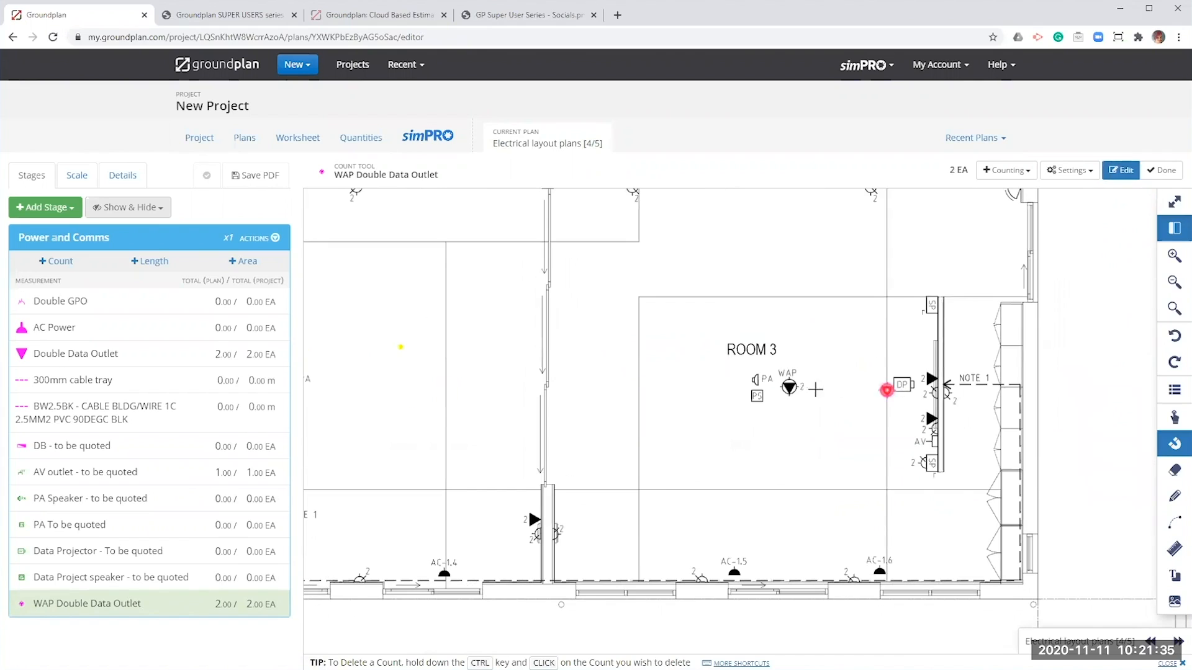
{"action": "left_click", "coordinate": [790, 388]}
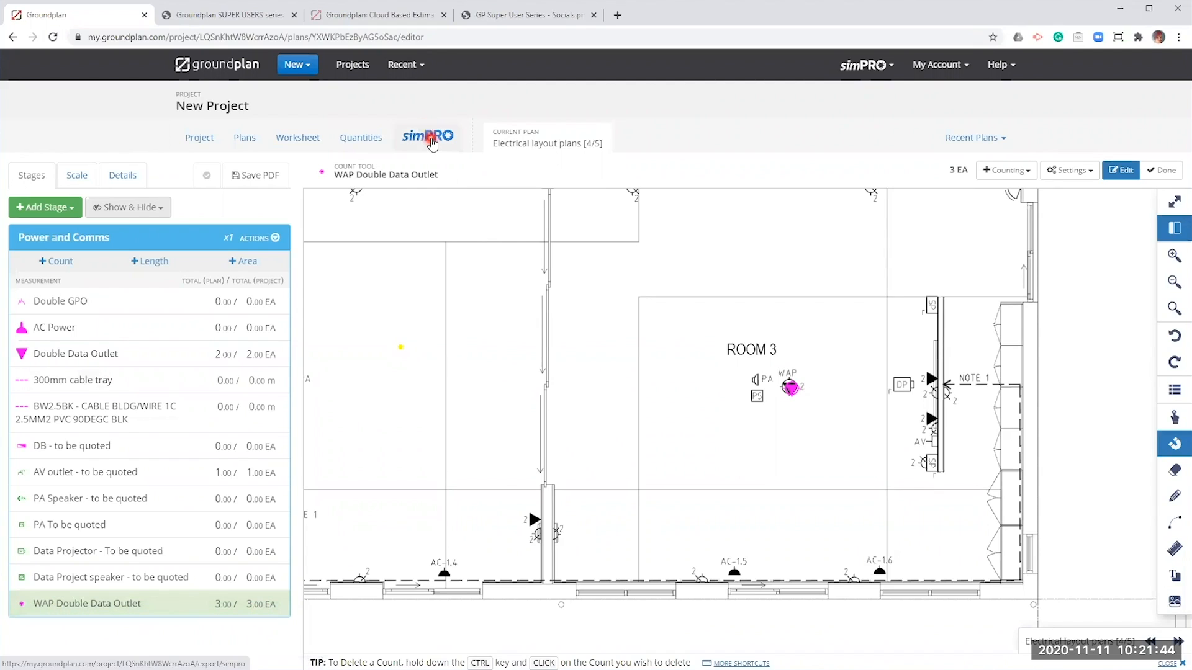
Review the Power and Comms stage's parts and cost centres in the simPRO export, and return to the plan
{"action": "left_click", "coordinate": [432, 142]}
{"action": "left_click", "coordinate": [288, 222]}
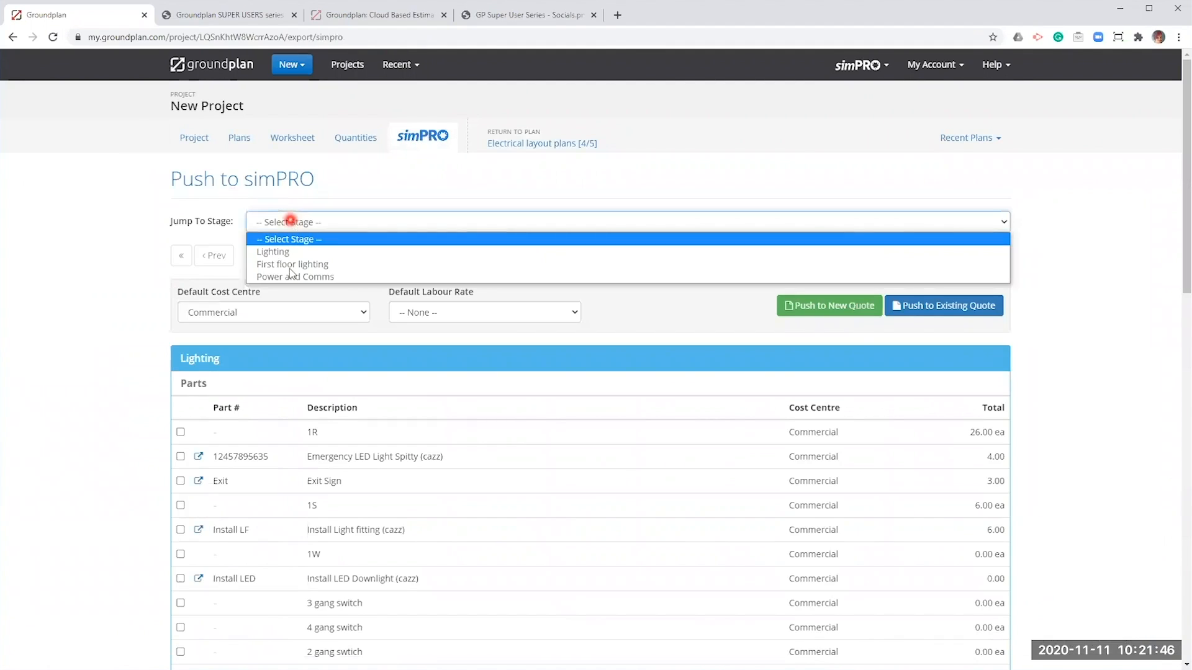
{"action": "left_click", "coordinate": [288, 275]}
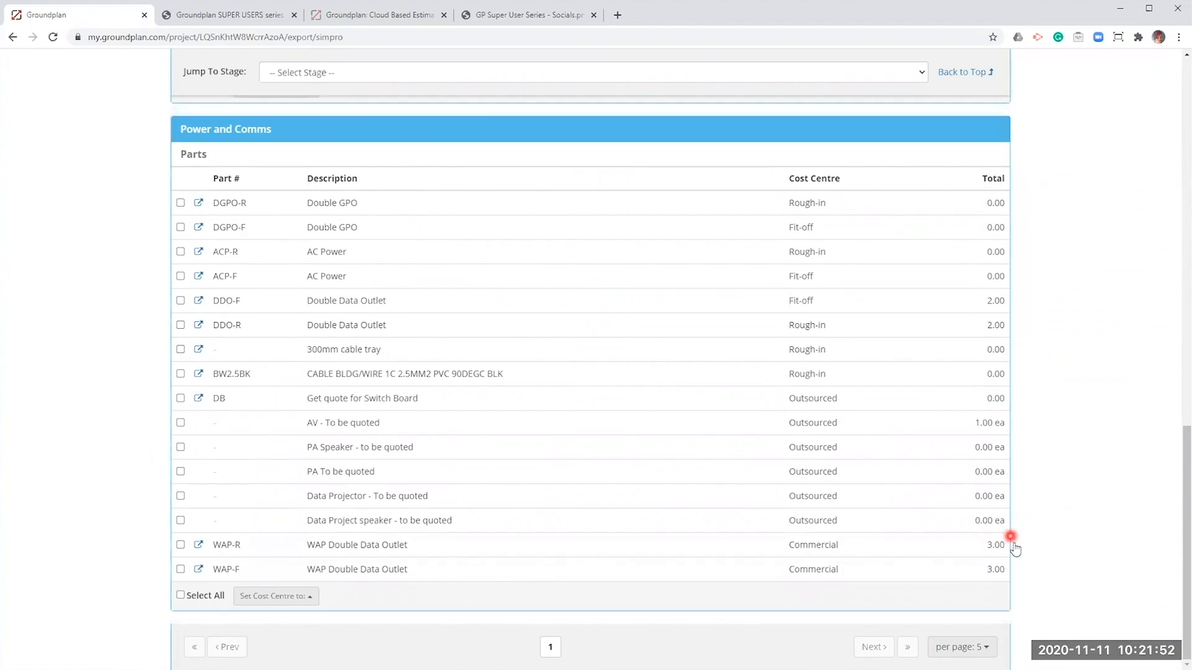
{"action": "left_click", "coordinate": [959, 70]}
{"action": "left_click", "coordinate": [524, 144]}
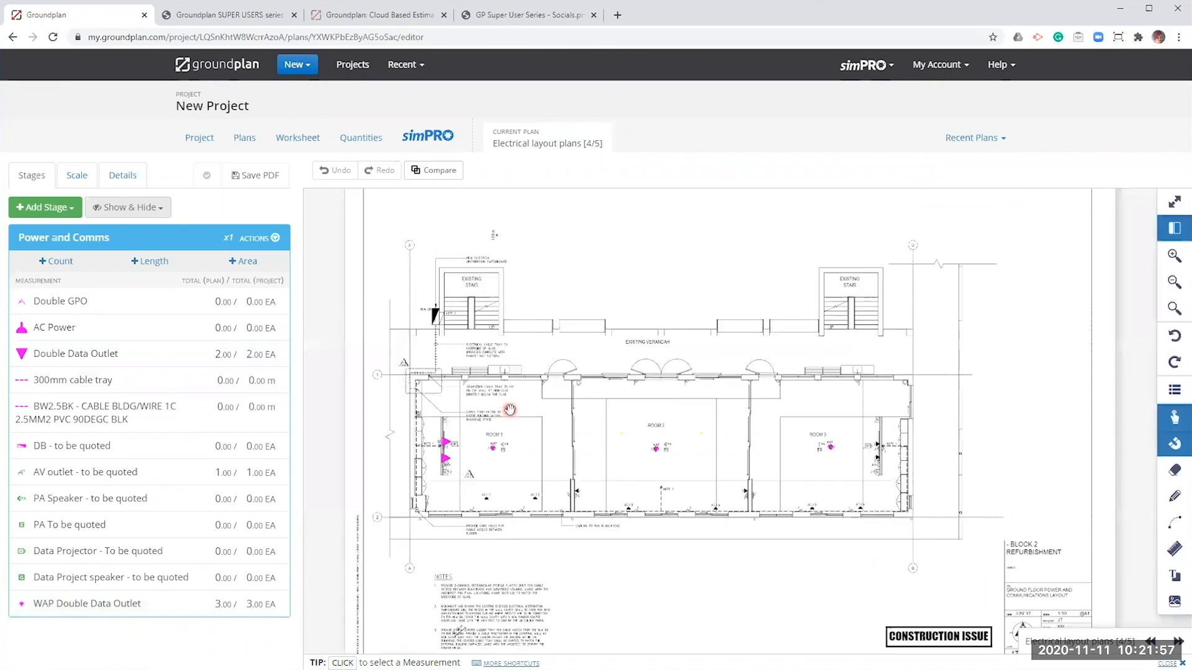
Compare the current plan with another plan, Electrical layout plans [5/5], keeping its original orientation, and check the comparison details
{"action": "scroll", "coordinate": [510, 410], "scroll_direction": "up", "scroll_amount": 5}
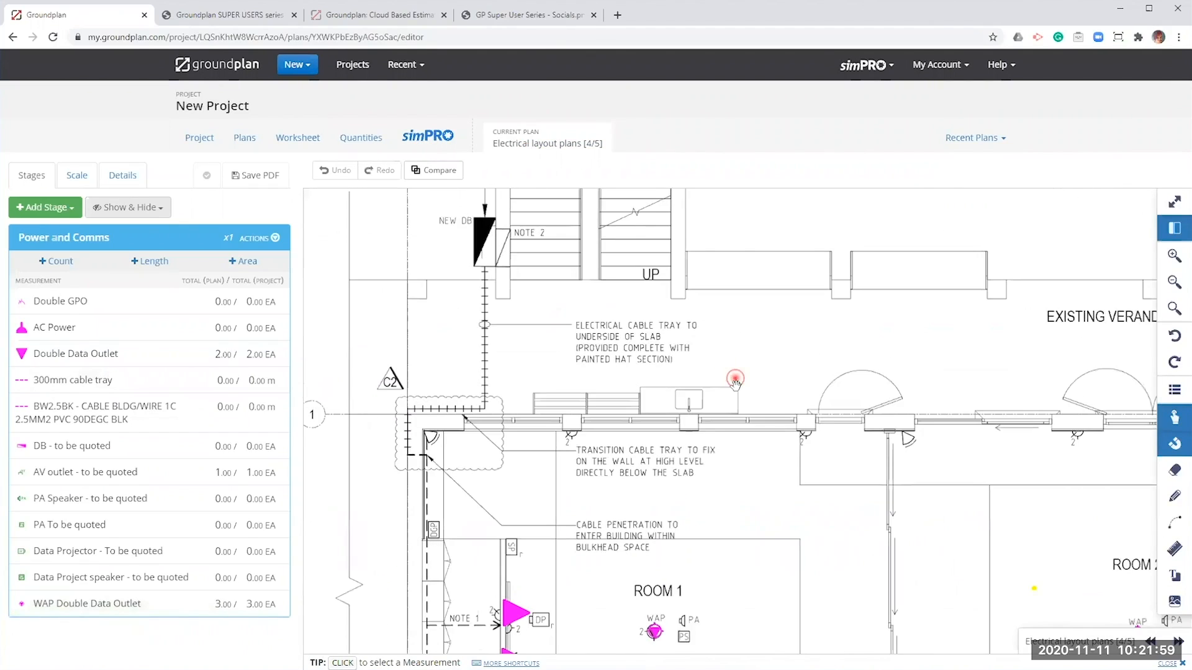
{"action": "left_click_drag", "start_coordinate": [735, 383], "coordinate": [732, 395]}
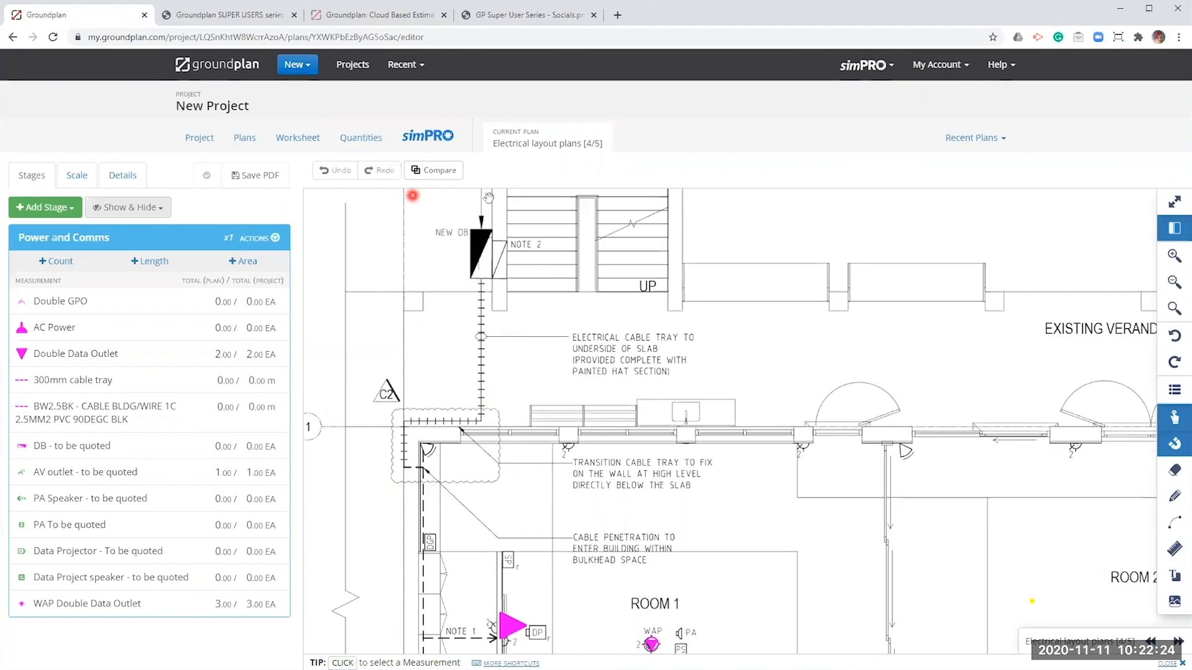
{"action": "left_click", "coordinate": [437, 170]}
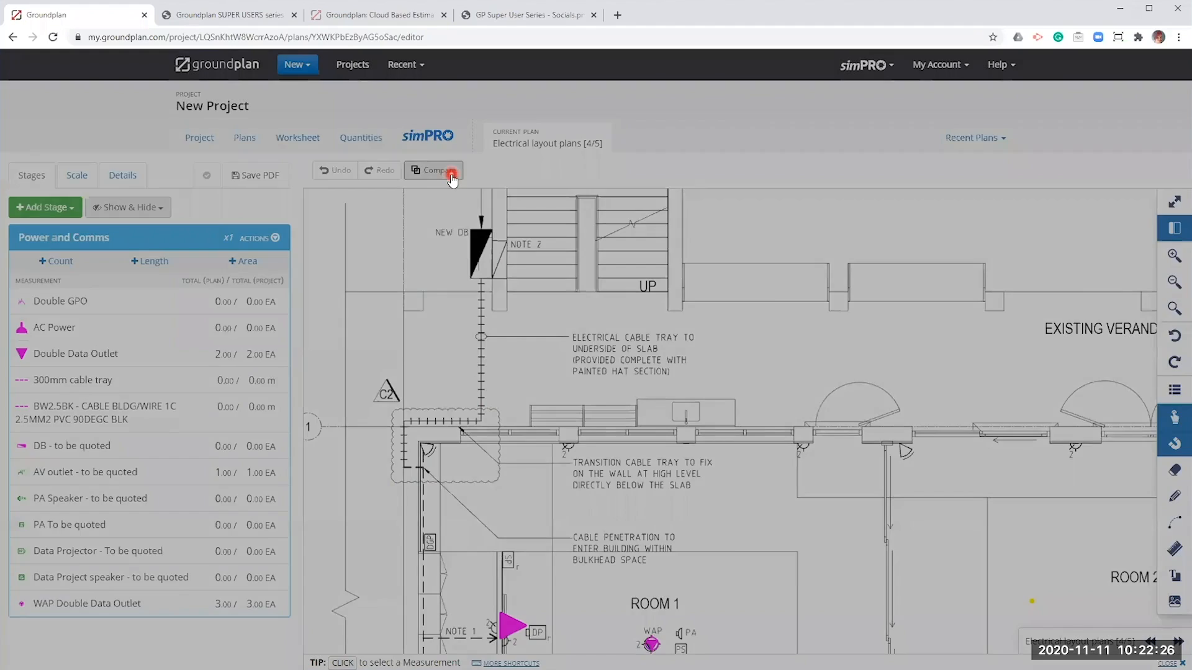
{"action": "left_click", "coordinate": [467, 190]}
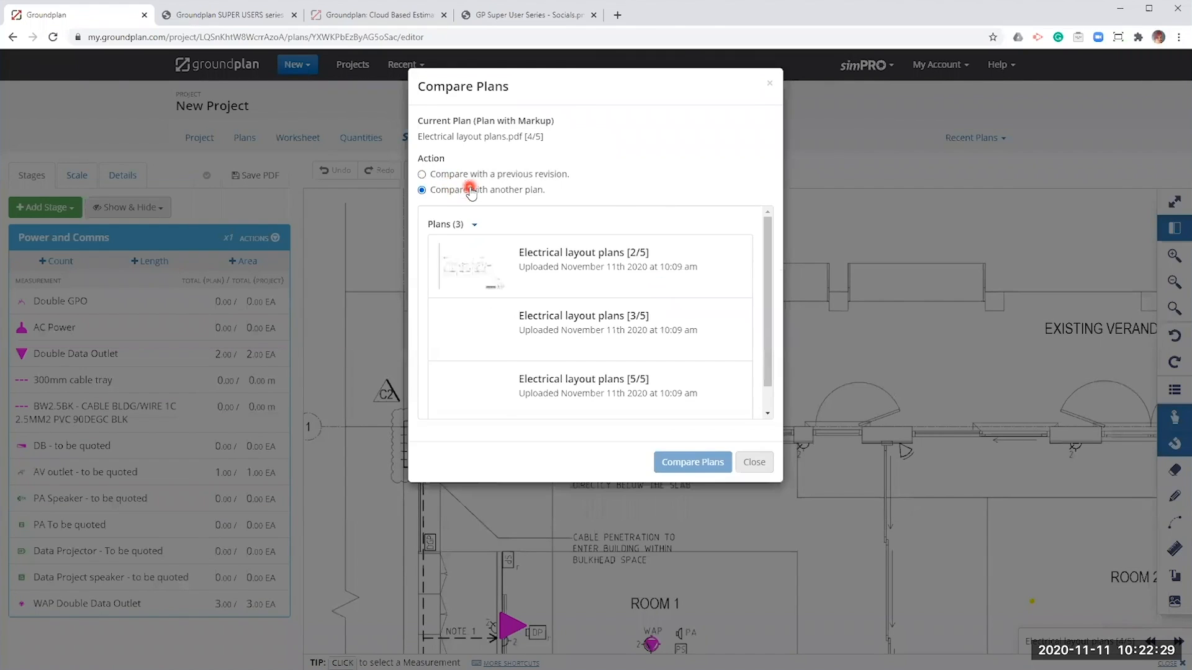
{"action": "left_click", "coordinate": [577, 388]}
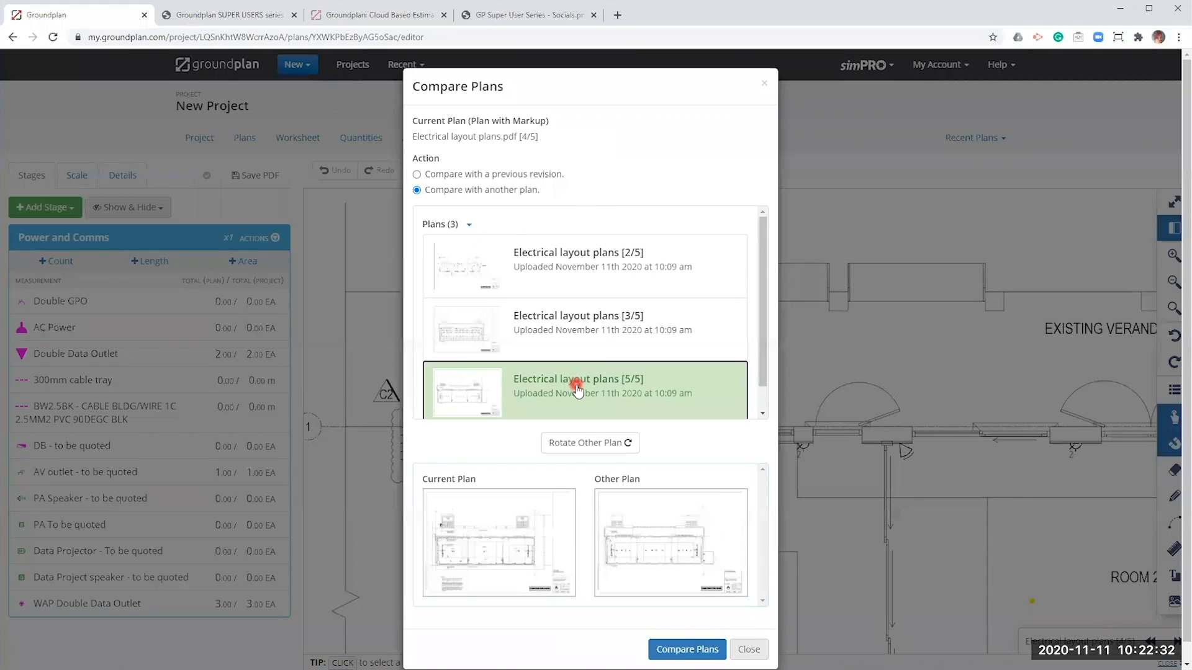
{"action": "left_click", "coordinate": [602, 444]}
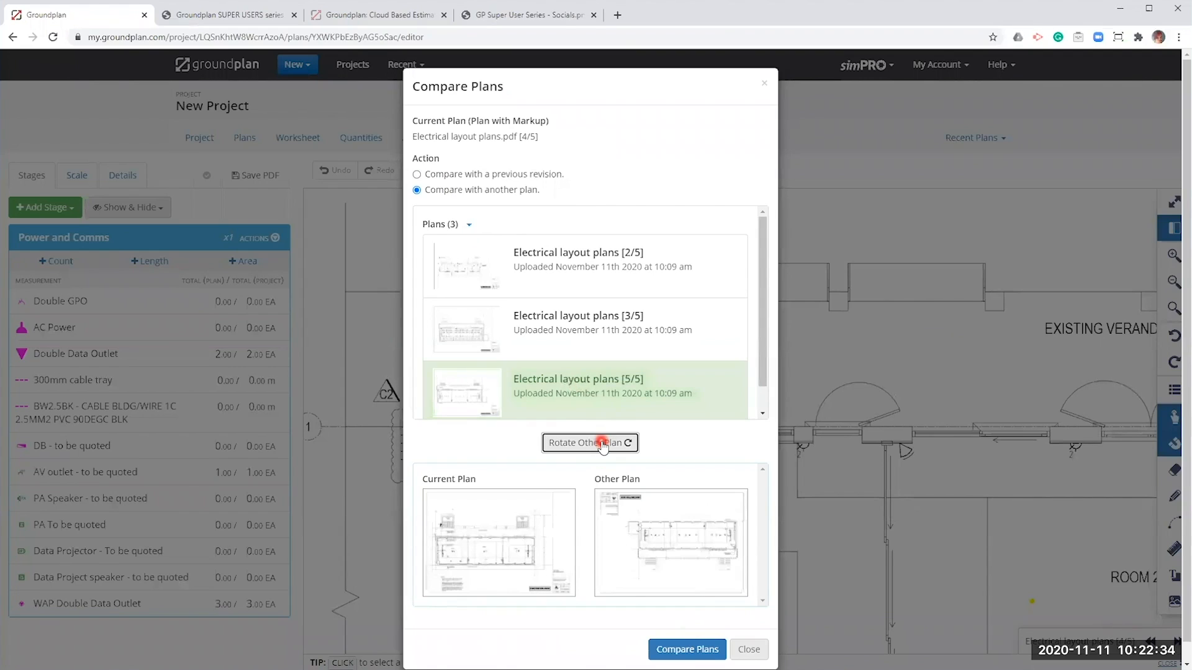
{"action": "left_click", "coordinate": [601, 444]}
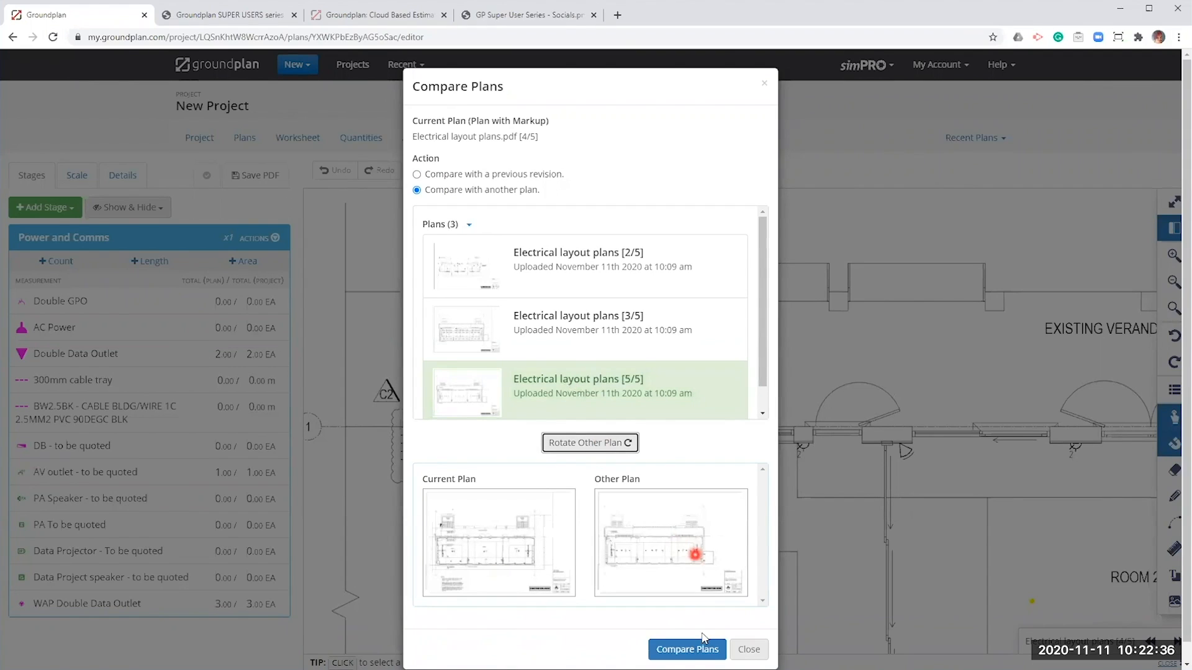
{"action": "left_click", "coordinate": [664, 649]}
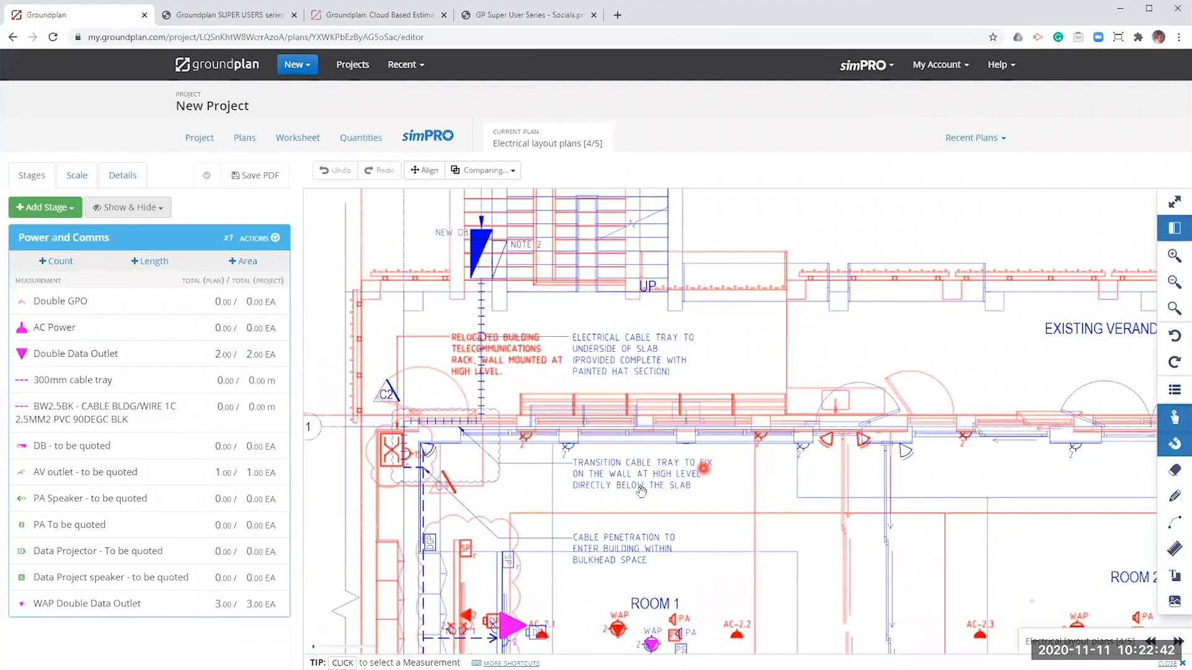
{"action": "left_click", "coordinate": [504, 171]}
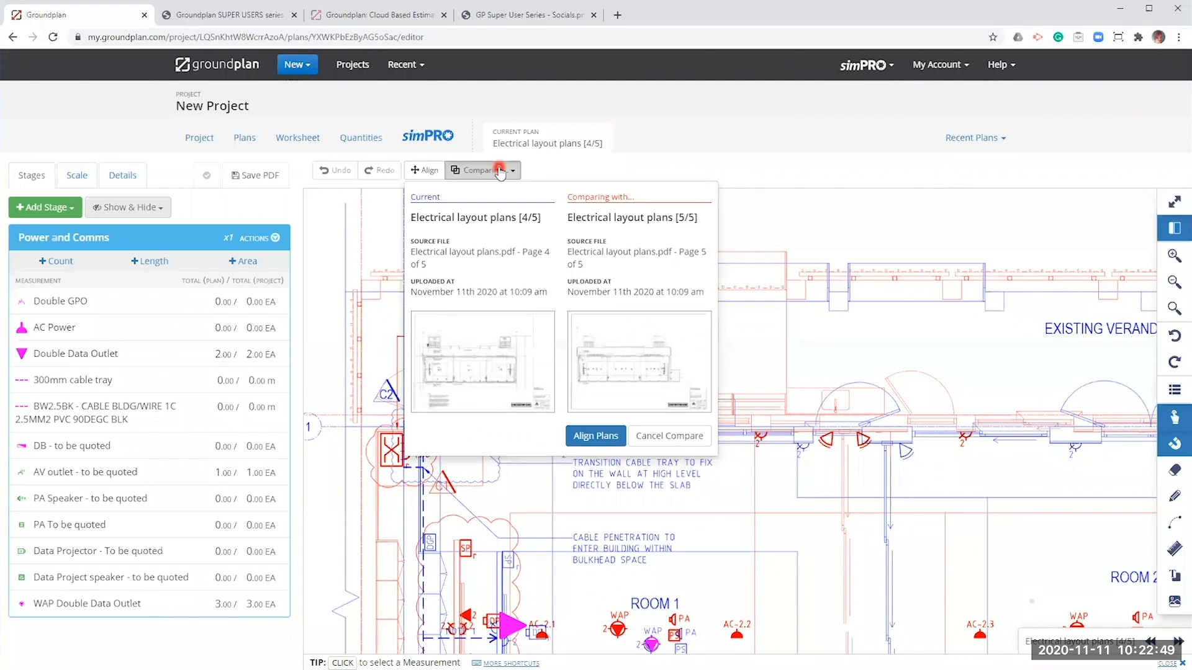
{"action": "left_click", "coordinate": [501, 171]}
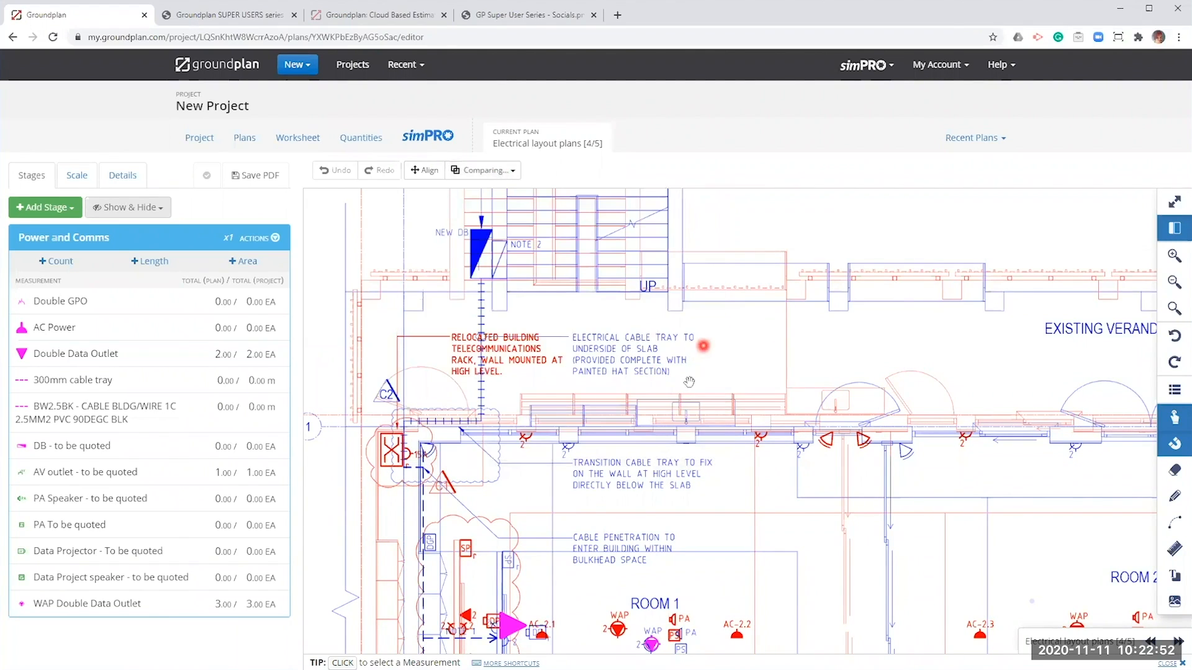
Align the overlaid comparison plan with the current plan, using the existing stair beside the new DB as the reference
{"action": "mouse_move", "coordinate": [703, 347]}
{"action": "left_mouse_down"}
{"action": "mouse_move", "coordinate": [654, 447]}
{"action": "mouse_move", "coordinate": [687, 536]}
{"action": "left_mouse_up"}
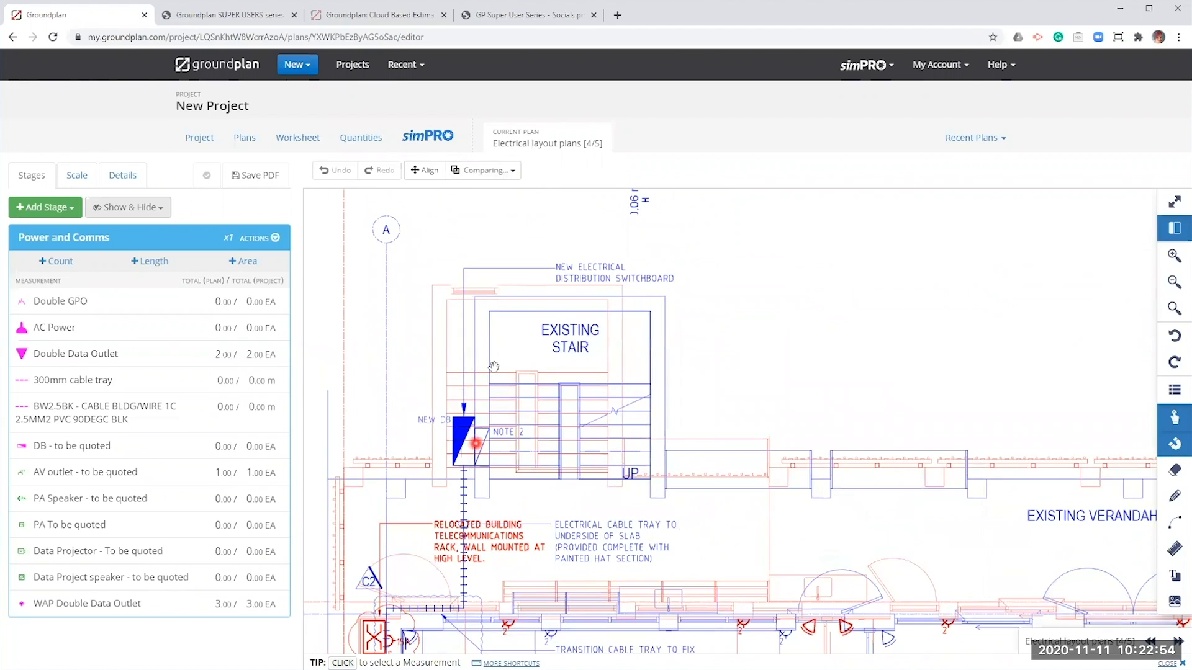
{"action": "left_click", "coordinate": [422, 169]}
{"action": "scroll", "coordinate": [507, 327], "scroll_direction": "up", "scroll_amount": 2}
{"action": "mouse_move", "coordinate": [509, 327]}
{"action": "left_mouse_down"}
{"action": "mouse_move", "coordinate": [879, 347]}
{"action": "mouse_move", "coordinate": [615, 318]}
{"action": "mouse_move", "coordinate": [570, 342]}
{"action": "left_mouse_up"}
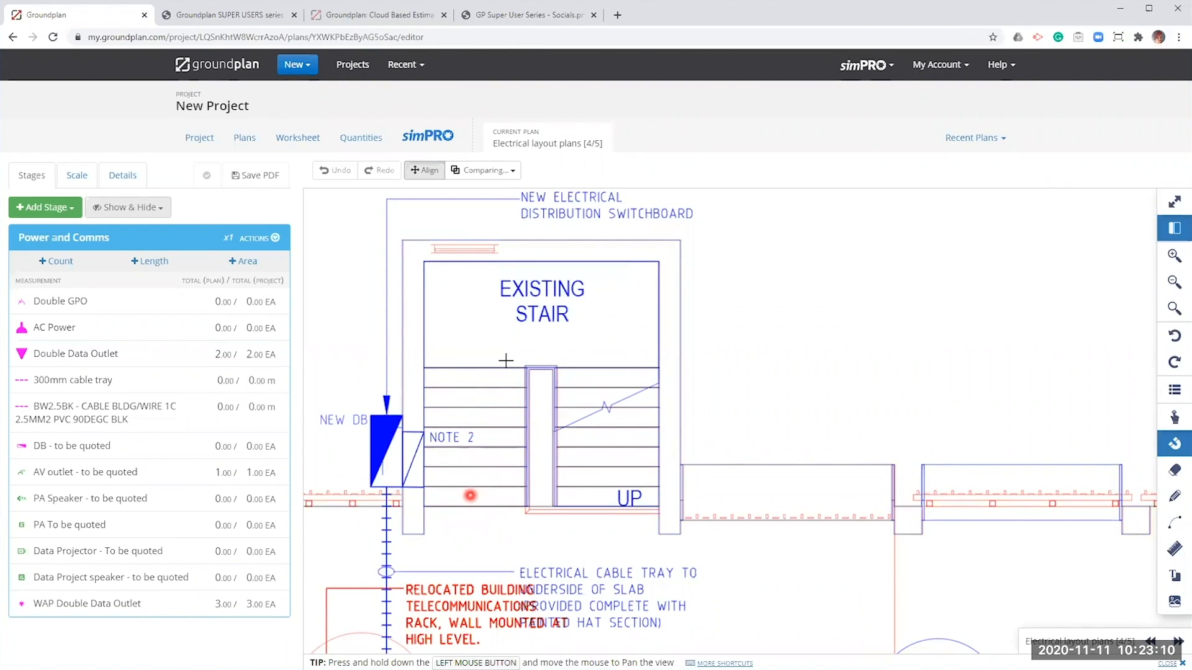
{"action": "left_click", "coordinate": [424, 169]}
Start a 300mm cable tray length measurement and set the plan's scale to 1:50 at A1 (Auto)
{"action": "left_click_drag", "start_coordinate": [506, 527], "coordinate": [650, 321]}
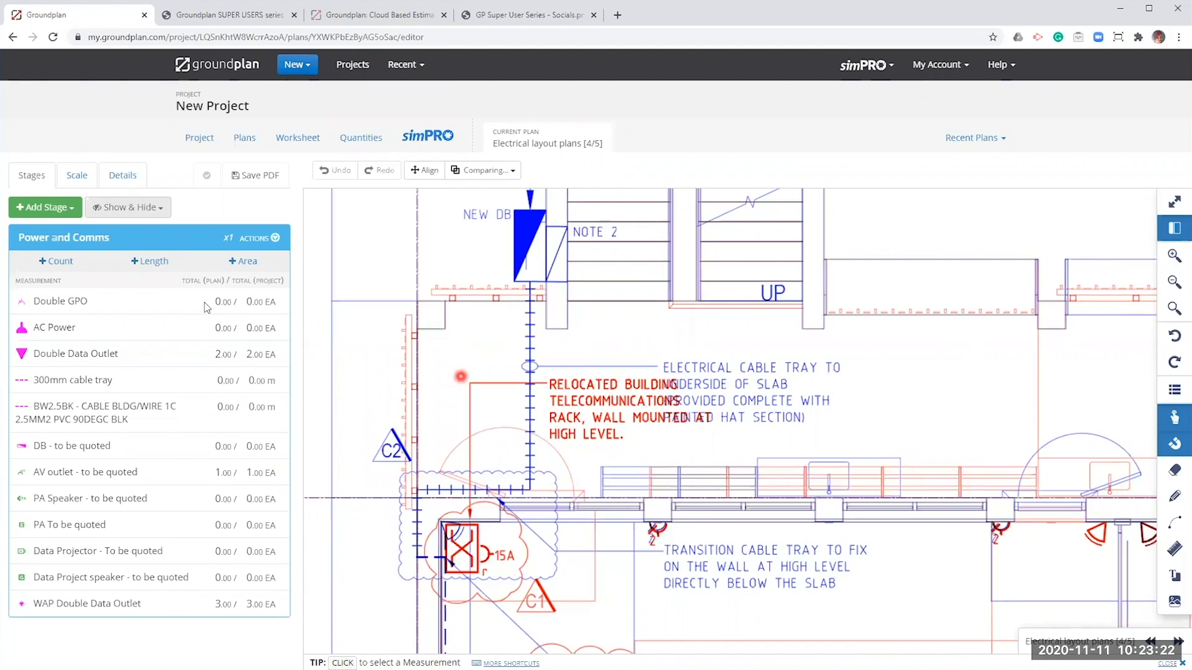
{"action": "left_click", "coordinate": [78, 380]}
{"action": "left_click", "coordinate": [75, 381]}
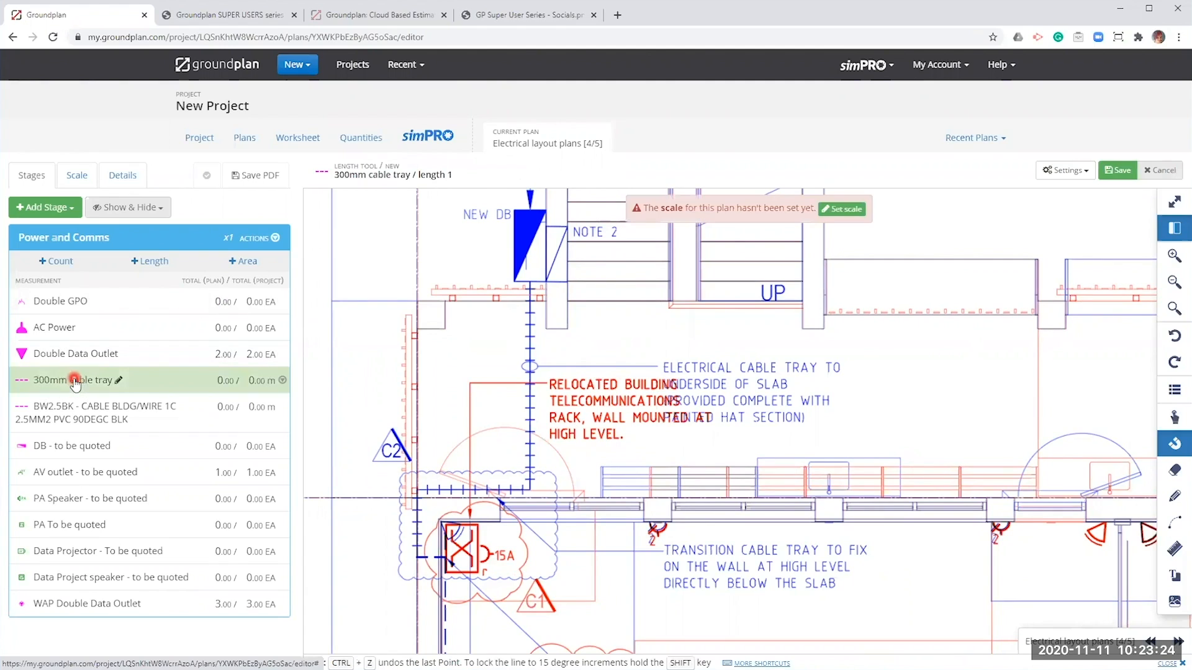
{"action": "left_click", "coordinate": [76, 175]}
{"action": "left_click", "coordinate": [89, 253]}
{"action": "left_click", "coordinate": [67, 346]}
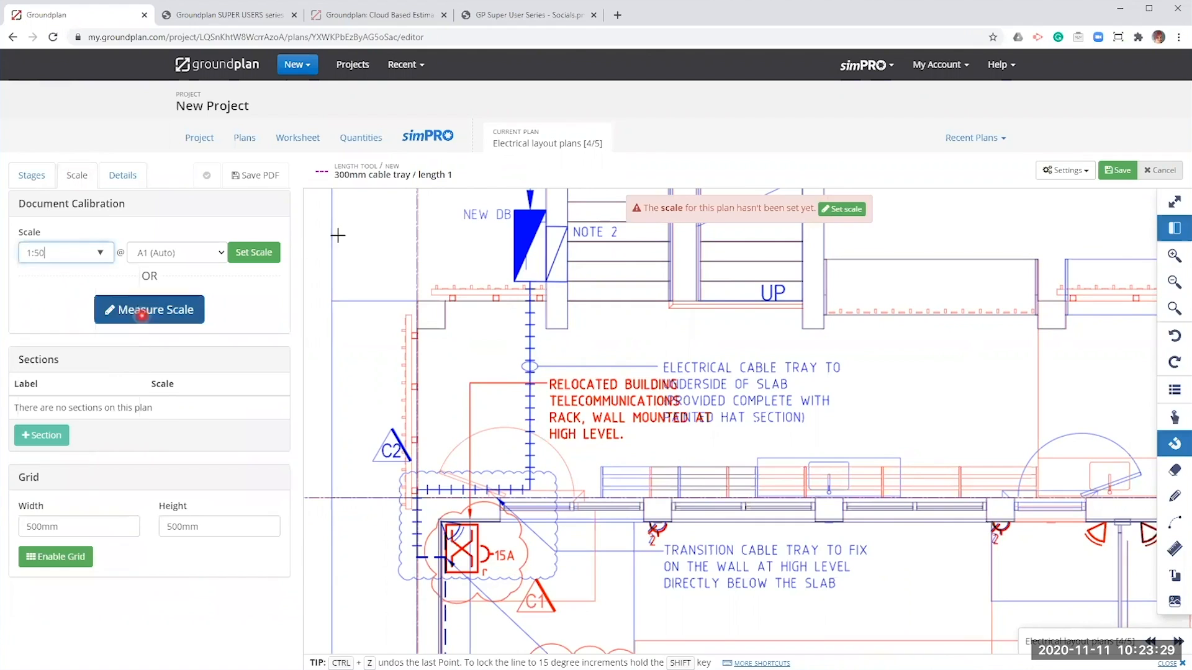
{"action": "left_click", "coordinate": [264, 255]}
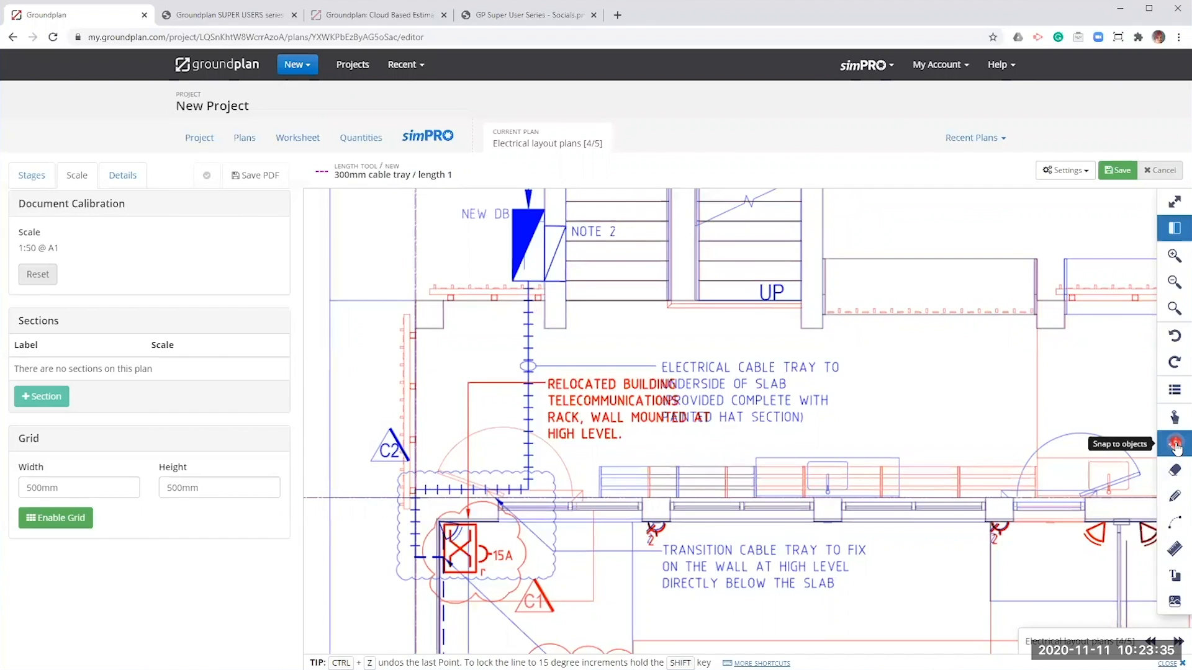
Trace the 300mm cable tray about 2.6 m from the new DB to the bend and about 1.4 m along to the wall corner
{"action": "left_click", "coordinate": [32, 176]}
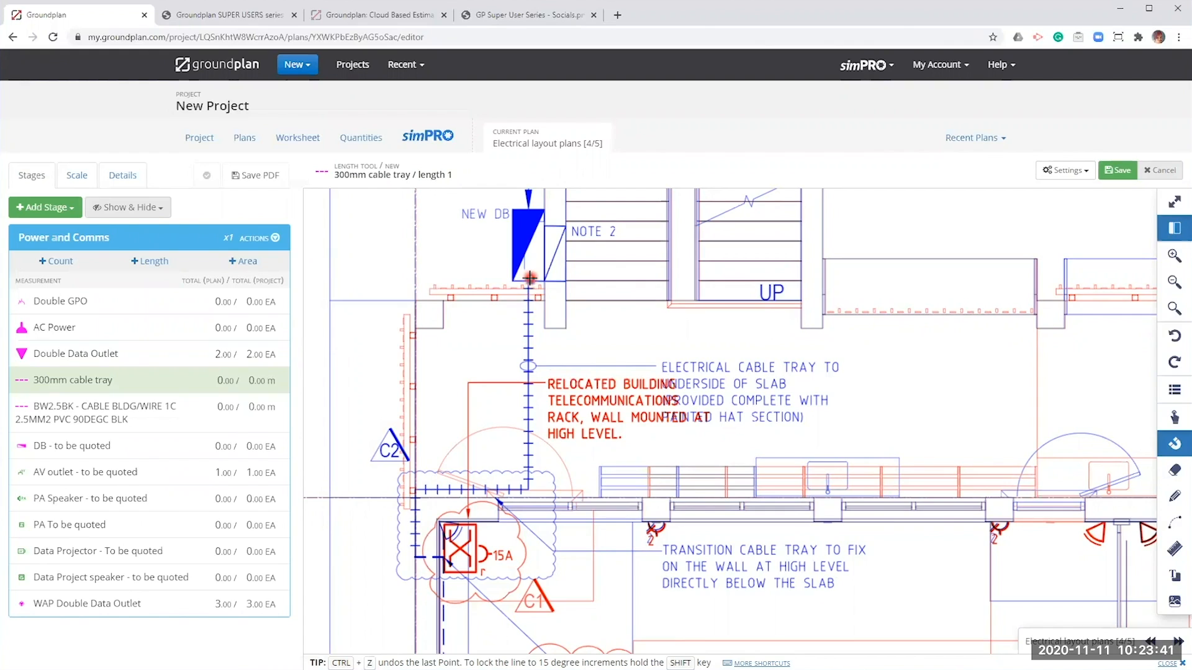
{"action": "left_click", "coordinate": [528, 488]}
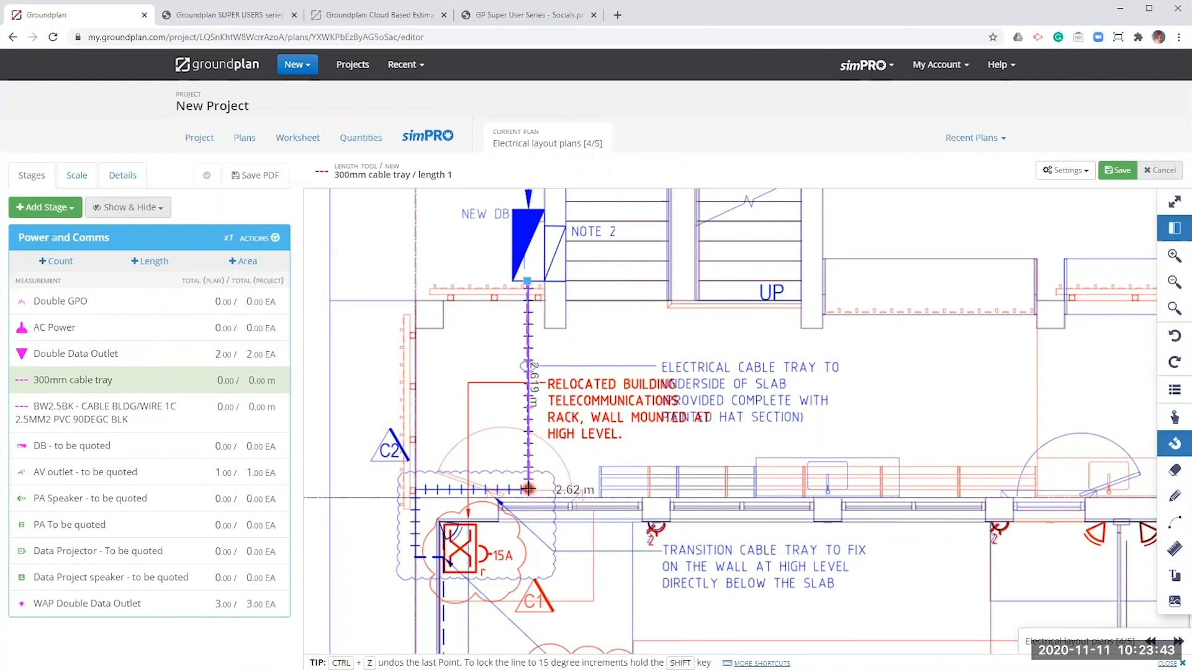
{"action": "left_click", "coordinate": [416, 489]}
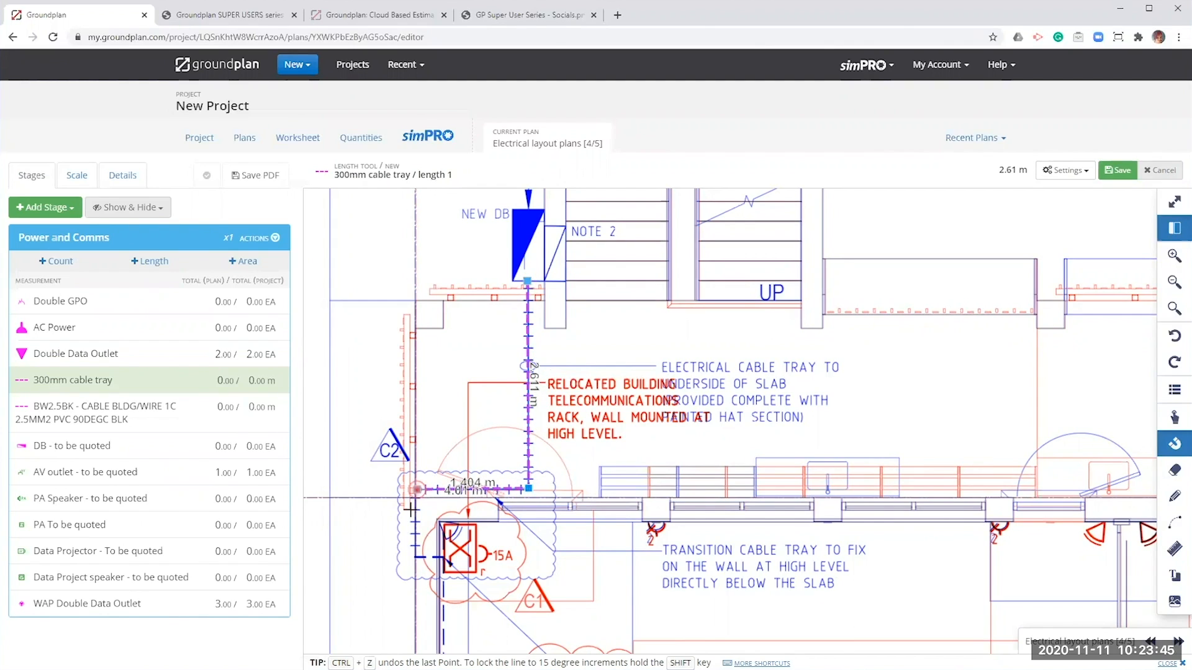
Finish tracing the 300mm cable tray run from the new DB around to the telecommunications rack, about 5.24 m in total
{"action": "left_click", "coordinate": [416, 558]}
{"action": "double_click", "coordinate": [444, 557]}
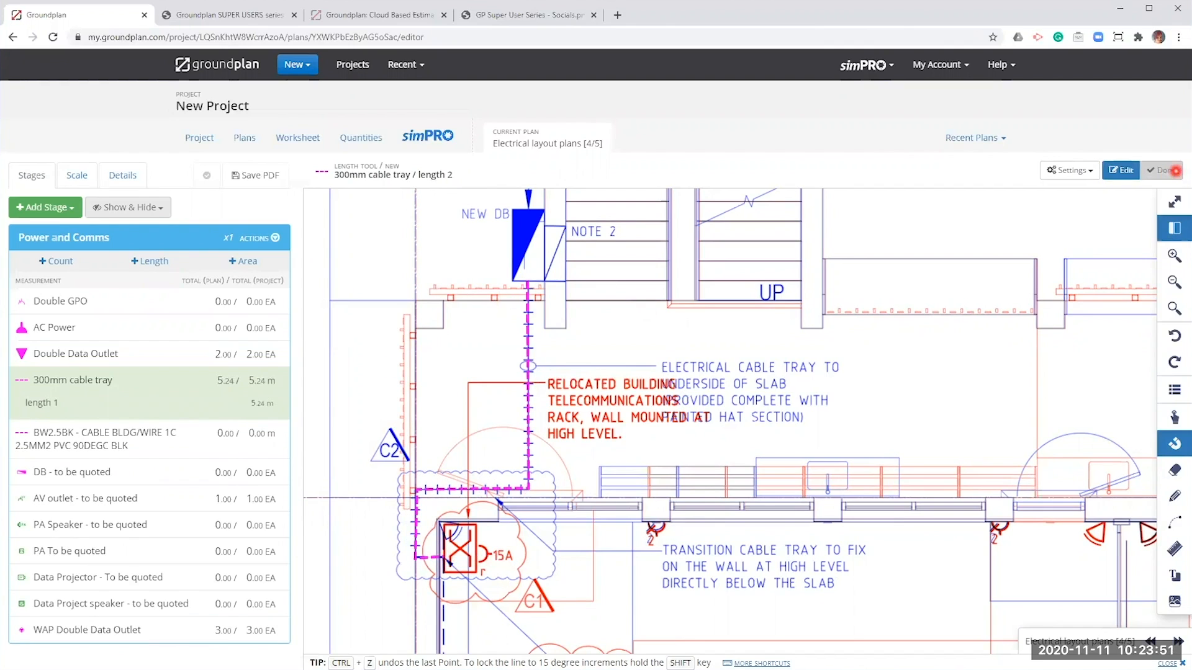
{"action": "left_click", "coordinate": [1161, 170]}
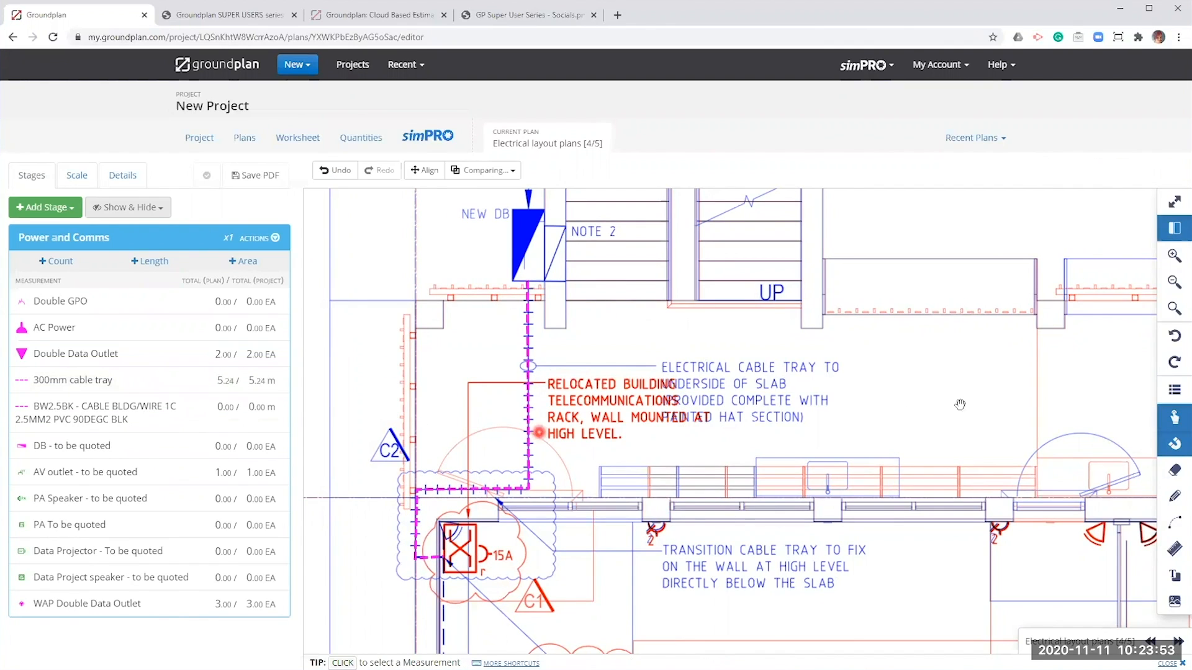
Cancel the comparison with Electrical layout plans [5/5] so only the current plan is displayed
{"action": "left_click_drag", "start_coordinate": [1093, 565], "coordinate": [1034, 627]}
{"action": "left_click", "coordinate": [483, 170]}
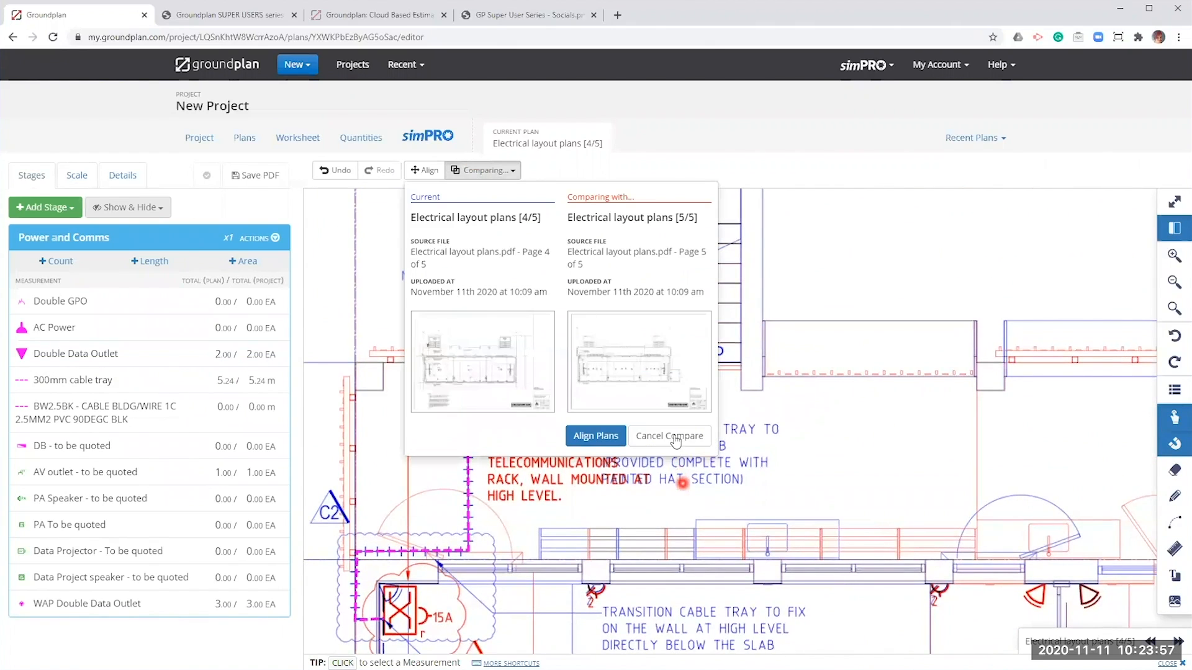
{"action": "left_click", "coordinate": [676, 438]}
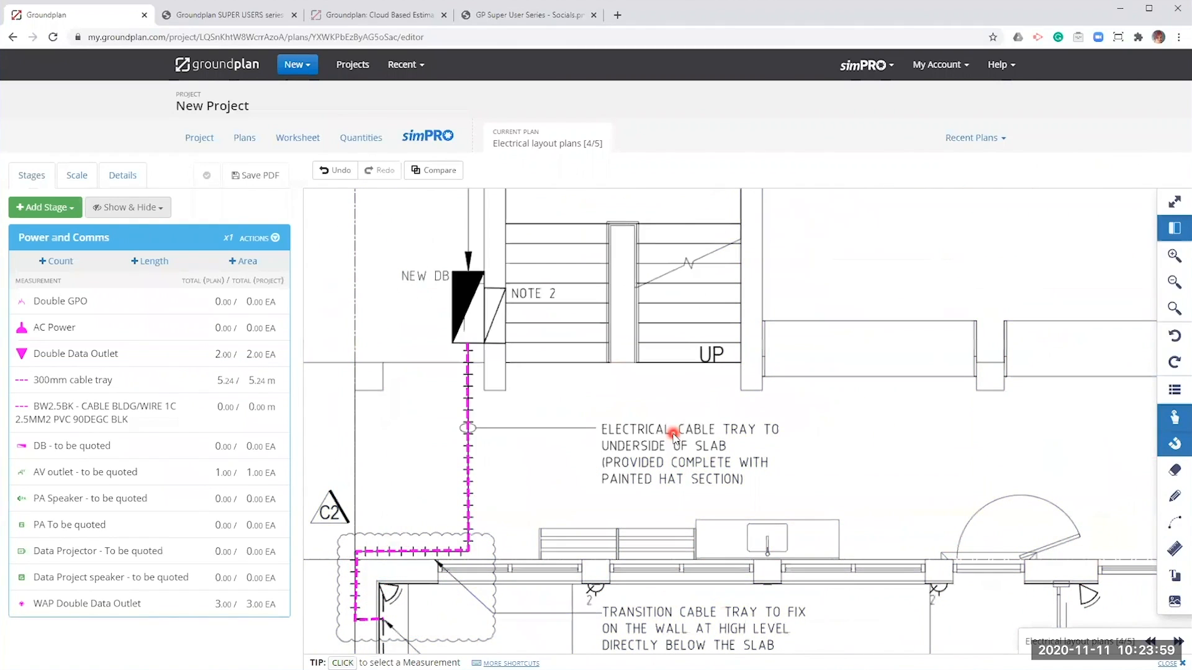
{"action": "left_click_drag", "start_coordinate": [618, 429], "coordinate": [603, 399]}
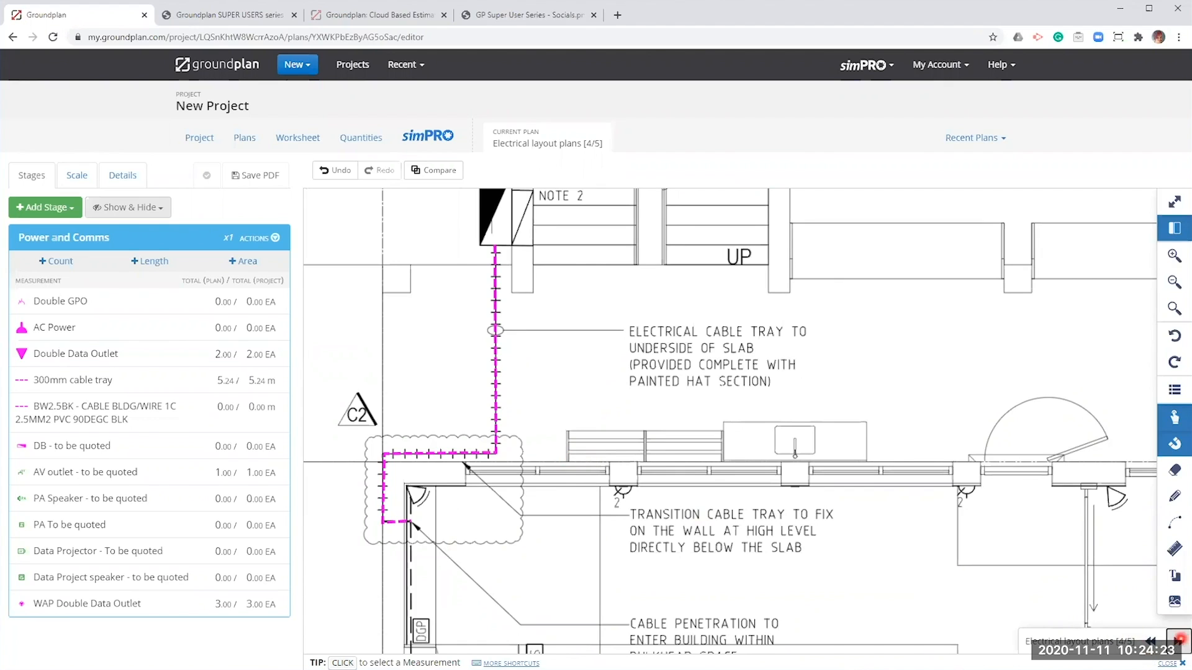
Go to plan Electrical layout plans [5/5] and examine the first floor power and communications layout
{"action": "left_click", "coordinate": [1179, 640]}
{"action": "scroll", "coordinate": [1051, 557], "scroll_direction": "up", "scroll_amount": 5}
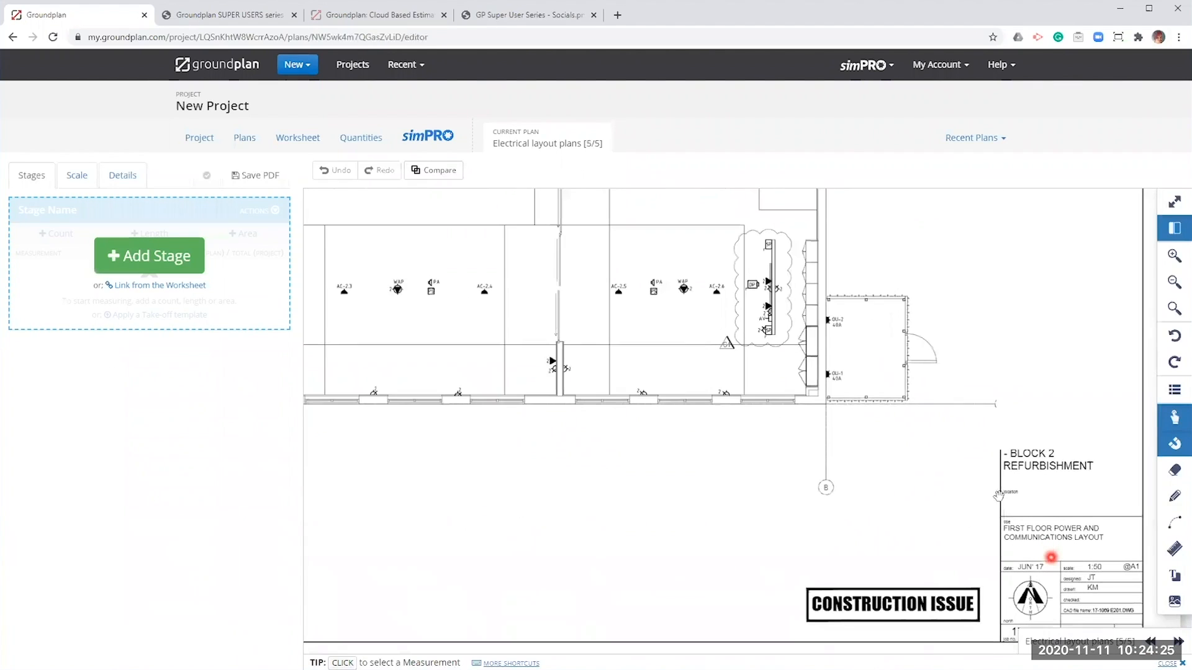
{"action": "left_click_drag", "start_coordinate": [368, 376], "coordinate": [763, 594]}
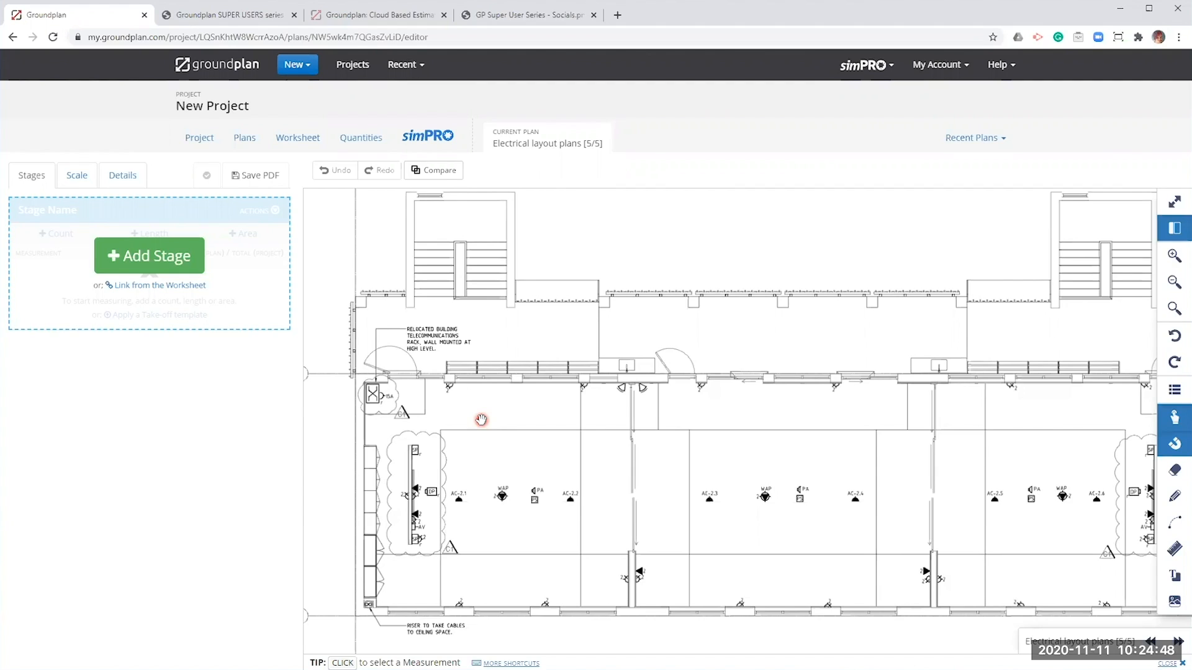
Open the project worksheet, show the totals by plan and review the Lighting stage's quantities for each plan
{"action": "left_click", "coordinate": [287, 141]}
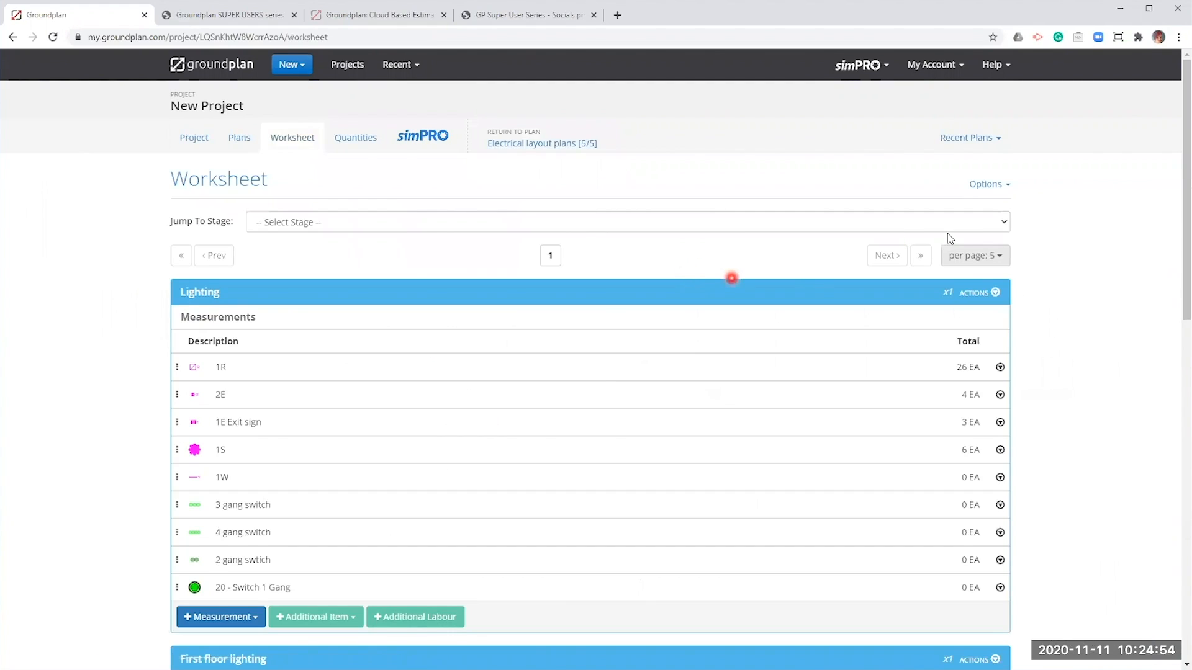
{"action": "left_click", "coordinate": [986, 184]}
{"action": "left_click", "coordinate": [959, 264]}
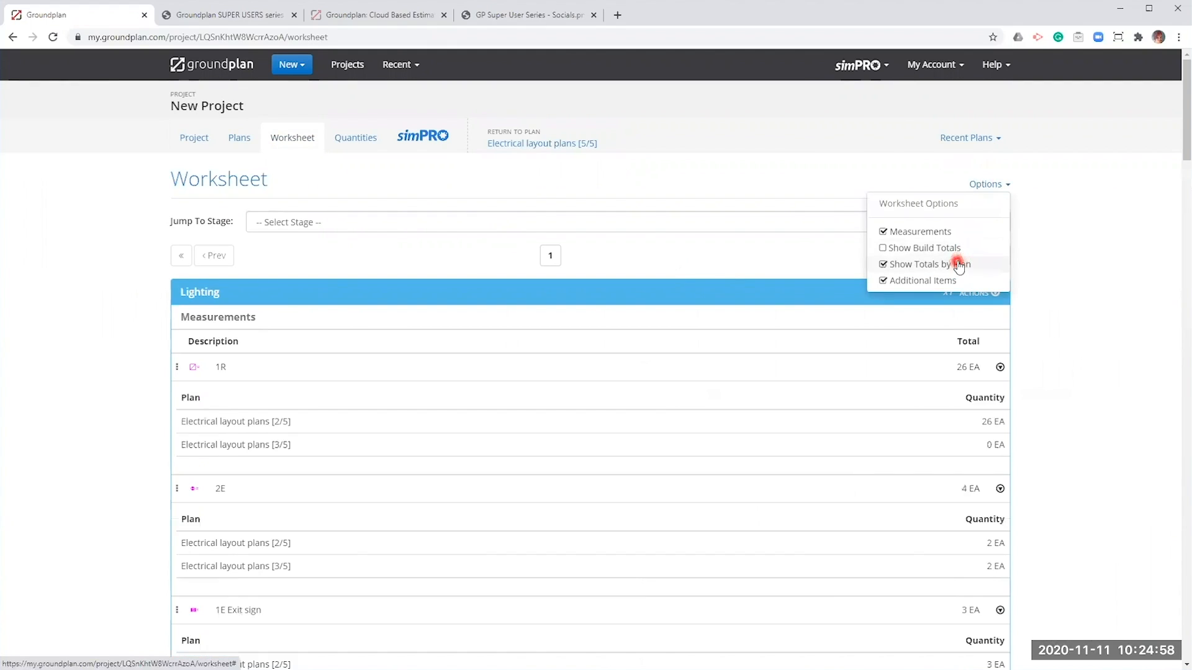
{"action": "scroll", "coordinate": [745, 336], "scroll_direction": "down", "scroll_amount": 3}
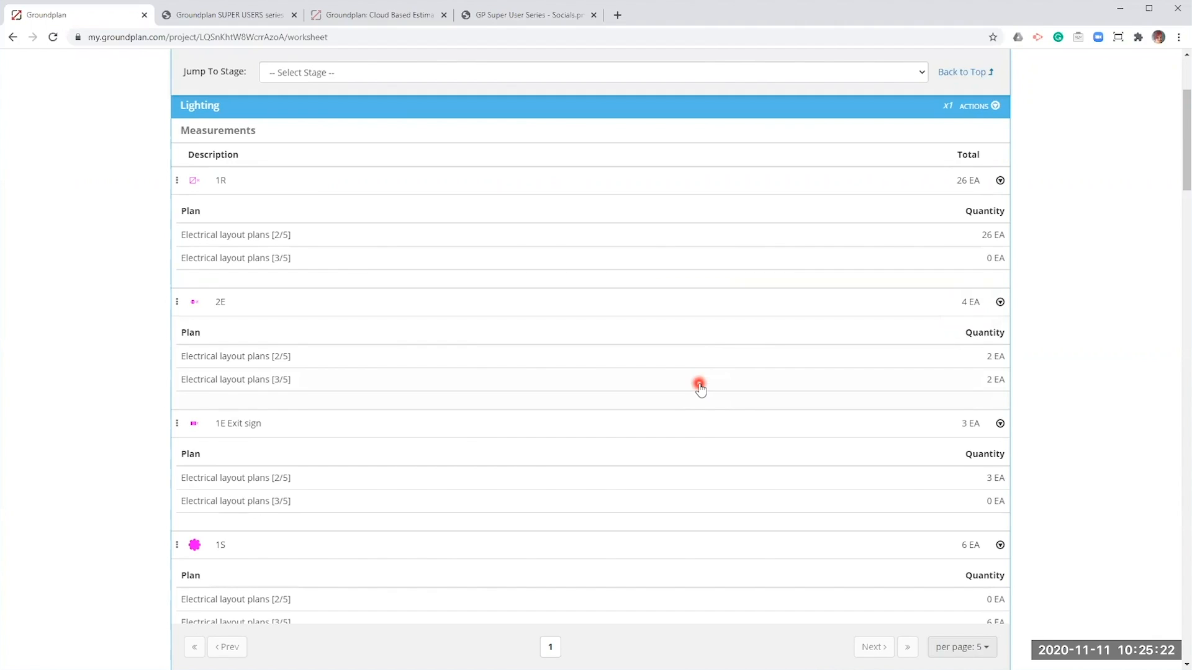
{"action": "scroll", "coordinate": [700, 388], "scroll_direction": "up", "scroll_amount": 3}
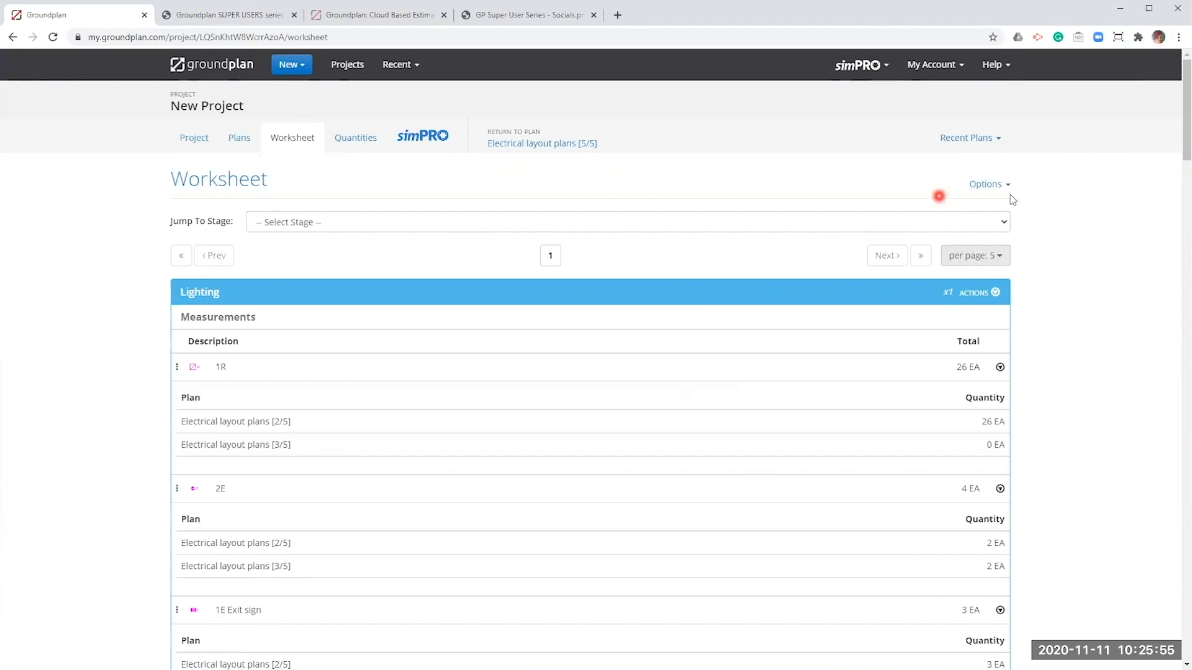
Switch the worksheet to build totals and review the parts under each measurement, from Lighting through Power and Comms
{"action": "left_click", "coordinate": [991, 186]}
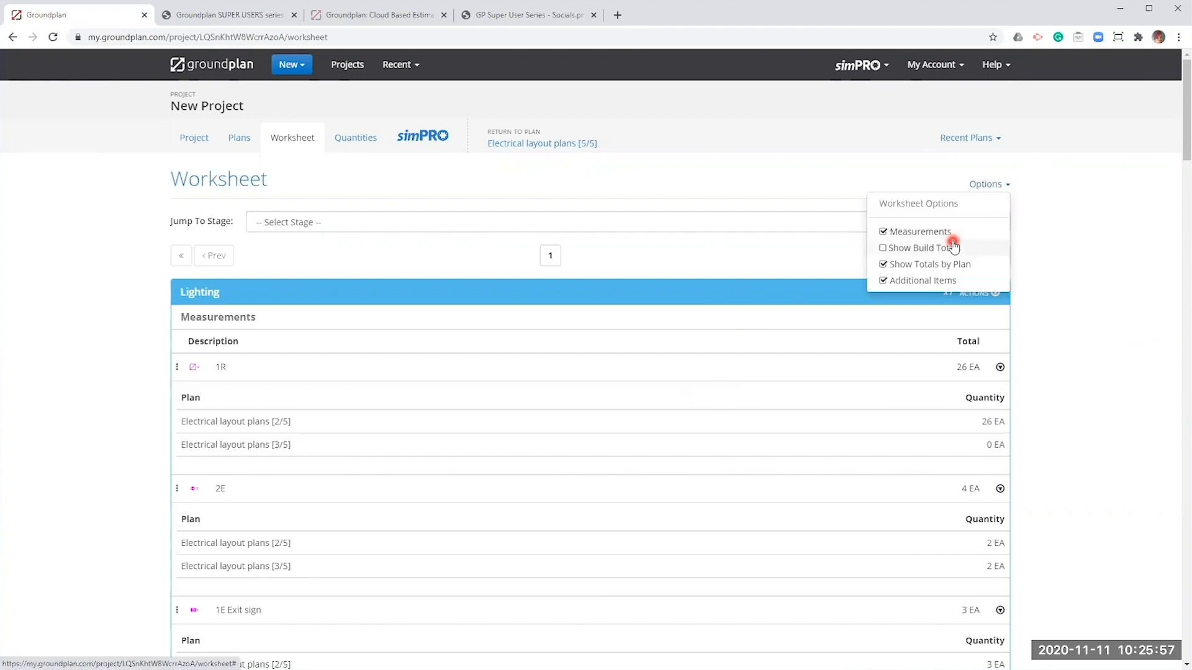
{"action": "left_click", "coordinate": [954, 247]}
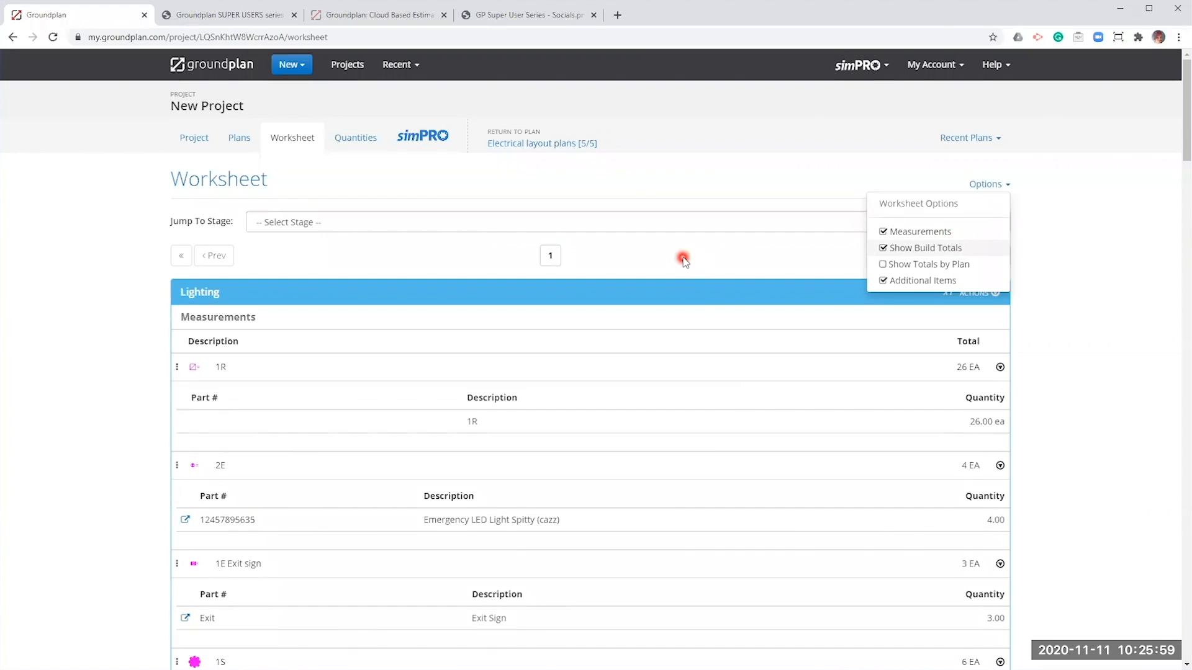
{"action": "scroll", "coordinate": [683, 257], "scroll_direction": "down", "scroll_amount": 1}
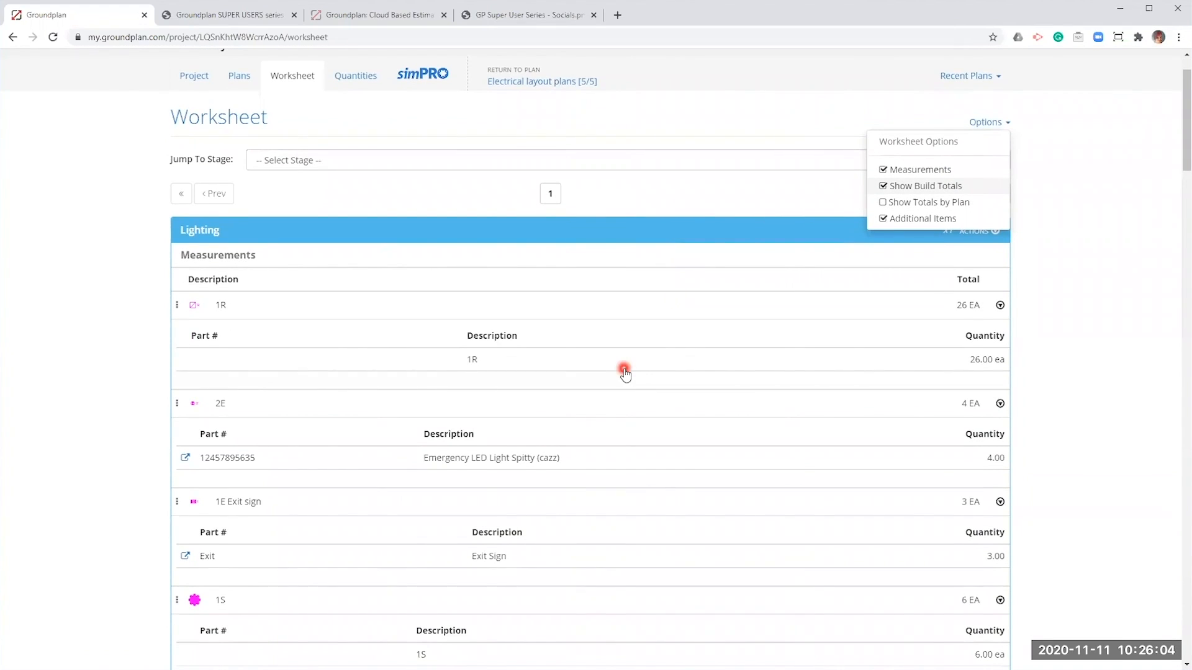
{"action": "scroll", "coordinate": [625, 371], "scroll_direction": "down", "scroll_amount": 2}
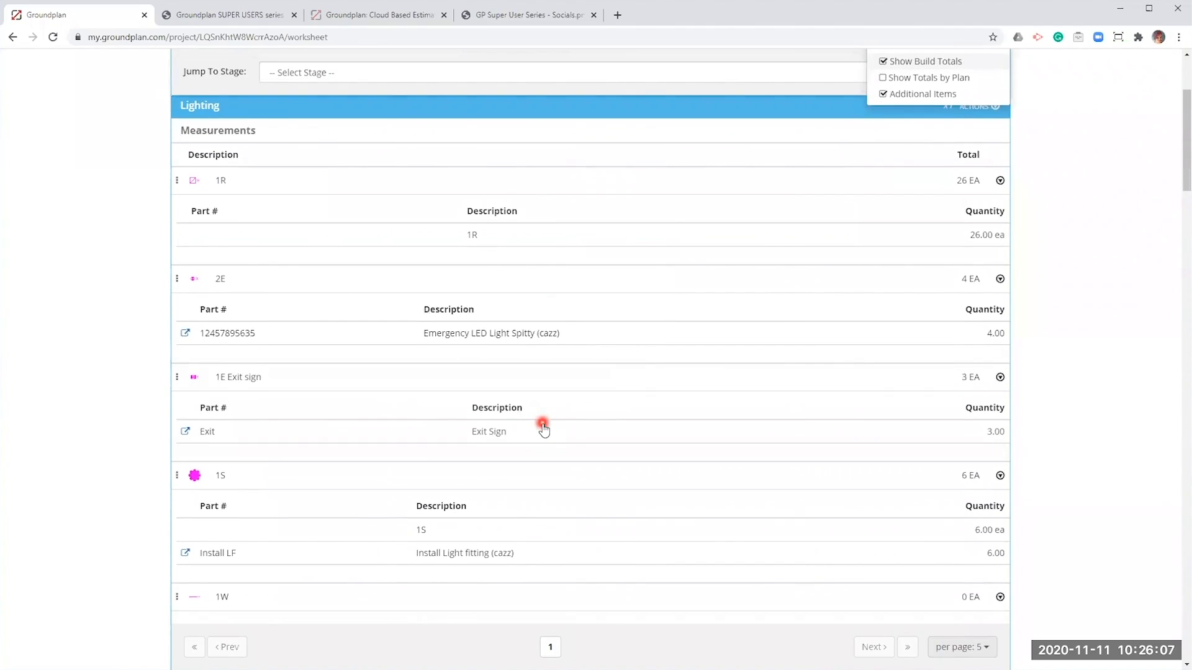
{"action": "scroll", "coordinate": [544, 427], "scroll_direction": "down", "scroll_amount": 8}
{"action": "scroll", "coordinate": [543, 427], "scroll_direction": "down", "scroll_amount": 20}
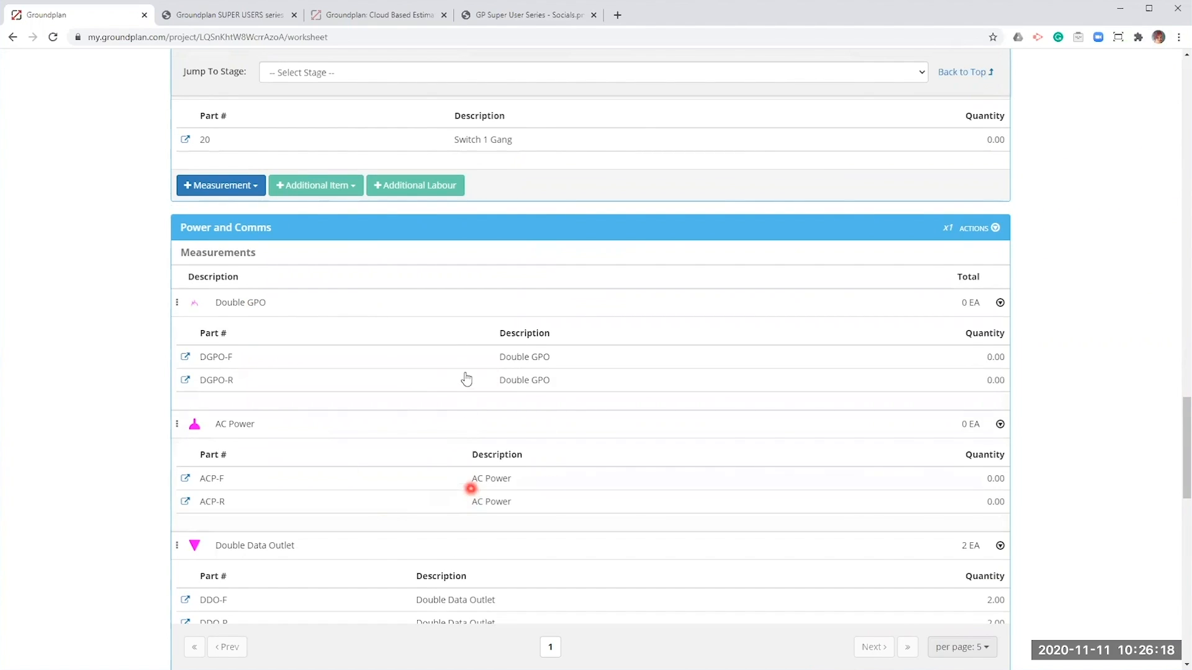
{"action": "left_click", "coordinate": [964, 72]}
{"action": "scroll", "coordinate": [667, 373], "scroll_direction": "down", "scroll_amount": 2}
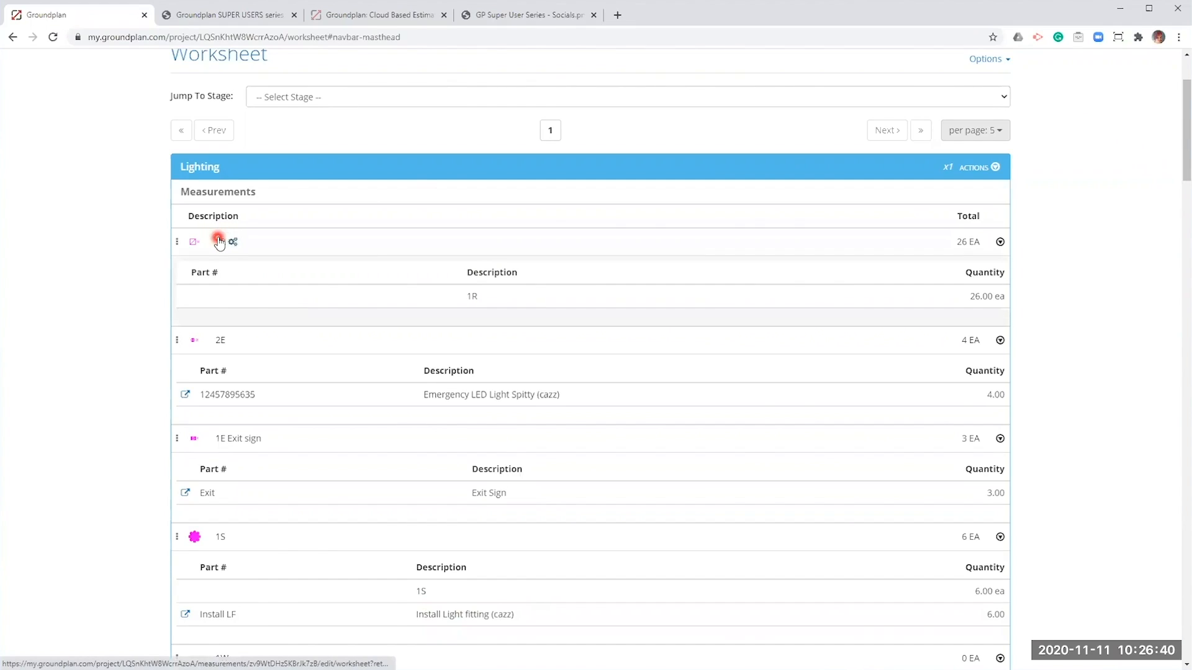
Edit the 1R lighting measurement and search the Cazz group of simPRO pre-builds for "instal"
{"action": "left_click", "coordinate": [219, 242]}
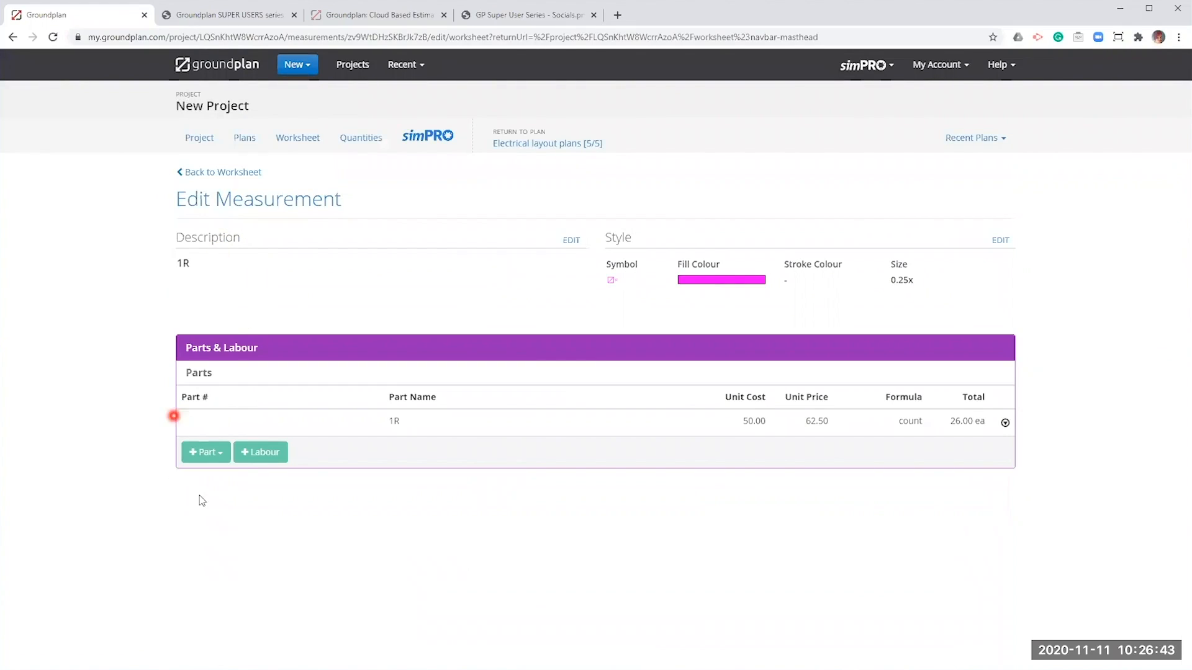
{"action": "left_click", "coordinate": [211, 453]}
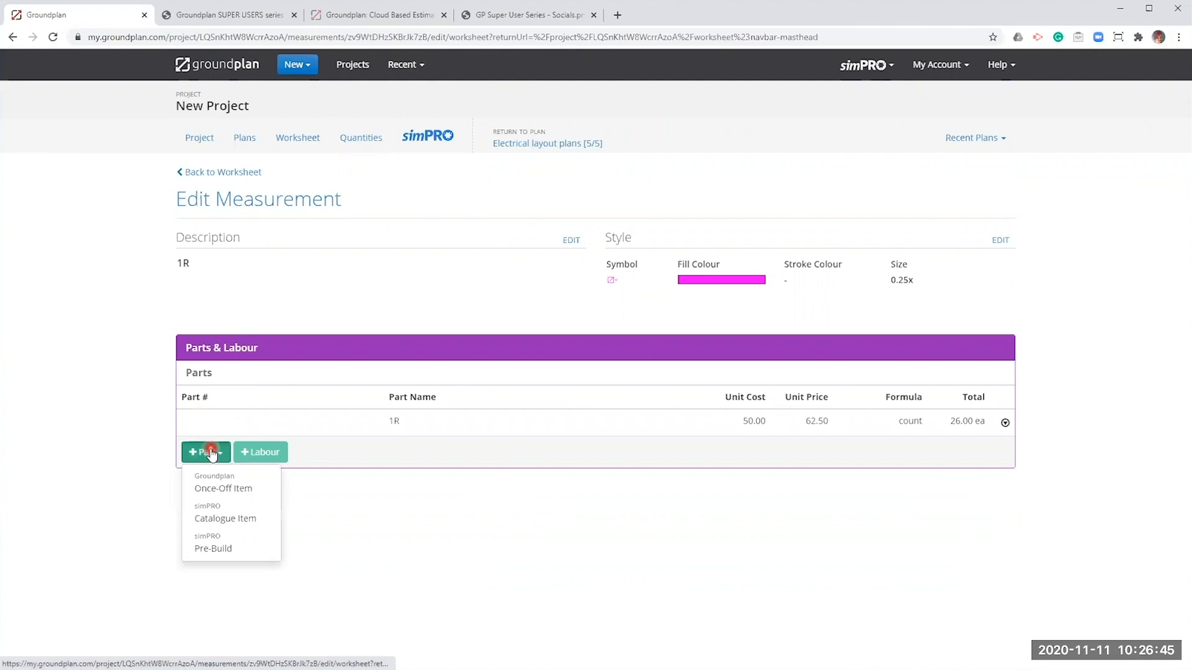
{"action": "left_click", "coordinate": [213, 549]}
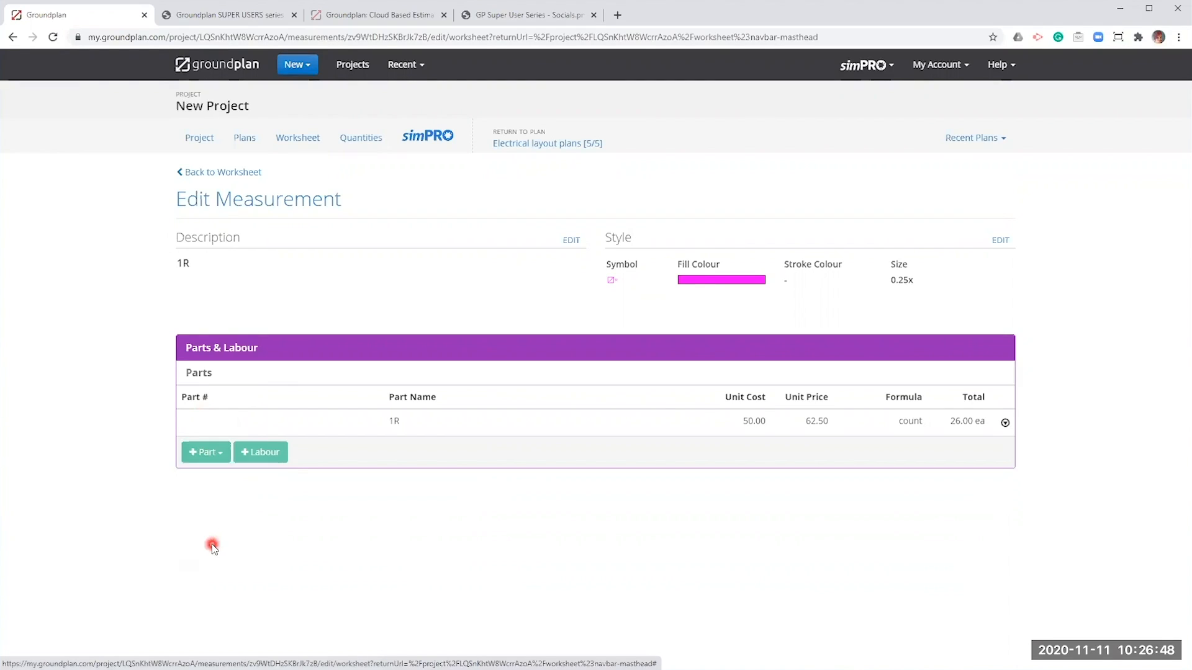
{"action": "left_click", "coordinate": [463, 138]}
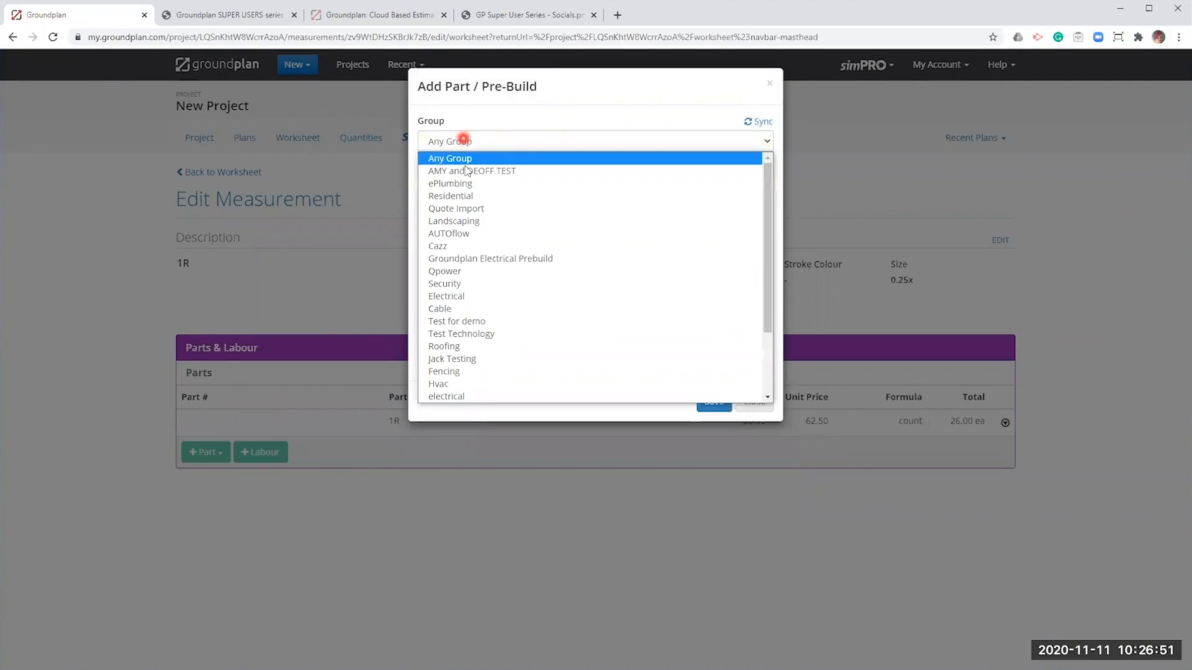
{"action": "left_click", "coordinate": [466, 257]}
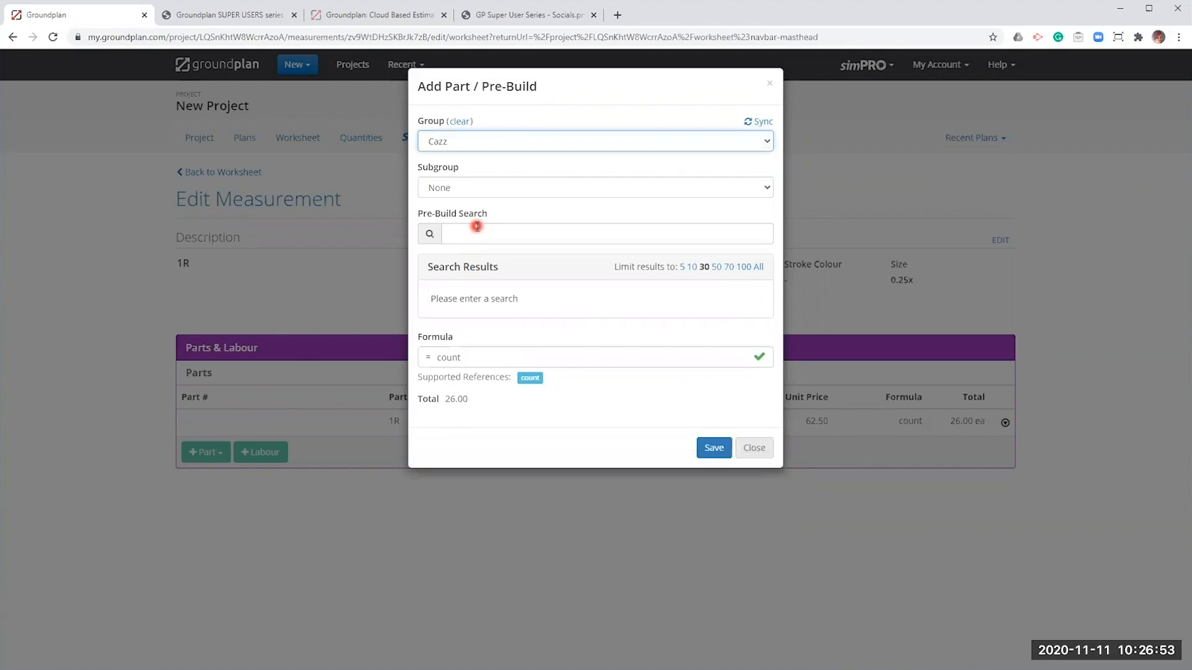
{"action": "left_click", "coordinate": [476, 230]}
{"action": "type", "text": "instal"}
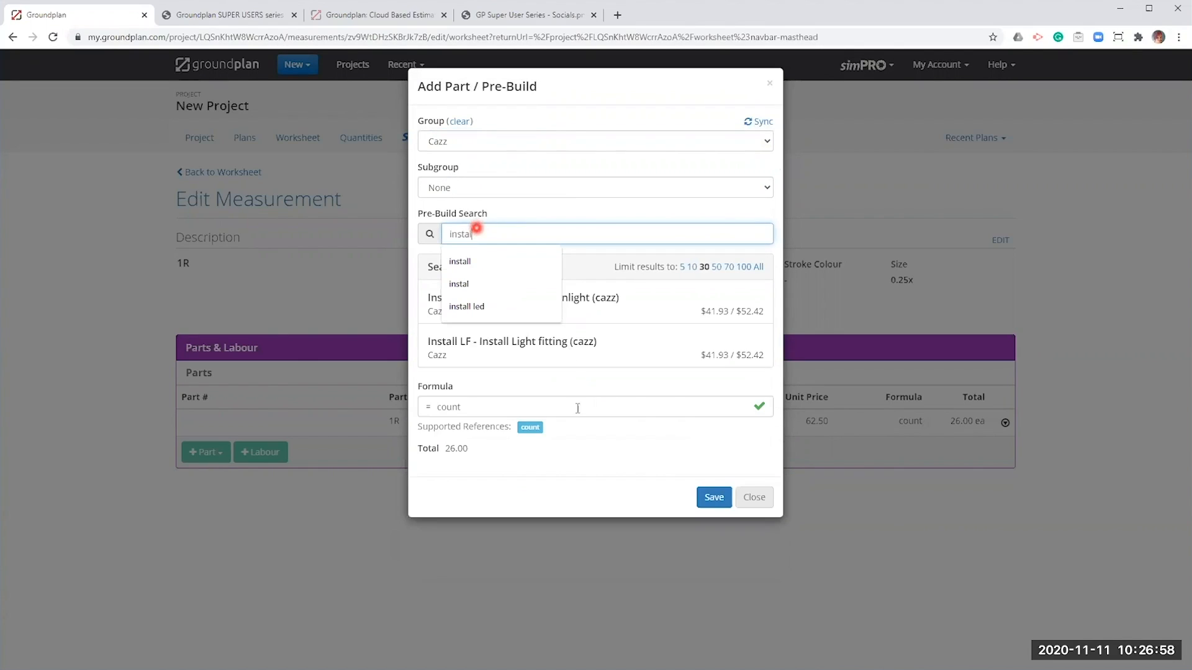
Add the pre-build Install LF - Install Light fitting (cazz) to the 1R measurement with the formula count*2
{"action": "left_click", "coordinate": [582, 388]}
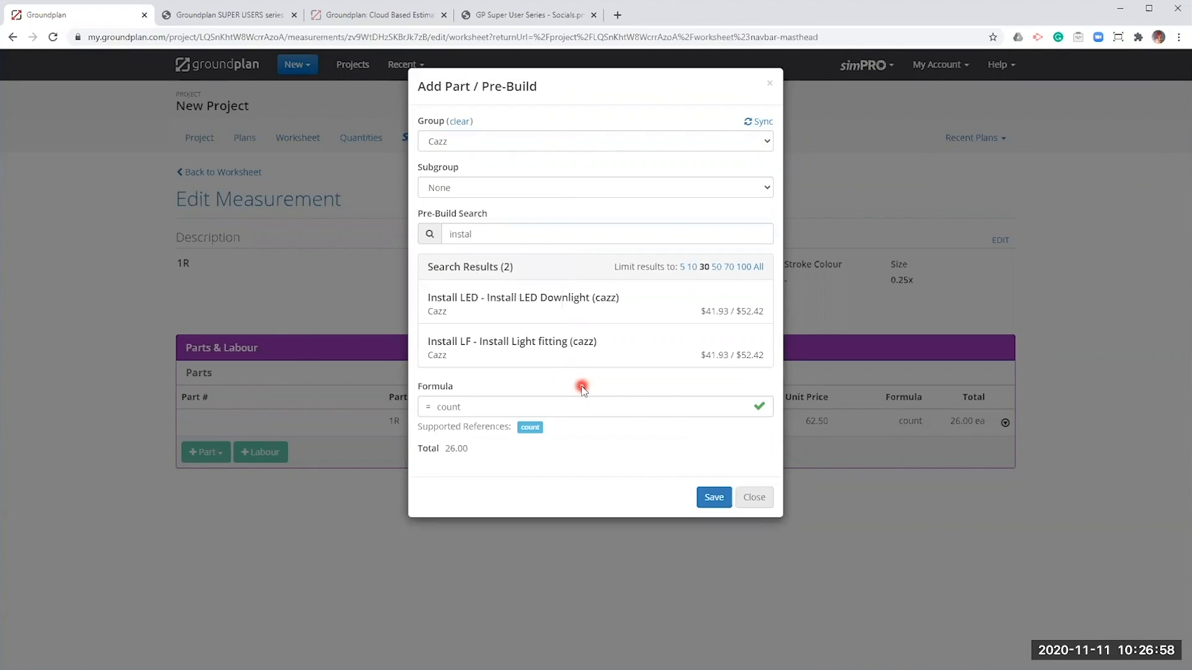
{"action": "left_click", "coordinate": [506, 348]}
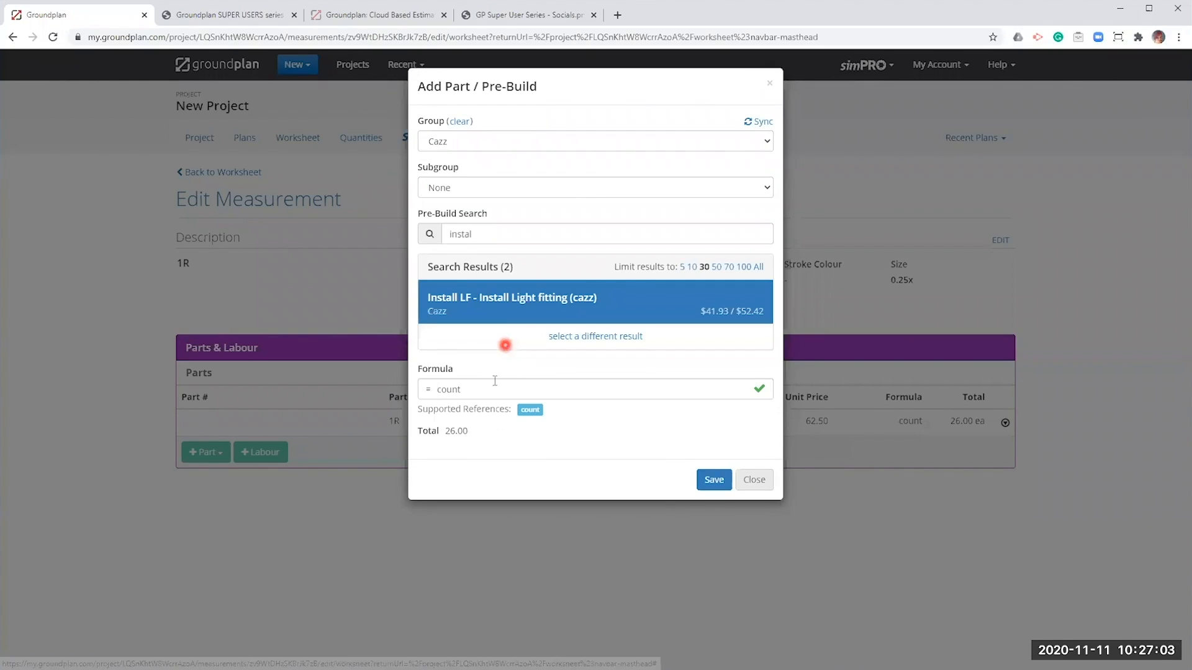
{"action": "left_click", "coordinate": [492, 386]}
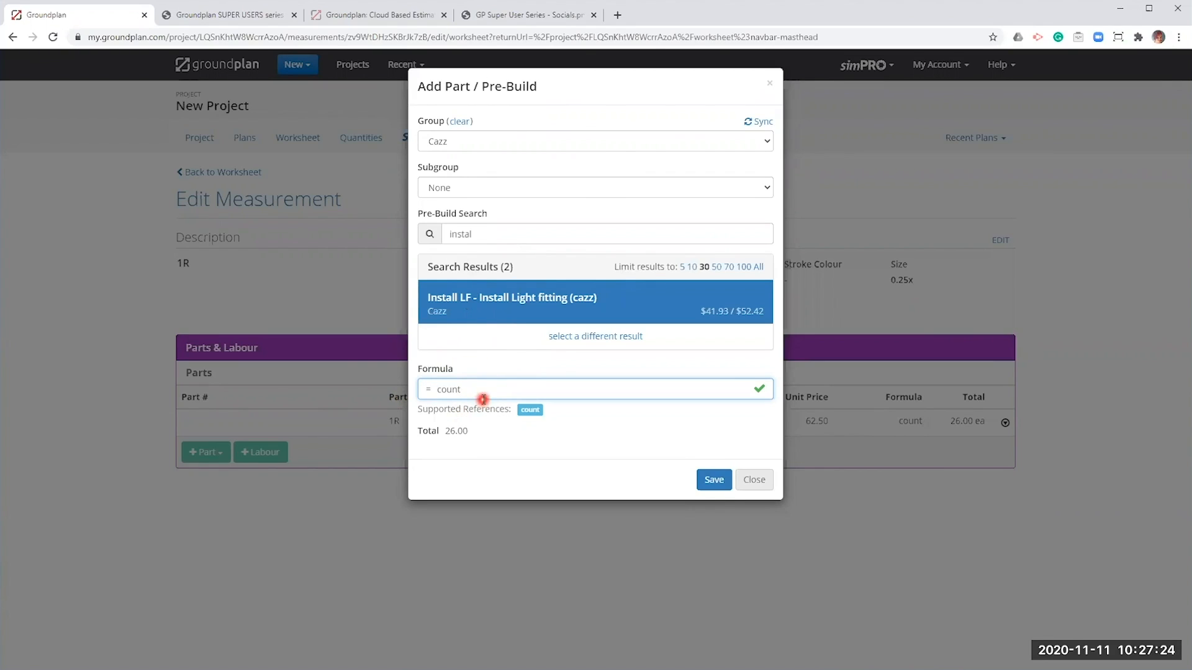
{"action": "type", "text": "*2"}
{"action": "left_click", "coordinate": [714, 480]}
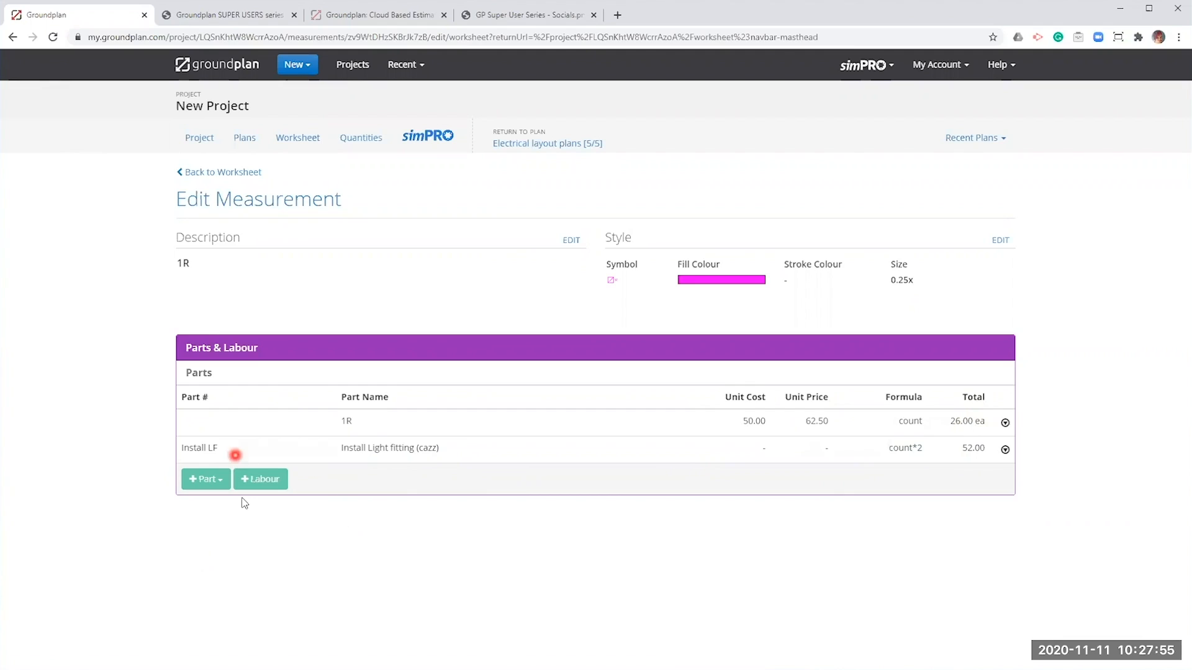
Add a labour entry "Lighting labour" in hours to the 1R measurement with the formula count*0.25
{"action": "left_click", "coordinate": [276, 482]}
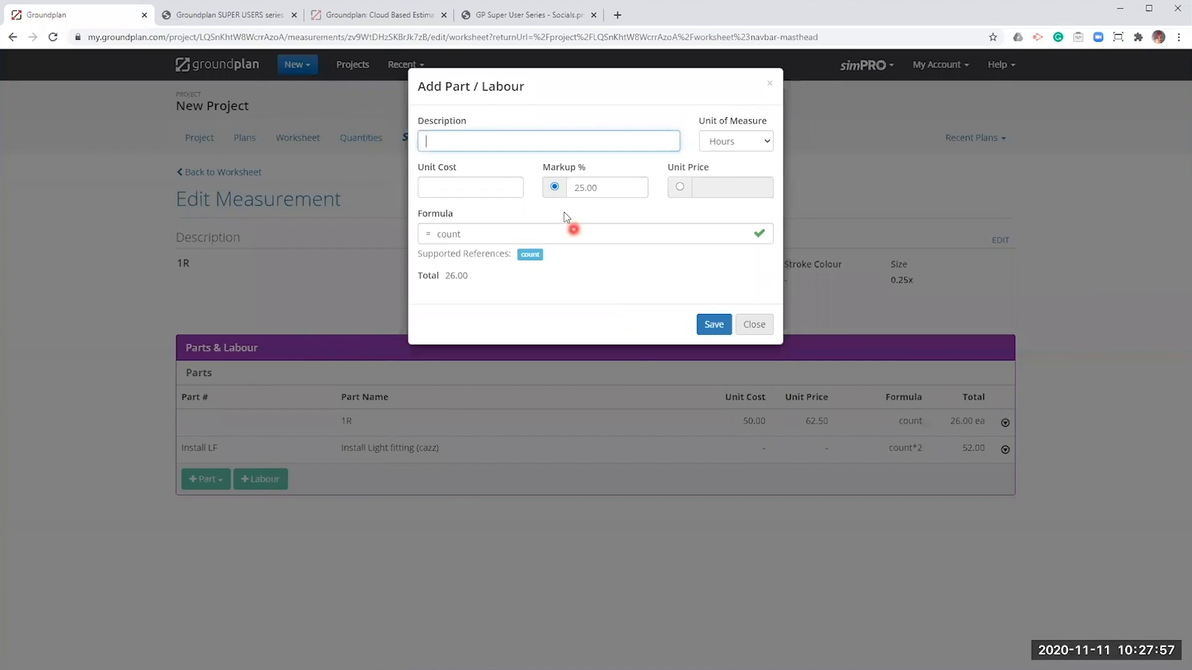
{"action": "type", "text": "Lighting labour"}
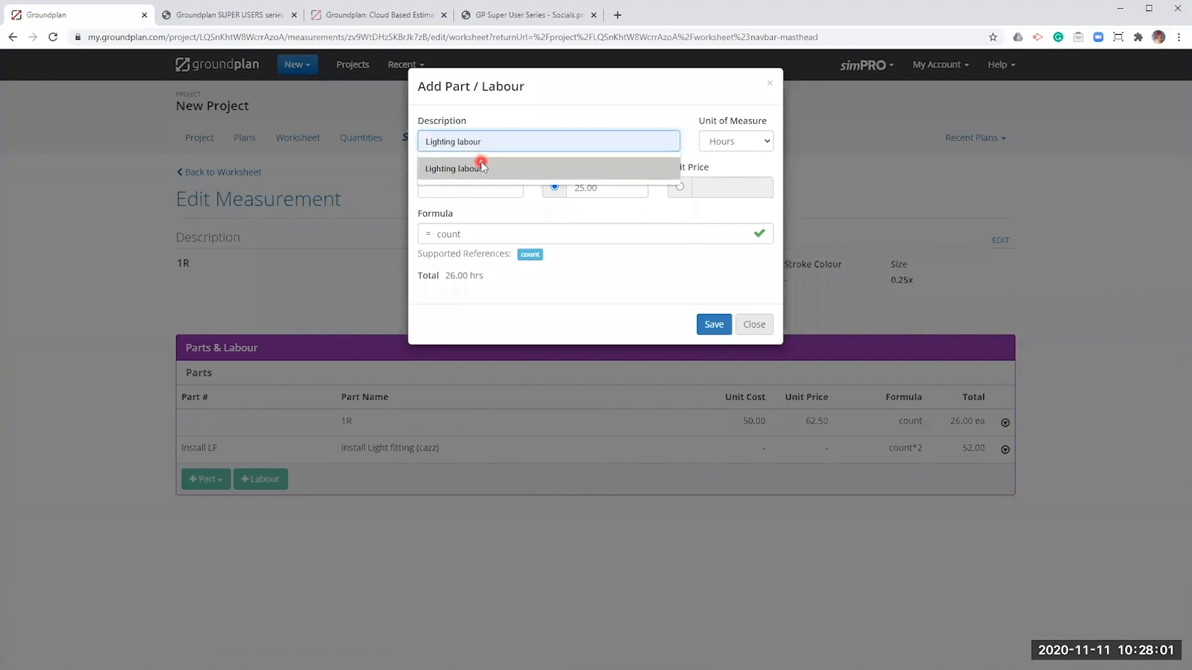
{"action": "left_click", "coordinate": [482, 166]}
{"action": "left_click", "coordinate": [494, 234]}
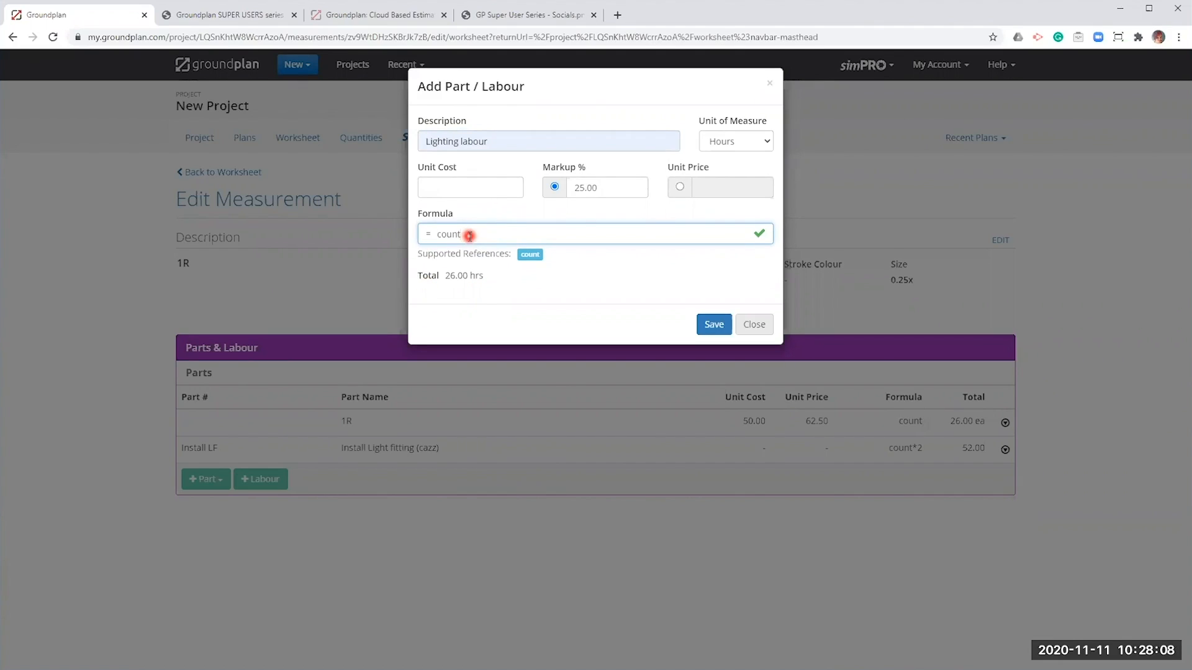
{"action": "type", "text": "*"}
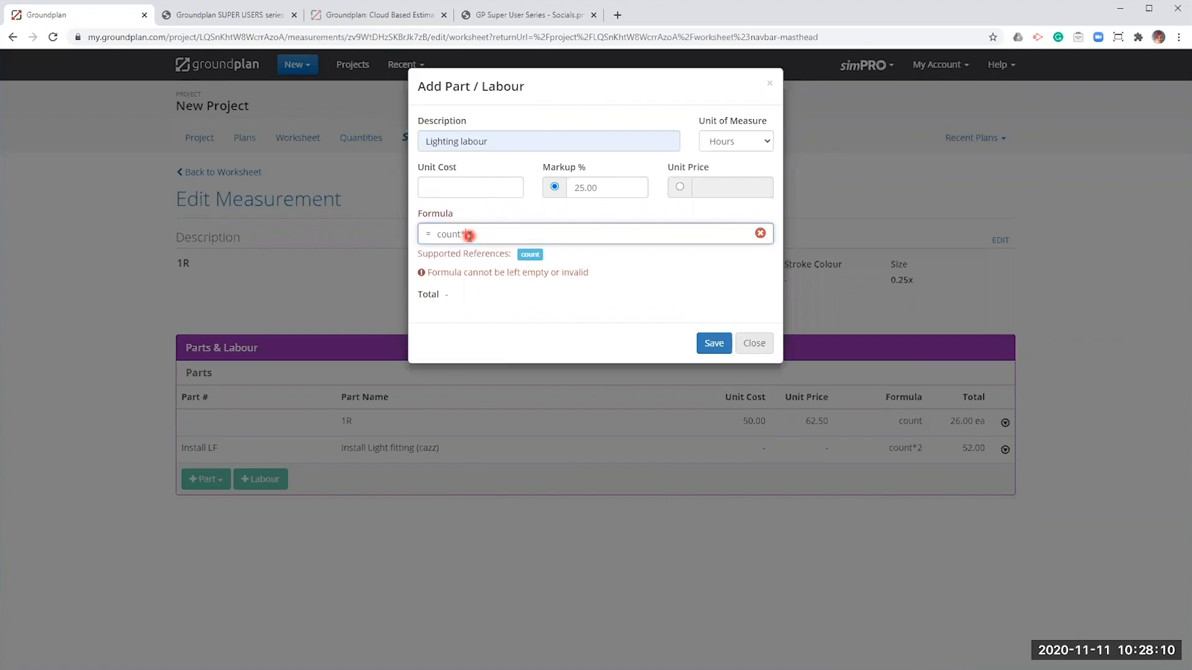
{"action": "type", "text": "0.25"}
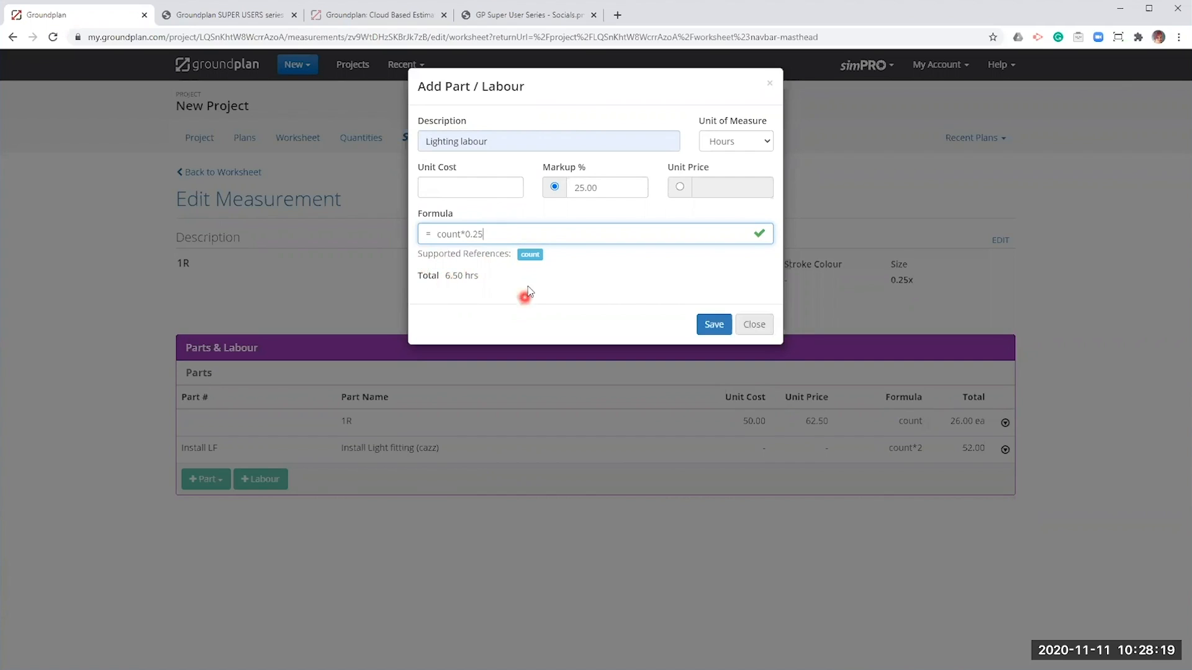
{"action": "left_click", "coordinate": [716, 326]}
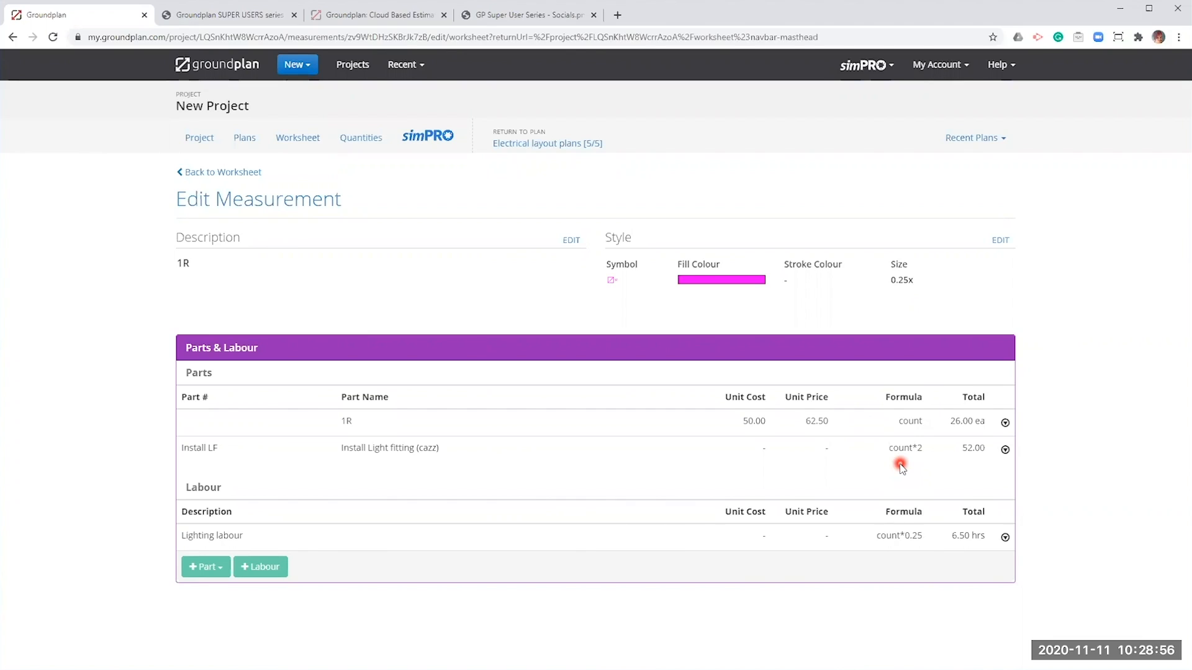
Return to the worksheet, show the build totals and review the parts and labour under the Lighting measurements
{"action": "left_click", "coordinate": [217, 172]}
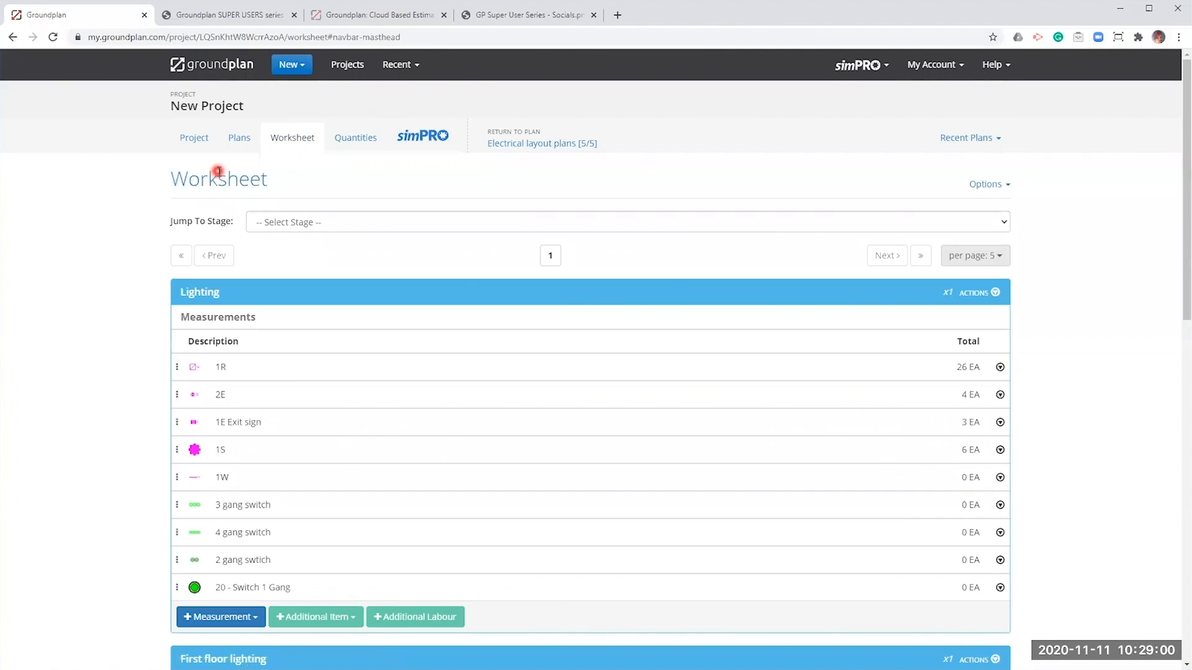
{"action": "left_click", "coordinate": [984, 183]}
{"action": "left_click", "coordinate": [943, 231]}
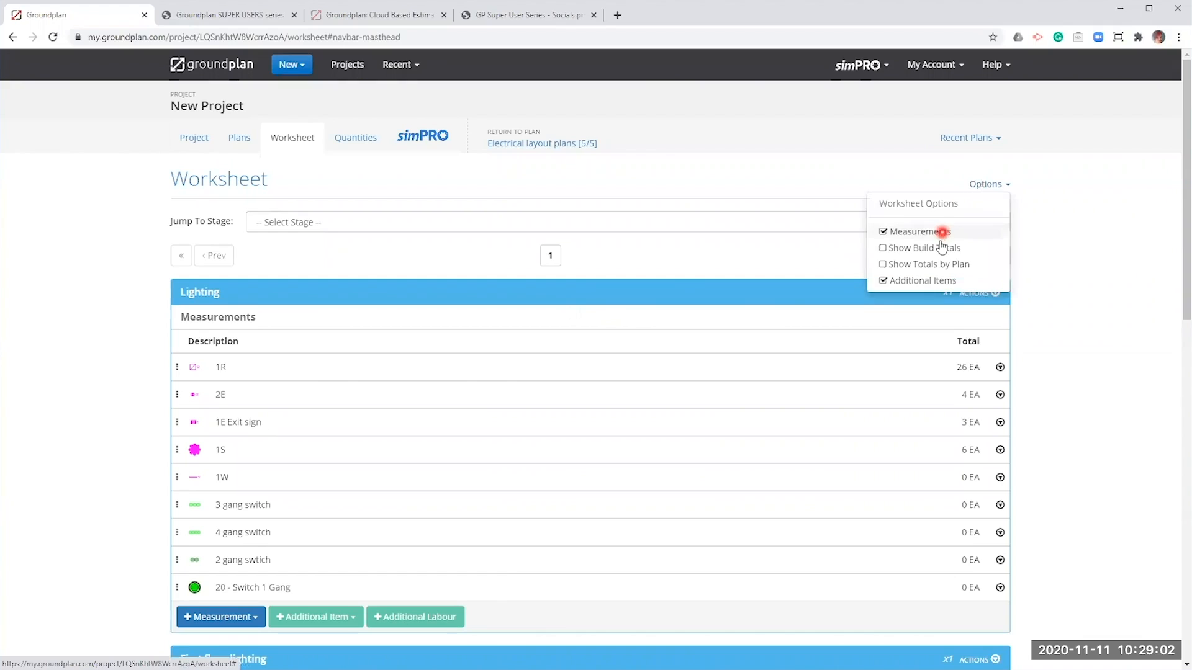
{"action": "left_click", "coordinate": [942, 247]}
{"action": "scroll", "coordinate": [725, 273], "scroll_direction": "down", "scroll_amount": 4}
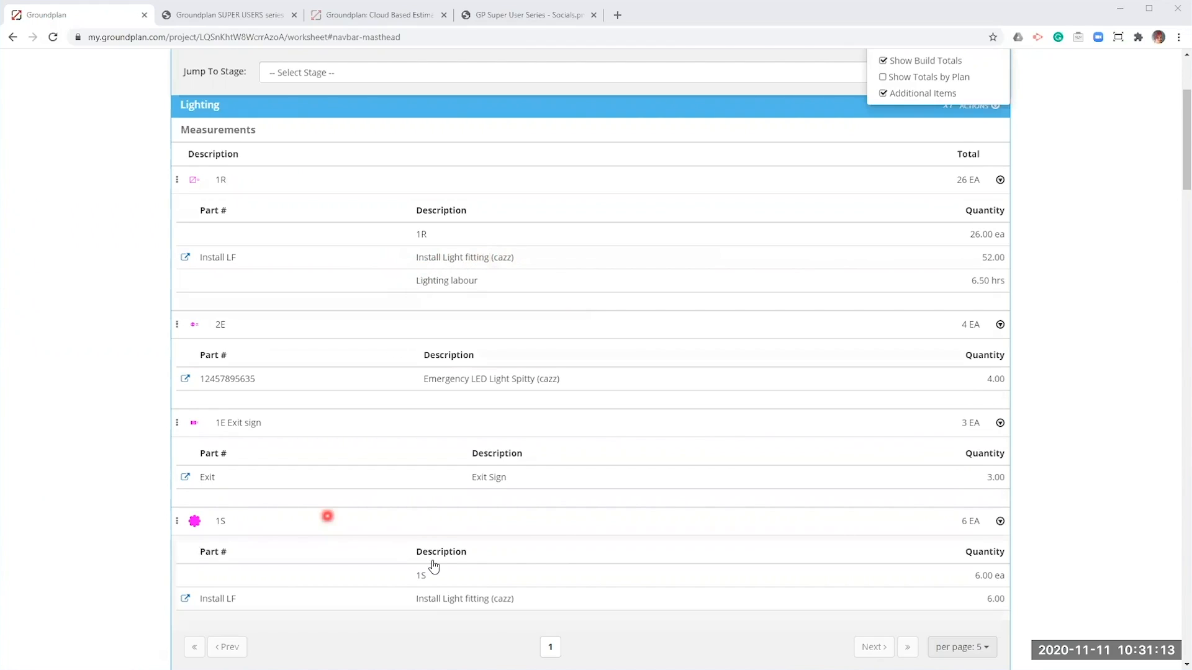
{"action": "scroll", "coordinate": [523, 156], "scroll_direction": "down", "scroll_amount": 1}
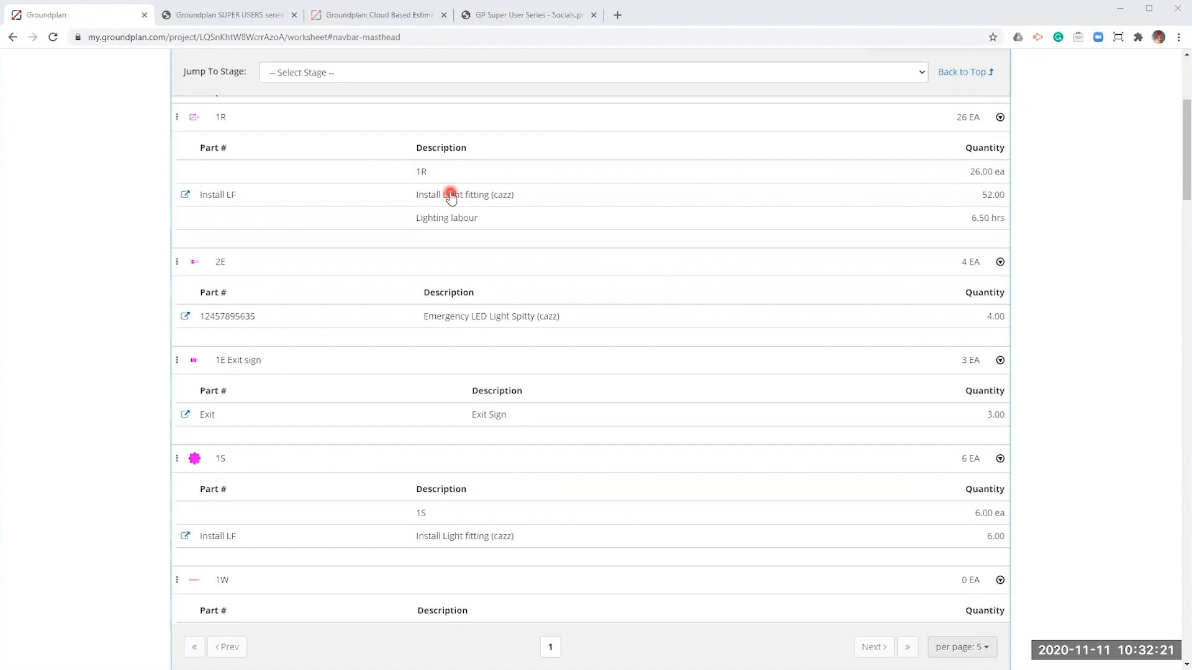
Delete the First floor lighting stage and its associated measurements from all plans
{"action": "scroll", "coordinate": [522, 203], "scroll_direction": "down", "scroll_amount": 3}
{"action": "scroll", "coordinate": [520, 200], "scroll_direction": "down", "scroll_amount": 10}
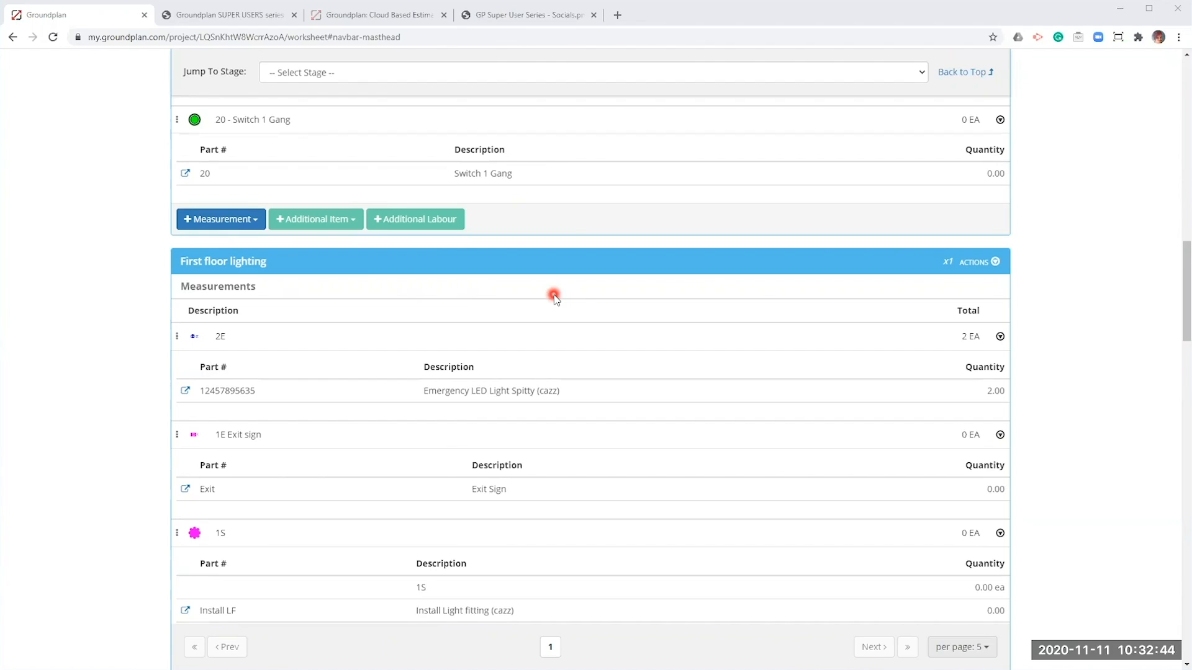
{"action": "left_click", "coordinate": [974, 261]}
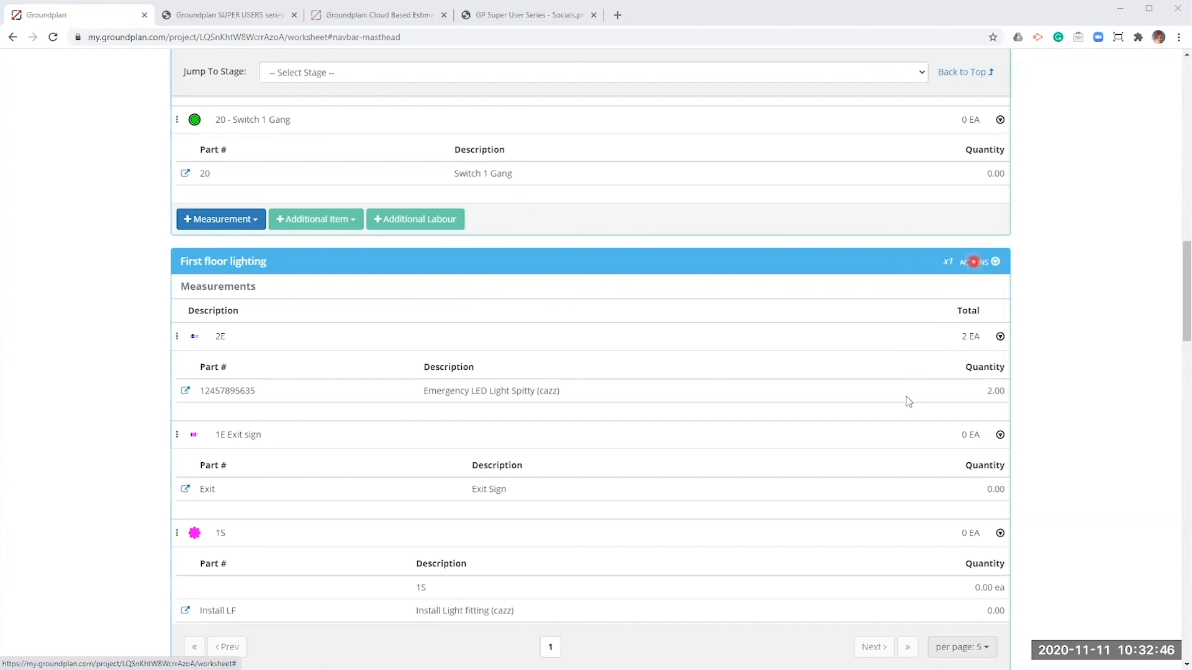
{"action": "left_click", "coordinate": [908, 386]}
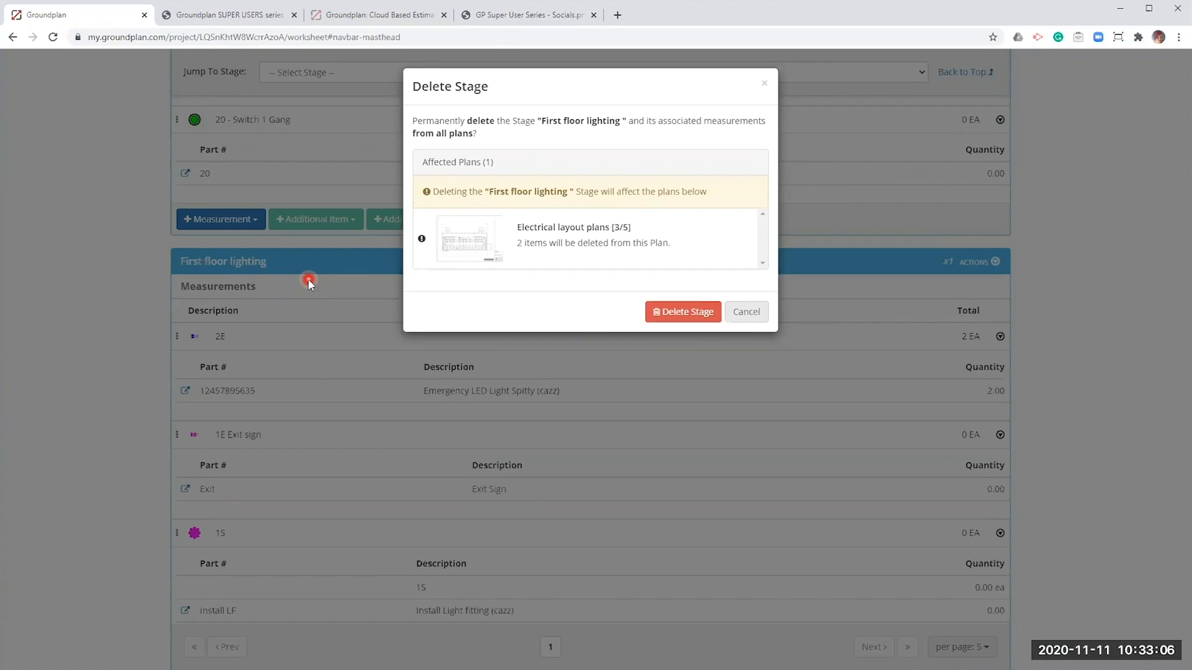
{"action": "left_click", "coordinate": [683, 311]}
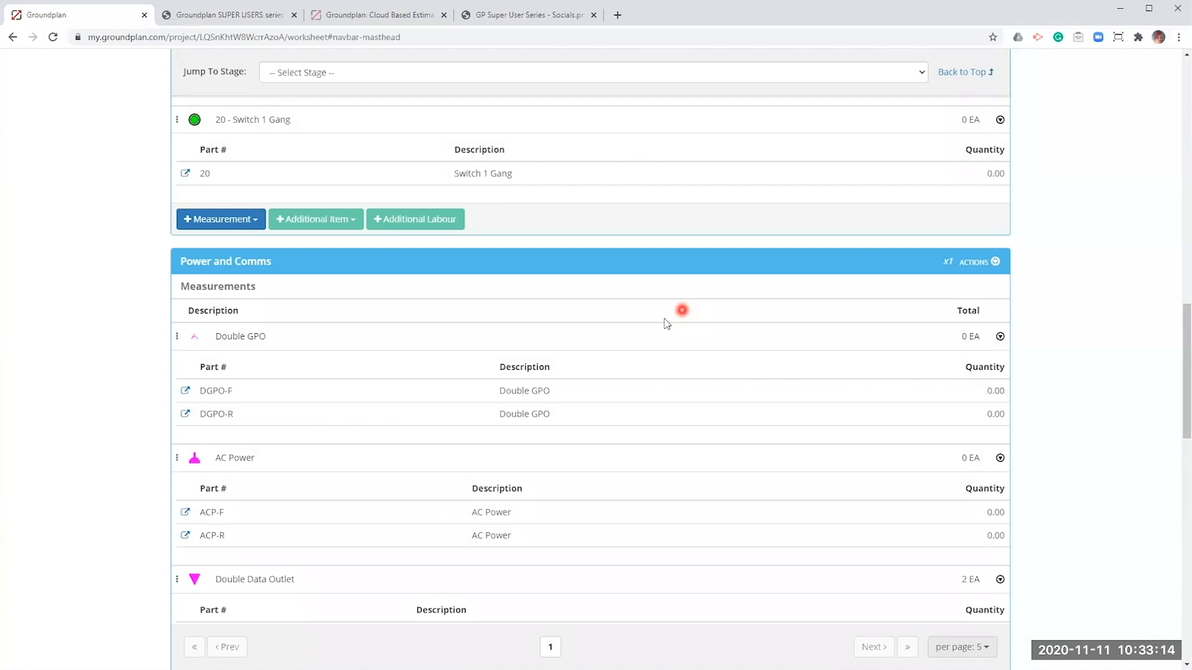
Add the simPRO pre-build Sundries, searched for across any group, to the Lighting stage as an additional item with quantity 500
{"action": "scroll", "coordinate": [631, 319], "scroll_direction": "up", "scroll_amount": 2}
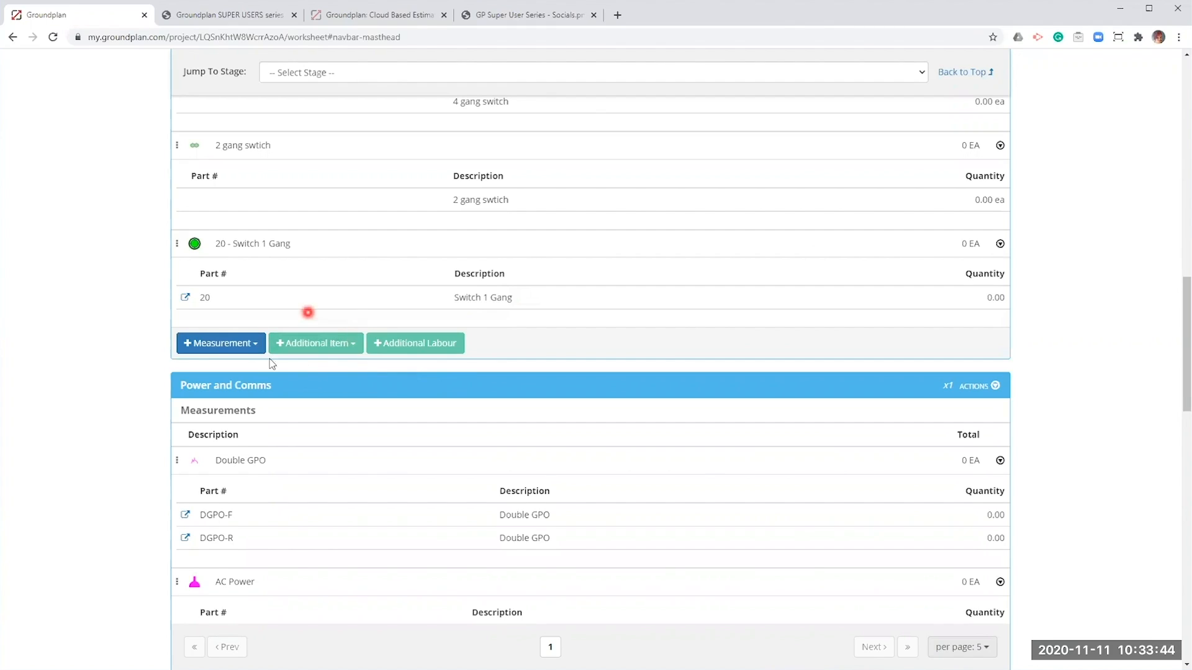
{"action": "left_click", "coordinate": [329, 349]}
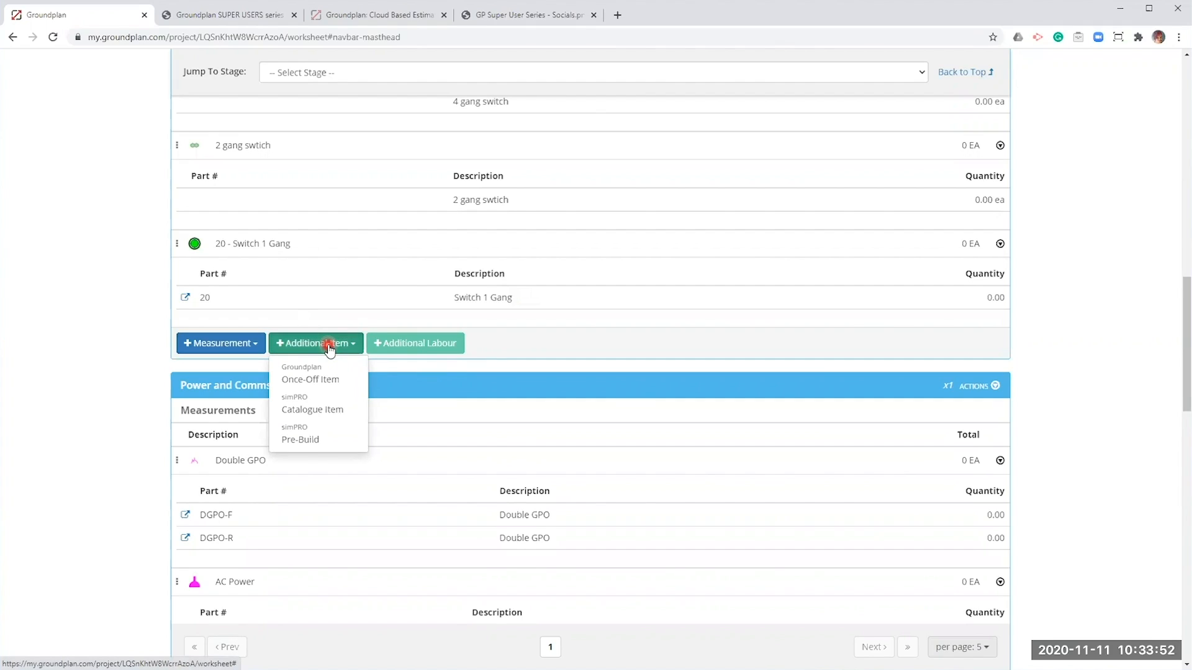
{"action": "left_click", "coordinate": [308, 438]}
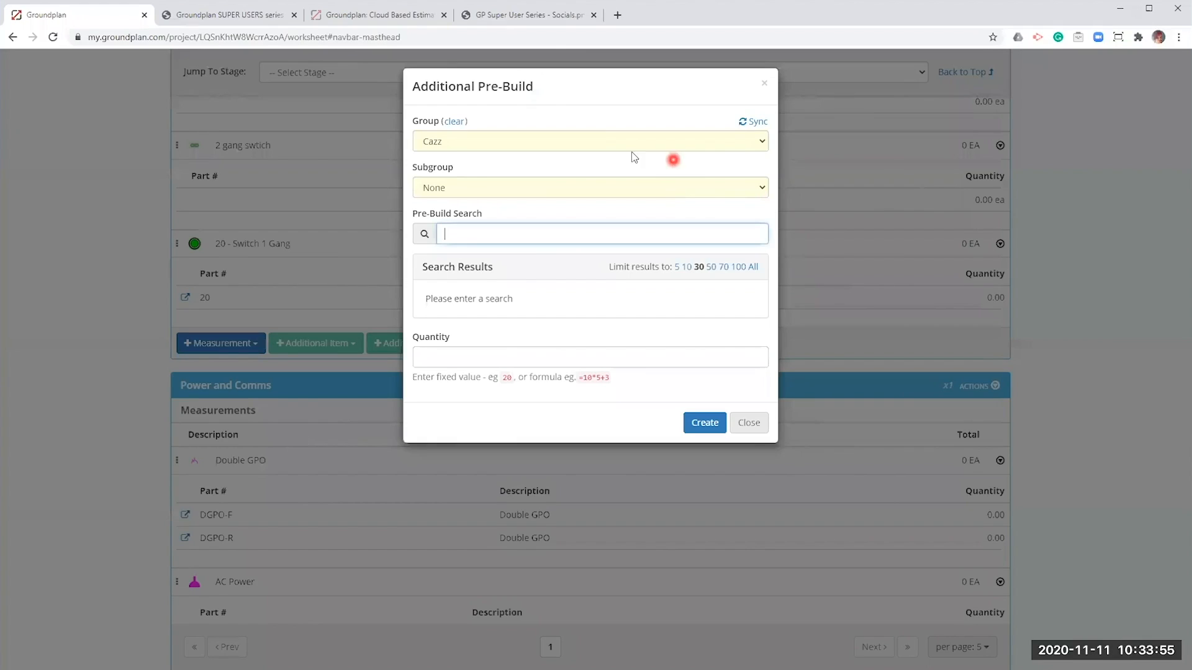
{"action": "left_click", "coordinate": [455, 121]}
{"action": "left_click", "coordinate": [504, 185]}
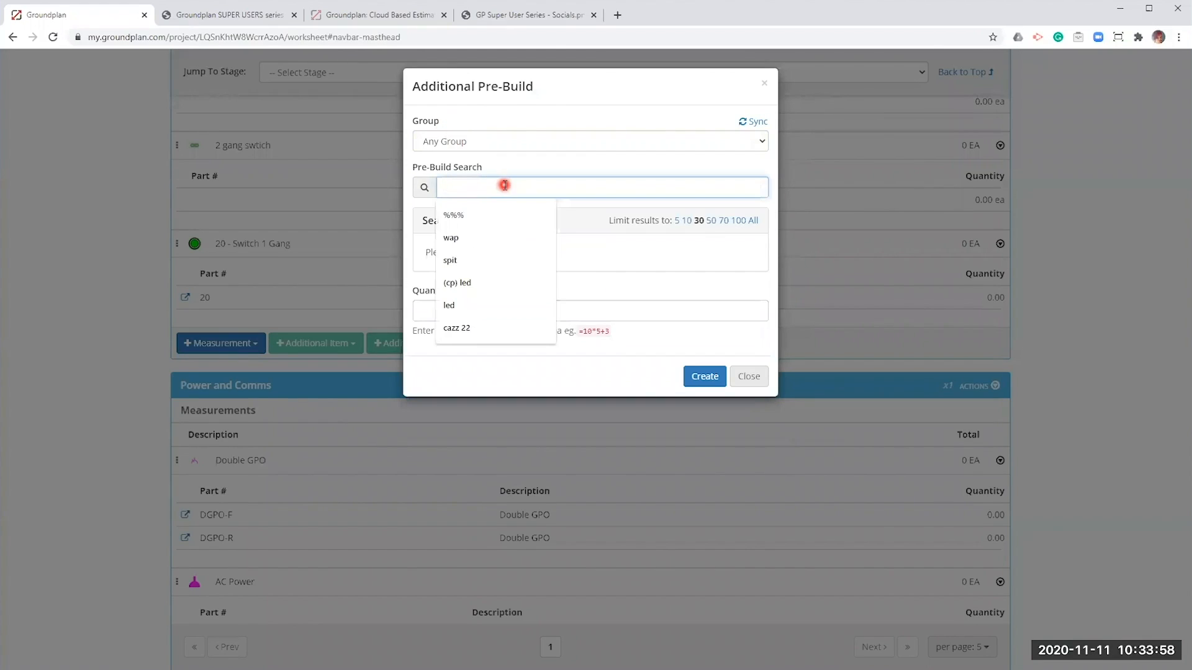
{"action": "type", "text": "sund"}
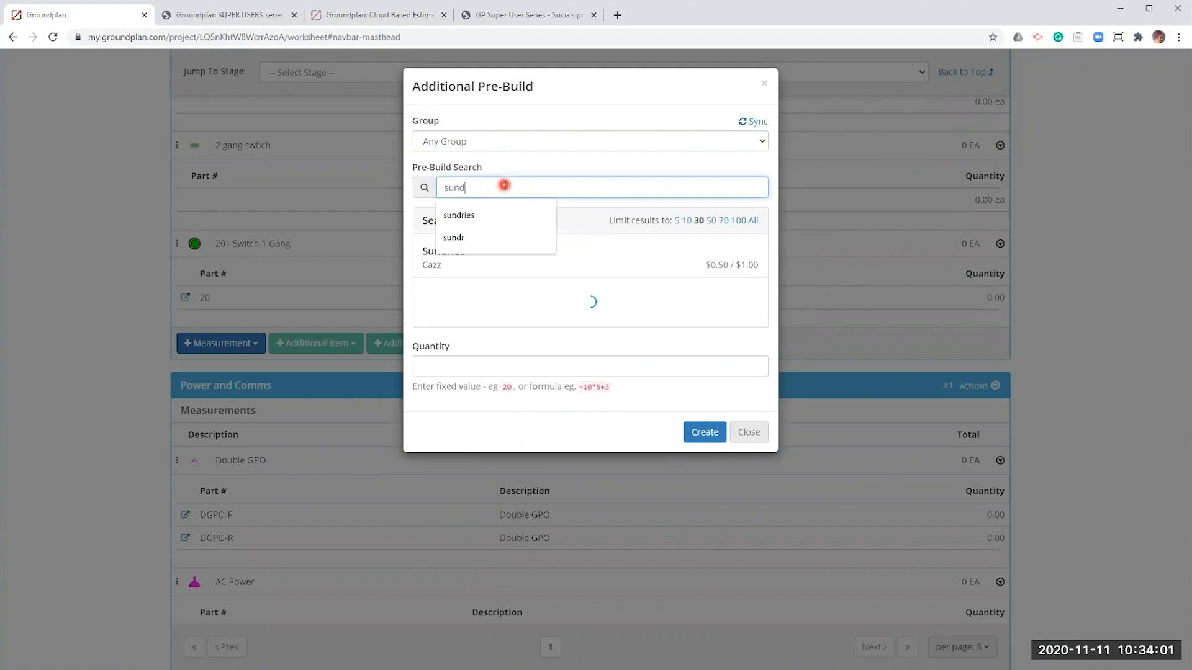
{"action": "left_click", "coordinate": [504, 215]}
{"action": "left_click", "coordinate": [470, 260]}
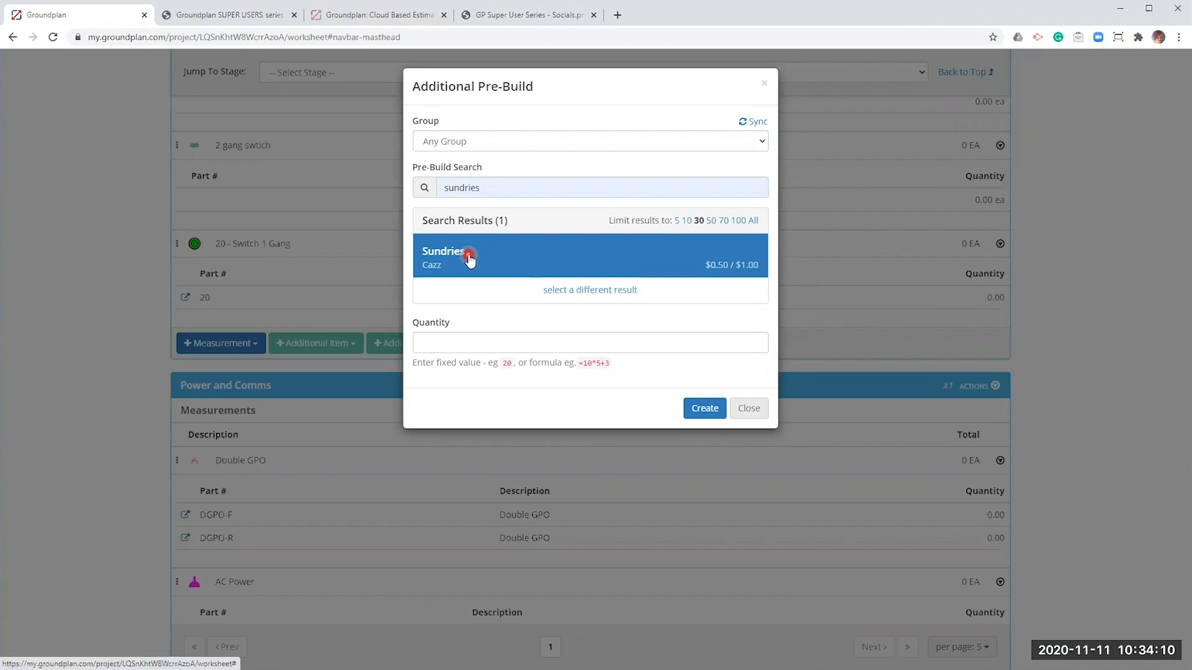
{"action": "left_click", "coordinate": [469, 339]}
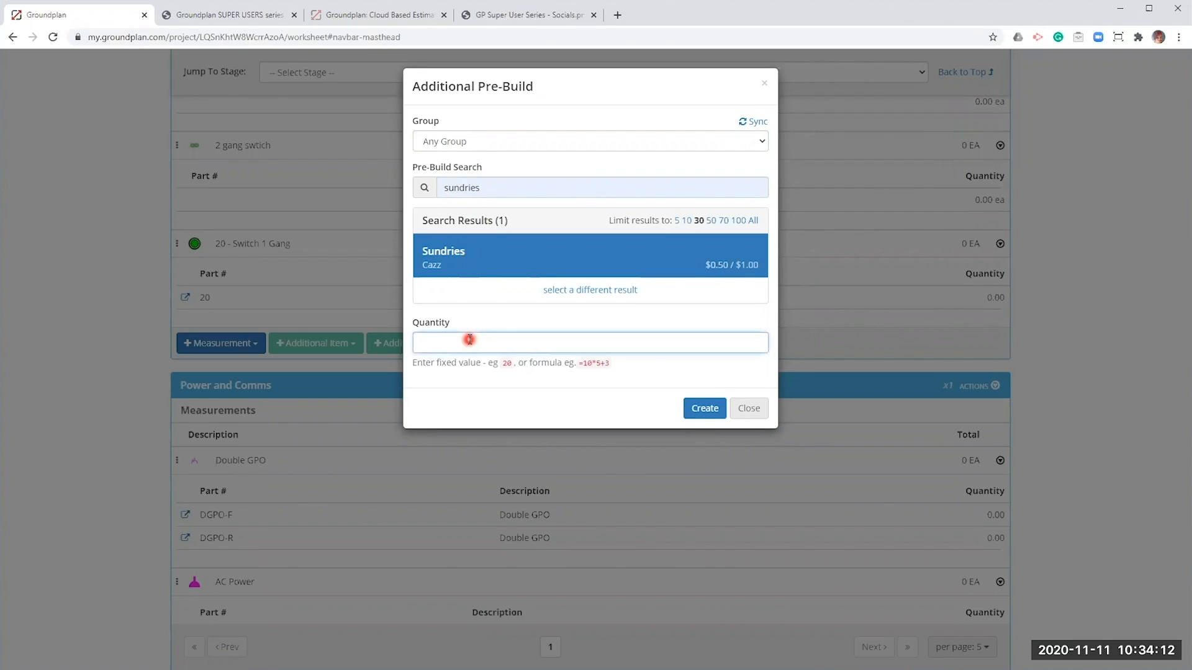
{"action": "type", "text": "500"}
{"action": "left_click", "coordinate": [704, 409]}
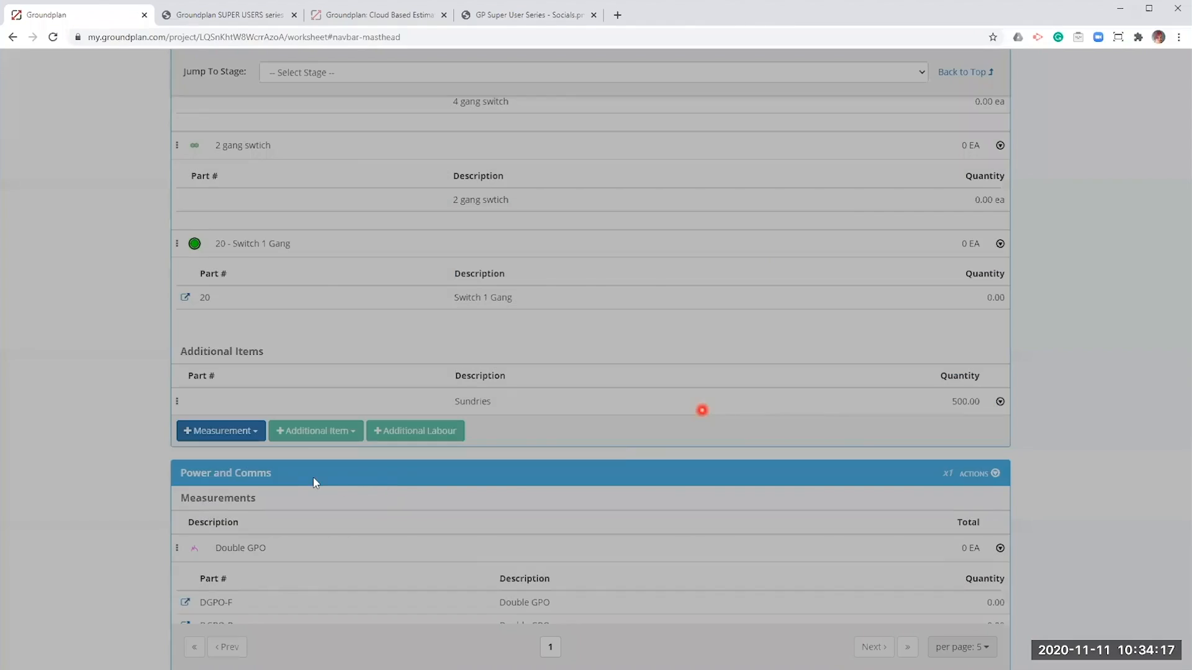
Start an additional labour entry for the Lighting stage described as Contractor Labour, with a quantity of 15 hours
{"action": "left_click", "coordinate": [314, 432]}
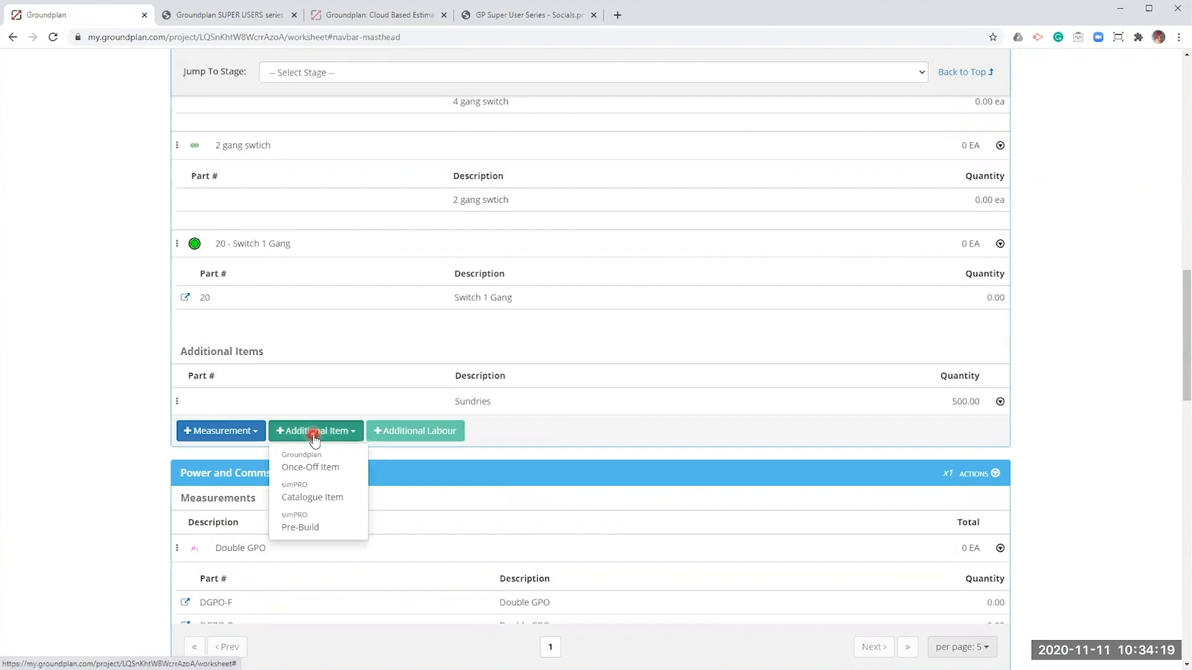
{"action": "left_click", "coordinate": [315, 438]}
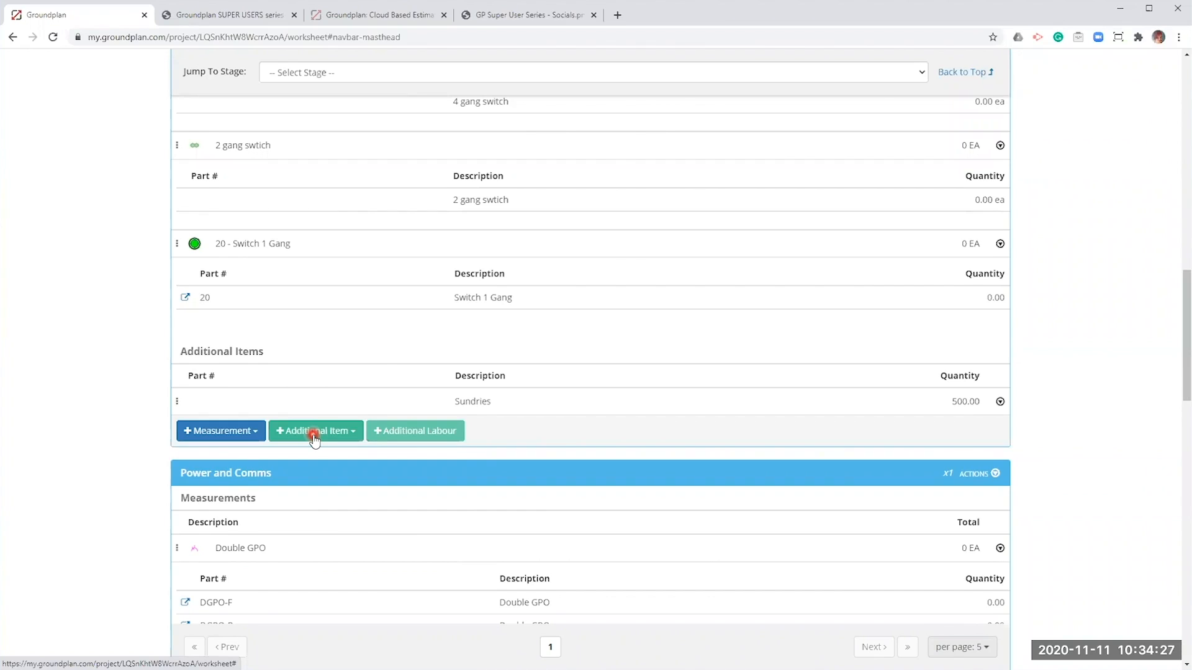
{"action": "left_click", "coordinate": [416, 432]}
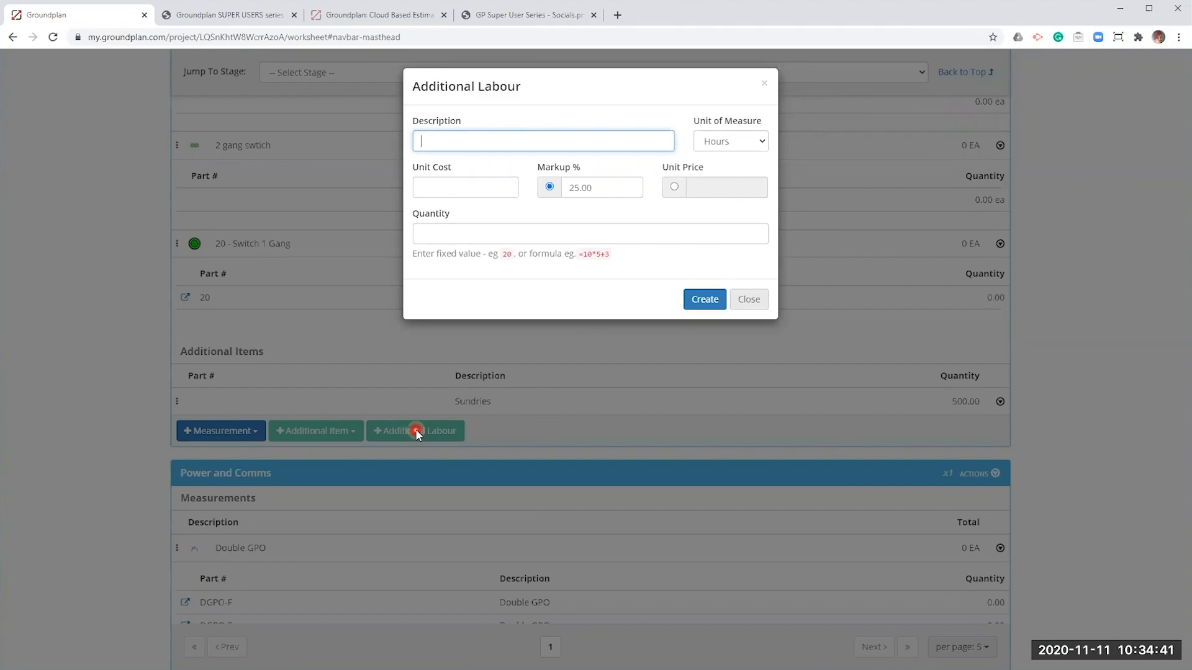
{"action": "type", "text": "C"}
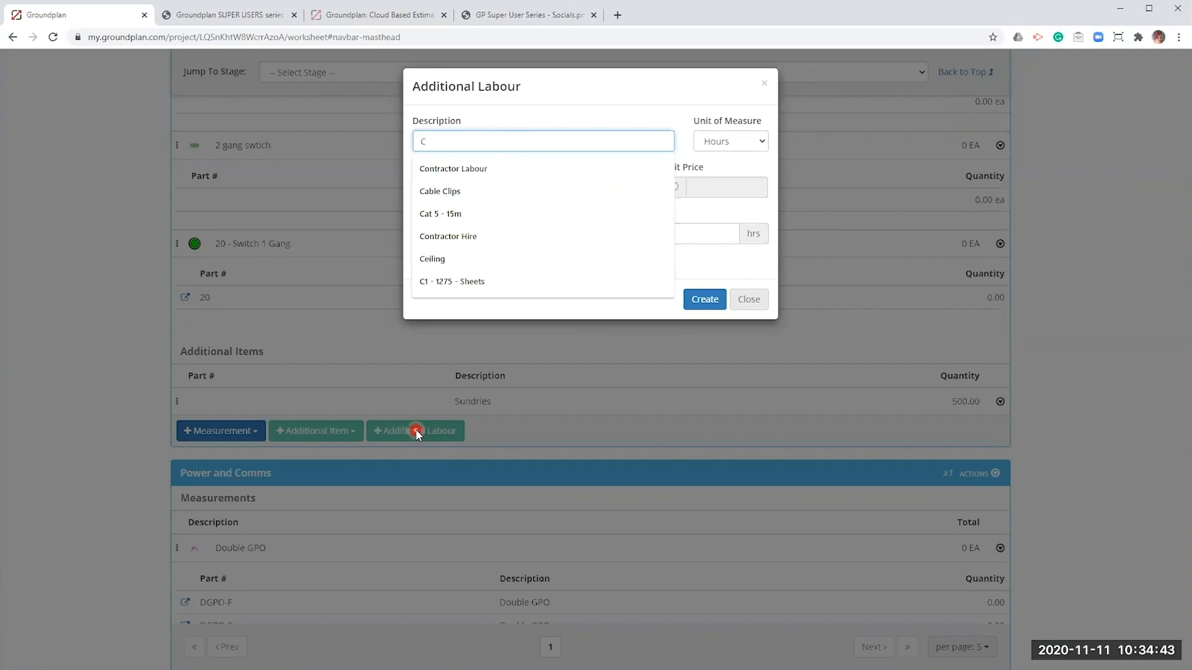
{"action": "left_click", "coordinate": [511, 172]}
{"action": "left_click", "coordinate": [459, 233]}
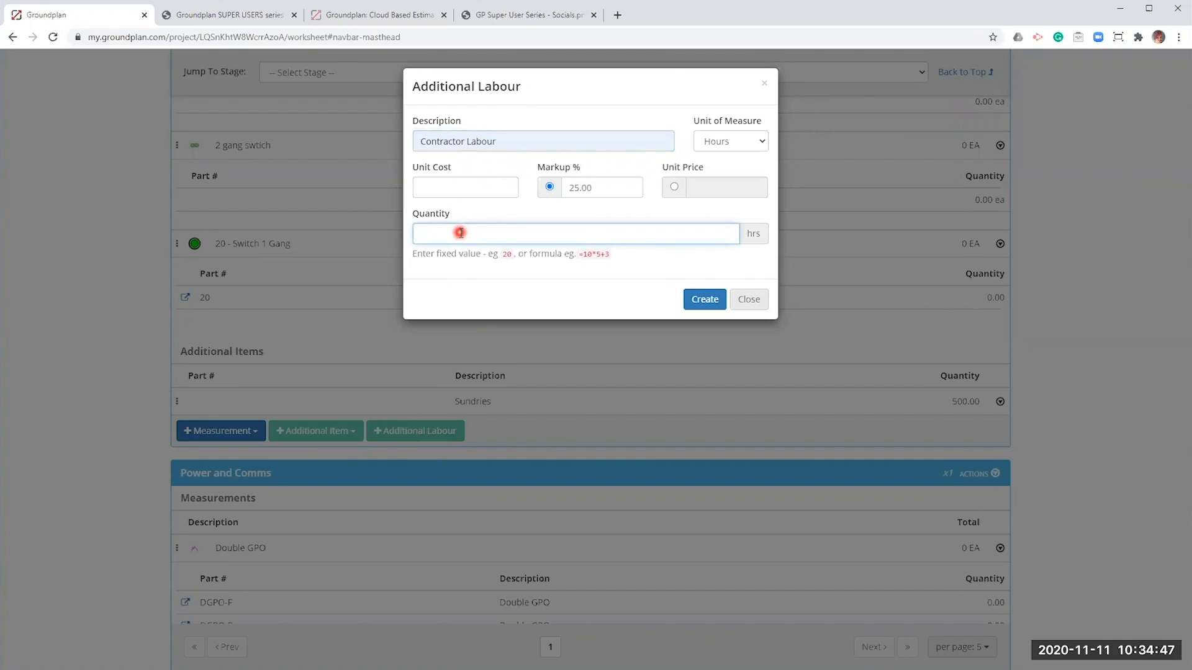
{"action": "type", "text": "15"}
{"action": "left_click", "coordinate": [483, 213]}
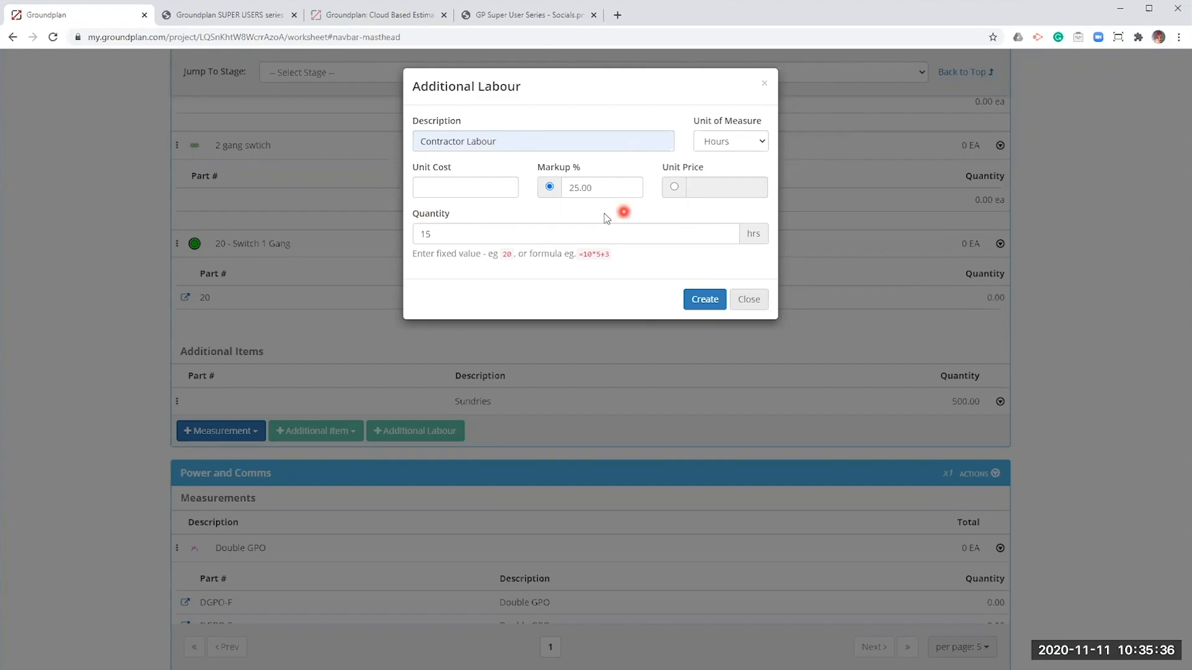
Give the Contractor Labour entry a unit cost of 75 and a fixed unit price of 150, and create it
{"action": "left_click", "coordinate": [465, 185]}
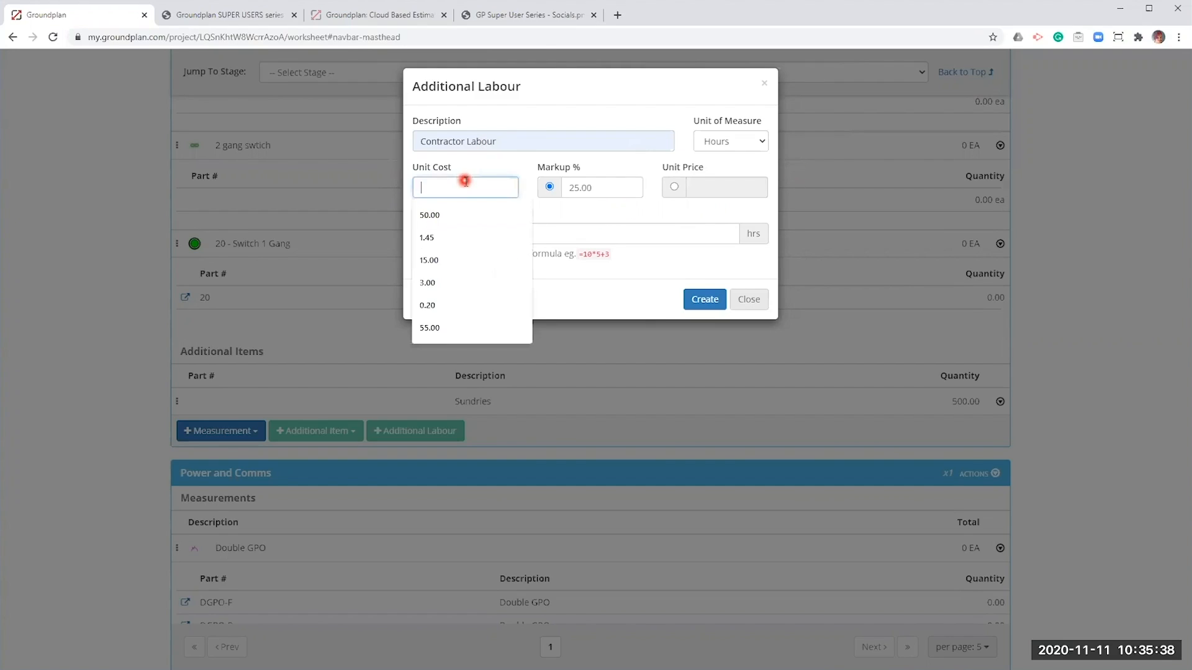
{"action": "type", "text": "75"}
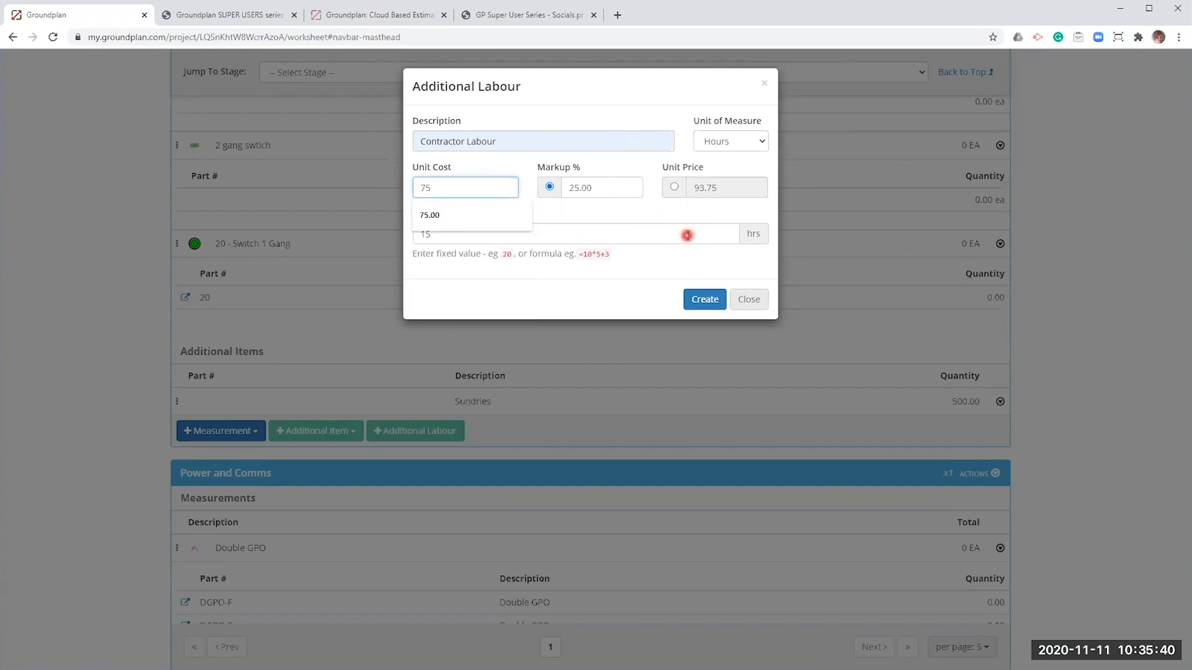
{"action": "left_click", "coordinate": [683, 186]}
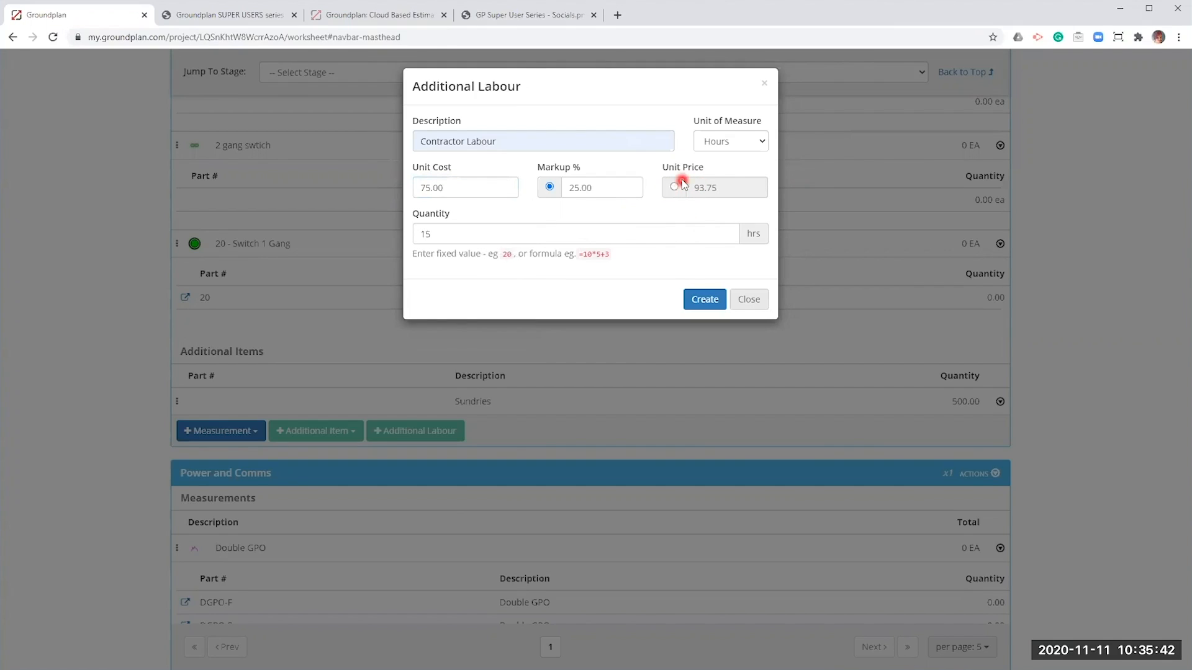
{"action": "left_click", "coordinate": [676, 185]}
{"action": "double_click", "coordinate": [704, 185]}
{"action": "type", "text": "150"}
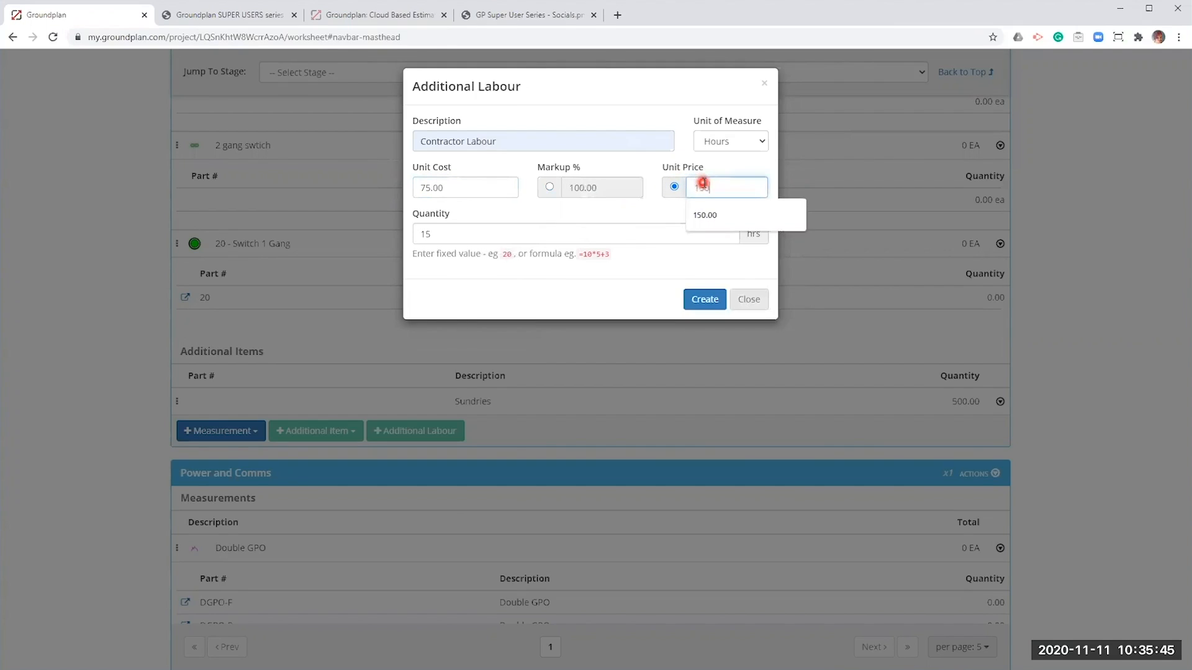
{"action": "left_click", "coordinate": [703, 214]}
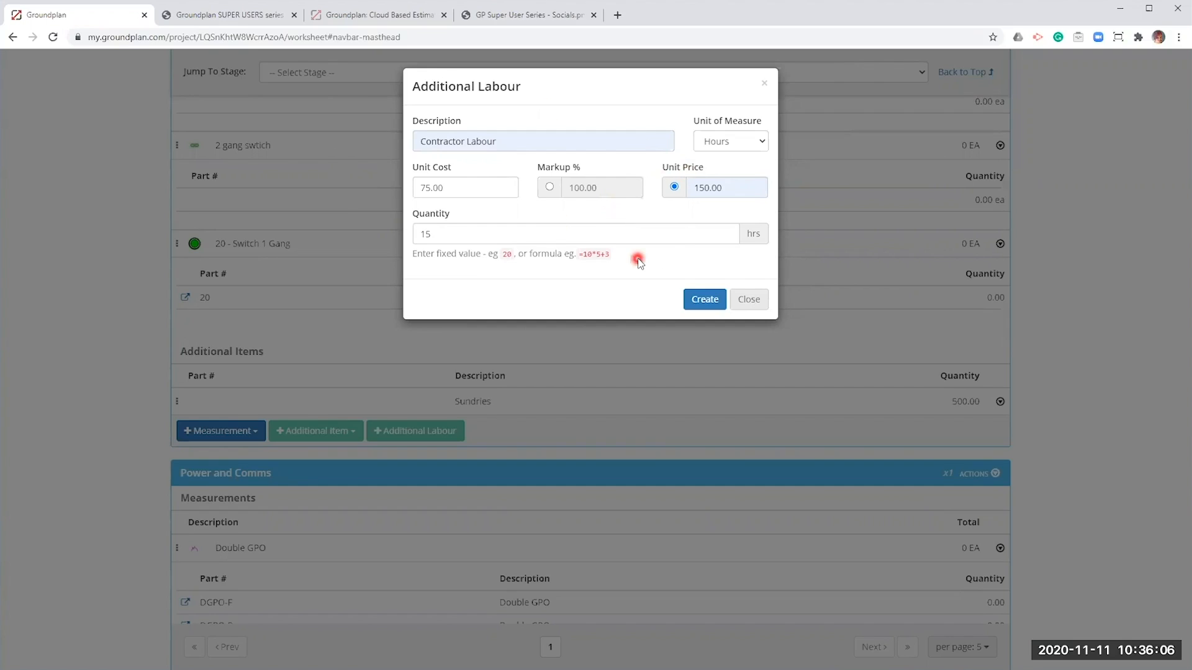
{"action": "left_click", "coordinate": [705, 299]}
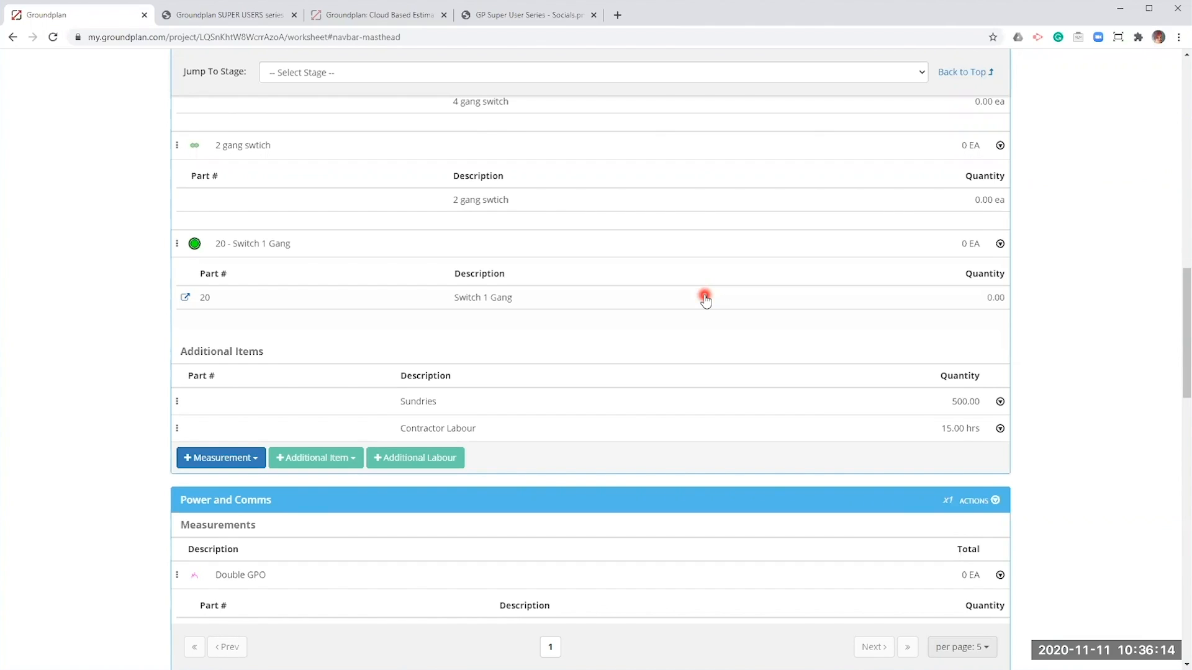
Open the project's Push to simPRO page and set the default labour rate to Contractor Hire
{"action": "left_click", "coordinate": [965, 72]}
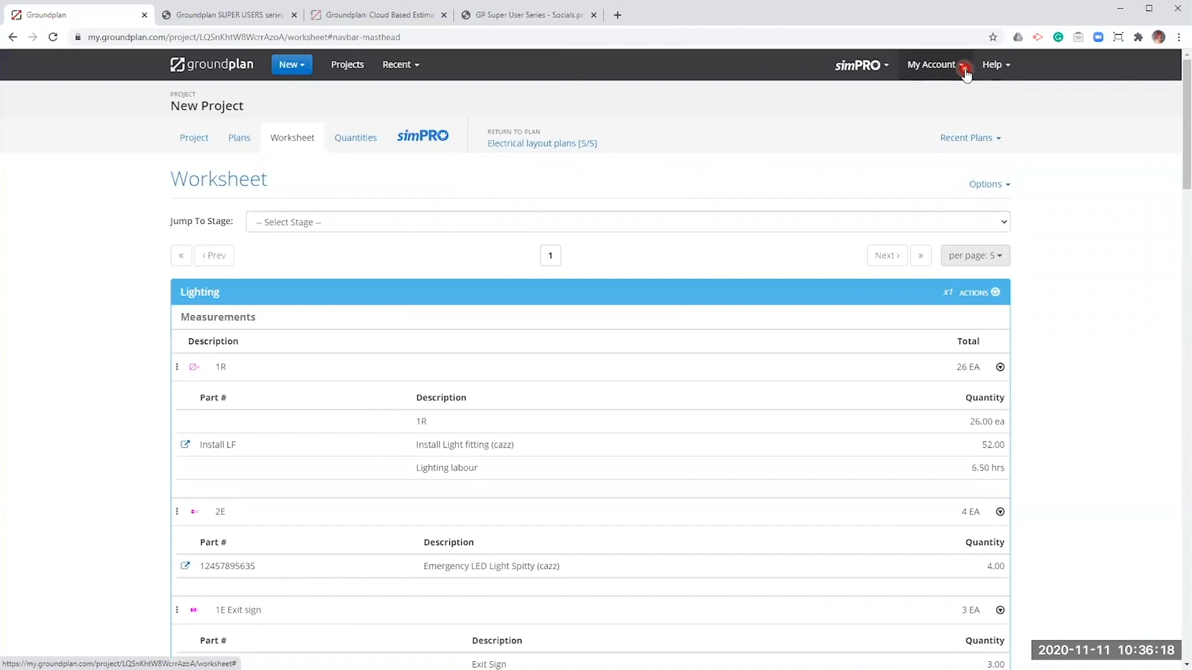
{"action": "left_click", "coordinate": [428, 138]}
{"action": "scroll", "coordinate": [305, 192], "scroll_direction": "down", "scroll_amount": 2}
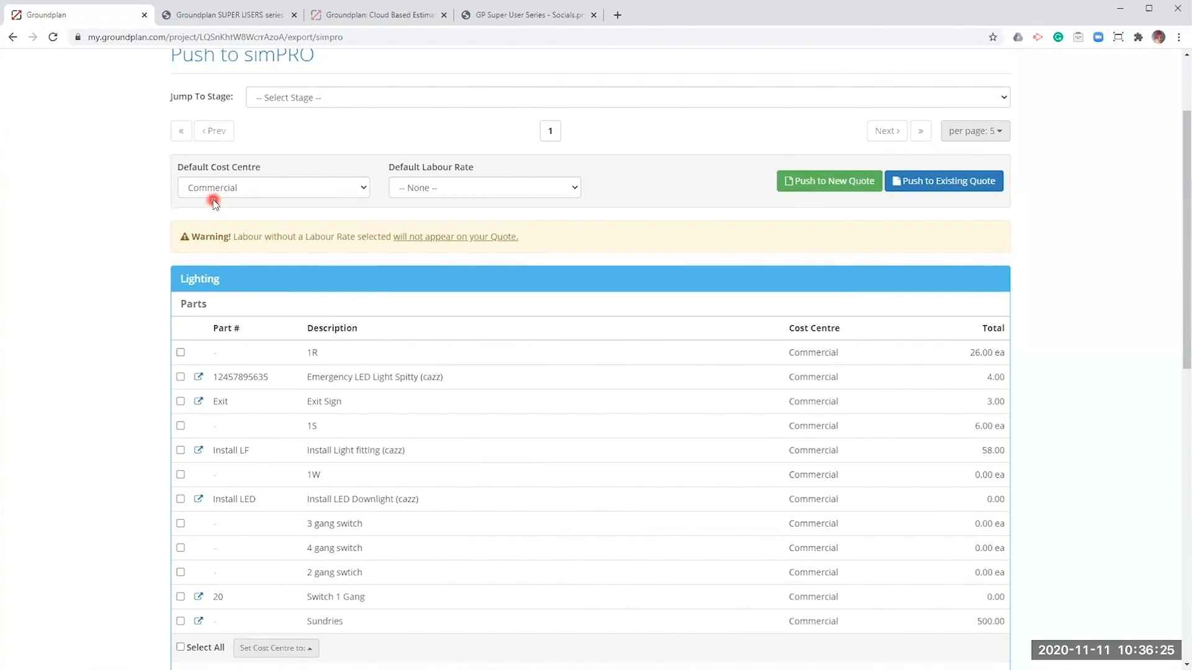
{"action": "left_click", "coordinate": [444, 189]}
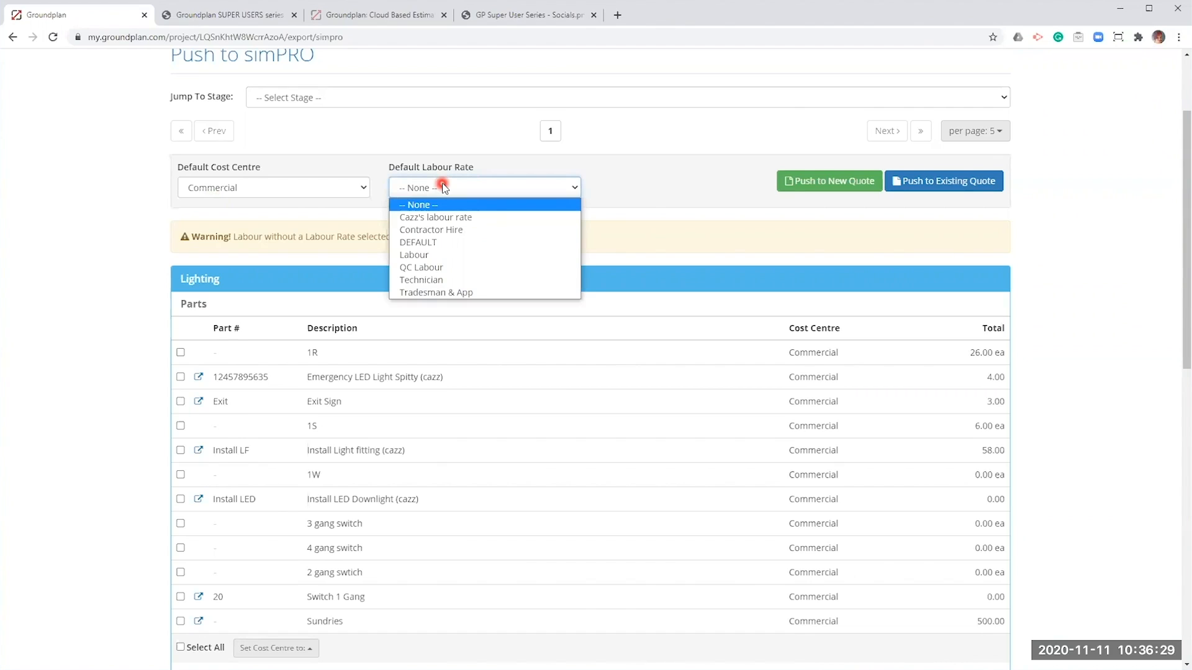
{"action": "left_click", "coordinate": [436, 232]}
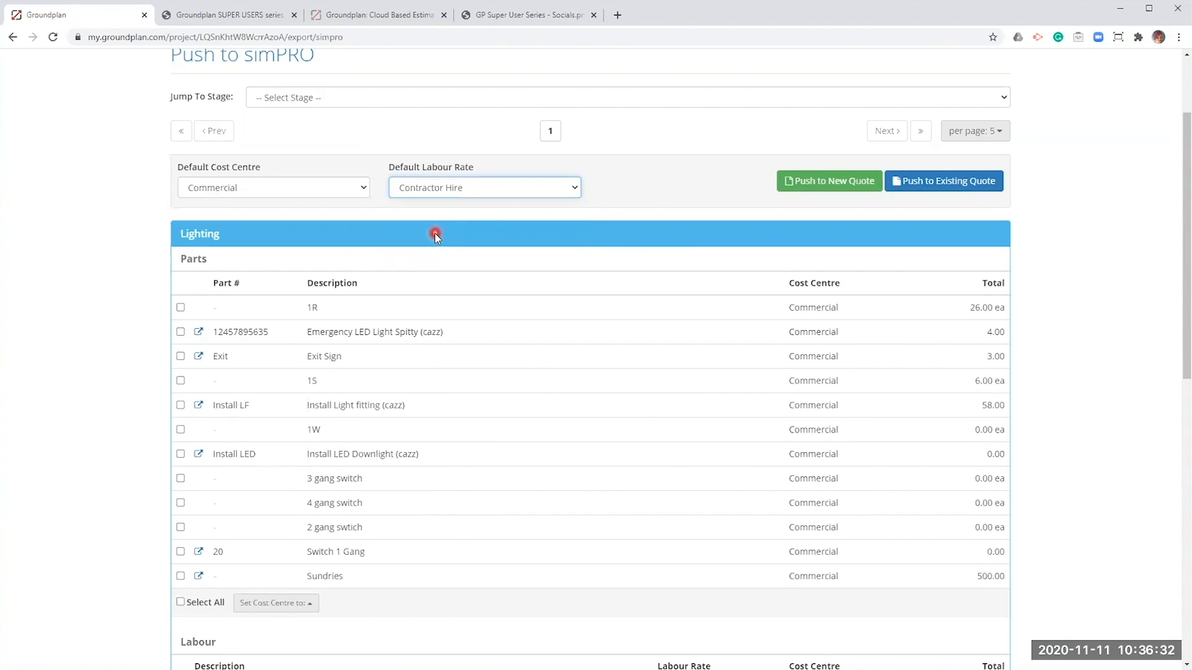
Look over the Lighting export list and jump to the Power and Comms stage to review its parts and cost centres
{"action": "scroll", "coordinate": [652, 202], "scroll_direction": "down", "scroll_amount": 3}
{"action": "scroll", "coordinate": [433, 139], "scroll_direction": "up", "scroll_amount": 4}
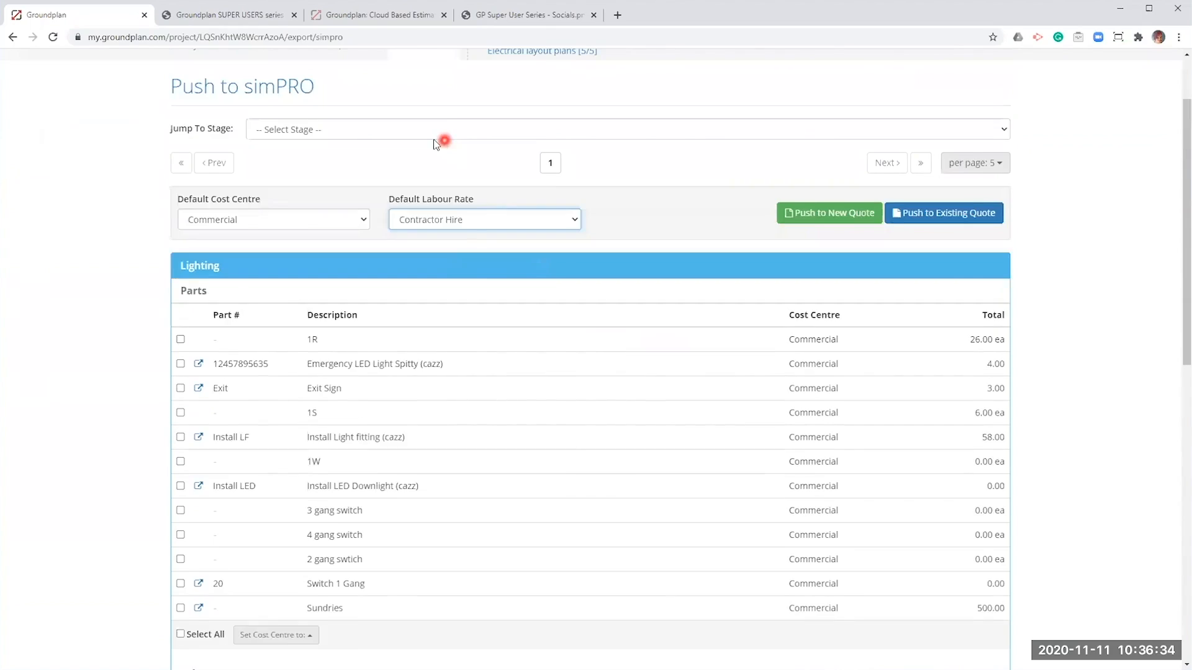
{"action": "scroll", "coordinate": [433, 139], "scroll_direction": "up", "scroll_amount": 1}
{"action": "left_click", "coordinate": [347, 159]}
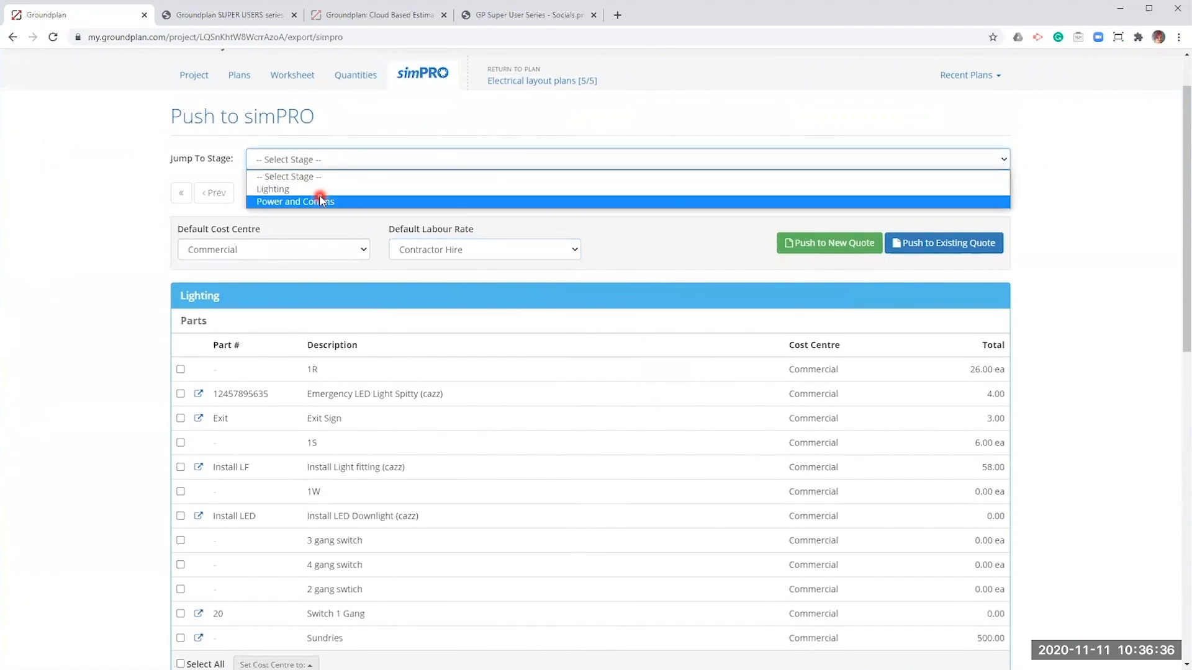
{"action": "left_click", "coordinate": [320, 200]}
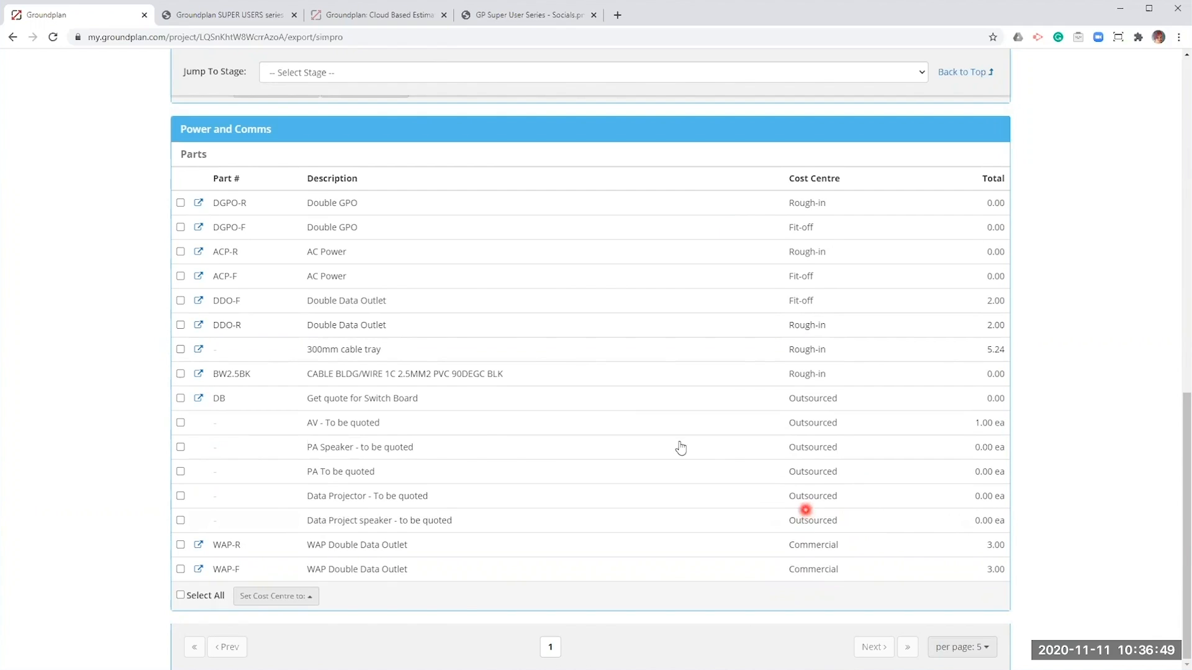
In the Power and Comms parts, assign WAP-R to the Rough-in cost centre and WAP-F to the Fit-off cost centre
{"action": "left_click", "coordinate": [377, 545]}
{"action": "left_click", "coordinate": [297, 597]}
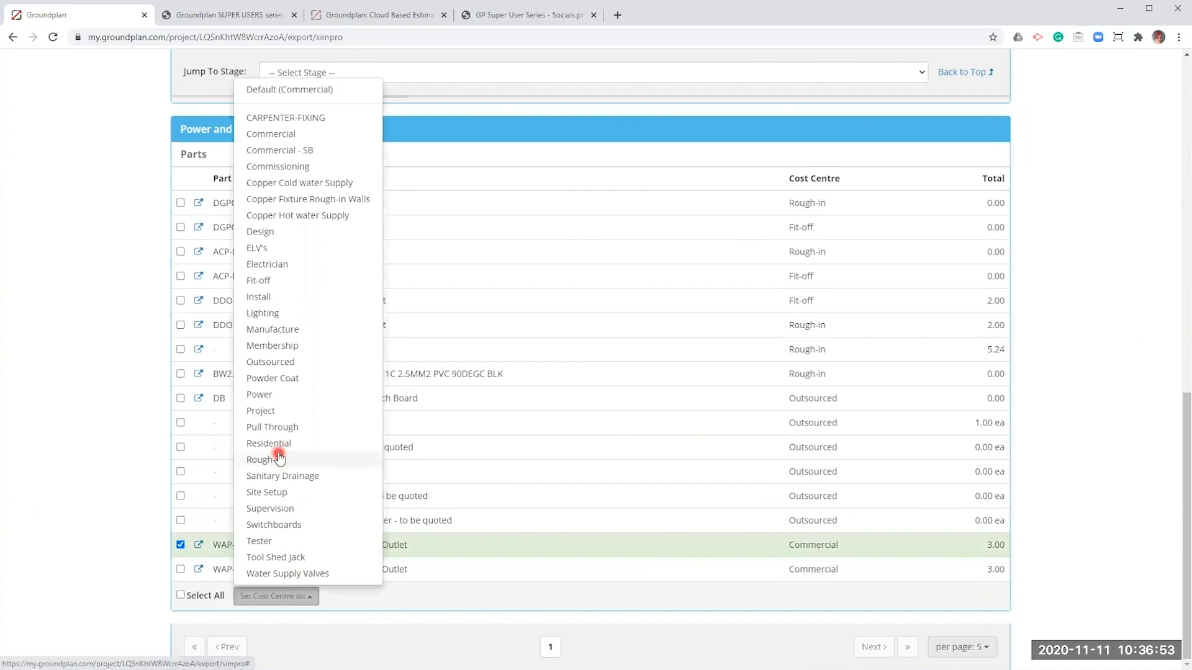
{"action": "left_click", "coordinate": [277, 460]}
{"action": "left_click", "coordinate": [319, 567]}
{"action": "left_click", "coordinate": [283, 596]}
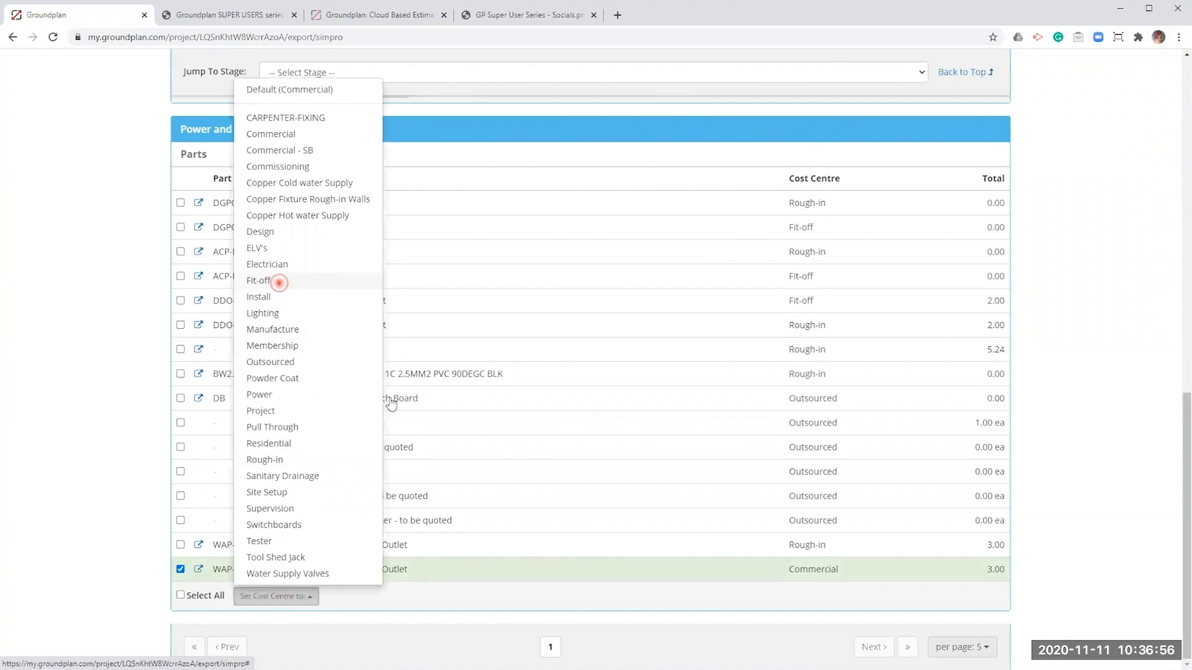
{"action": "left_click", "coordinate": [258, 280]}
Set the cost centre of all parts and labour entries in the Lighting stage to Lighting
{"action": "scroll", "coordinate": [484, 548], "scroll_direction": "up", "scroll_amount": 10}
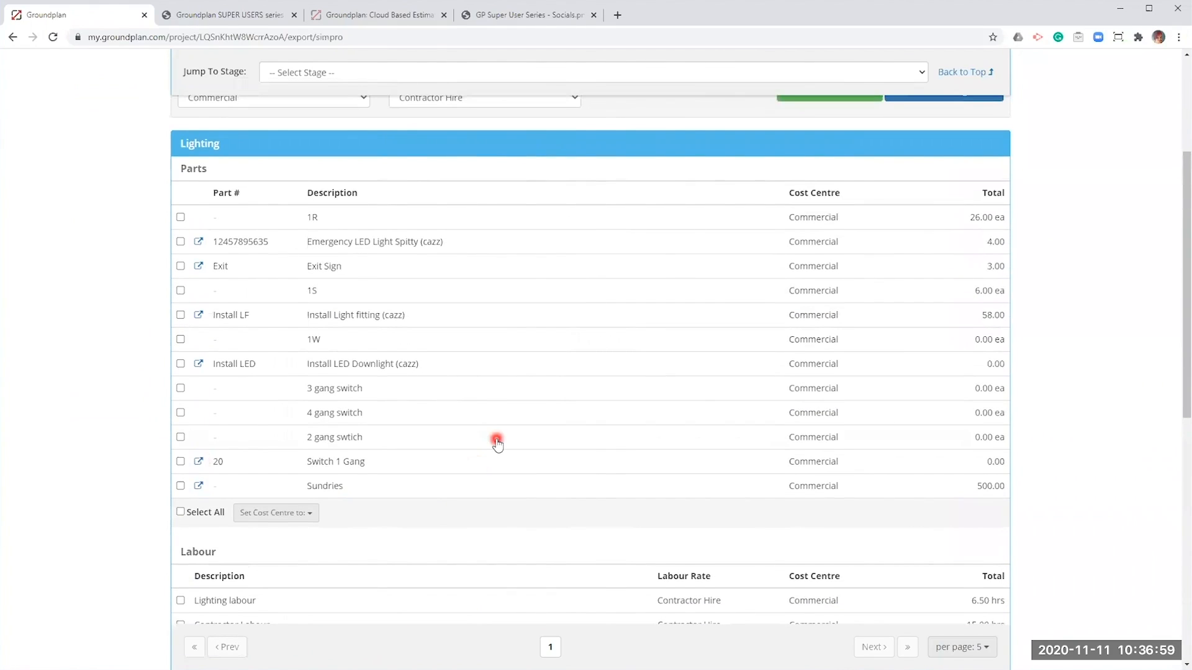
{"action": "scroll", "coordinate": [498, 442], "scroll_direction": "down", "scroll_amount": 1}
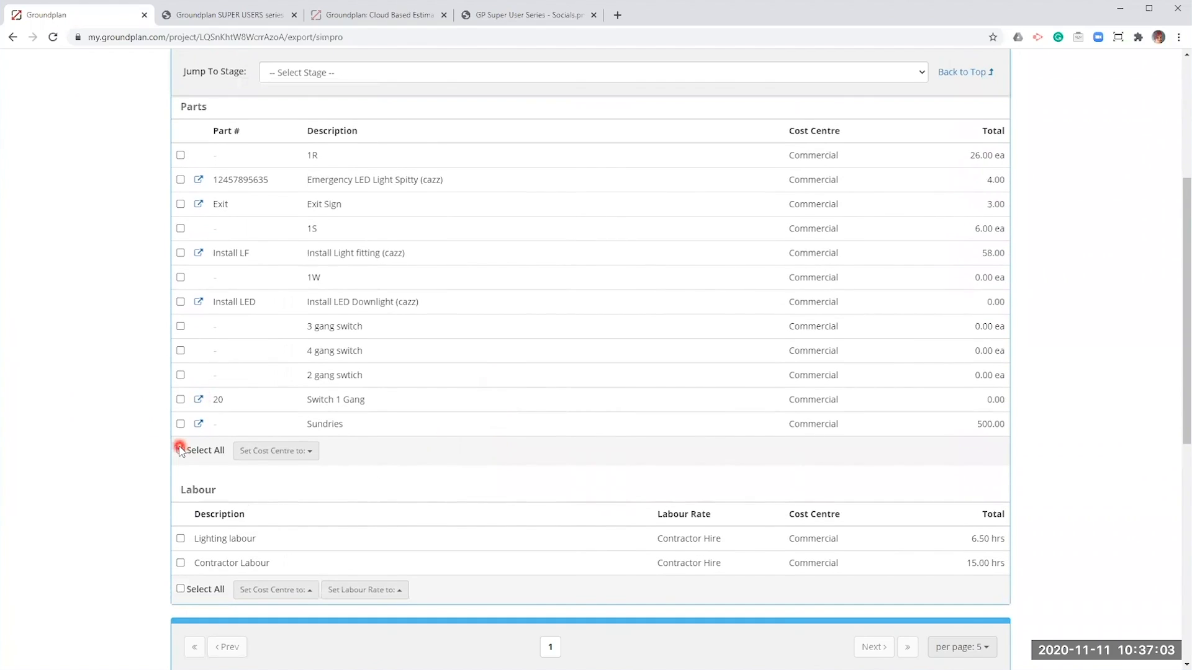
{"action": "left_click", "coordinate": [181, 451]}
{"action": "left_click", "coordinate": [179, 590]}
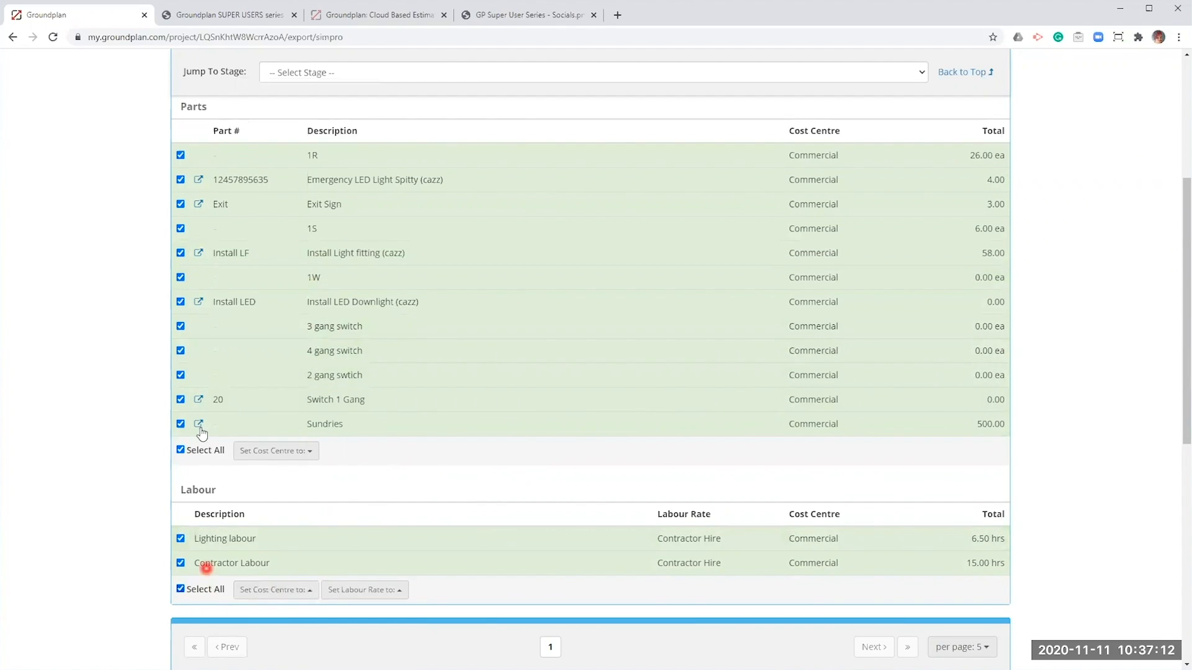
{"action": "left_click", "coordinate": [276, 591]}
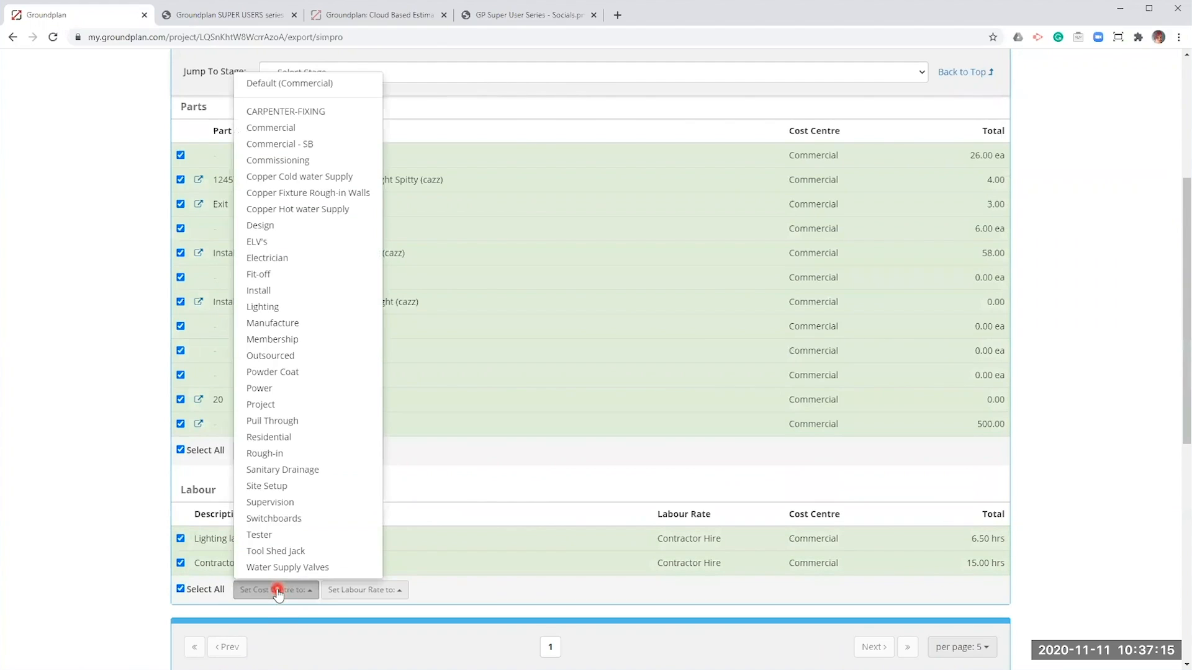
{"action": "left_click", "coordinate": [267, 307]}
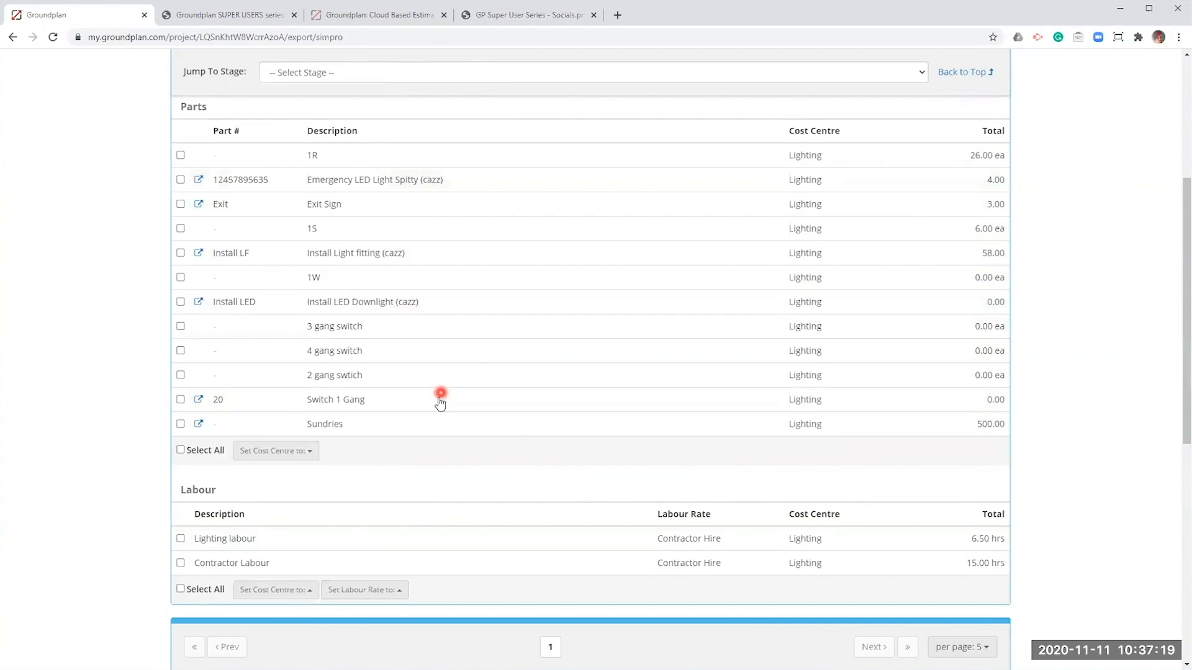
Change the labour rate of the Lighting stage's Contractor Labour entry to the rate named after a staff member
{"action": "left_click", "coordinate": [671, 566]}
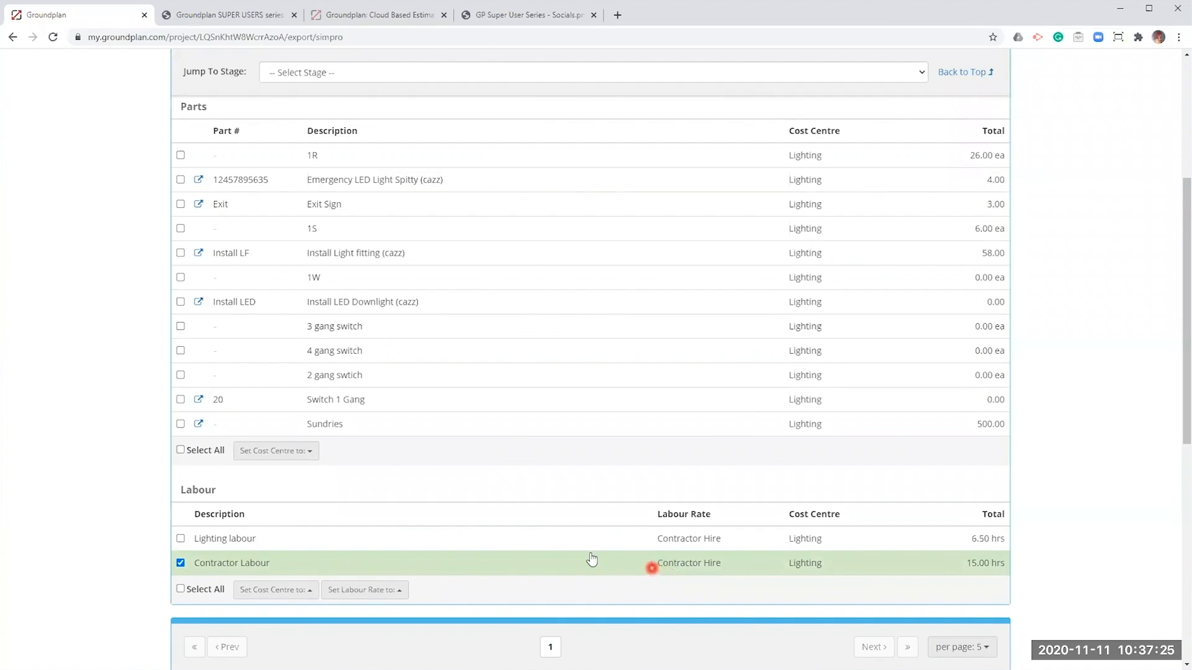
{"action": "left_click", "coordinate": [355, 591]}
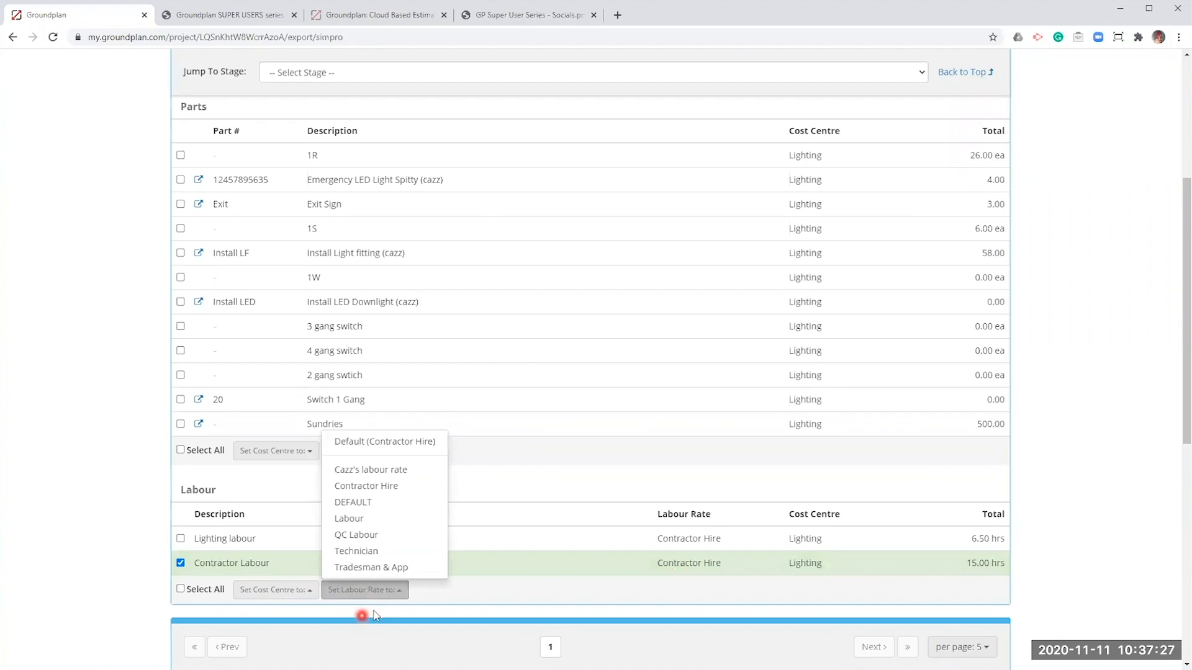
{"action": "left_click", "coordinate": [393, 469]}
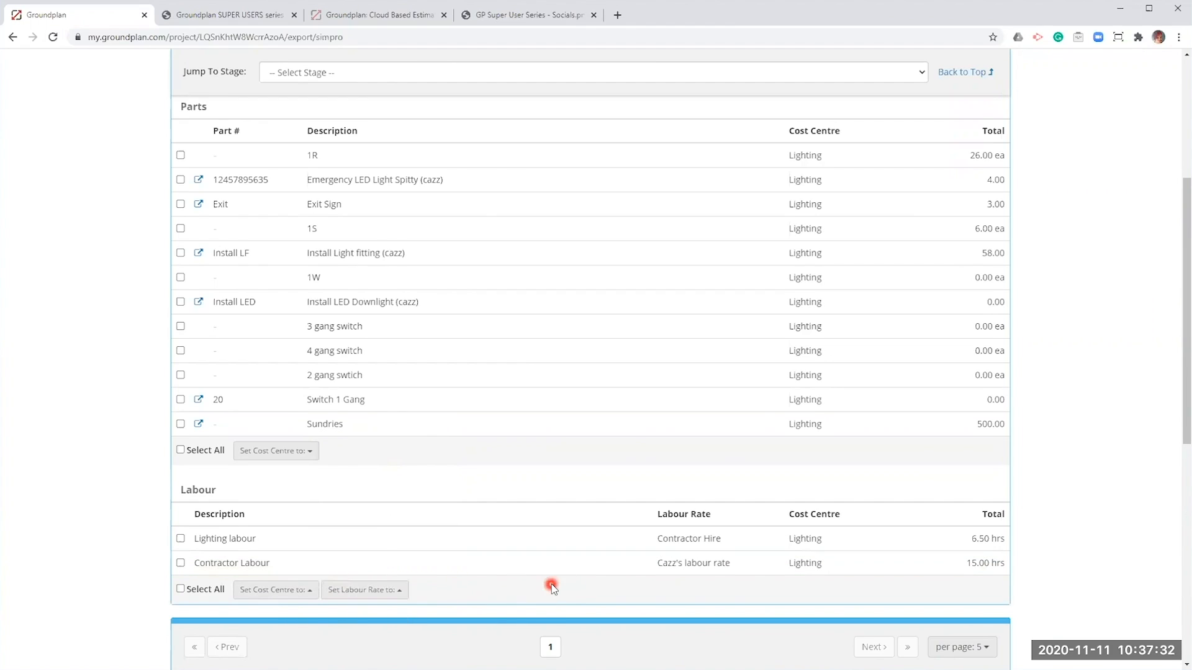
Start pushing the take-off to a new simPRO quote and choose the test customer for it
{"action": "scroll", "coordinate": [553, 589], "scroll_direction": "down", "scroll_amount": 4}
{"action": "scroll", "coordinate": [551, 587], "scroll_direction": "down", "scroll_amount": 3}
{"action": "scroll", "coordinate": [551, 586], "scroll_direction": "up", "scroll_amount": 5}
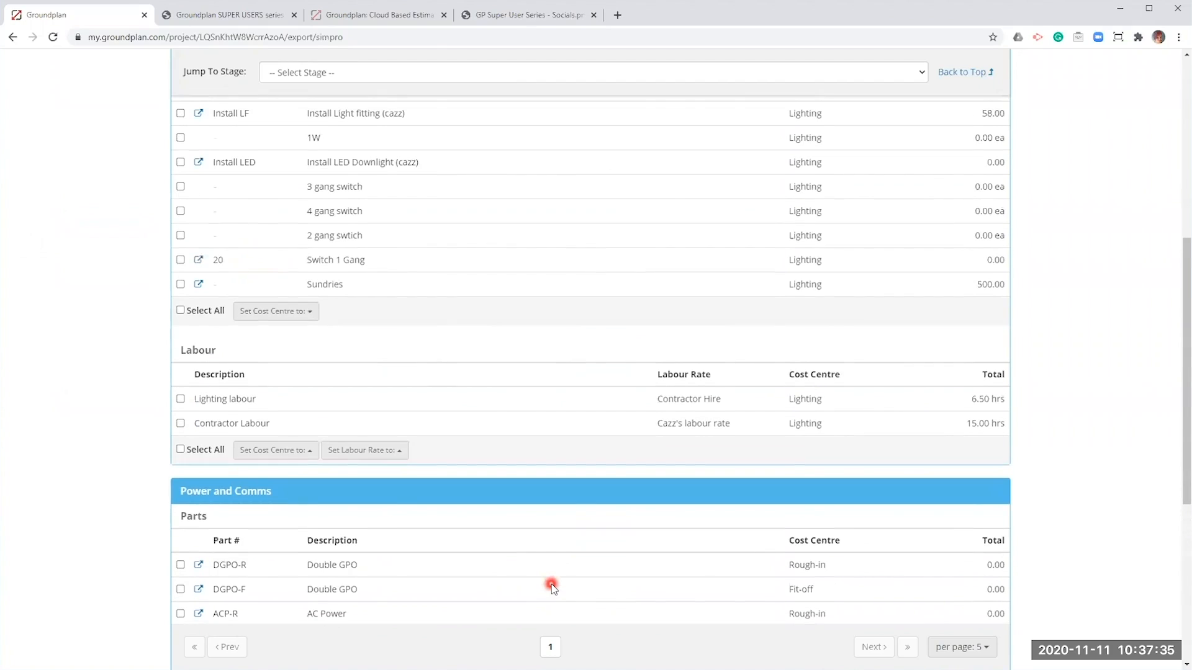
{"action": "scroll", "coordinate": [553, 589], "scroll_direction": "up", "scroll_amount": 3}
{"action": "scroll", "coordinate": [552, 587], "scroll_direction": "up", "scroll_amount": 1}
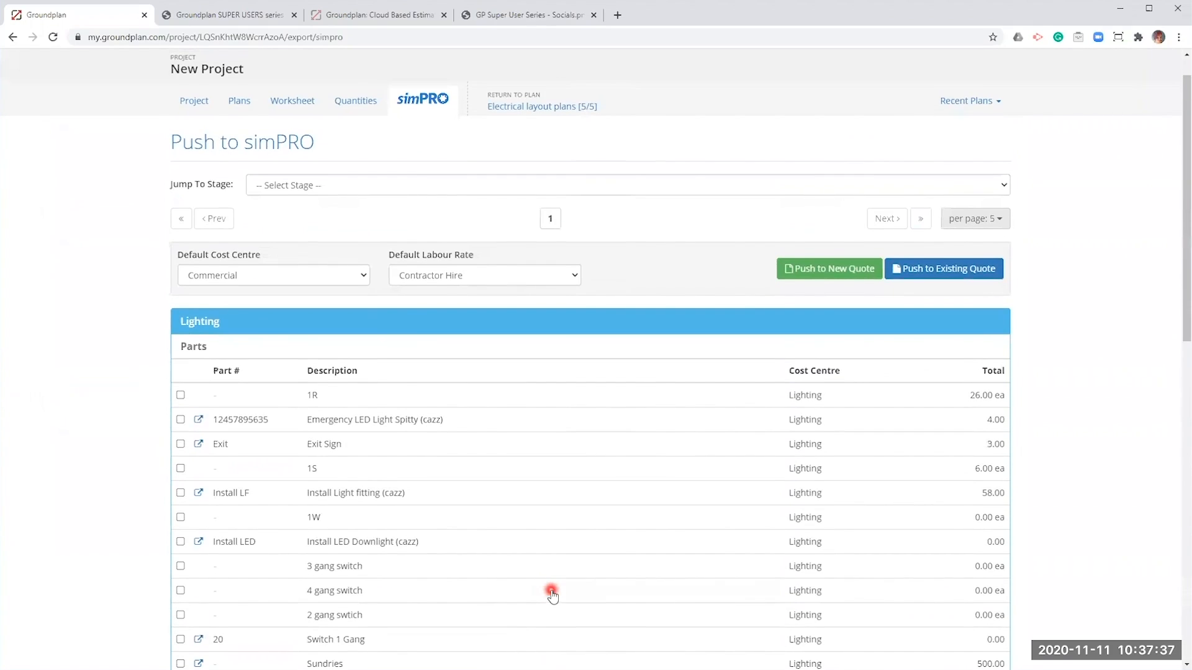
{"action": "left_click", "coordinate": [797, 281]}
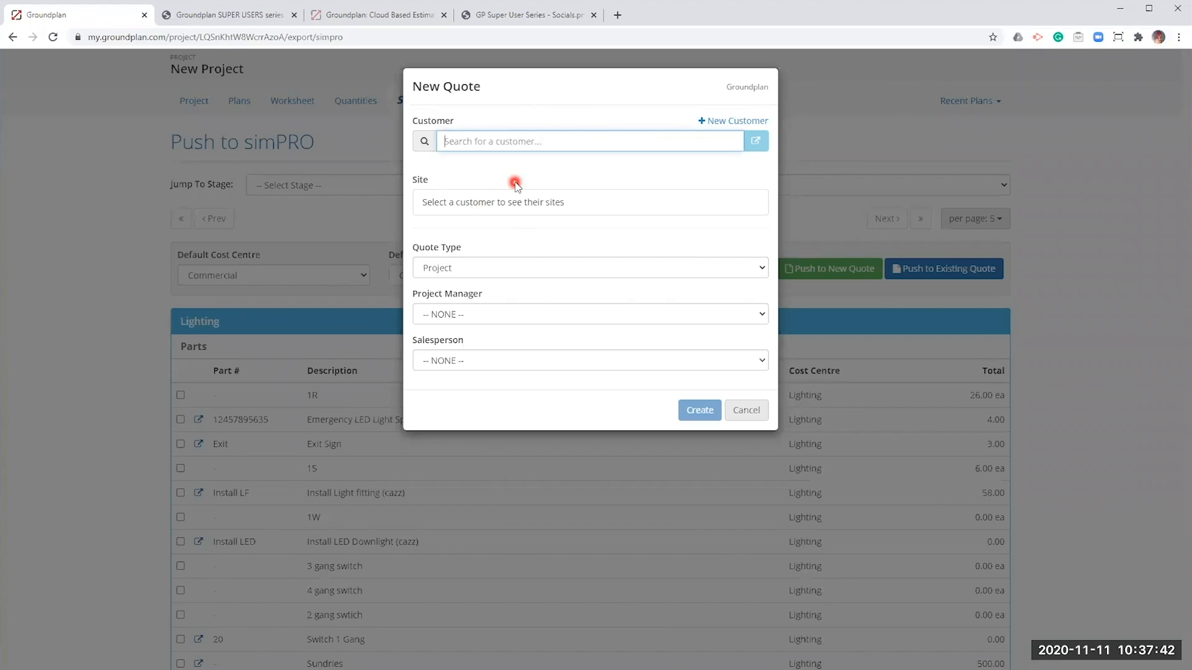
{"action": "type", "text": "cazz"}
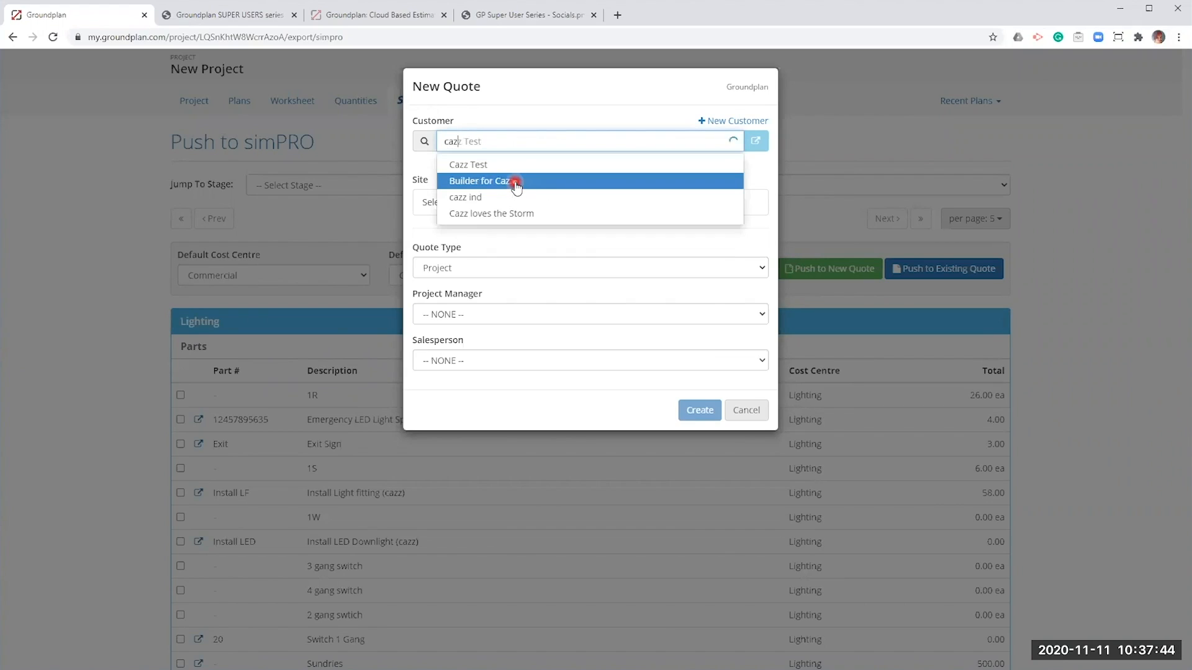
{"action": "left_click", "coordinate": [531, 166]}
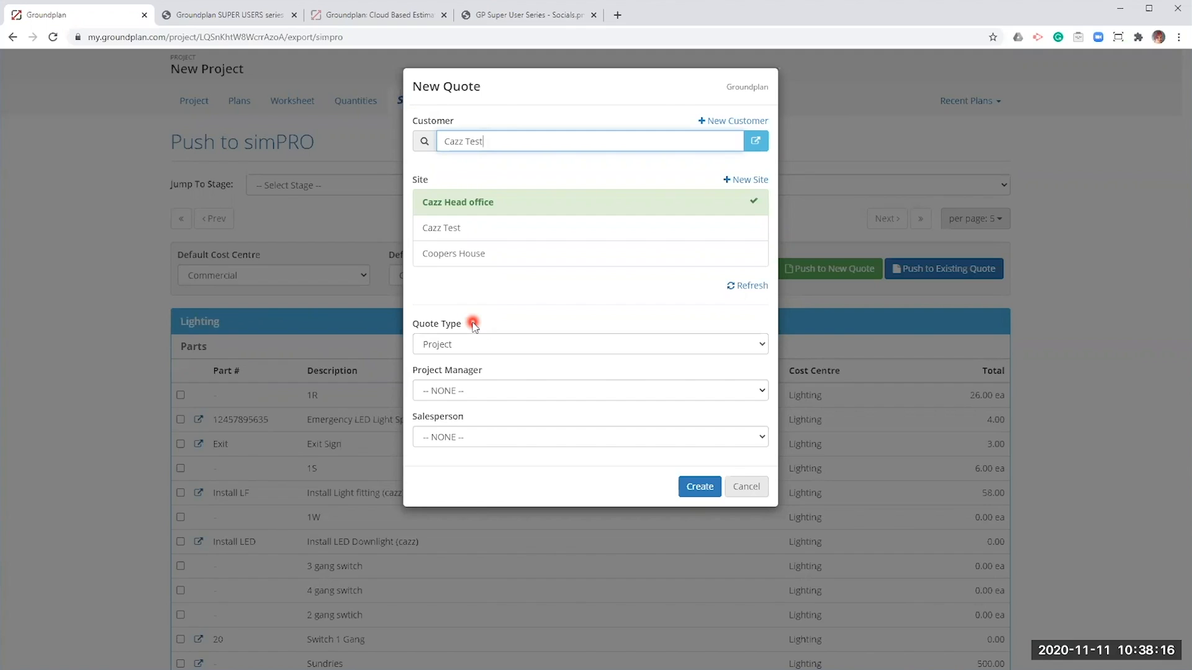
Assign a project manager and a salesperson to the new project quote and create it
{"action": "left_click", "coordinate": [495, 385]}
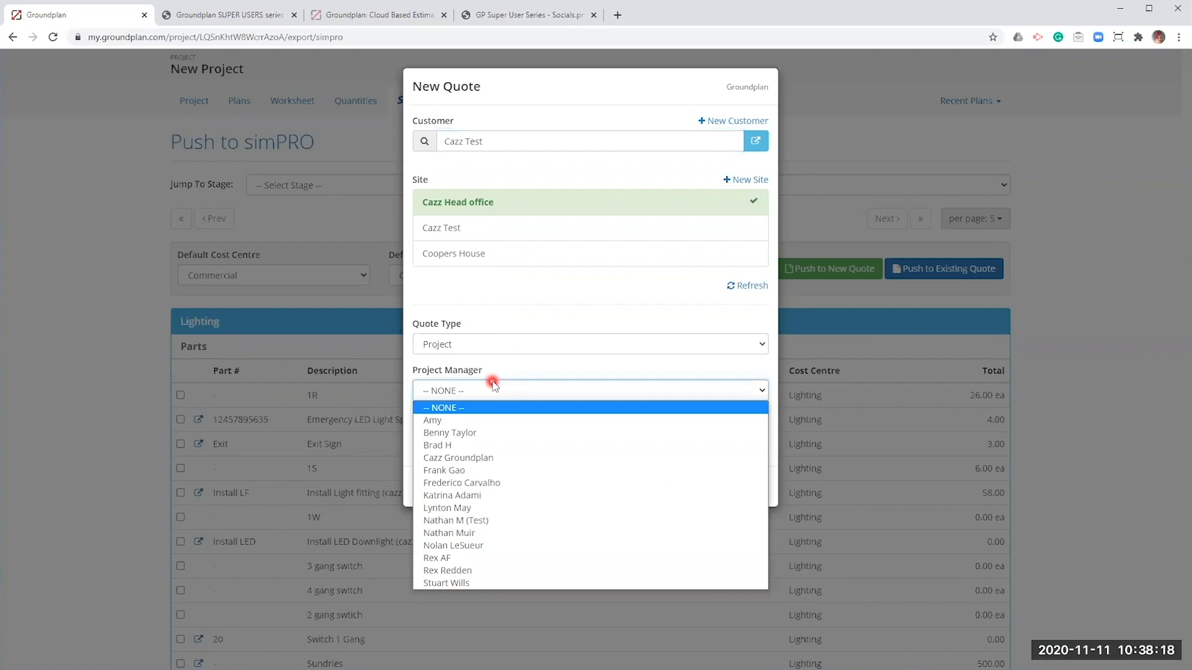
{"action": "left_click", "coordinate": [480, 457]}
{"action": "left_click", "coordinate": [473, 437]}
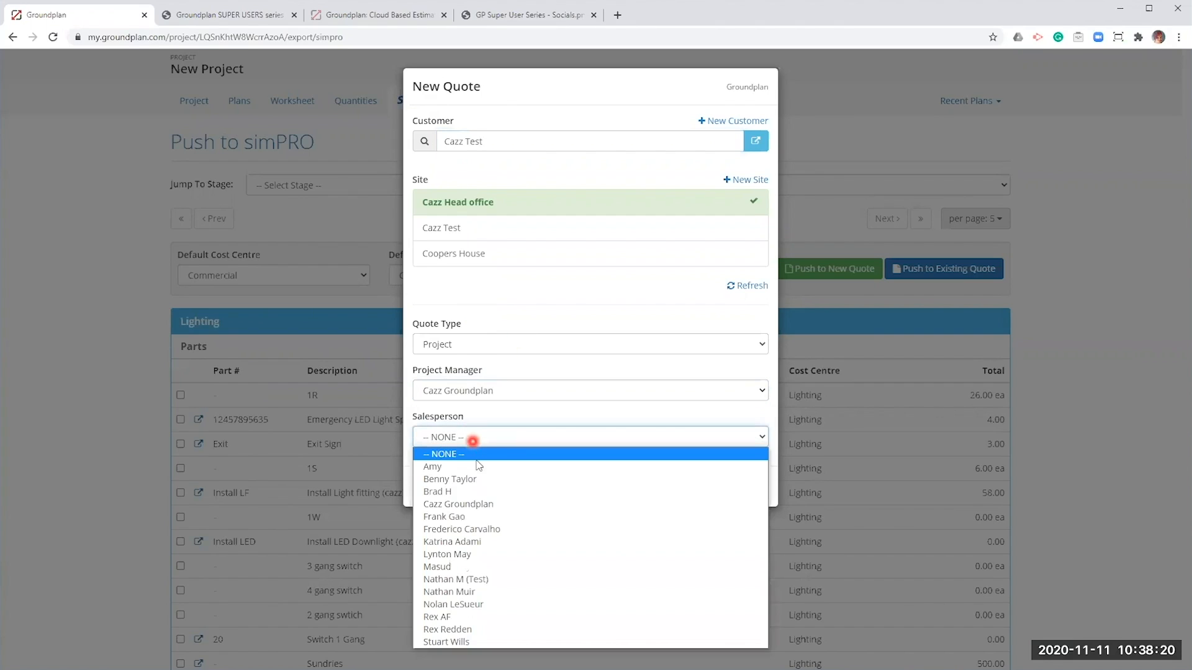
{"action": "left_click", "coordinate": [480, 478]}
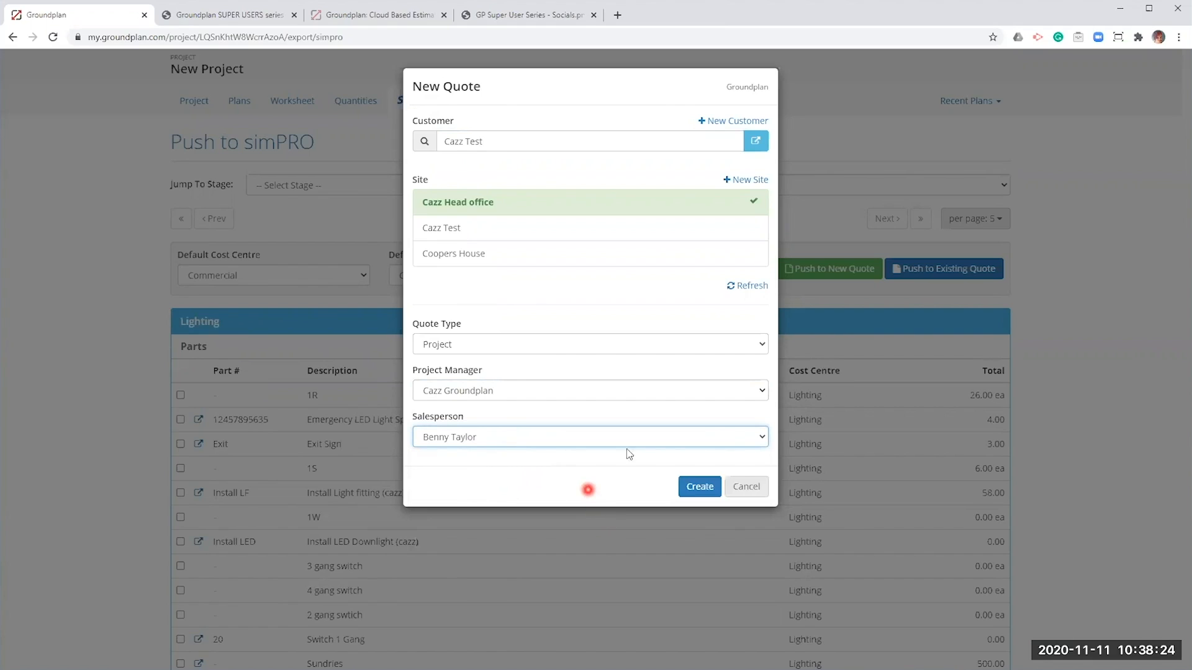
{"action": "left_click", "coordinate": [699, 486]}
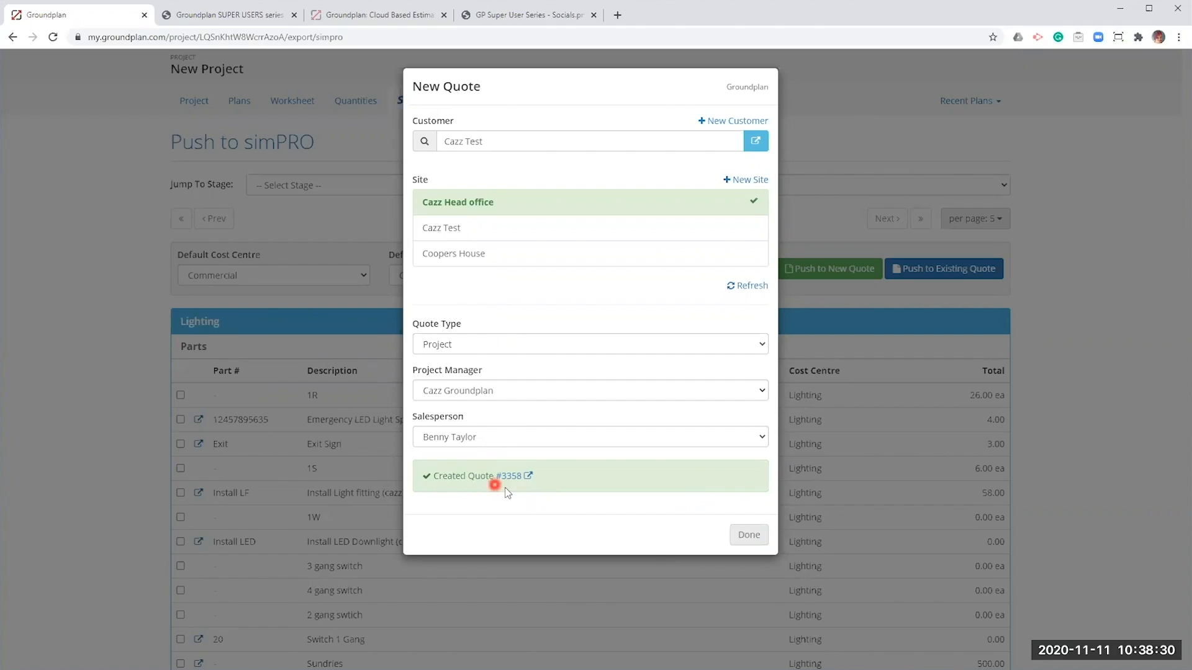
Open the created quote in simPRO, review its customer form through to the totals, and finish viewing the form
{"action": "left_click", "coordinate": [519, 477]}
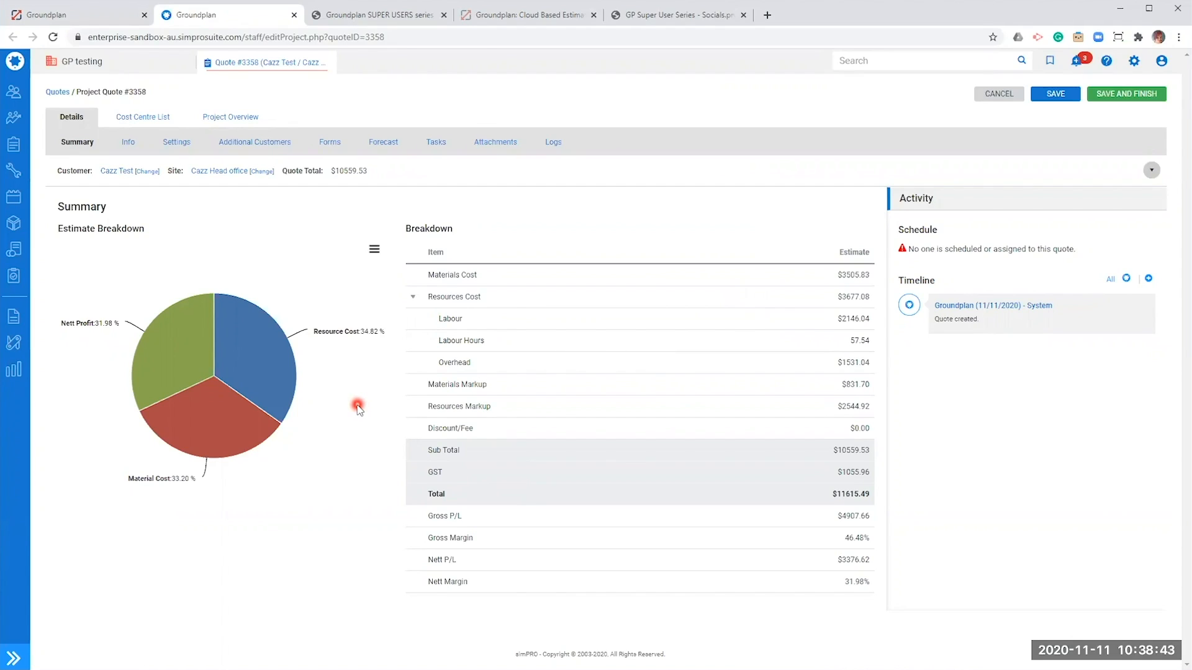
{"action": "left_click", "coordinate": [326, 142]}
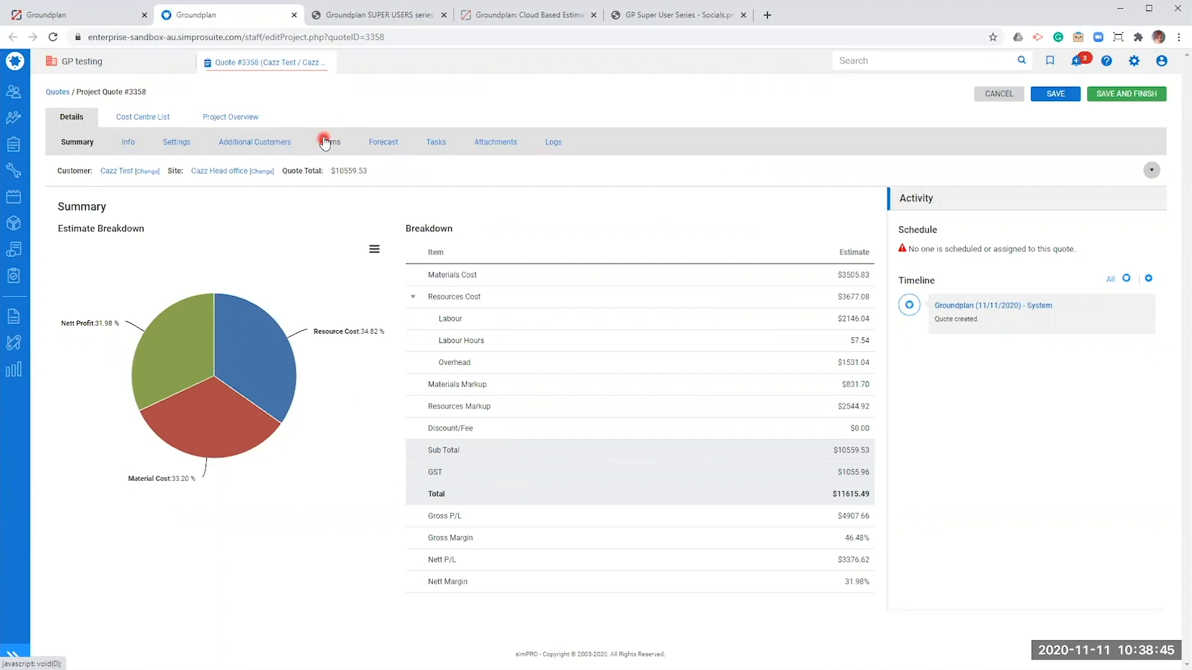
{"action": "left_click", "coordinate": [497, 260]}
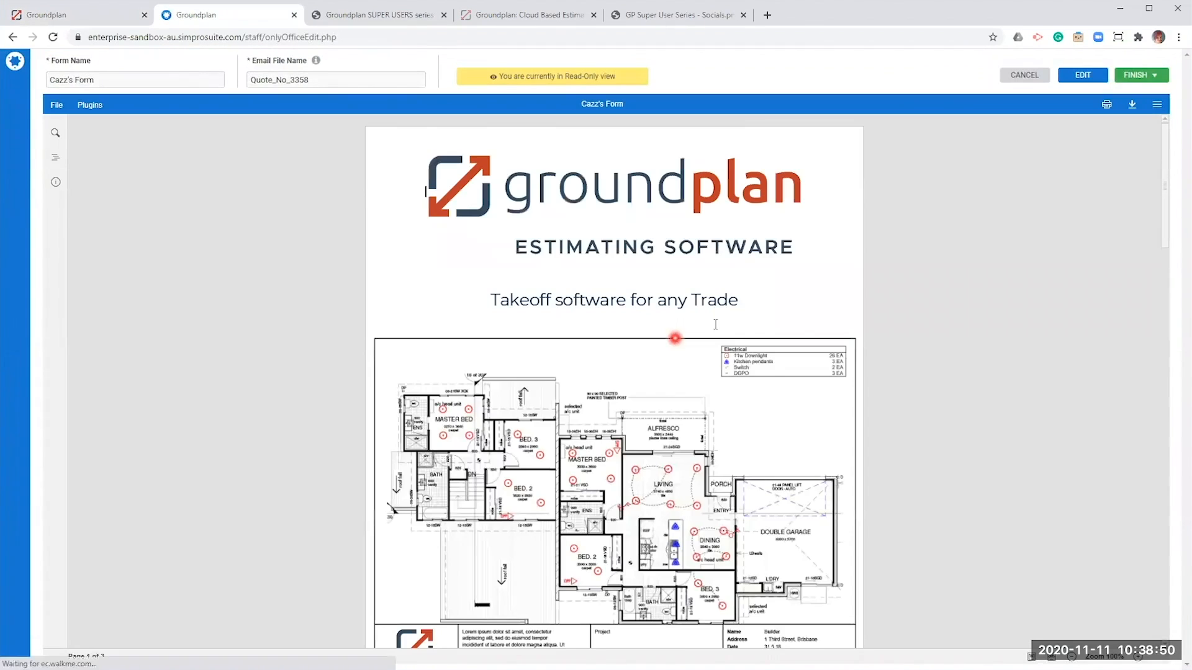
{"action": "scroll", "coordinate": [714, 324], "scroll_direction": "down", "scroll_amount": 6}
{"action": "scroll", "coordinate": [714, 324], "scroll_direction": "down", "scroll_amount": 6}
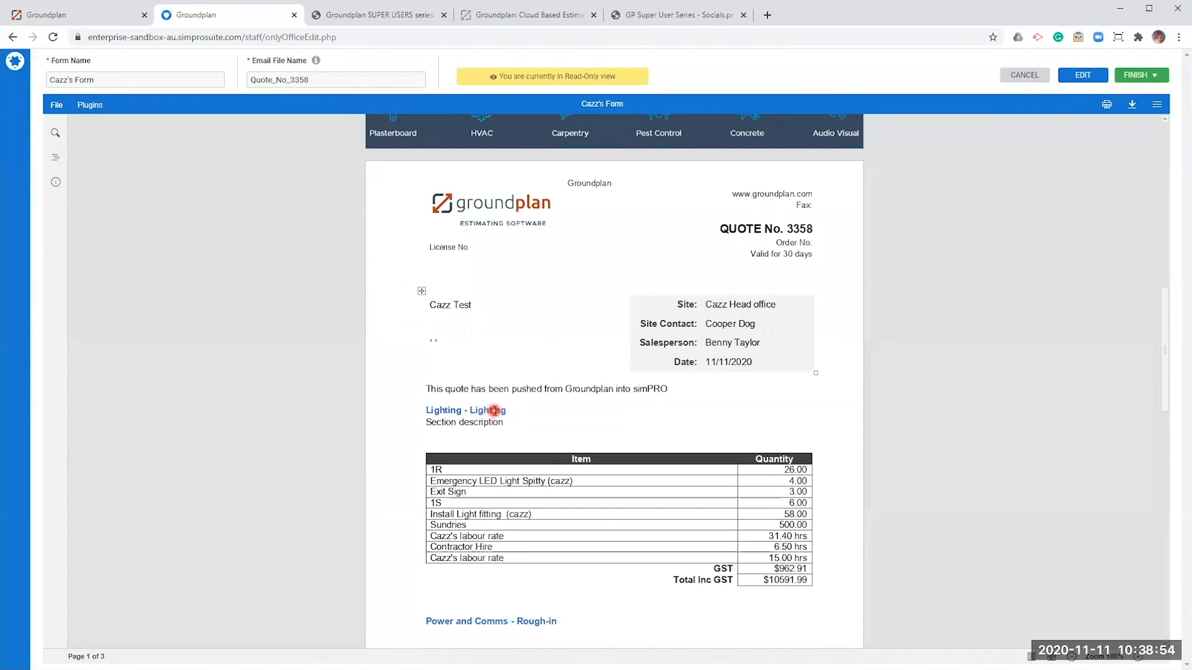
{"action": "scroll", "coordinate": [621, 422], "scroll_direction": "down", "scroll_amount": 2}
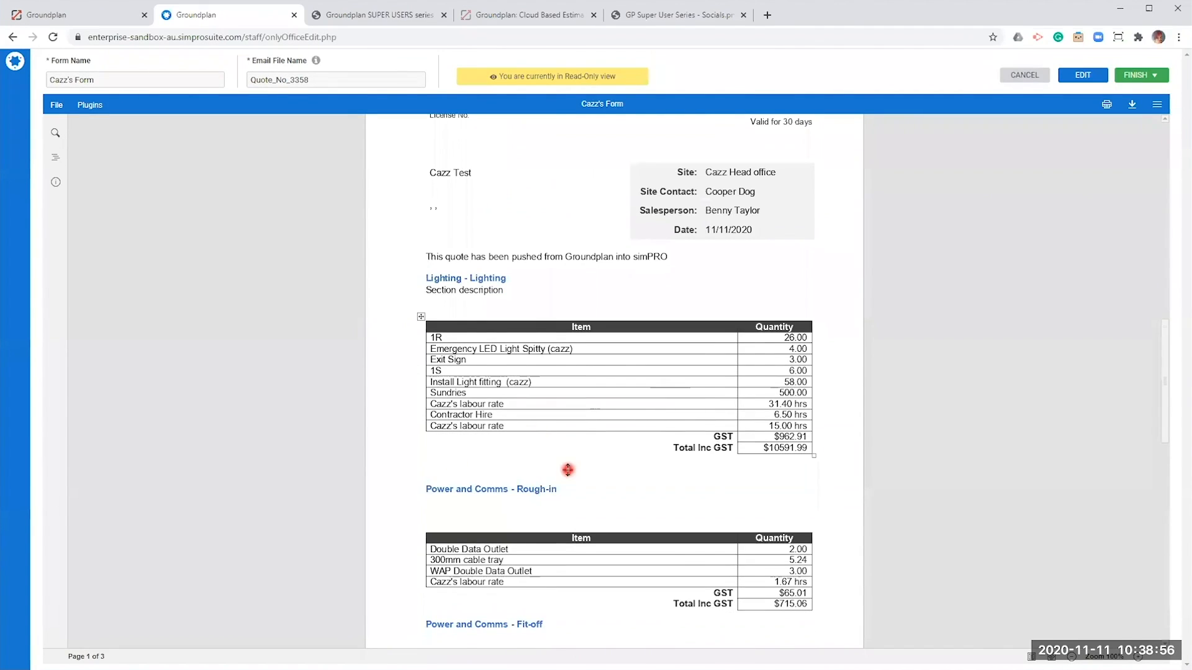
{"action": "scroll", "coordinate": [567, 471], "scroll_direction": "down", "scroll_amount": 5}
{"action": "scroll", "coordinate": [625, 477], "scroll_direction": "down", "scroll_amount": 8}
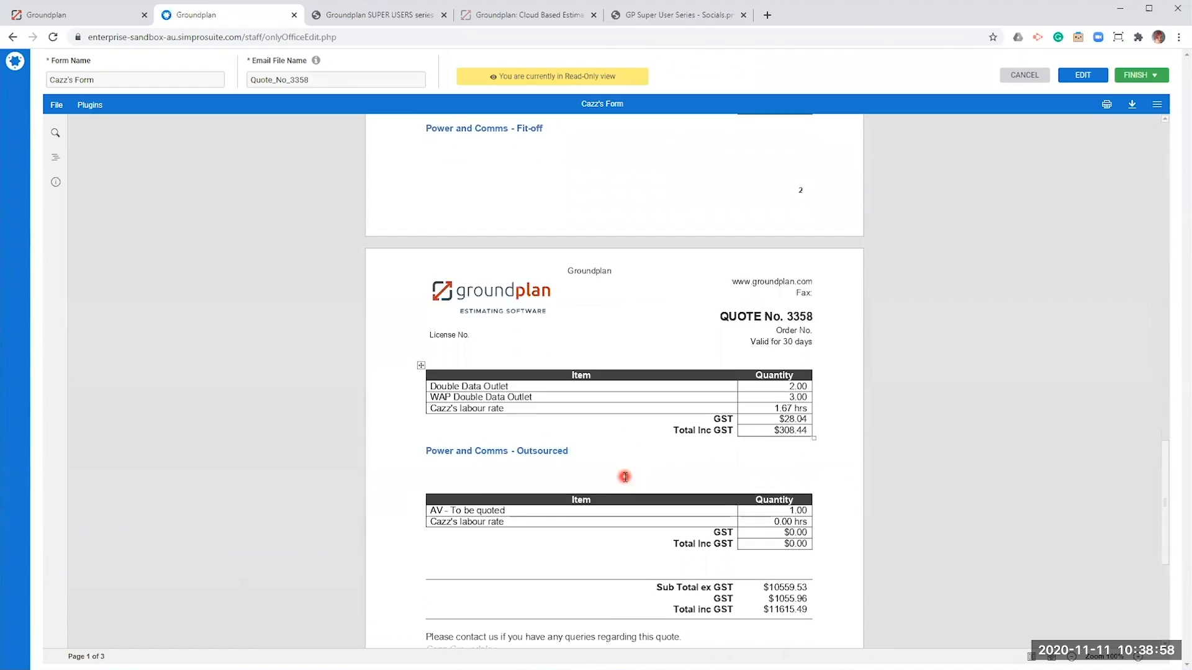
{"action": "left_click", "coordinate": [1139, 75]}
{"action": "left_click", "coordinate": [1138, 92]}
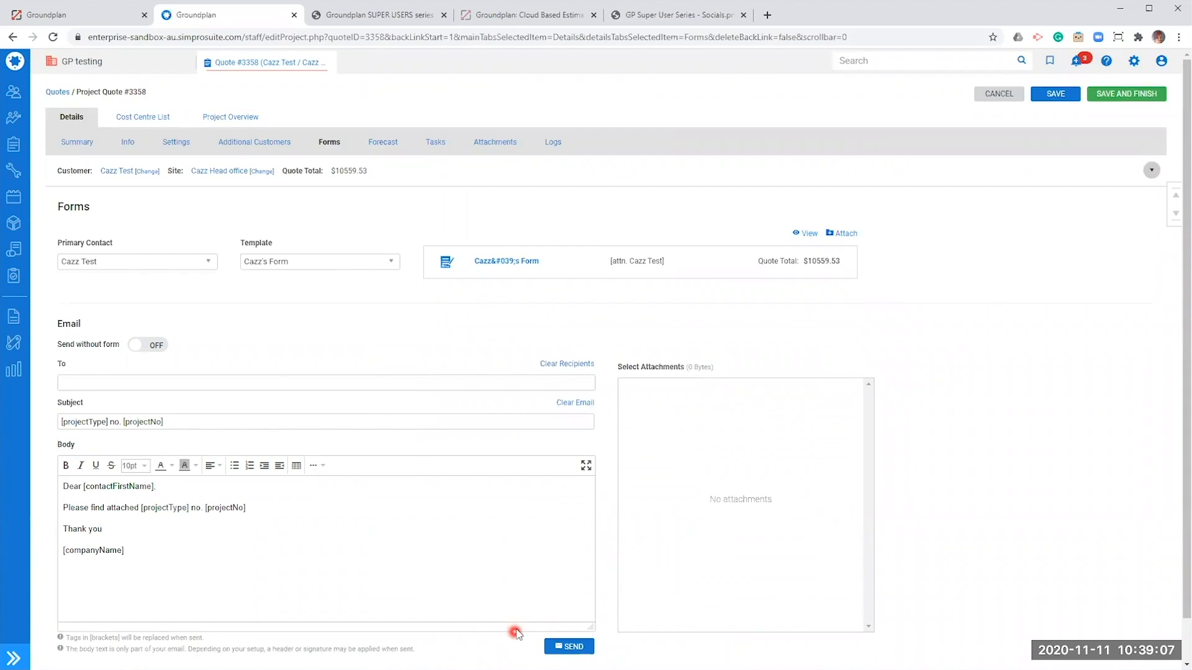
Select all materials in the quote's Project Overview and create a supplier quote based on supplier prices
{"action": "left_click", "coordinate": [212, 118]}
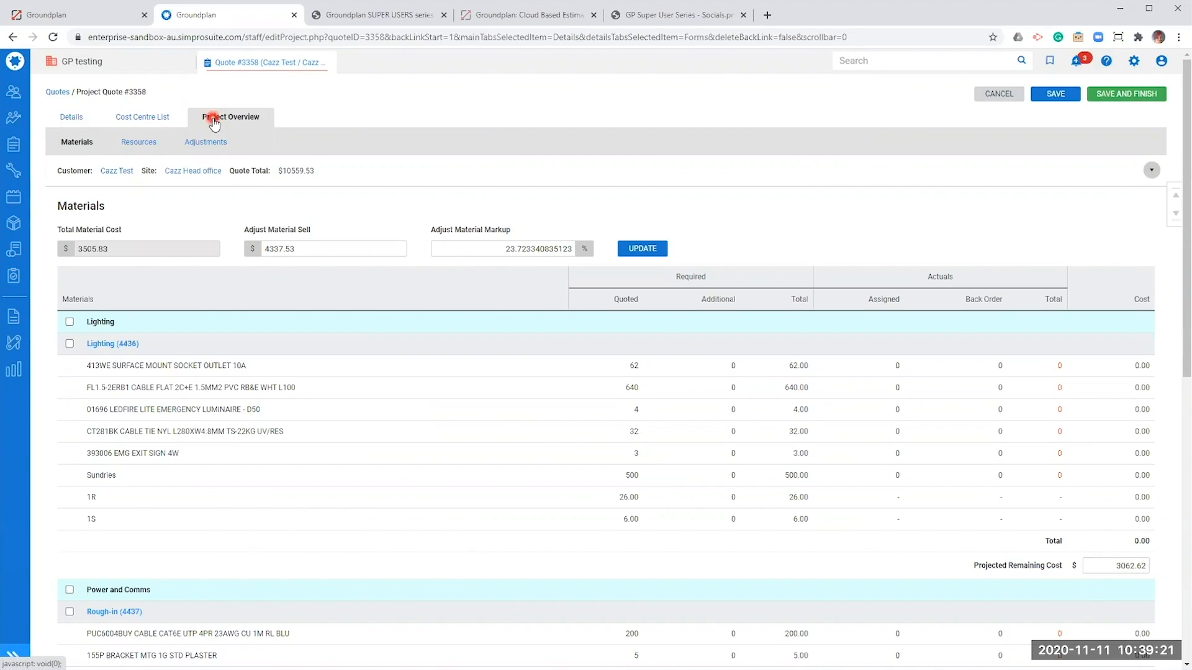
{"action": "left_click", "coordinate": [1175, 213]}
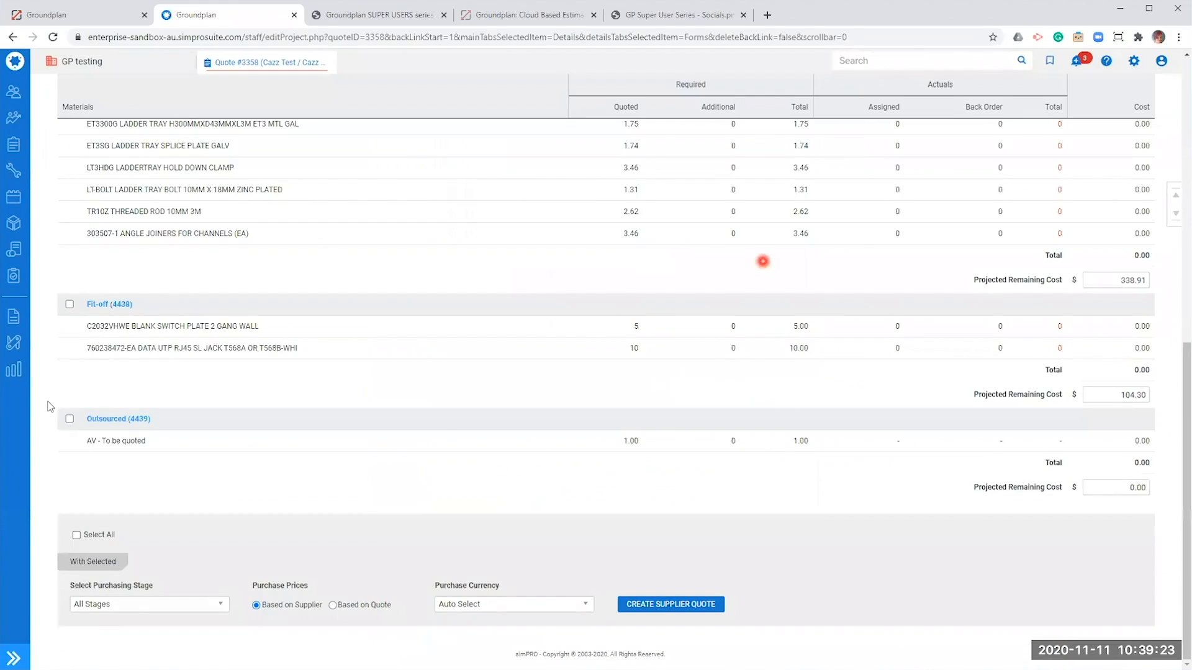
{"action": "left_click", "coordinate": [77, 535]}
{"action": "left_click", "coordinate": [700, 527]}
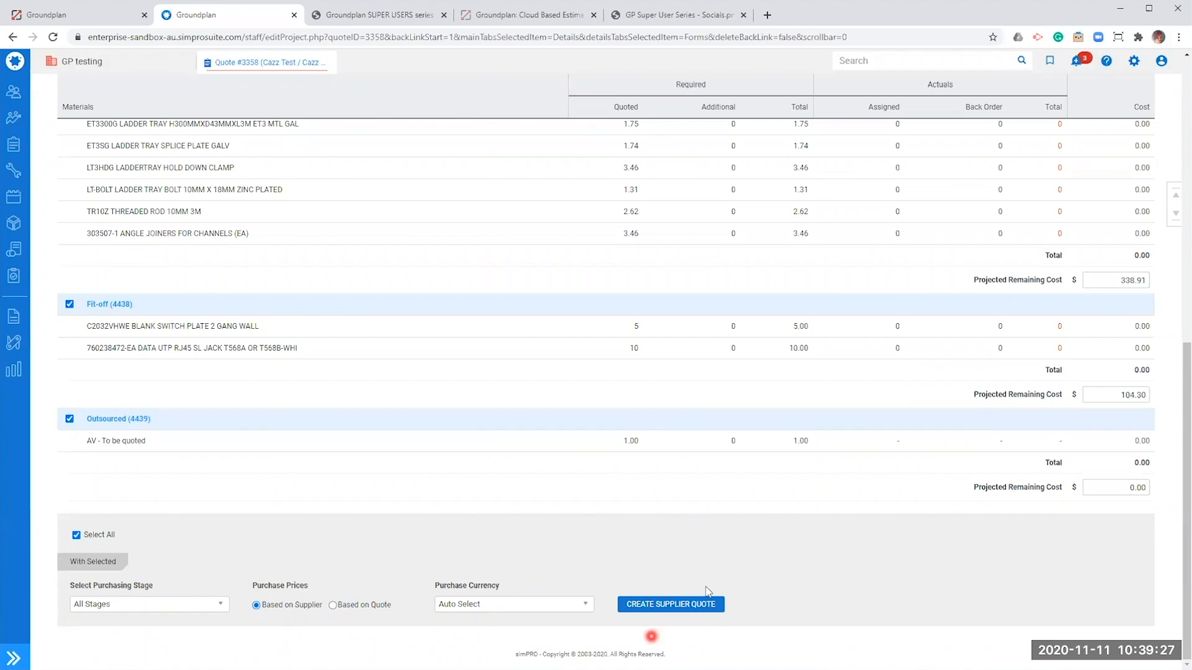
{"action": "left_click", "coordinate": [676, 601]}
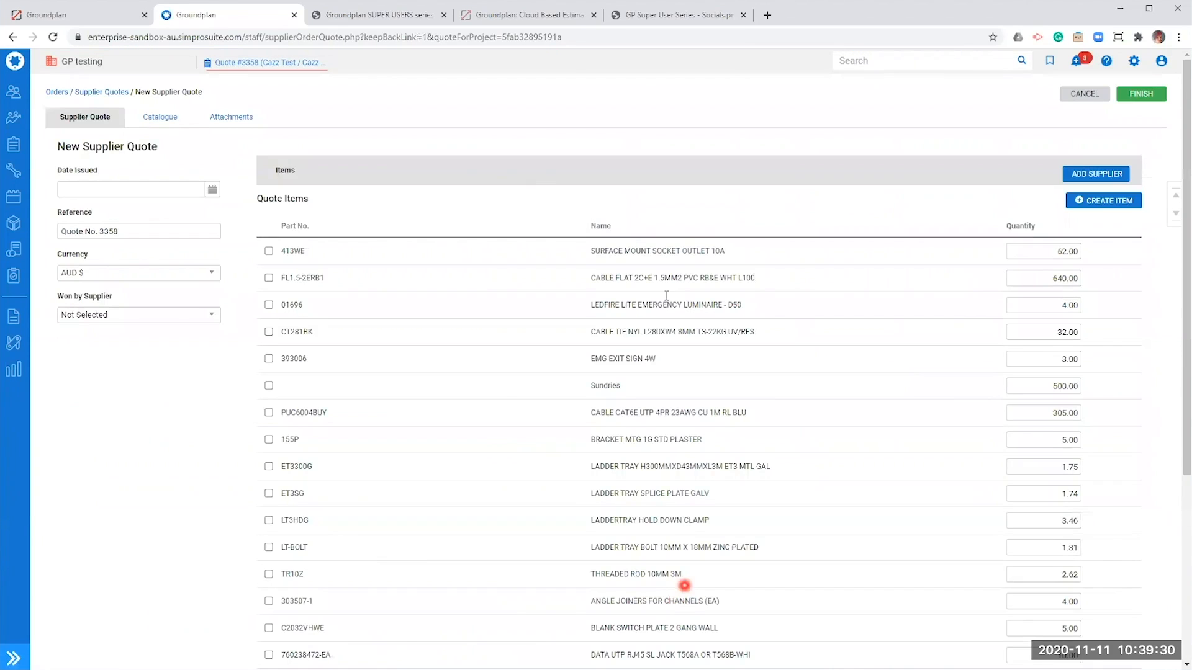
Look over the new supplier quote's item list and cancel the supplier quote
{"action": "scroll", "coordinate": [669, 296], "scroll_direction": "down", "scroll_amount": 4}
{"action": "scroll", "coordinate": [667, 295], "scroll_direction": "up", "scroll_amount": 3}
{"action": "scroll", "coordinate": [666, 294], "scroll_direction": "up", "scroll_amount": 2}
{"action": "left_click", "coordinate": [1085, 94]}
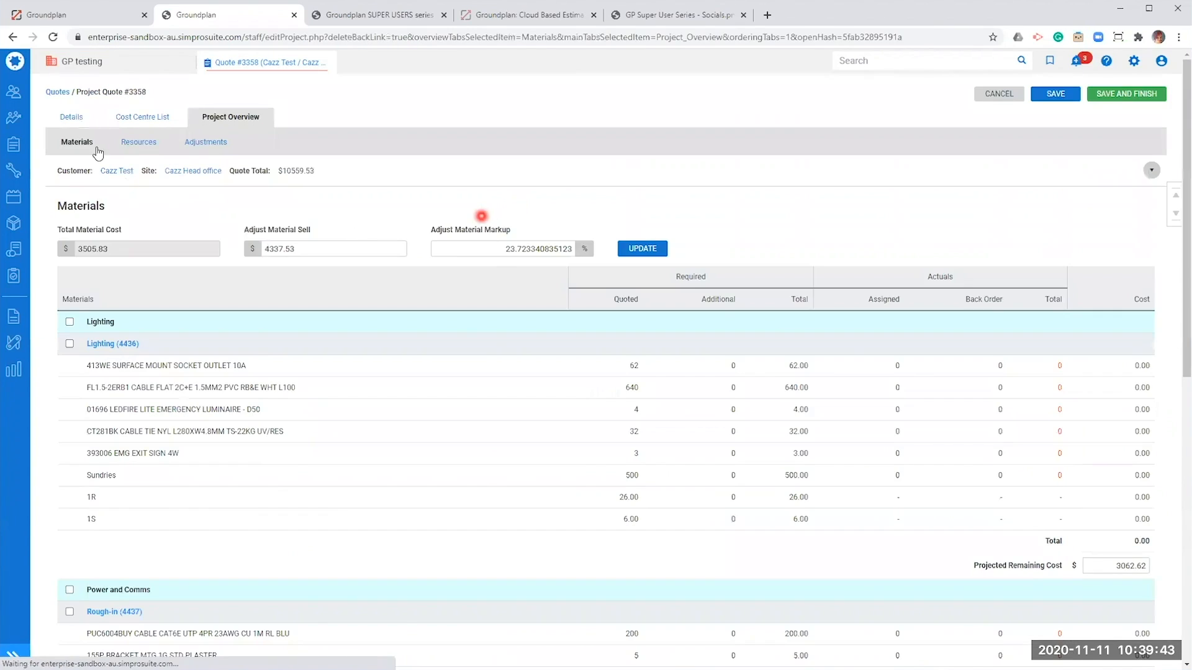
Review the parts and labour summary of the Lighting cost centre and return to the quote's cost centre list
{"action": "left_click", "coordinate": [141, 116]}
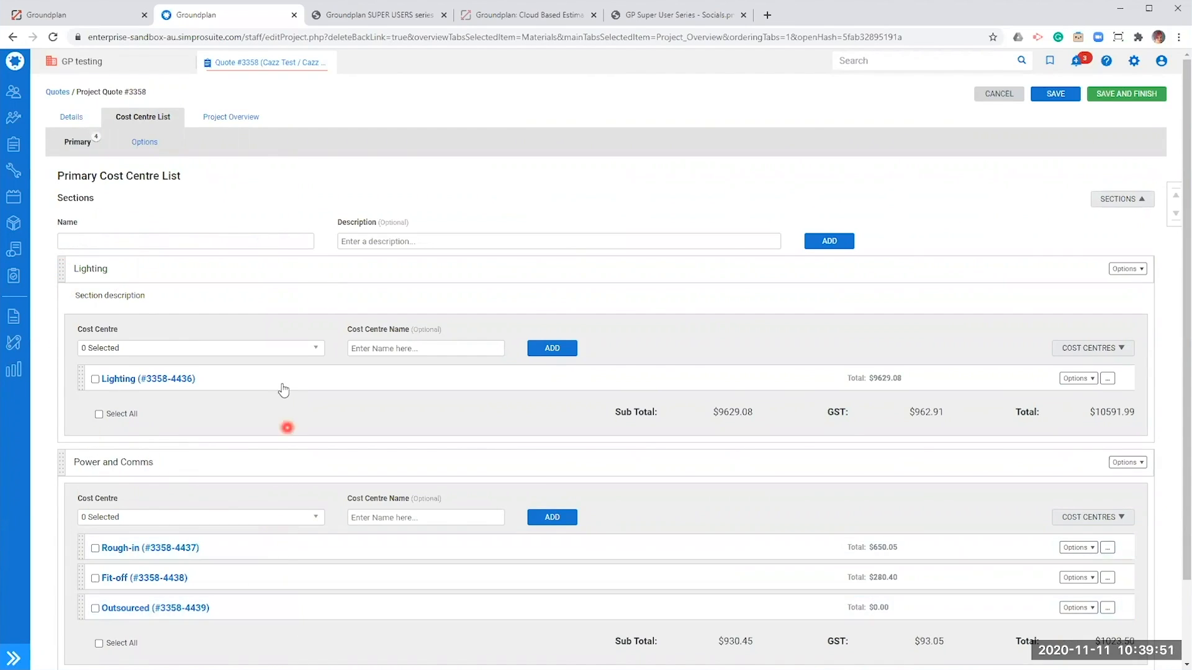
{"action": "left_click", "coordinate": [166, 379]}
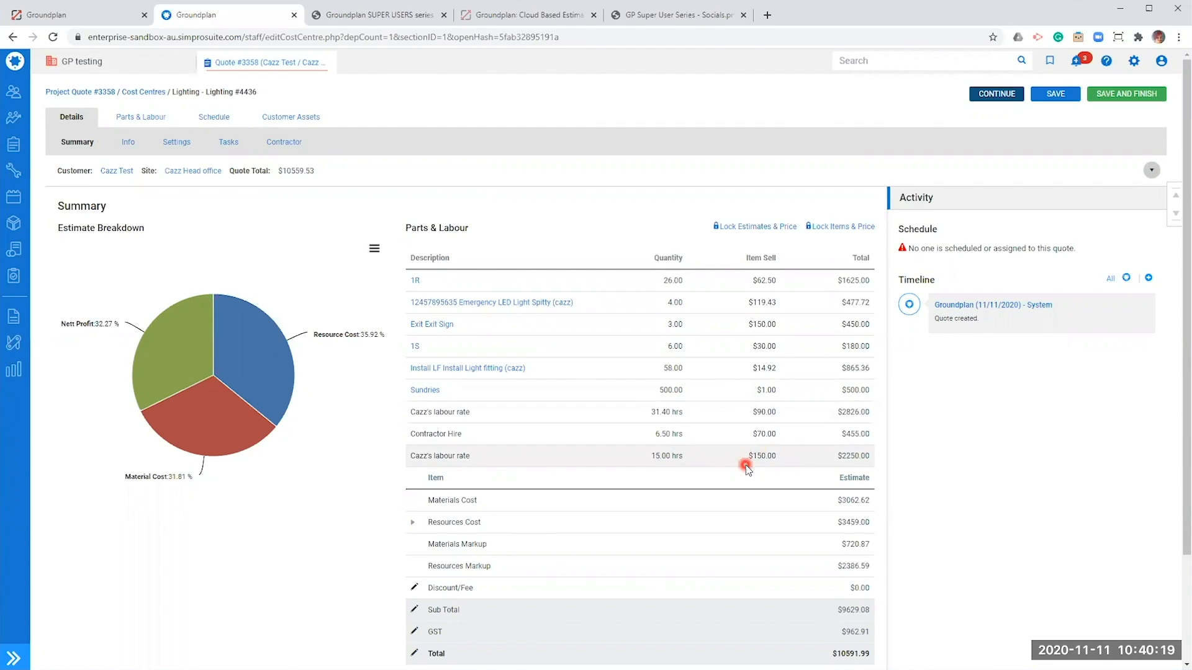
{"action": "left_click", "coordinate": [141, 92]}
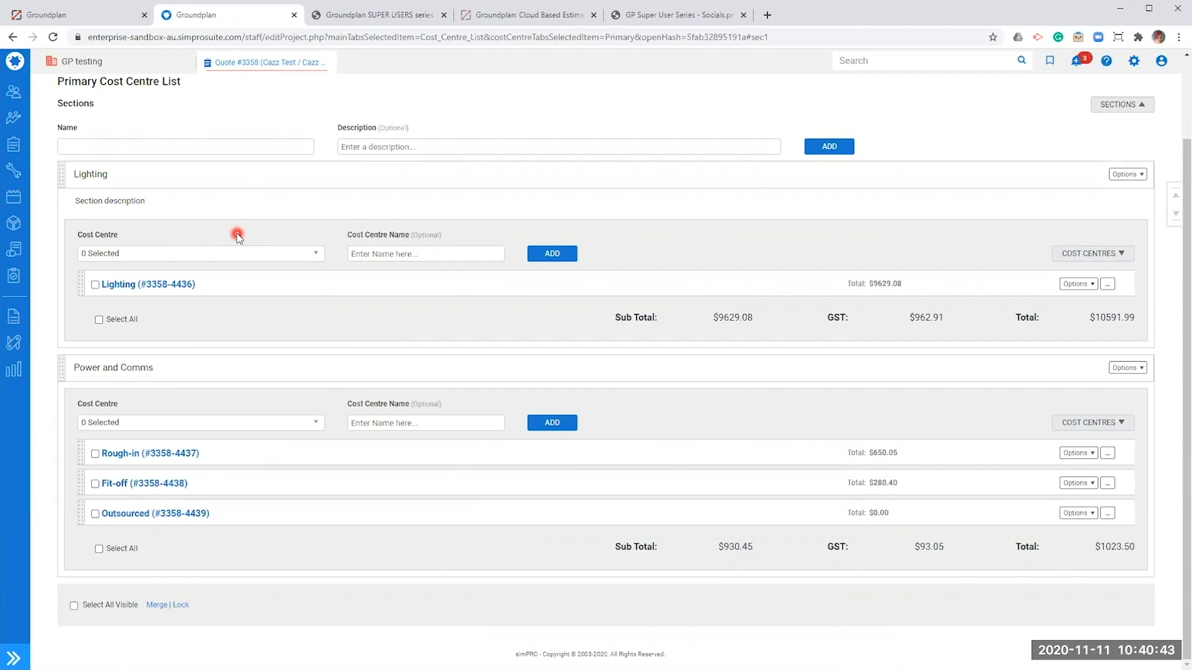
Add a section named Admin to the quote and add the Commercial cost centre to it
{"action": "left_click", "coordinate": [132, 146]}
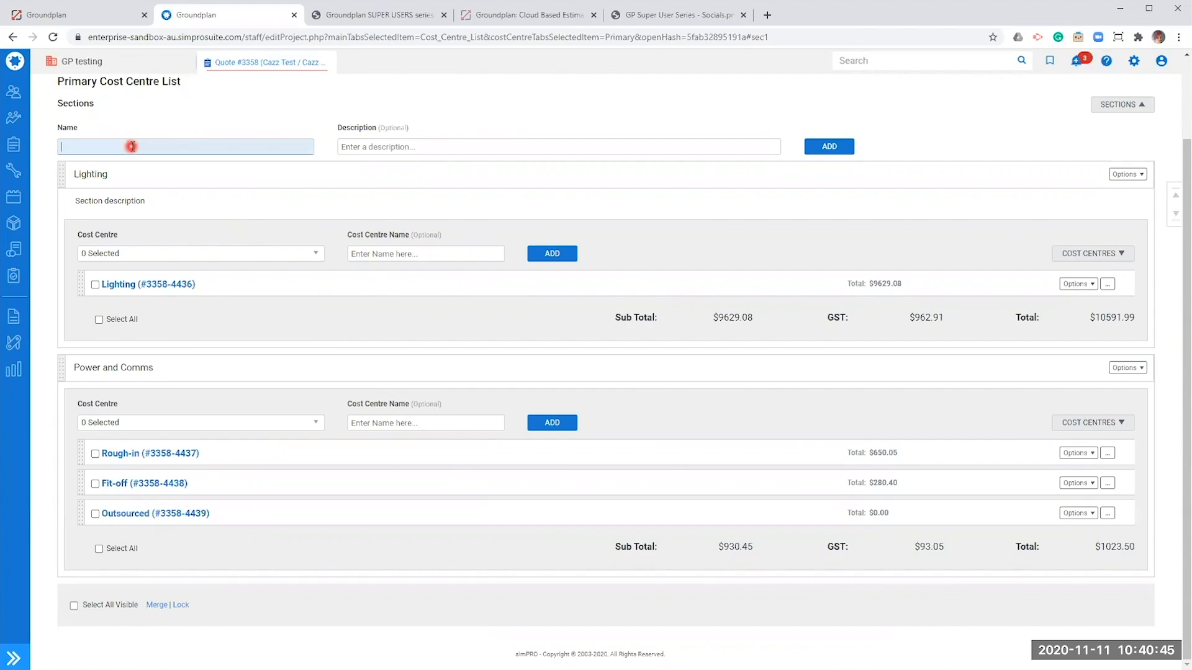
{"action": "type", "text": "Admin"}
{"action": "left_click", "coordinate": [829, 146]}
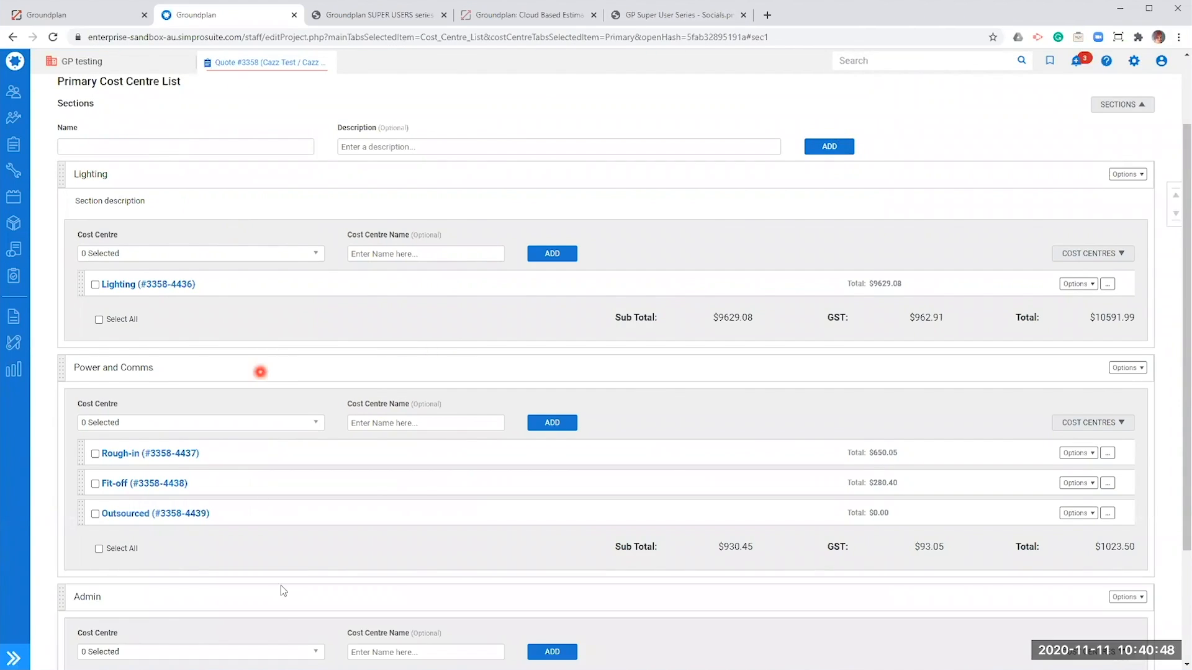
{"action": "scroll", "coordinate": [283, 590], "scroll_direction": "down", "scroll_amount": 3}
{"action": "left_click", "coordinate": [276, 494]}
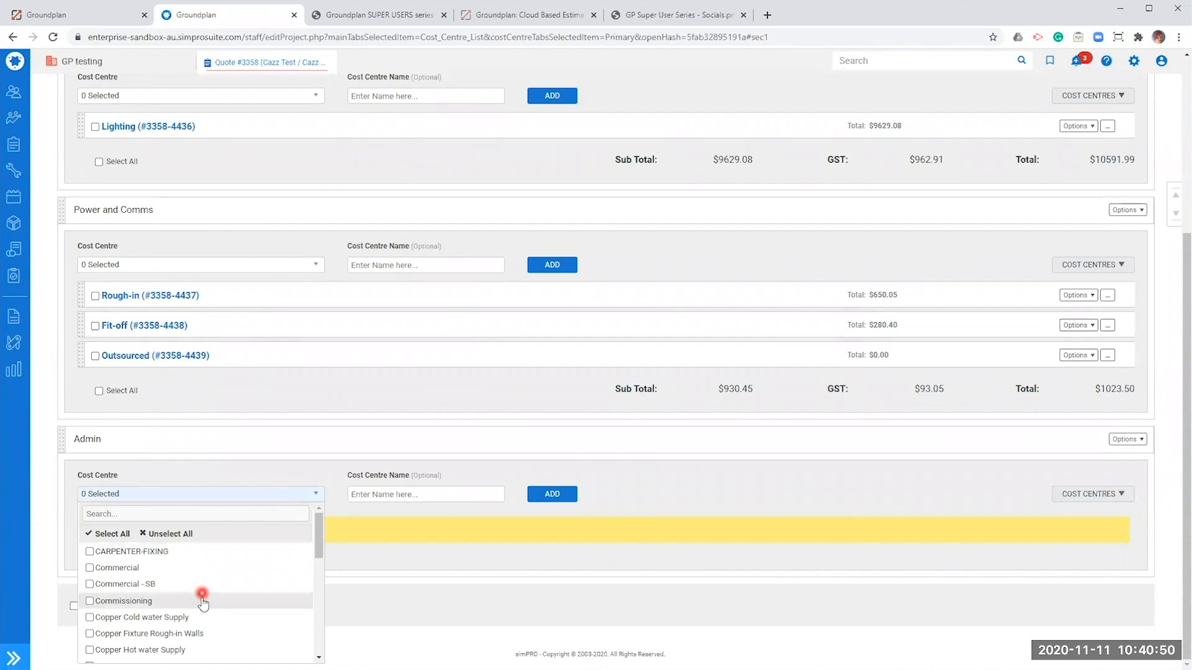
{"action": "left_click", "coordinate": [193, 567]}
{"action": "left_click", "coordinate": [549, 494]}
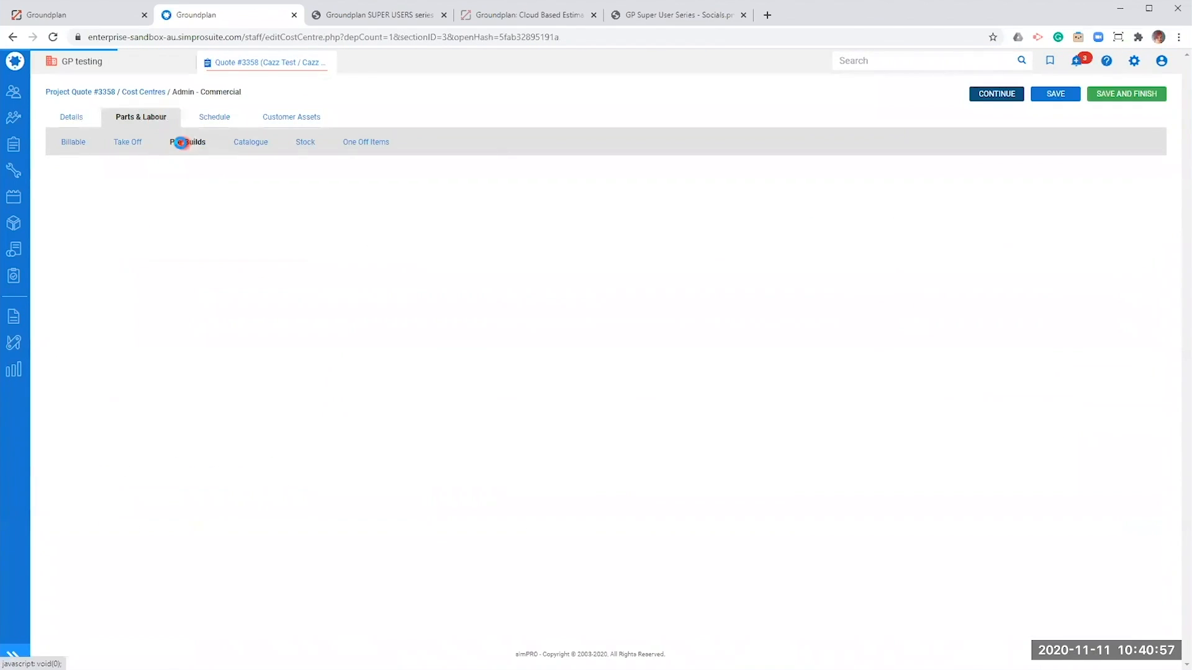
Add one each of the Smoke Alarm Interconnected, 300mm flexible duct and Card Reader pre-builds to the Commercial cost centre
{"action": "left_click", "coordinate": [180, 142]}
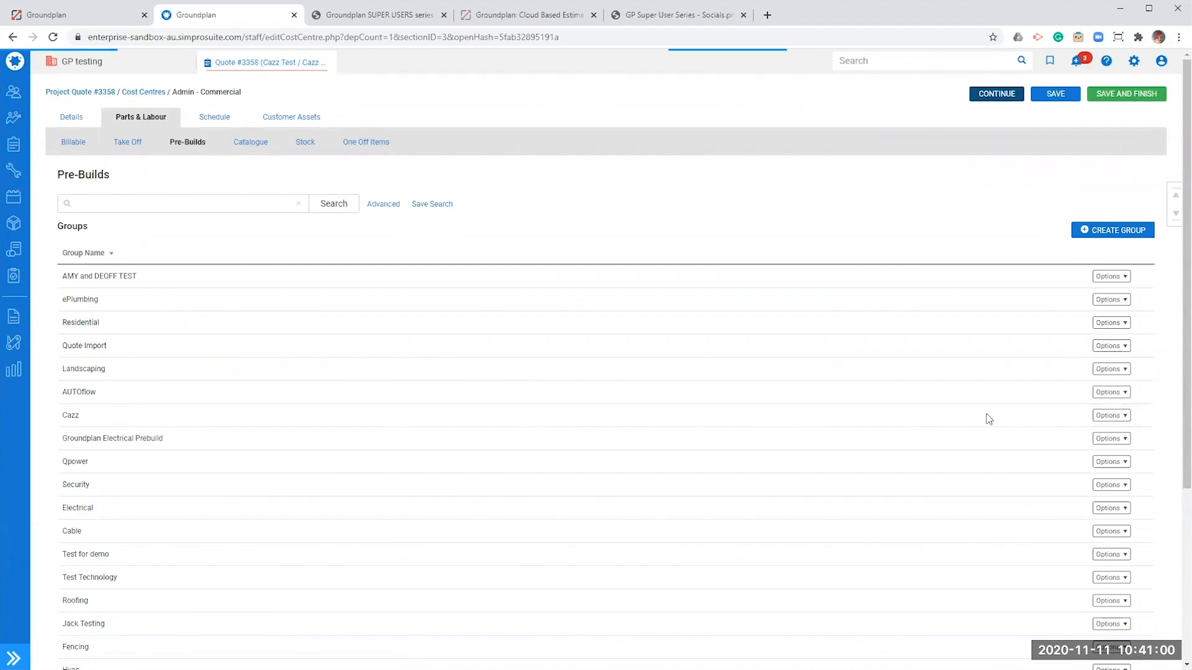
{"action": "left_click", "coordinate": [989, 417]}
{"action": "scroll", "coordinate": [1111, 528], "scroll_direction": "down", "scroll_amount": 2}
{"action": "left_click", "coordinate": [1115, 500]}
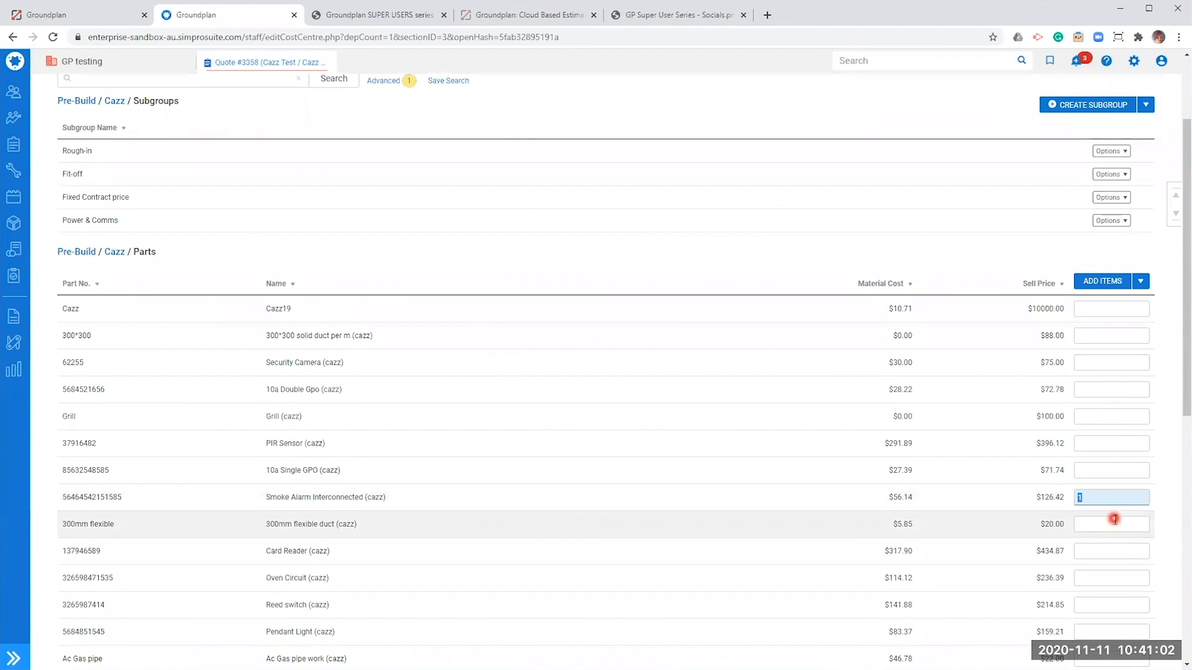
{"action": "left_click", "coordinate": [1115, 522]}
{"action": "left_click", "coordinate": [1109, 550]}
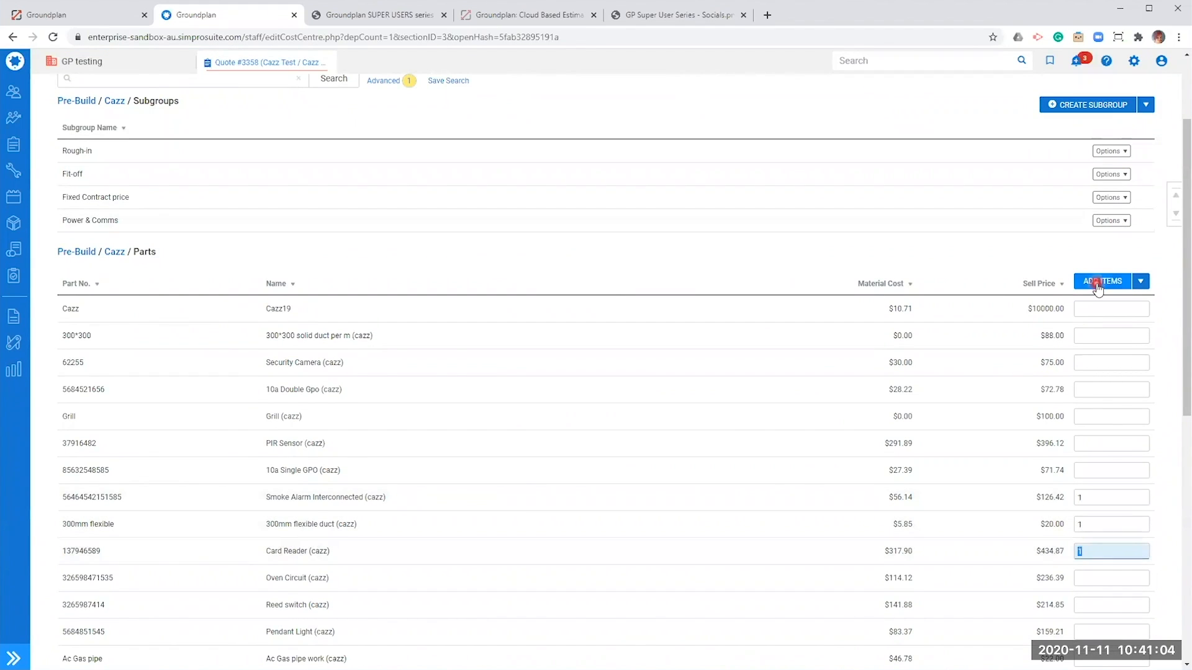
{"action": "left_click", "coordinate": [1098, 283]}
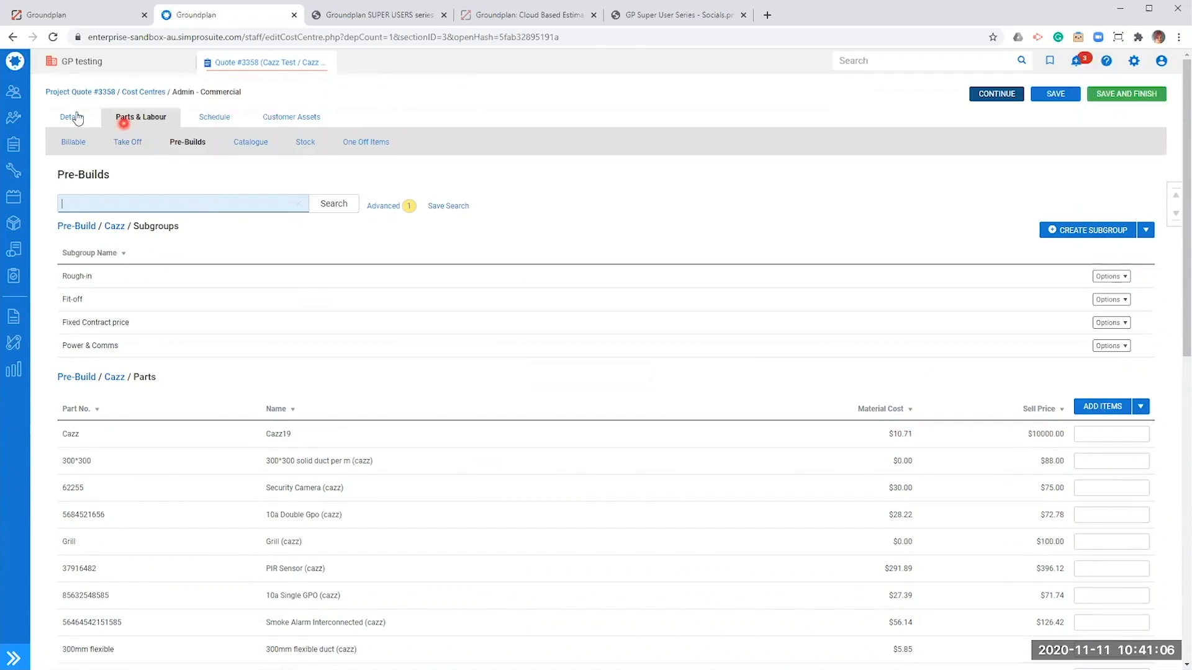
Review the Admin Commercial cost centre's parts and labour summary and return to the quote's cost centre list
{"action": "left_click", "coordinate": [77, 118]}
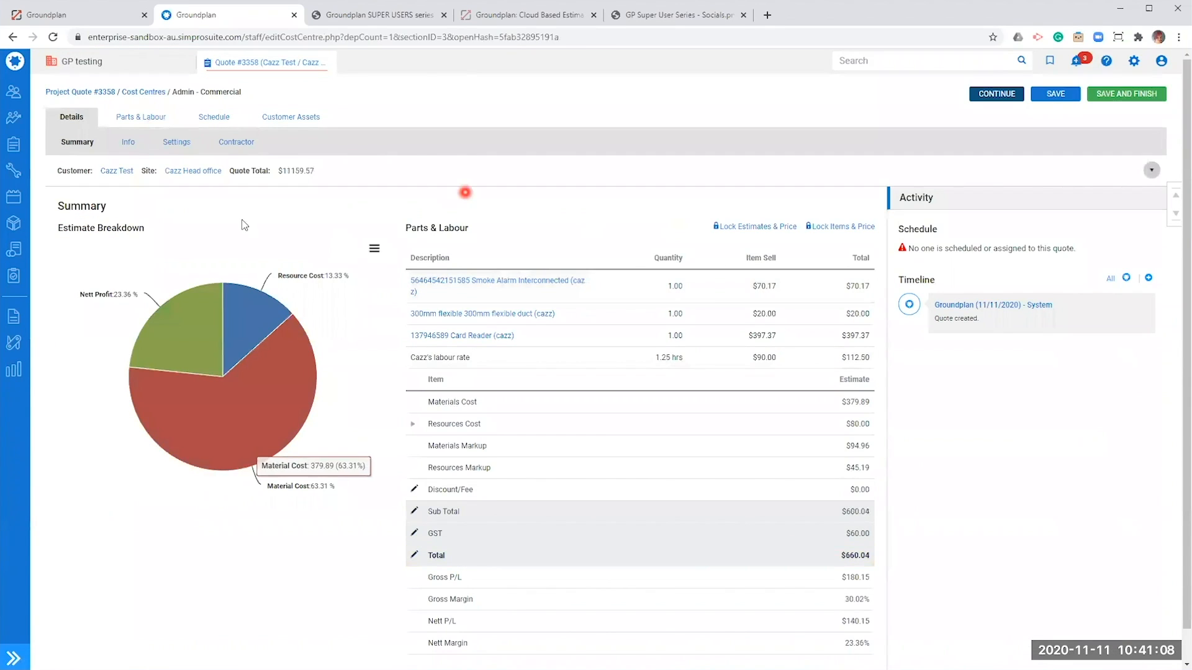
{"action": "left_click", "coordinate": [145, 93]}
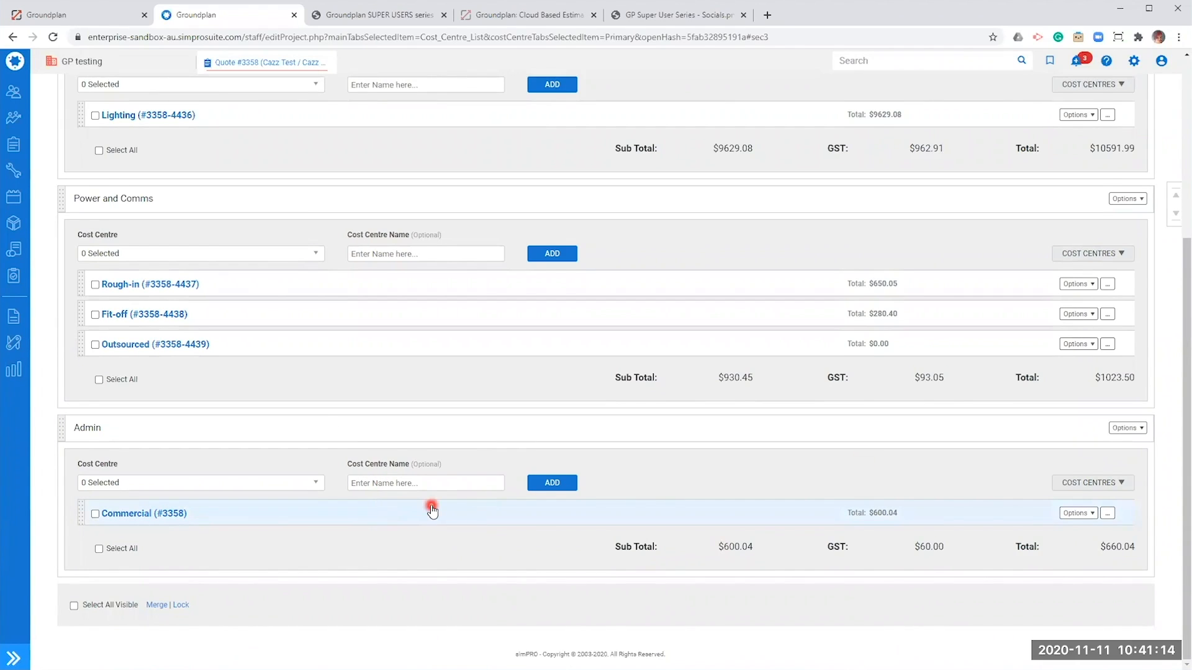
{"action": "scroll", "coordinate": [428, 506], "scroll_direction": "up", "scroll_amount": 5}
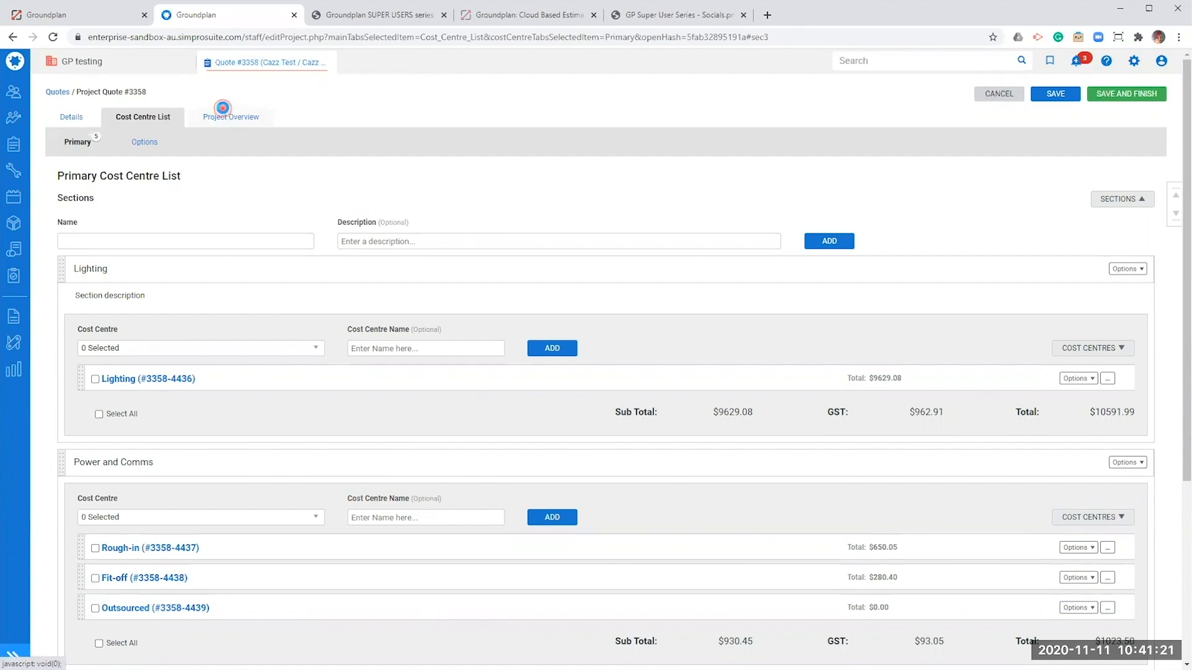
Set the material markup to 60% in the Project Overview adjustments, update the figures and save the quote
{"action": "left_click", "coordinate": [223, 108]}
{"action": "left_click", "coordinate": [204, 144]}
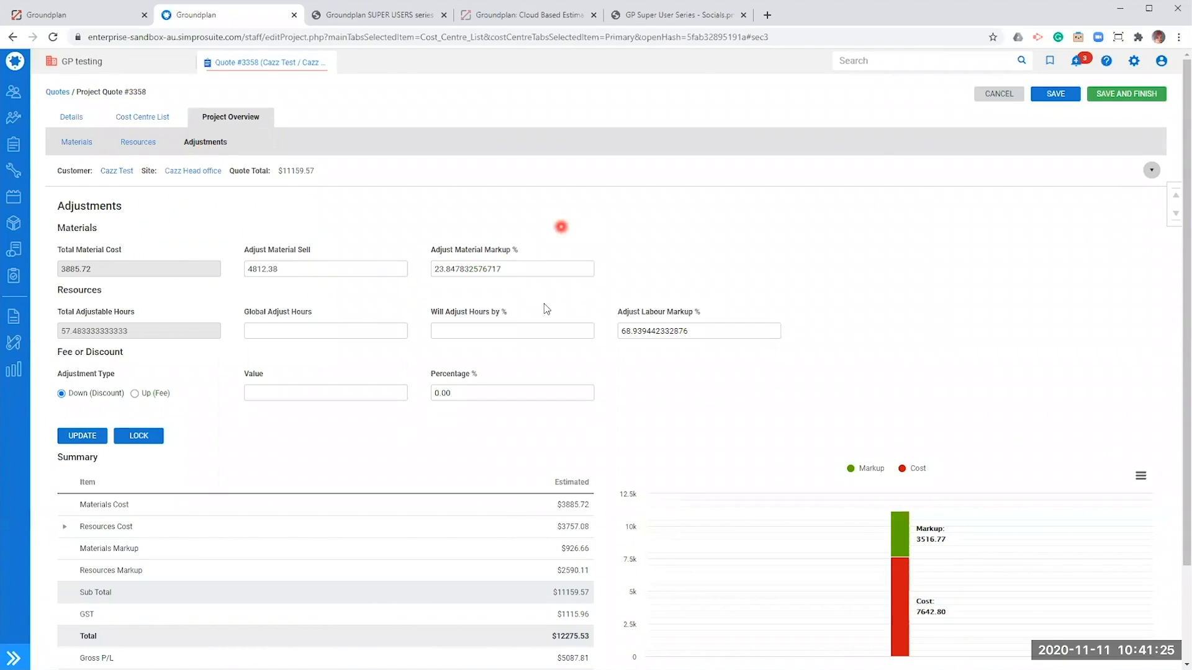
{"action": "left_click", "coordinate": [522, 263]}
{"action": "double_click", "coordinate": [523, 263]}
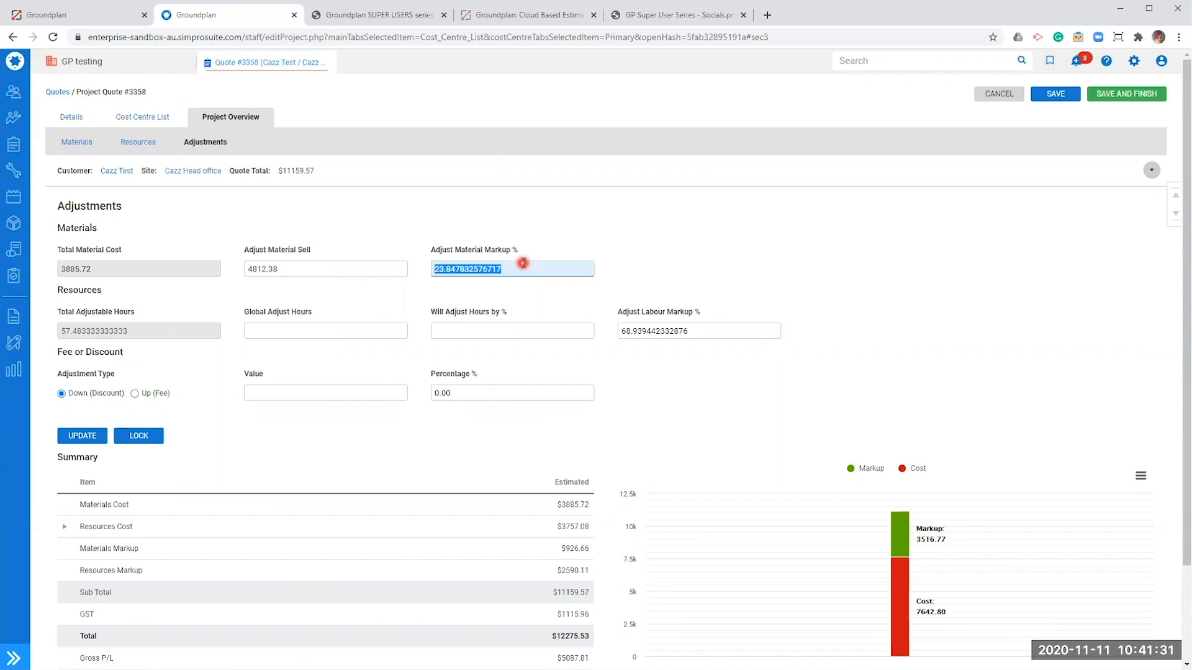
{"action": "type", "text": "60"}
{"action": "left_click", "coordinate": [660, 260]}
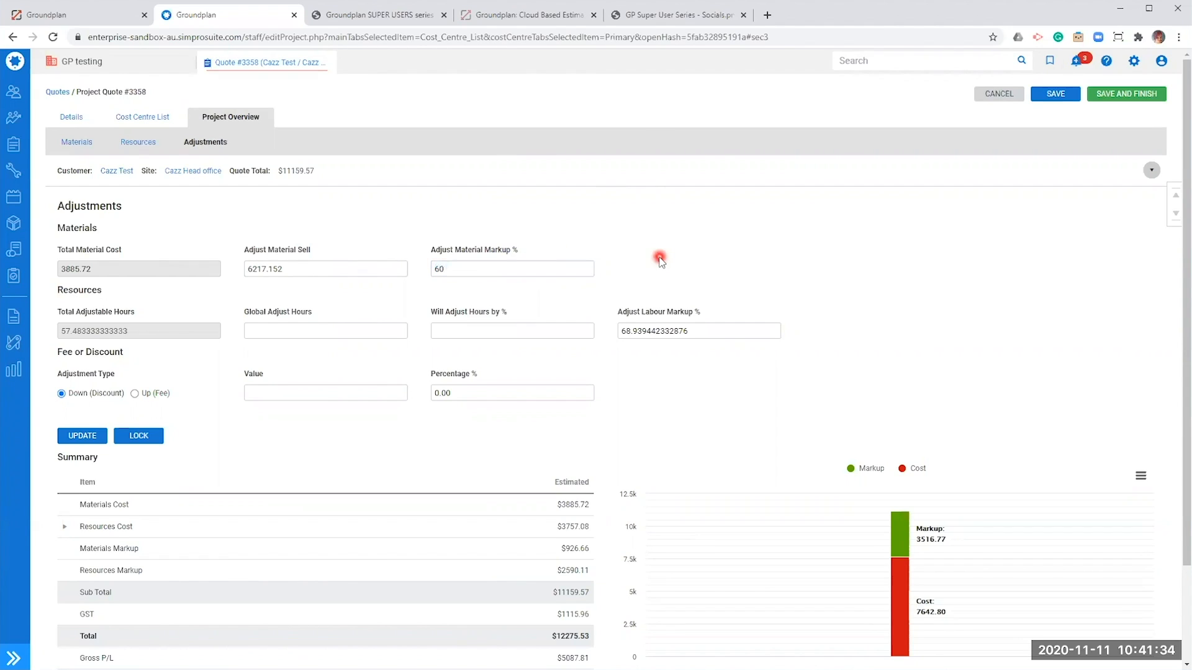
{"action": "left_click", "coordinate": [67, 437]}
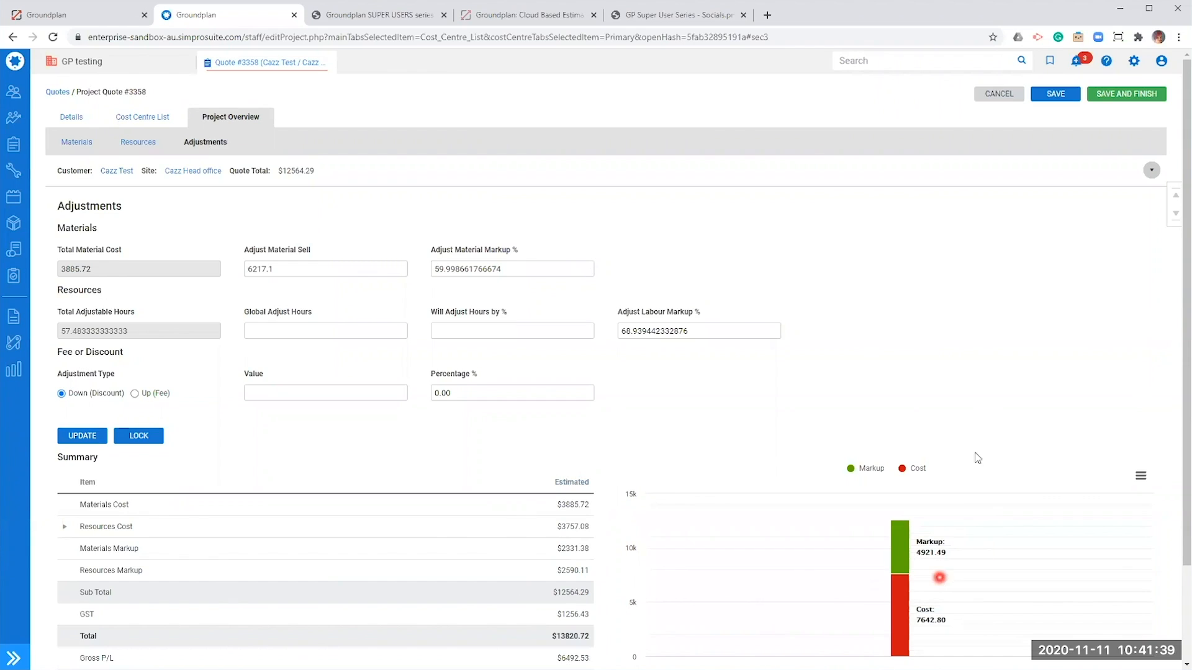
{"action": "left_click", "coordinate": [1056, 93]}
Override the default material markup in the quote's optional rate settings with 60% and return to the quote details
{"action": "left_click", "coordinate": [75, 115]}
{"action": "left_click", "coordinate": [177, 142]}
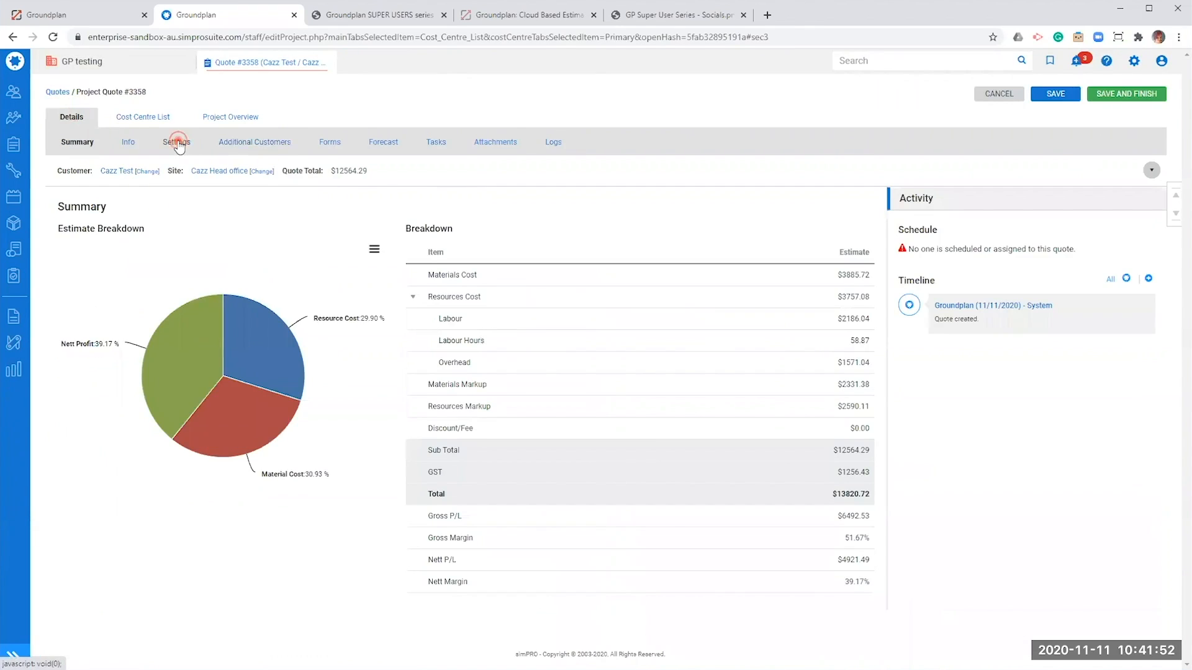
{"action": "left_click", "coordinate": [186, 249]}
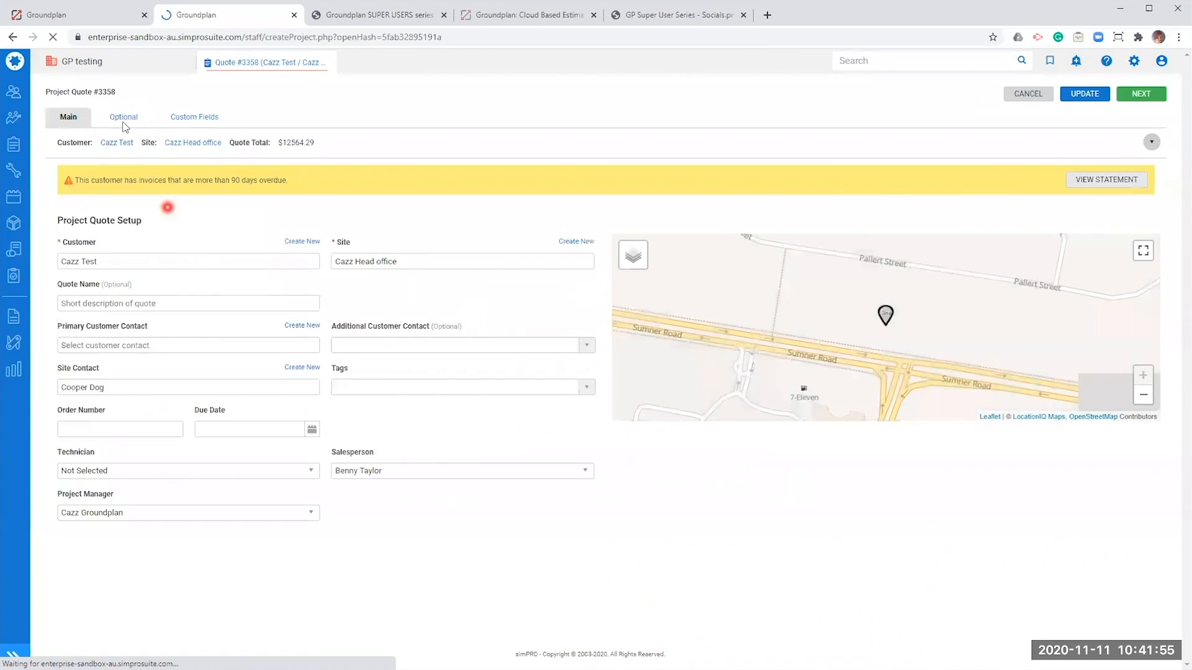
{"action": "left_click", "coordinate": [124, 118]}
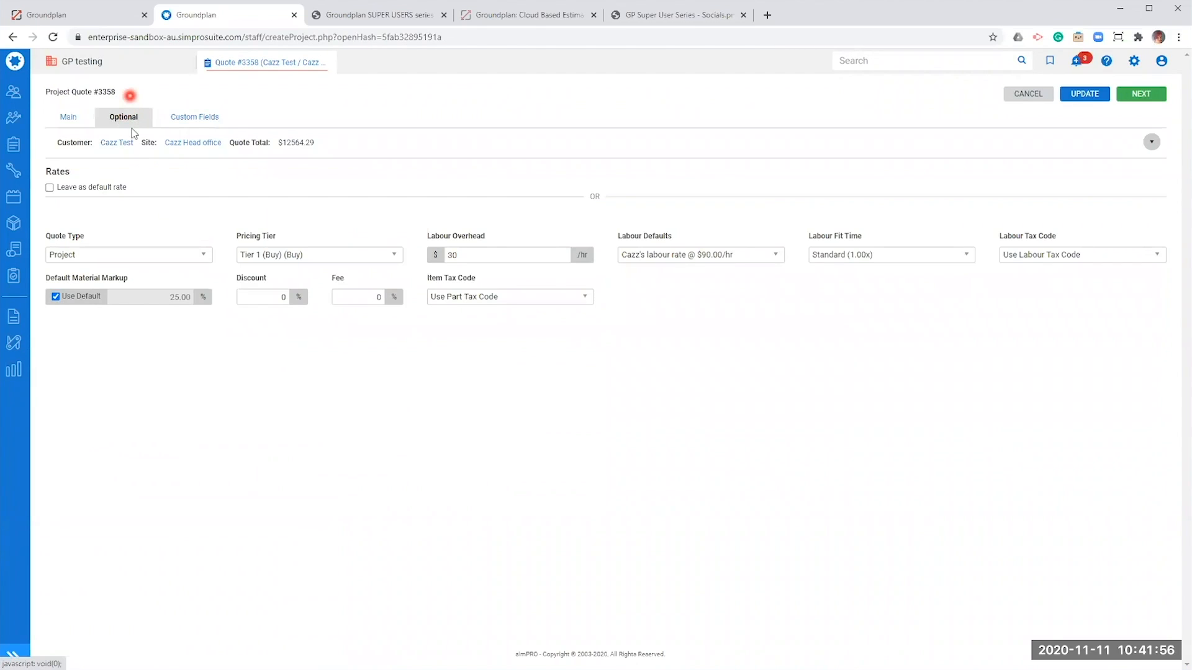
{"action": "left_click", "coordinate": [55, 297]}
{"action": "left_click", "coordinate": [173, 297]}
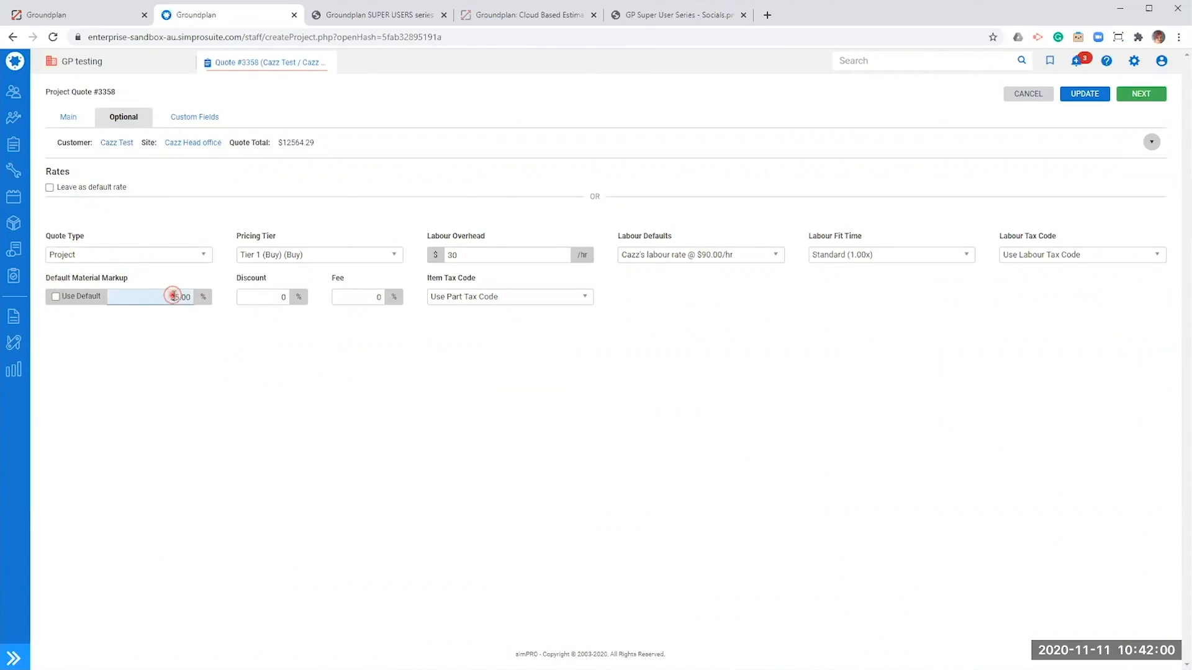
{"action": "type", "text": "60"}
{"action": "left_click", "coordinate": [229, 360]}
{"action": "left_click", "coordinate": [1150, 94]}
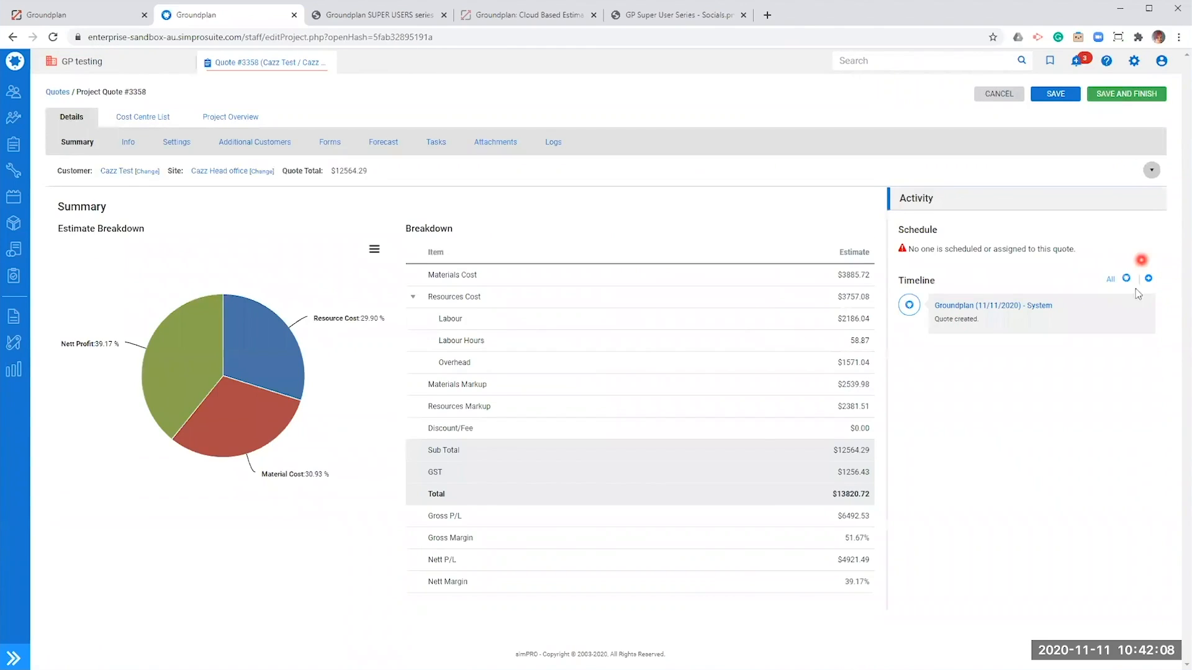
Add a timeline note with the subject "60% material markup", then save and finish the quote
{"action": "left_click", "coordinate": [1147, 279]}
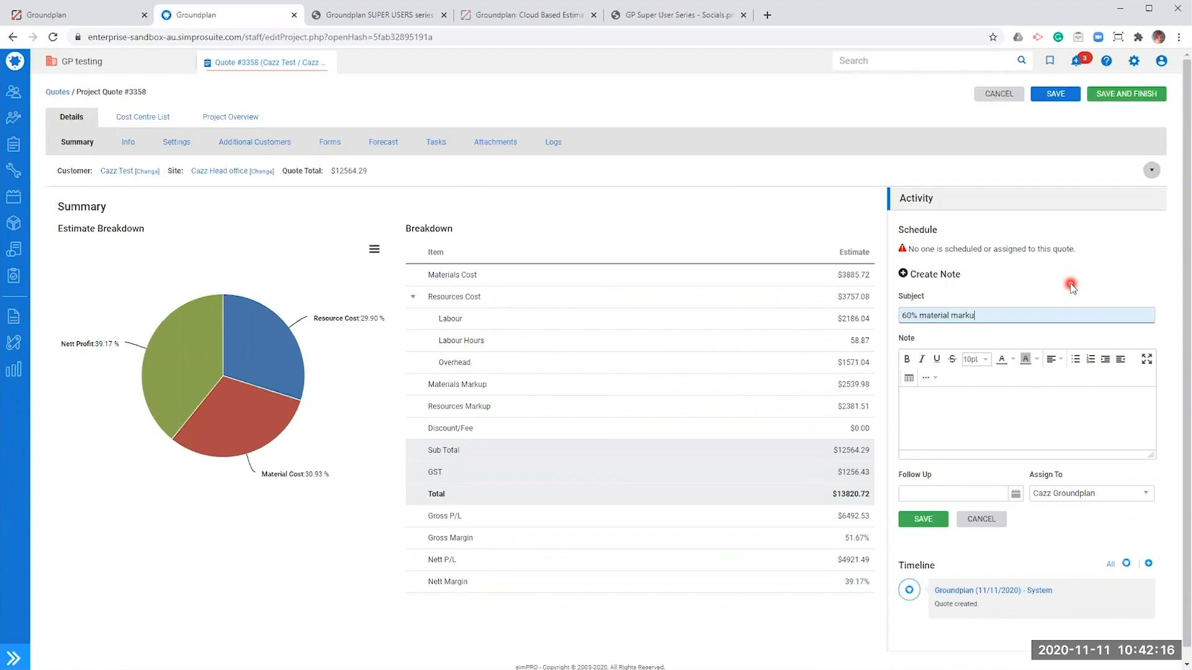
{"action": "left_click", "coordinate": [920, 517]}
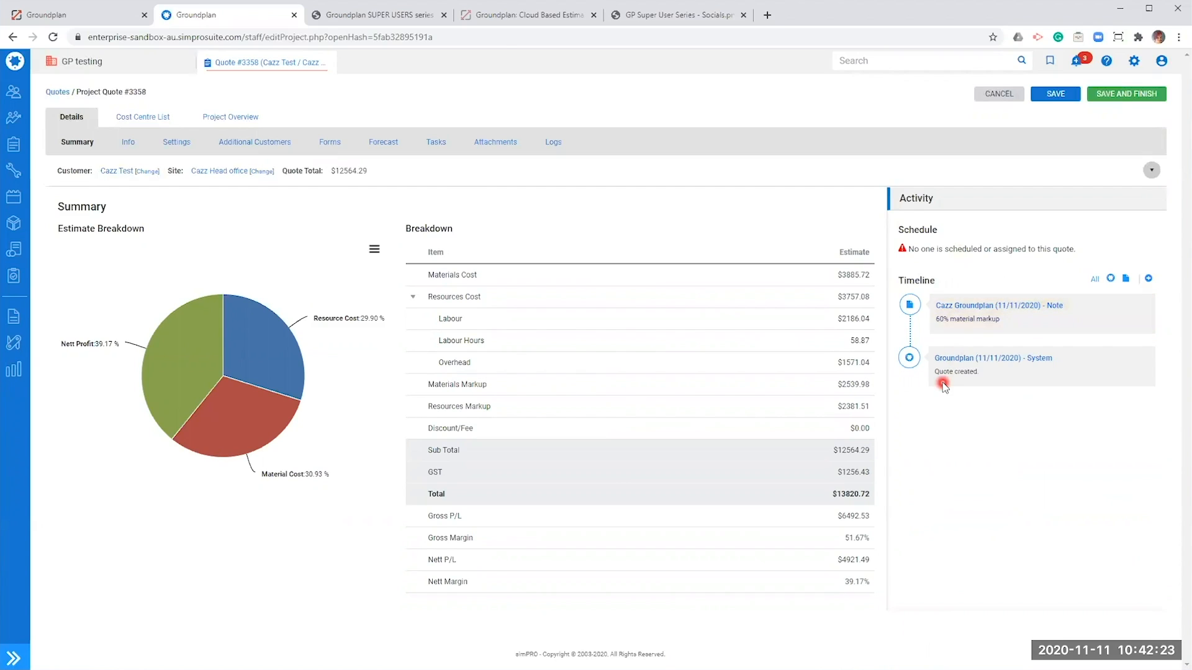
{"action": "left_click", "coordinate": [1110, 93]}
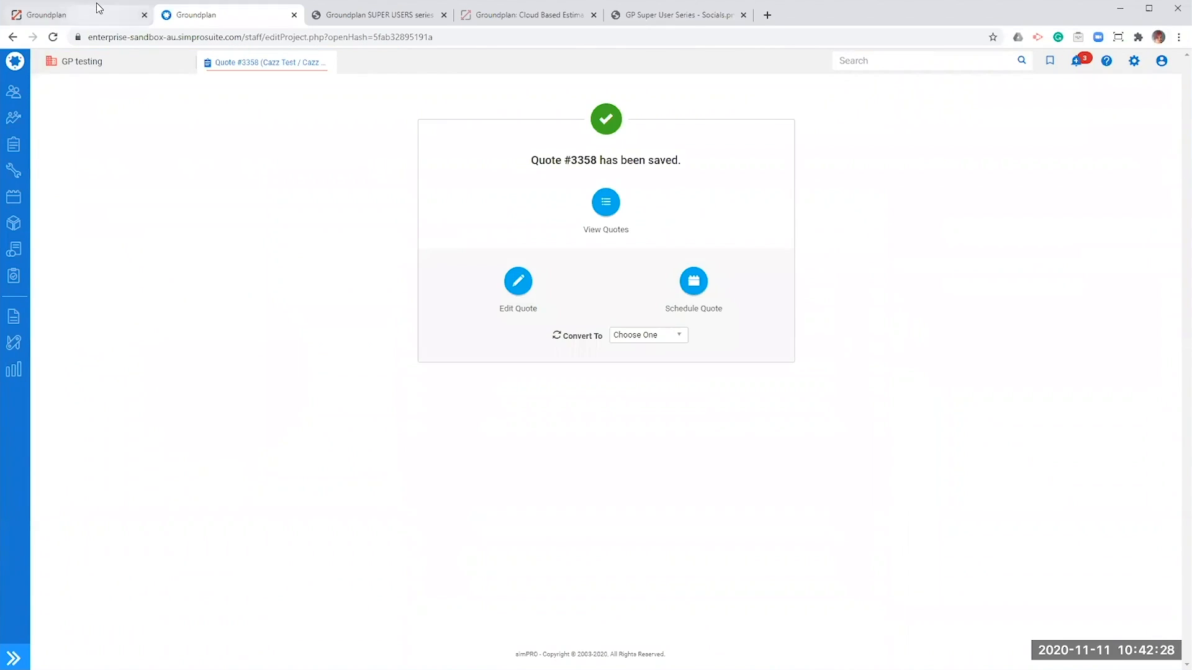
Switch to Groundplan, open the project's plans and add a plan group named Revisions
{"action": "left_click", "coordinate": [96, 7]}
{"action": "left_click", "coordinate": [770, 538]}
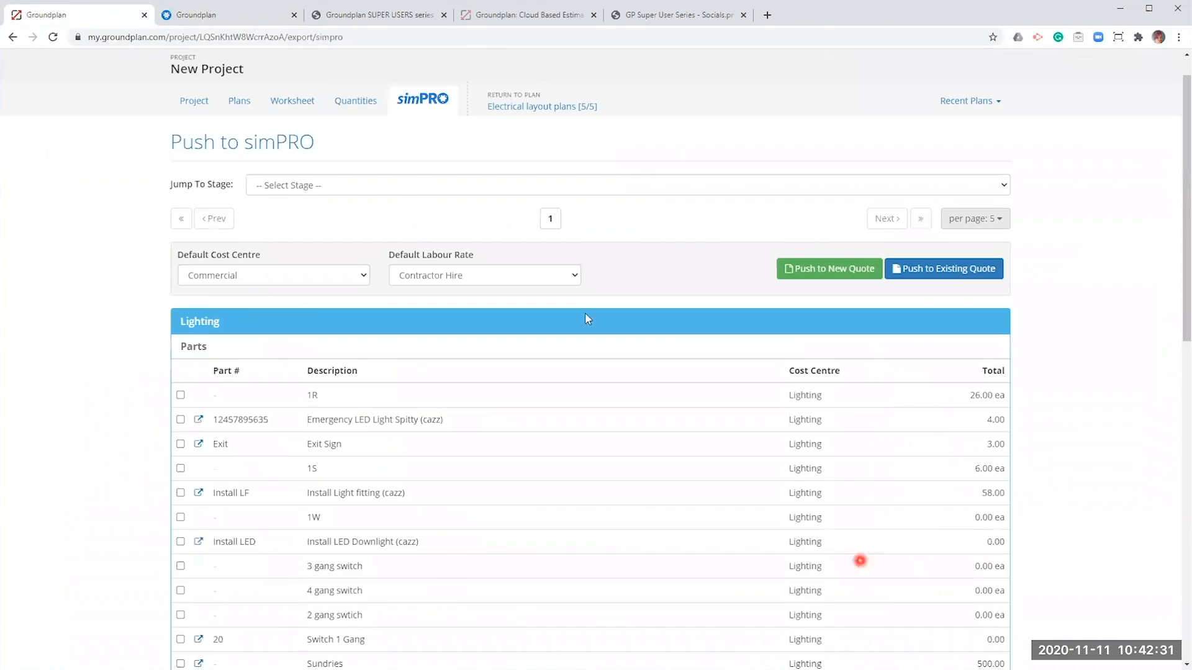
{"action": "left_click", "coordinate": [229, 106]}
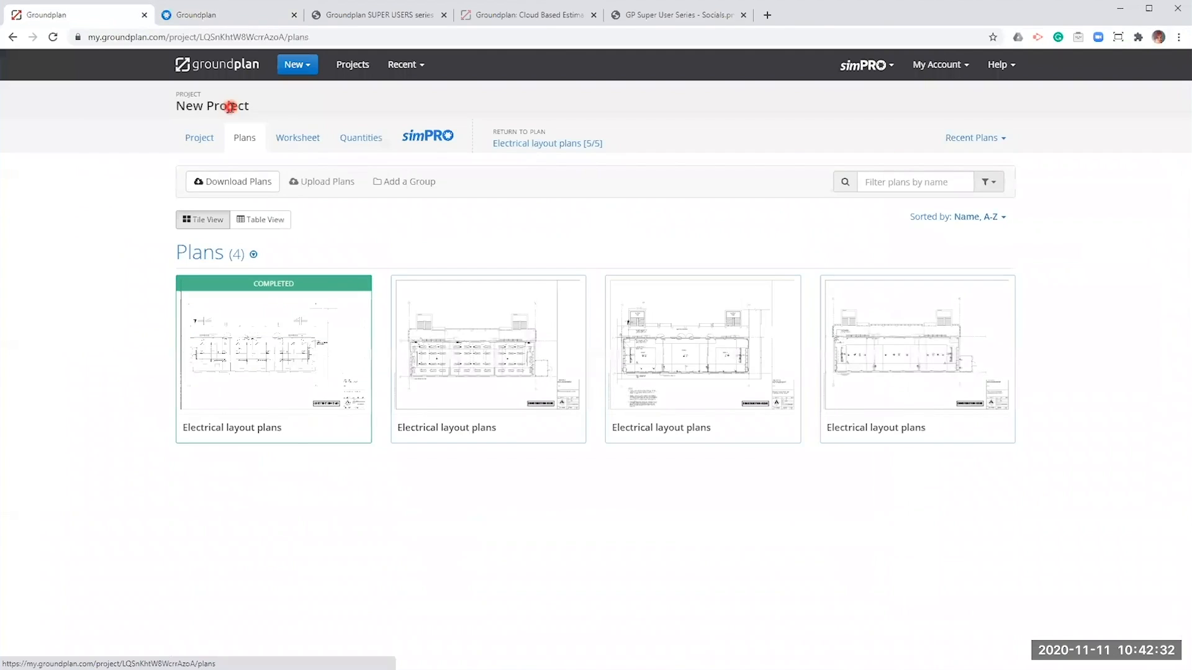
{"action": "left_click", "coordinate": [418, 183]}
{"action": "type", "text": "R"}
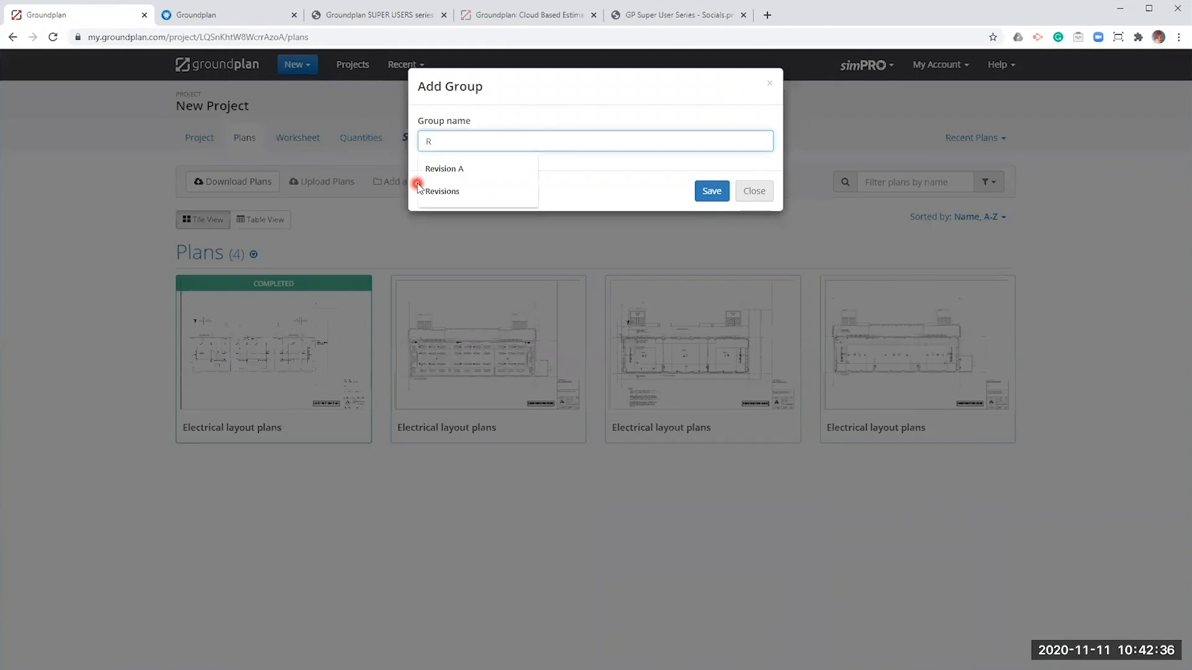
{"action": "left_click", "coordinate": [429, 186]}
{"action": "left_click", "coordinate": [710, 190]}
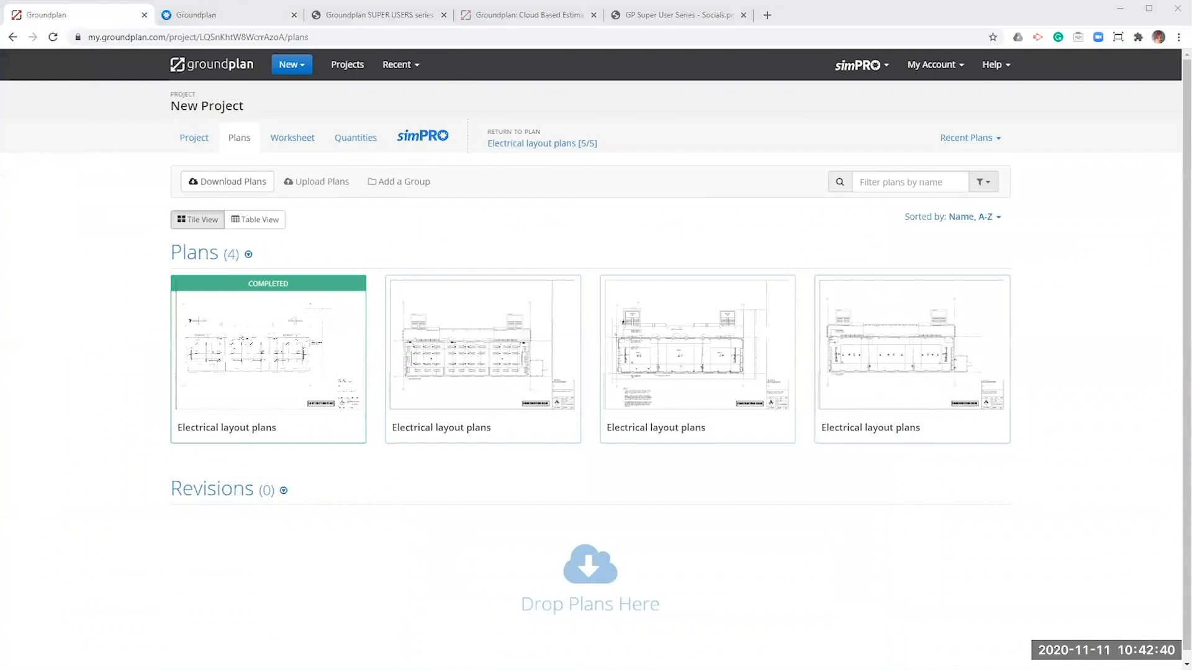
Bring the five St Matthews electrical PDFs into the Revisions group's upload and mark p1, p4, p5 and p6 as skipped
{"action": "left_click_drag", "start_coordinate": [596, 669], "coordinate": [587, 565]}
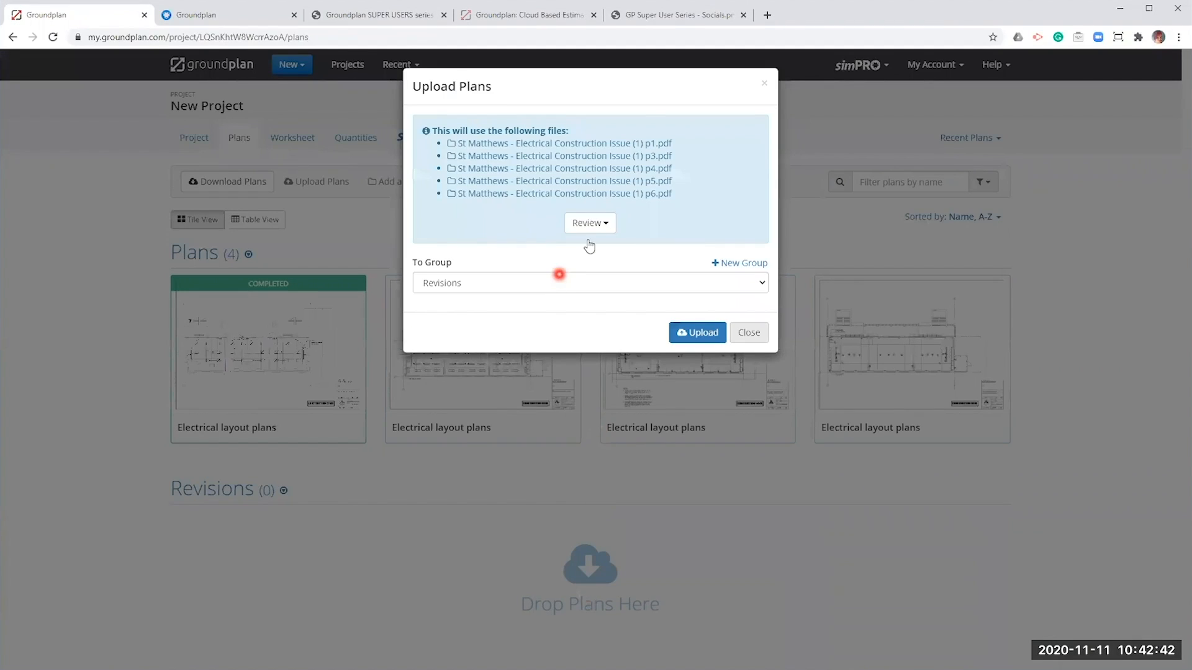
{"action": "left_click", "coordinate": [589, 223]}
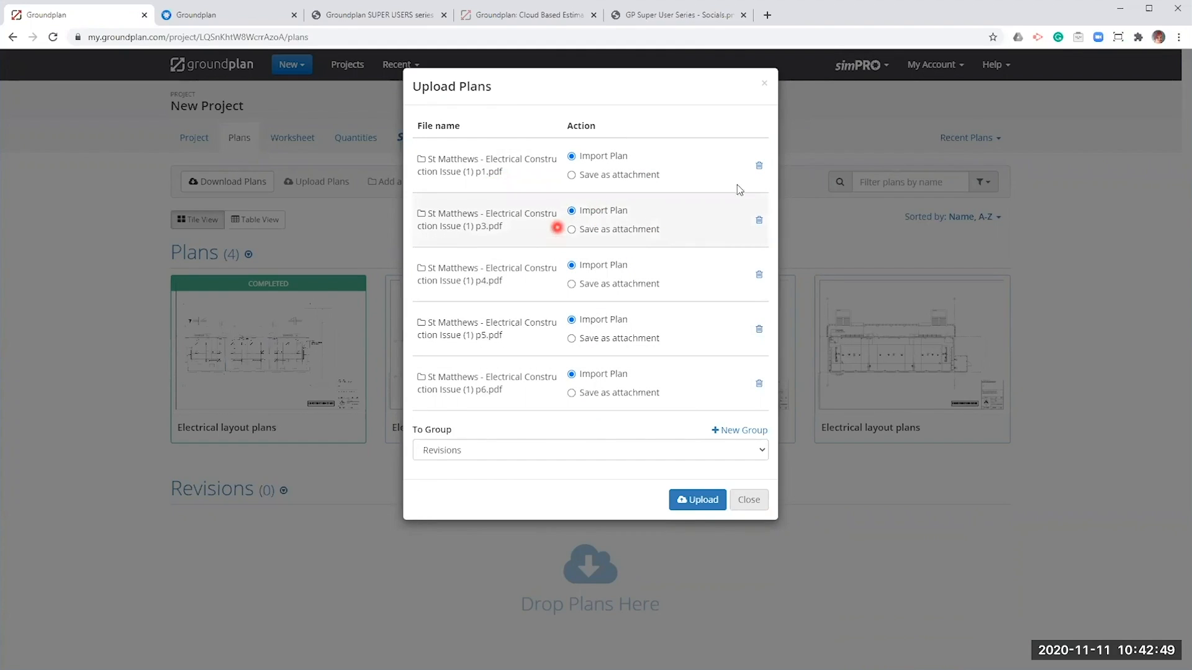
{"action": "left_click", "coordinate": [757, 168]}
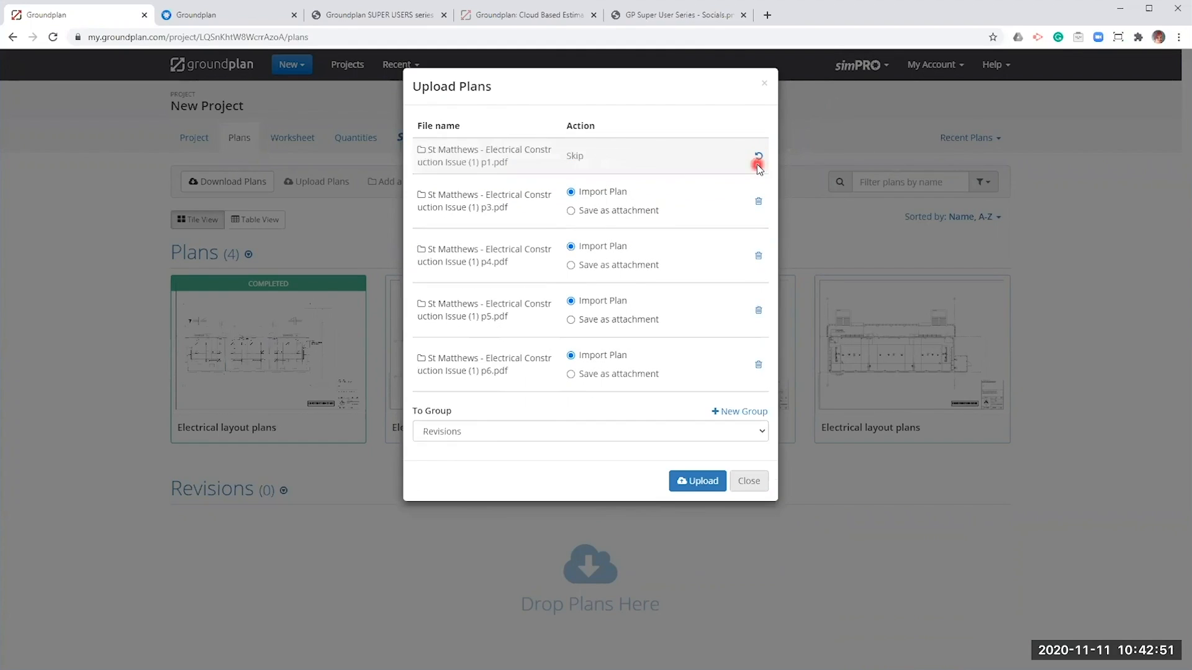
{"action": "left_click", "coordinate": [758, 256]}
{"action": "left_click", "coordinate": [758, 292]}
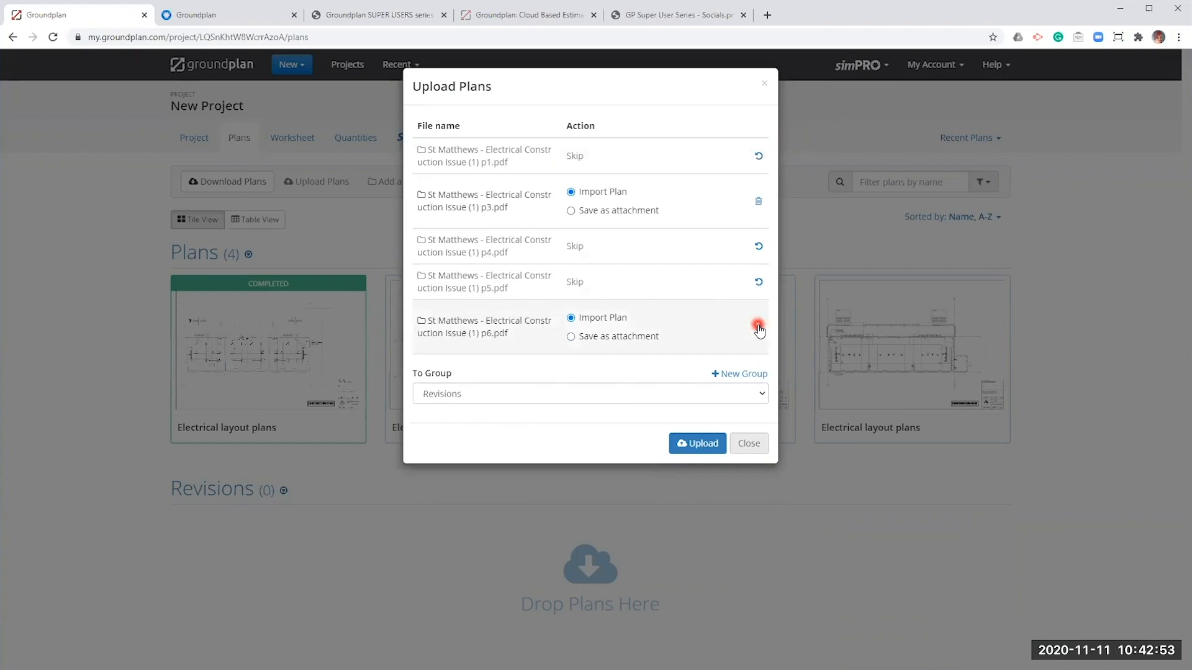
{"action": "left_click", "coordinate": [571, 318]}
{"action": "left_click", "coordinate": [761, 328]}
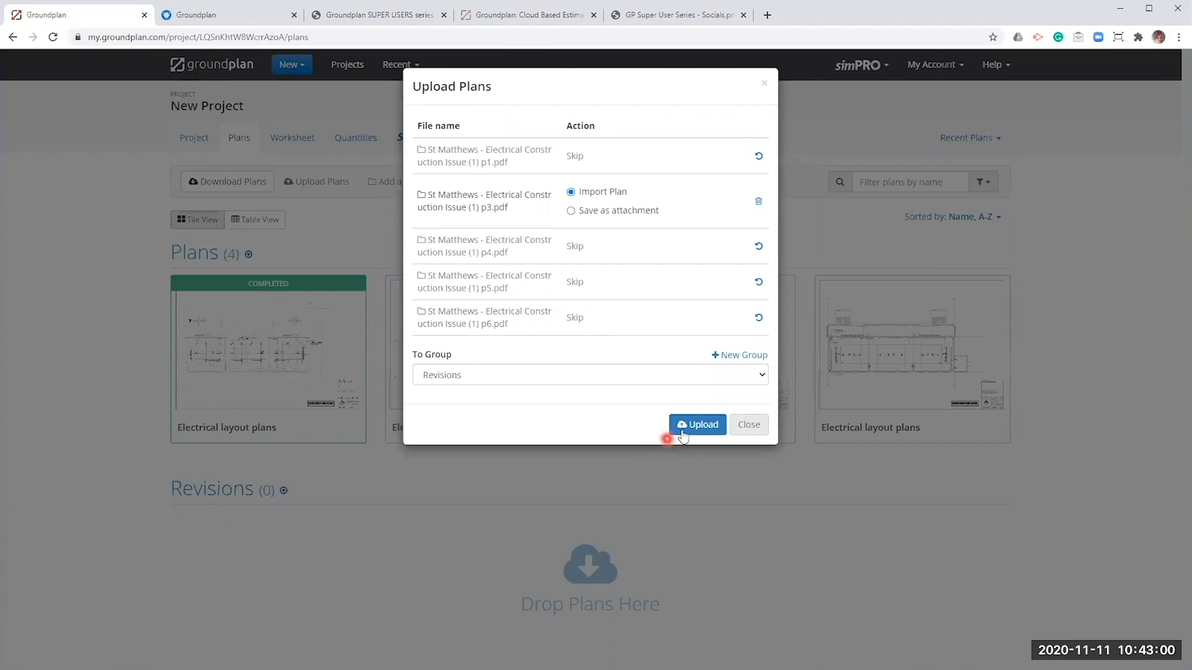
Upload the p3 plan to the Revisions group and clear the finished upload from the upload list
{"action": "left_click", "coordinate": [695, 424]}
{"action": "left_click", "coordinate": [695, 425]}
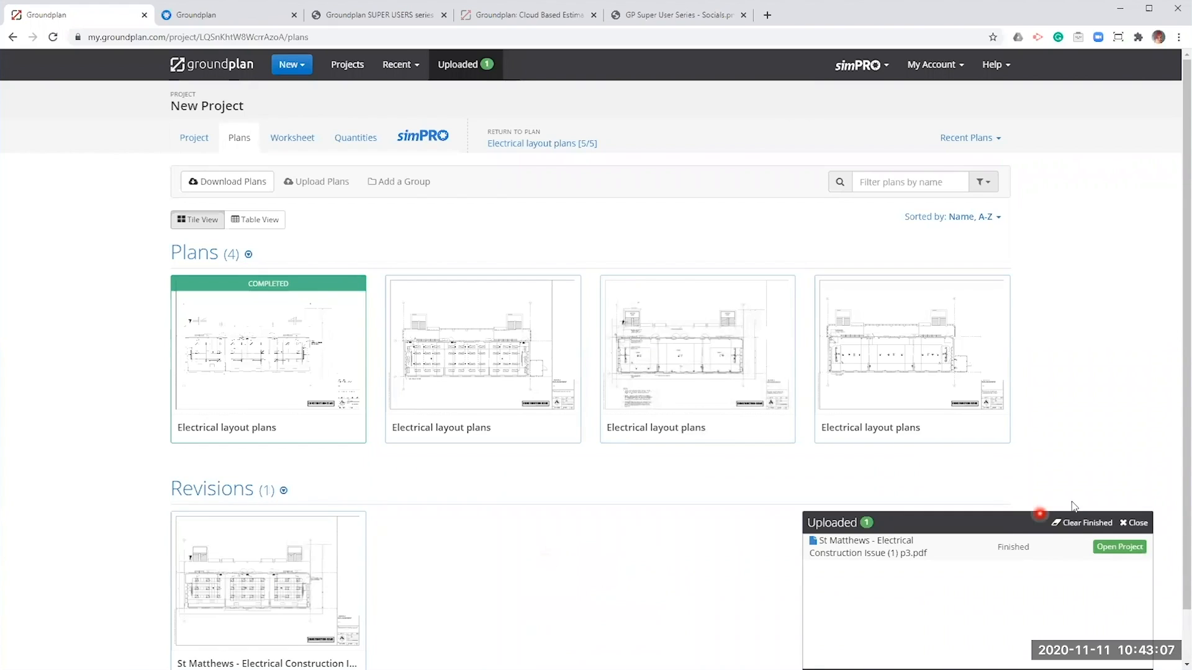
{"action": "left_click", "coordinate": [1077, 523]}
Make a copy of the St Matthews - Electrical Construction Issue (1) p3 plan in the Revisions group
{"action": "scroll", "coordinate": [442, 521], "scroll_direction": "down", "scroll_amount": 1}
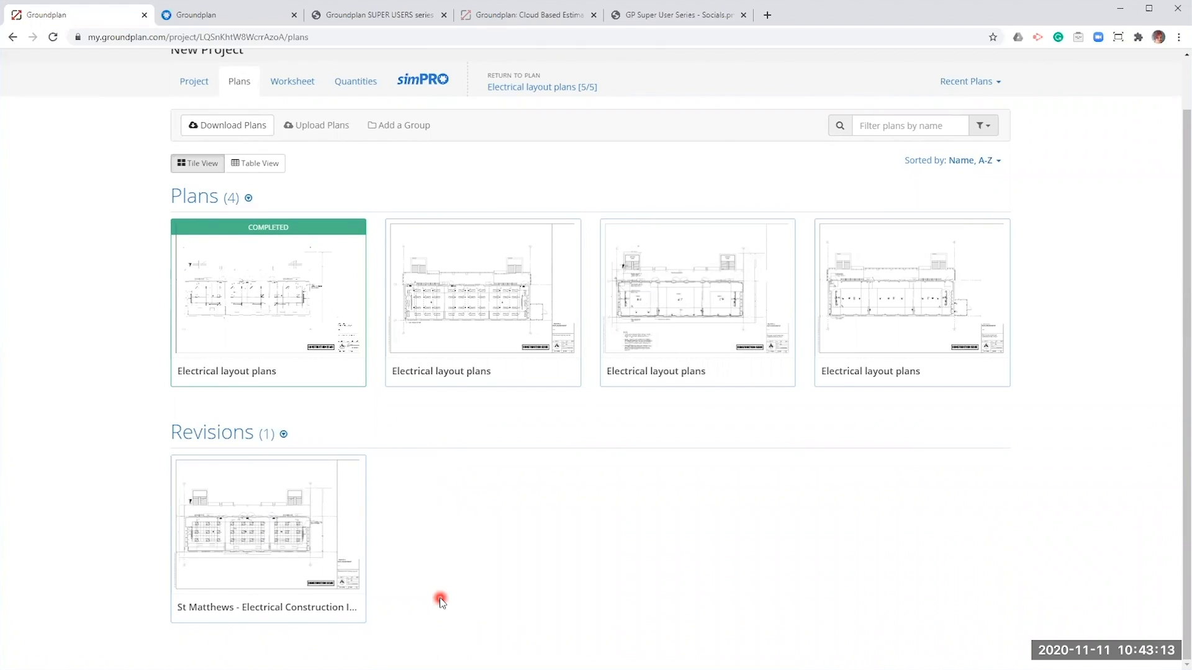
{"action": "mouse_move", "coordinate": [288, 579]}
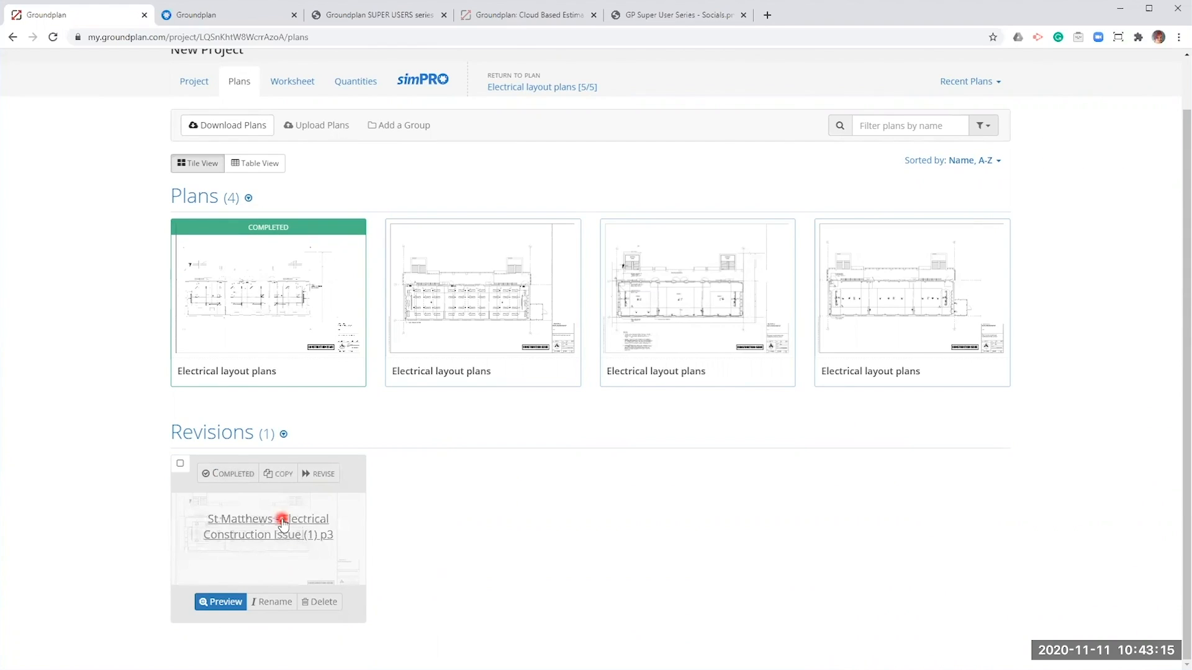
{"action": "left_click", "coordinate": [283, 480]}
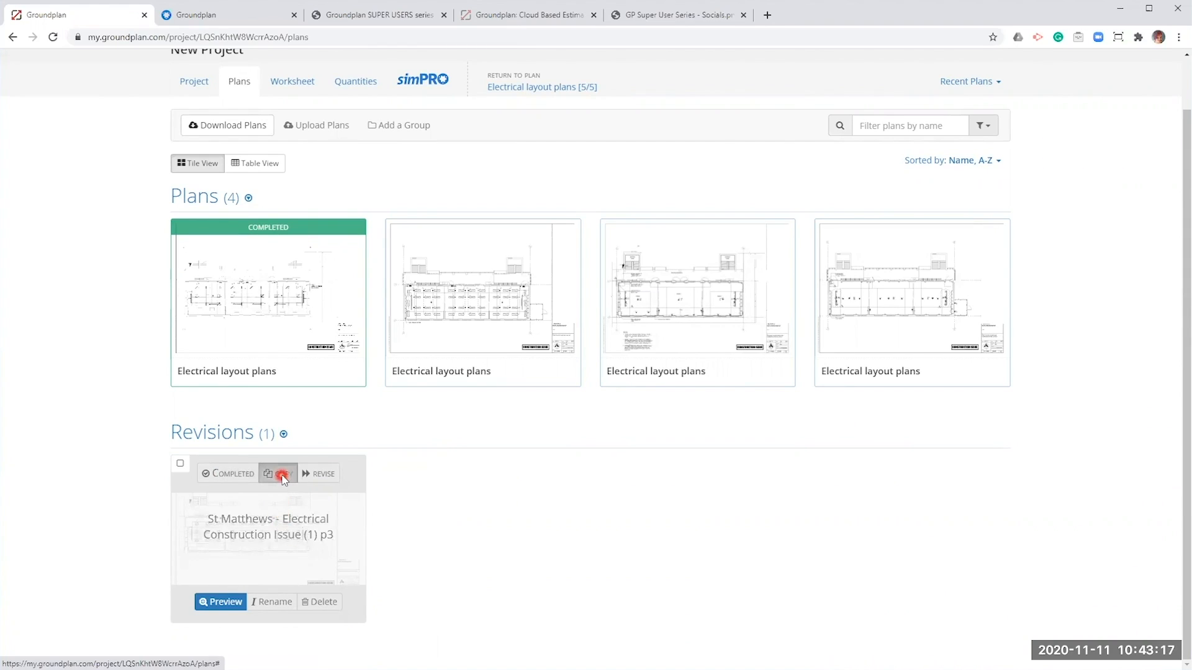
{"action": "left_click", "coordinate": [686, 227]}
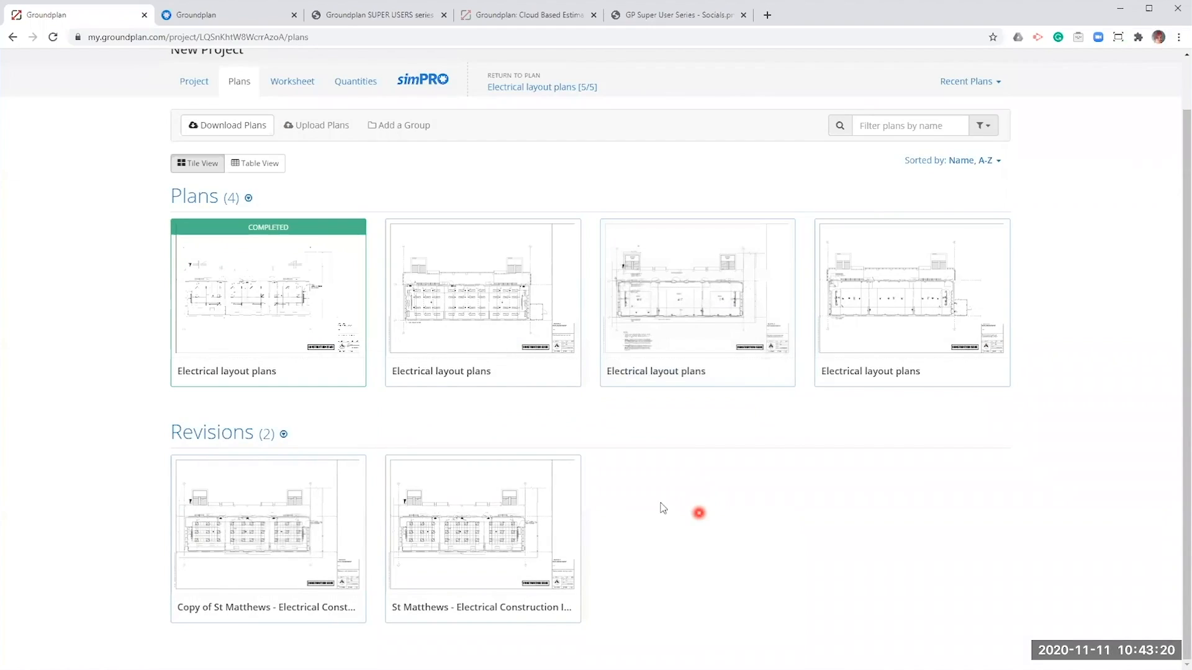
Revise the completed Electrical layout plans [2/5] using the Copy of St Matthews - Electrical Construction Issue (1) p3 plan as the new revision
{"action": "mouse_move", "coordinate": [178, 317]}
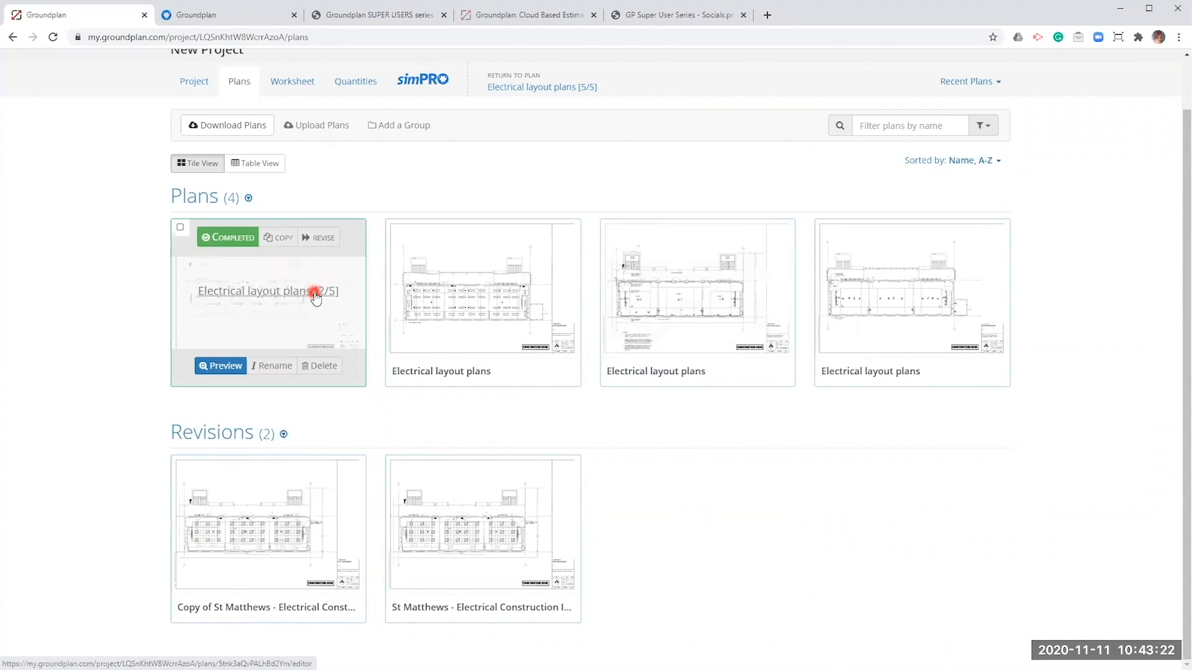
{"action": "left_click", "coordinate": [323, 239]}
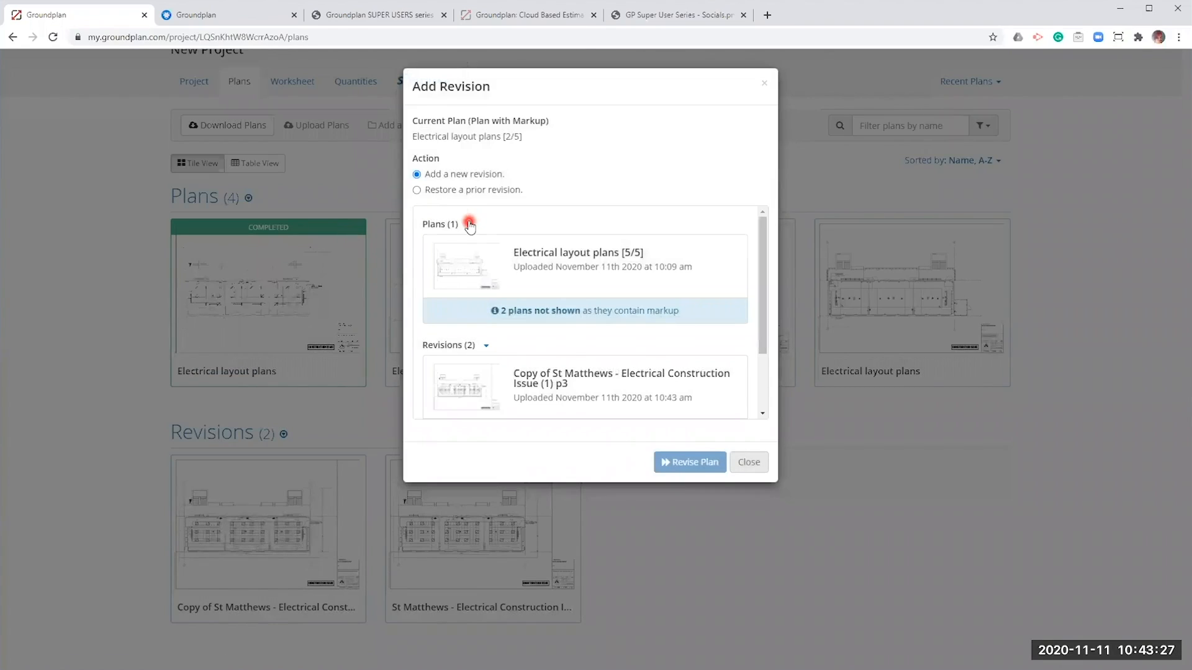
{"action": "left_click", "coordinate": [468, 224]}
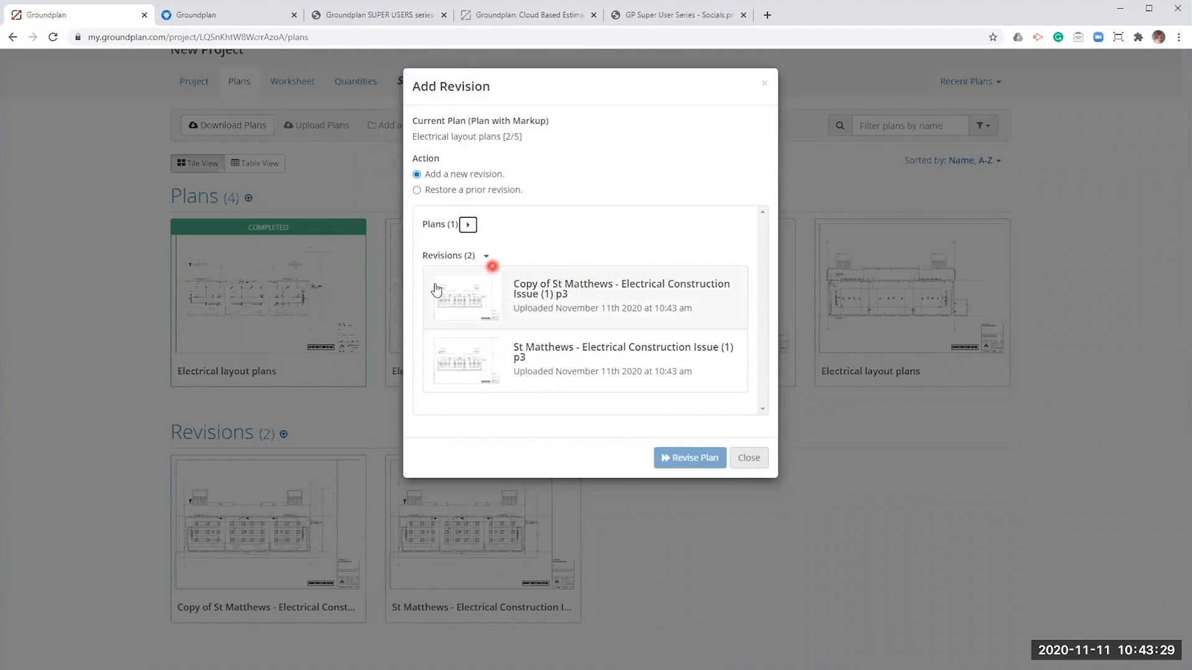
{"action": "left_click", "coordinate": [560, 298]}
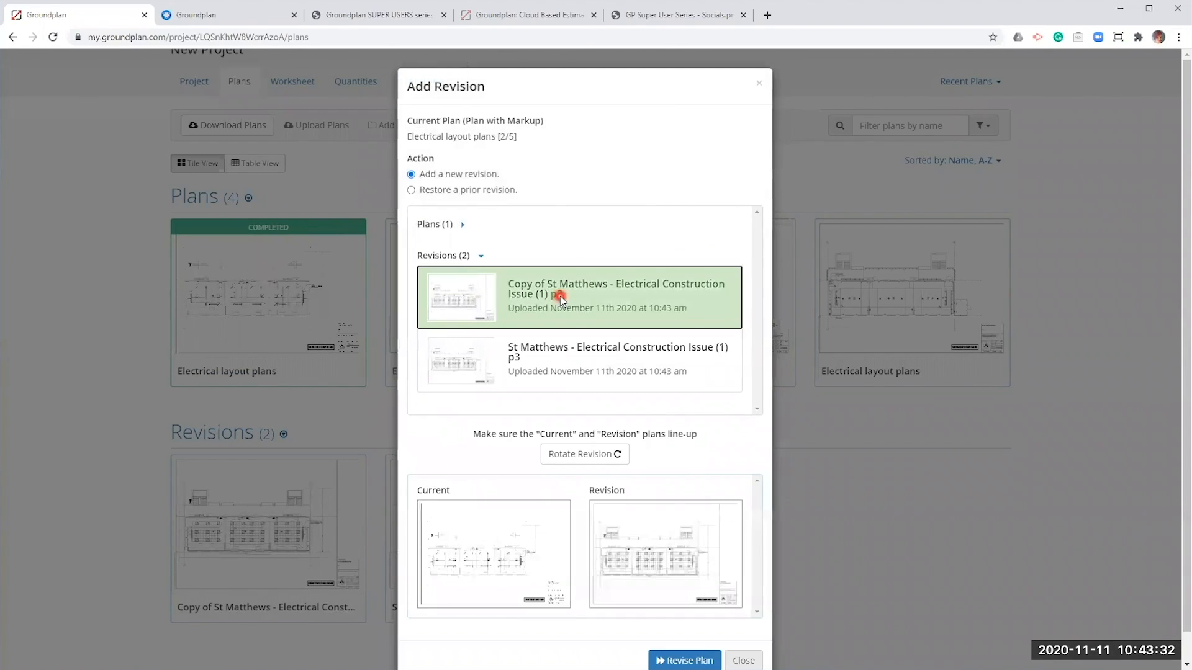
{"action": "scroll", "coordinate": [680, 397], "scroll_direction": "down", "scroll_amount": 1}
{"action": "left_click", "coordinate": [592, 419]}
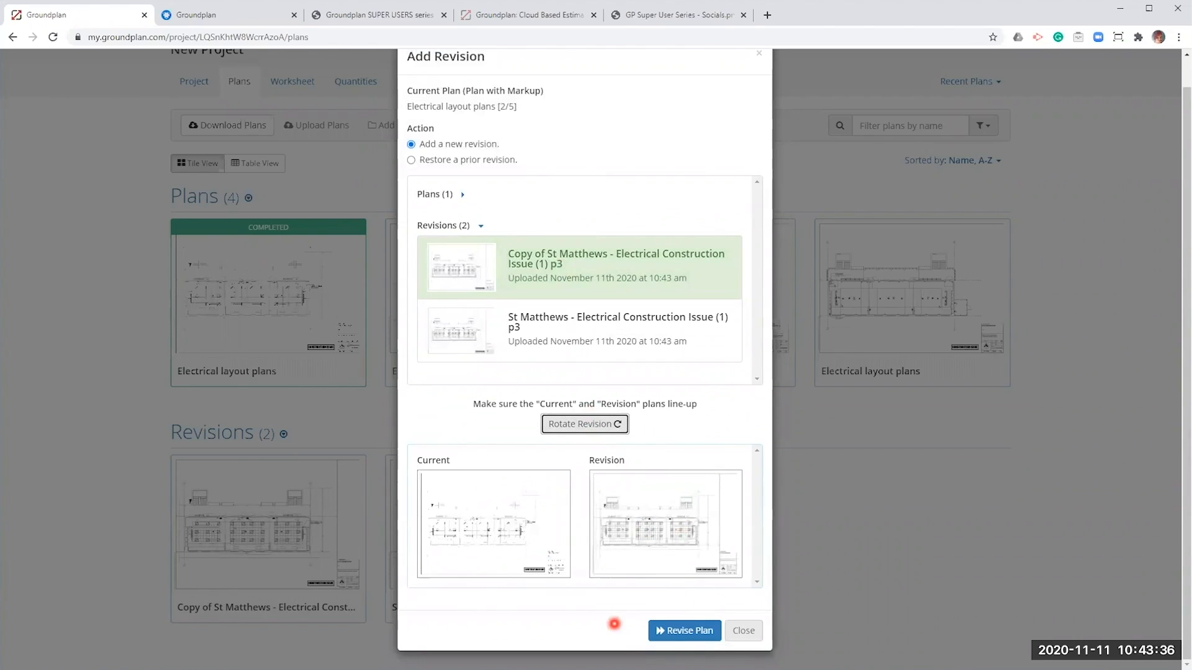
{"action": "left_click", "coordinate": [675, 632]}
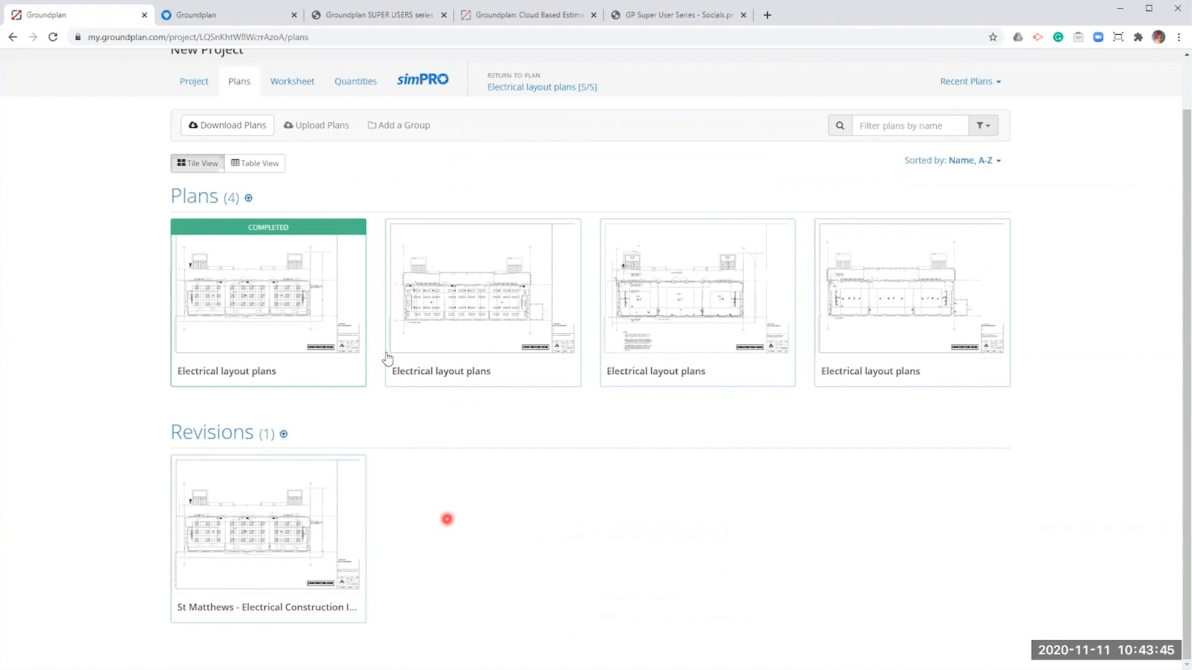
Open the revised Electrical layout plans [2/5] and inspect how the existing lighting markup sits on the new drawing
{"action": "mouse_move", "coordinate": [259, 256]}
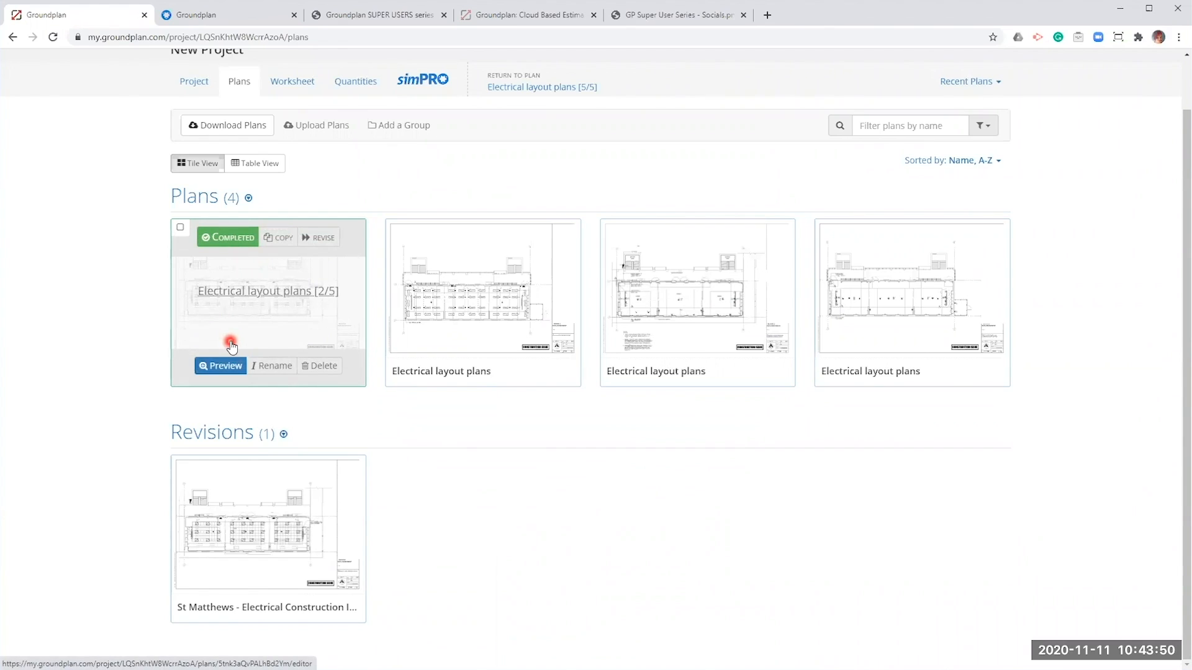
{"action": "left_click", "coordinate": [290, 292]}
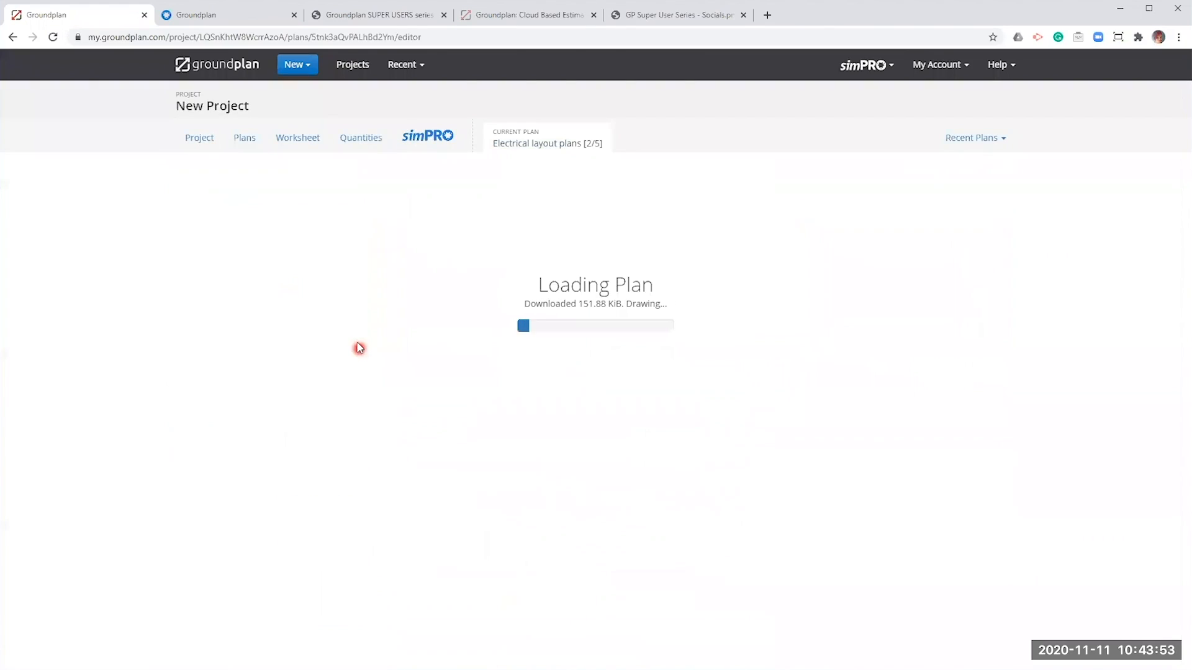
{"action": "scroll", "coordinate": [534, 392], "scroll_direction": "up", "scroll_amount": 5}
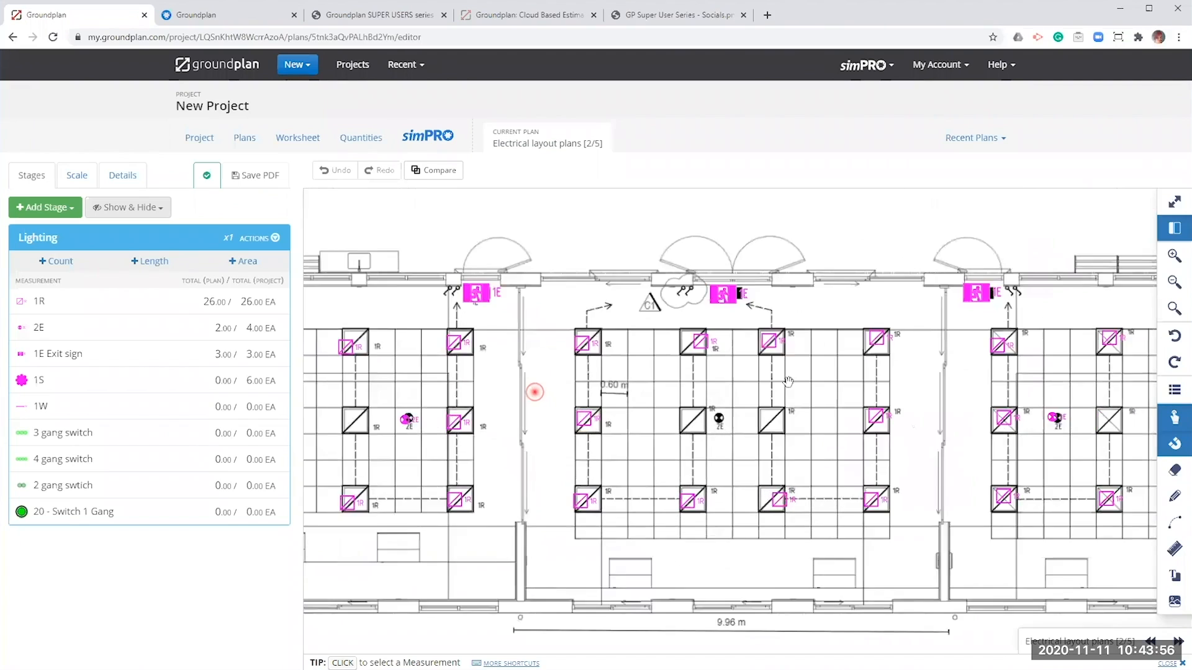
{"action": "left_click_drag", "start_coordinate": [535, 391], "coordinate": [705, 375]}
{"action": "scroll", "coordinate": [732, 394], "scroll_direction": "up", "scroll_amount": 2}
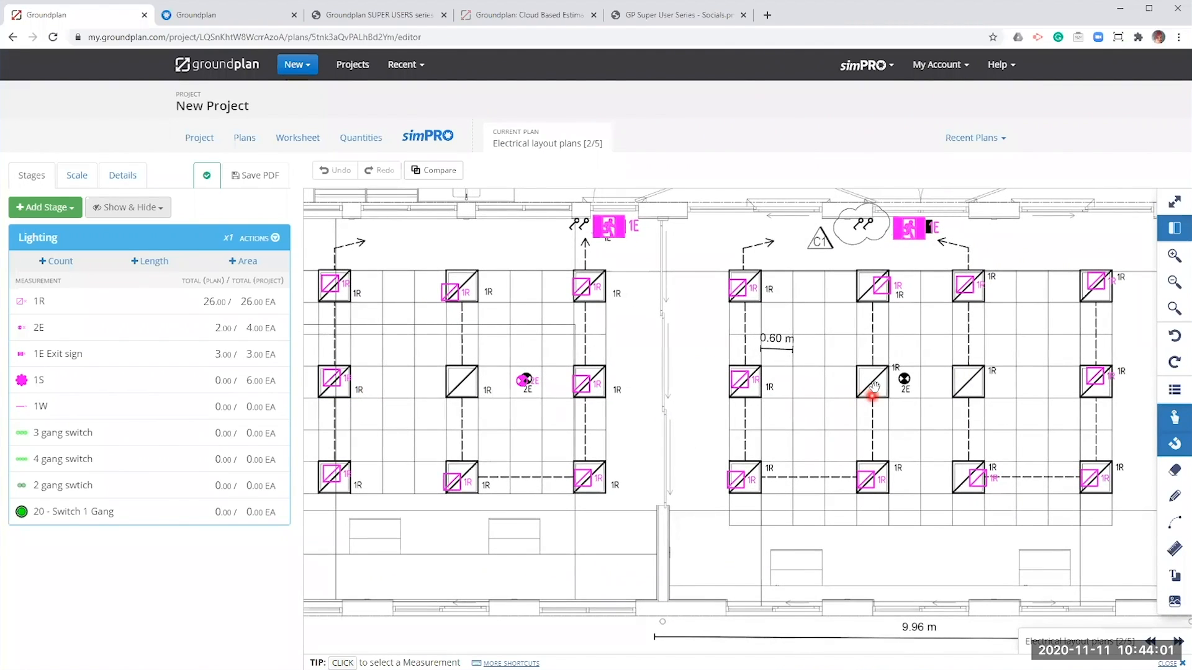
Compare the current plan with its previous revision, Electrical layout plans.pdf [2/5]
{"action": "left_click", "coordinate": [427, 171]}
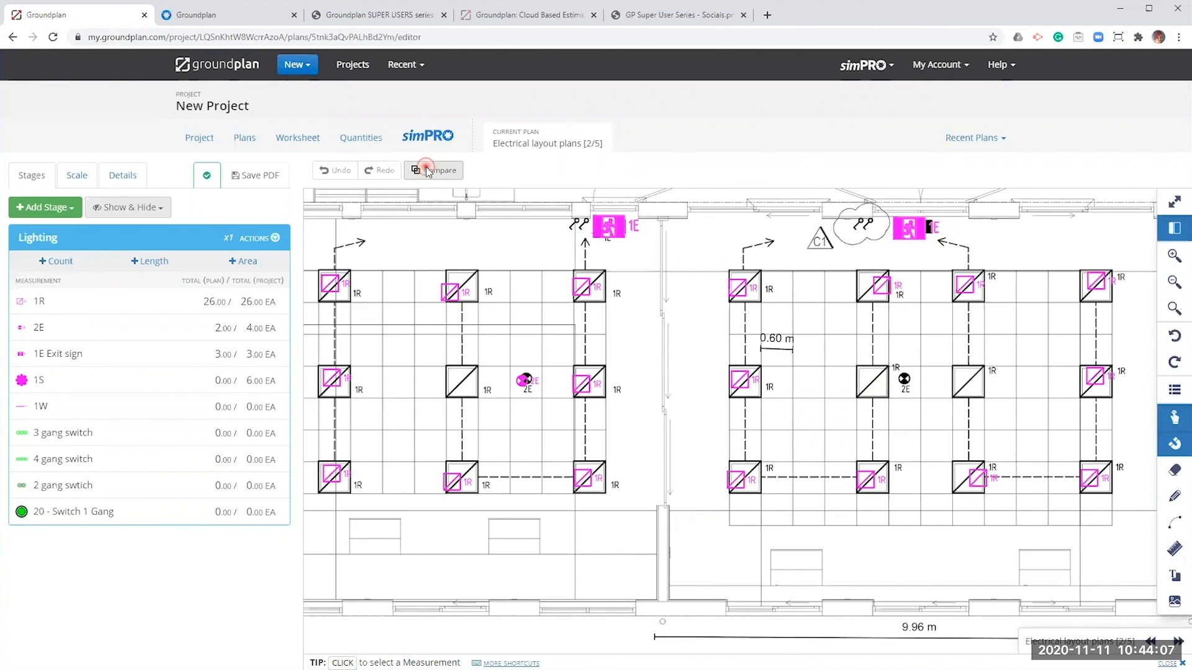
{"action": "left_click", "coordinate": [428, 170]}
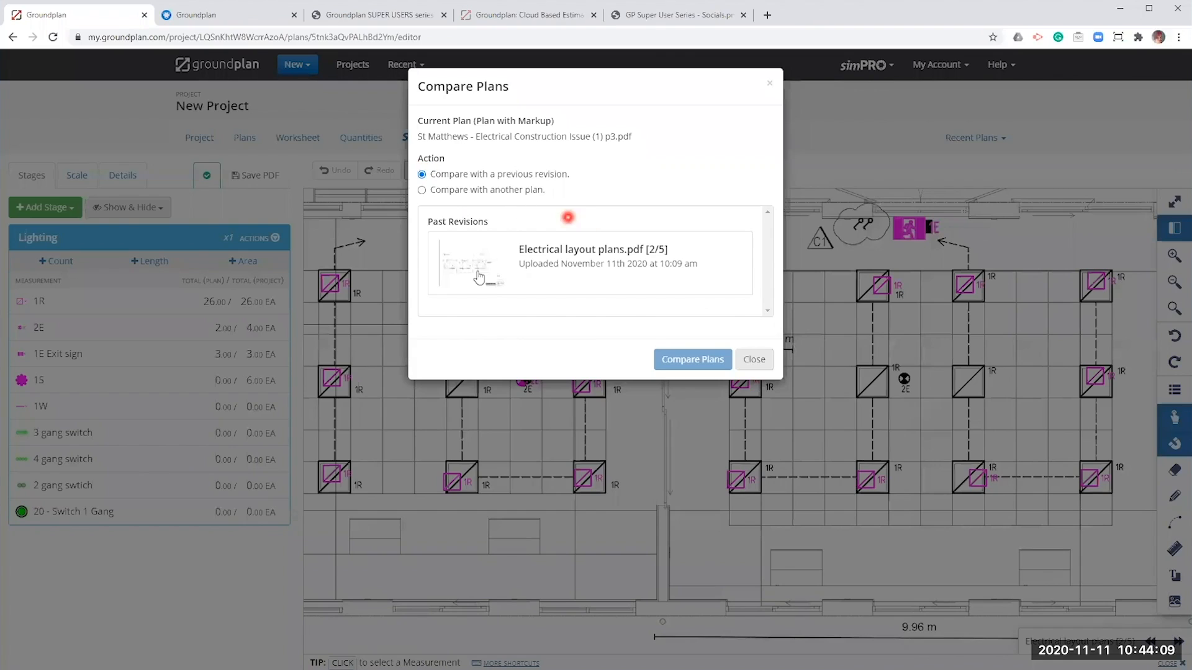
{"action": "left_click", "coordinate": [590, 261]}
{"action": "left_click", "coordinate": [689, 509]}
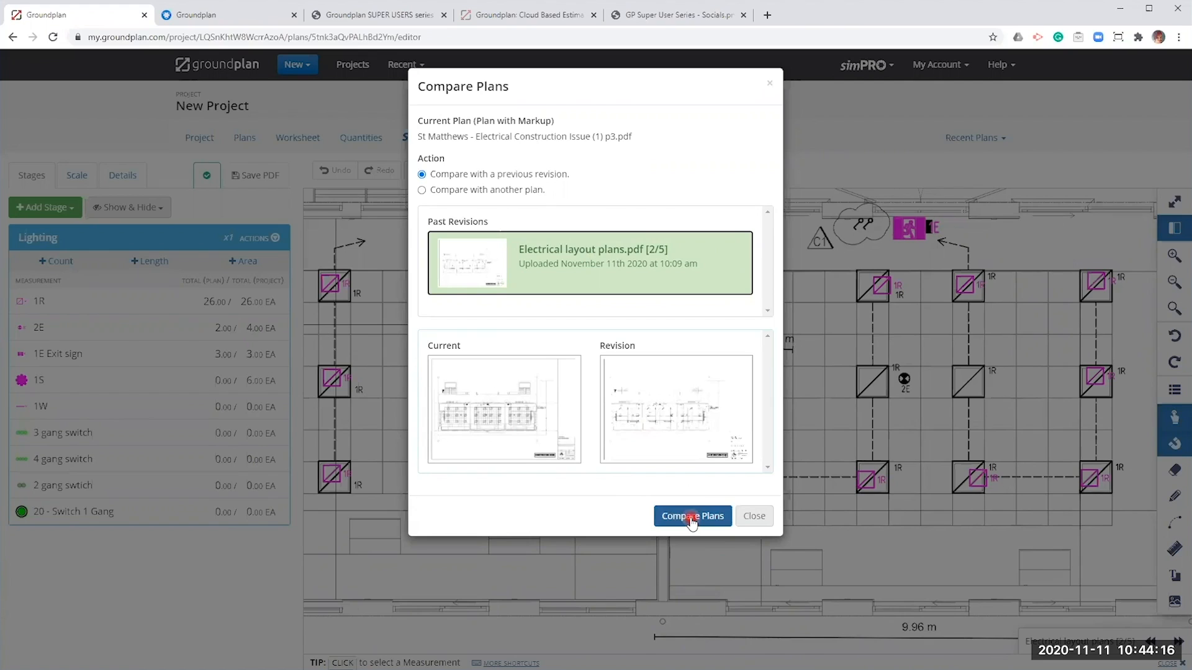
{"action": "left_click", "coordinate": [690, 519]}
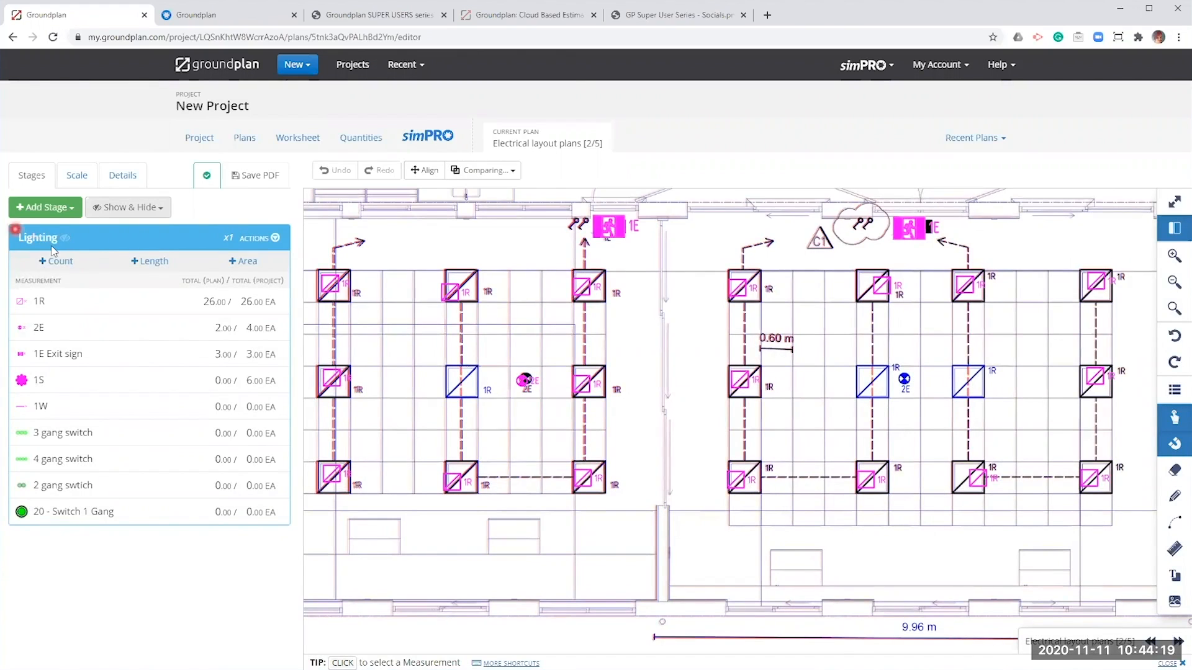
Hide the Lighting stage's markup, check which files are being compared, and examine the colour-coded differences between the two revisions
{"action": "left_click", "coordinate": [42, 242]}
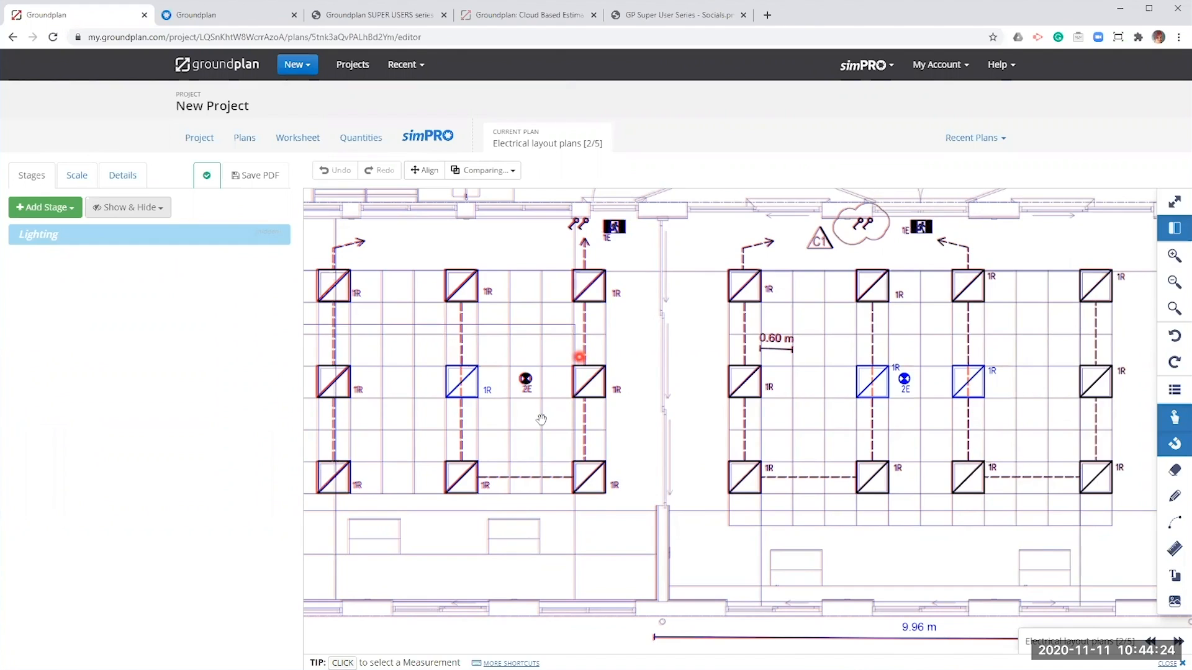
{"action": "left_click", "coordinate": [475, 398]}
{"action": "left_click", "coordinate": [482, 170]}
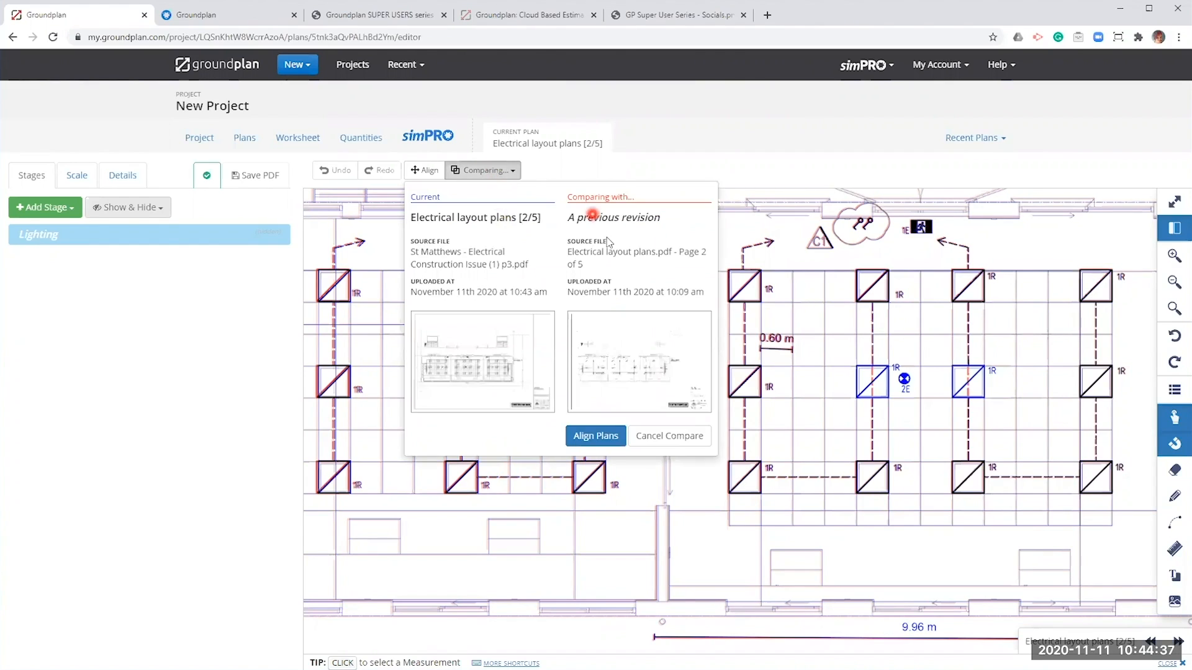
{"action": "left_click", "coordinate": [728, 232]}
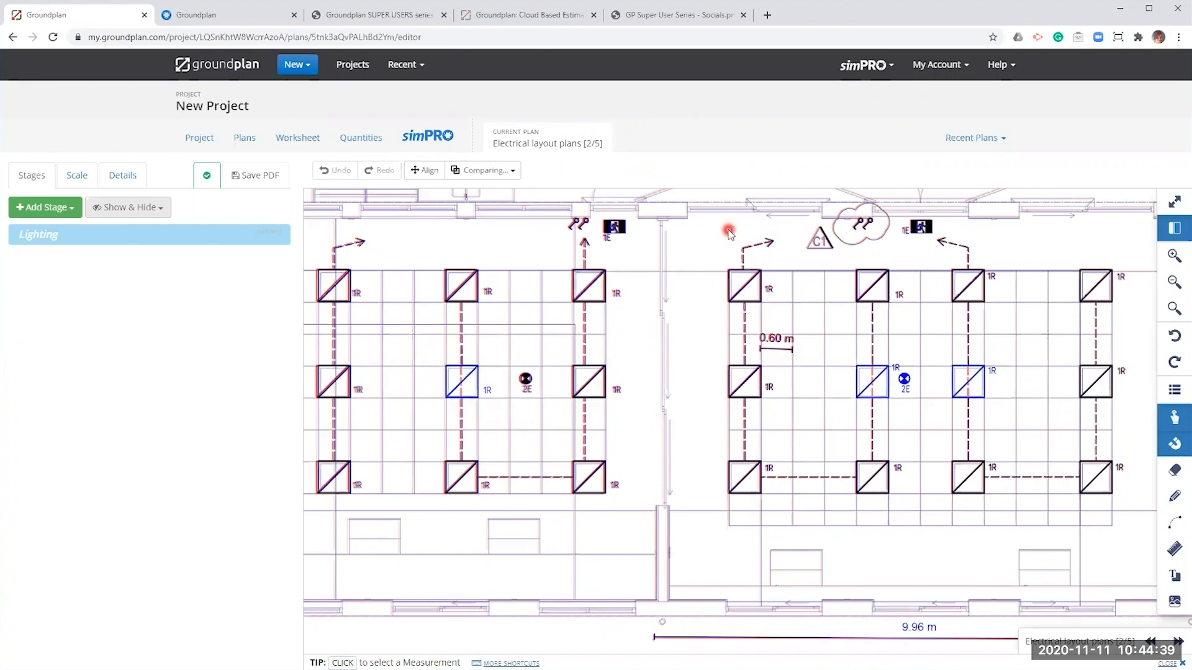
{"action": "mouse_move", "coordinate": [756, 402]}
{"action": "left_mouse_down"}
{"action": "mouse_move", "coordinate": [576, 428]}
{"action": "mouse_move", "coordinate": [902, 404]}
{"action": "mouse_move", "coordinate": [952, 388]}
{"action": "left_mouse_up"}
{"action": "left_click_drag", "start_coordinate": [453, 413], "coordinate": [553, 429]}
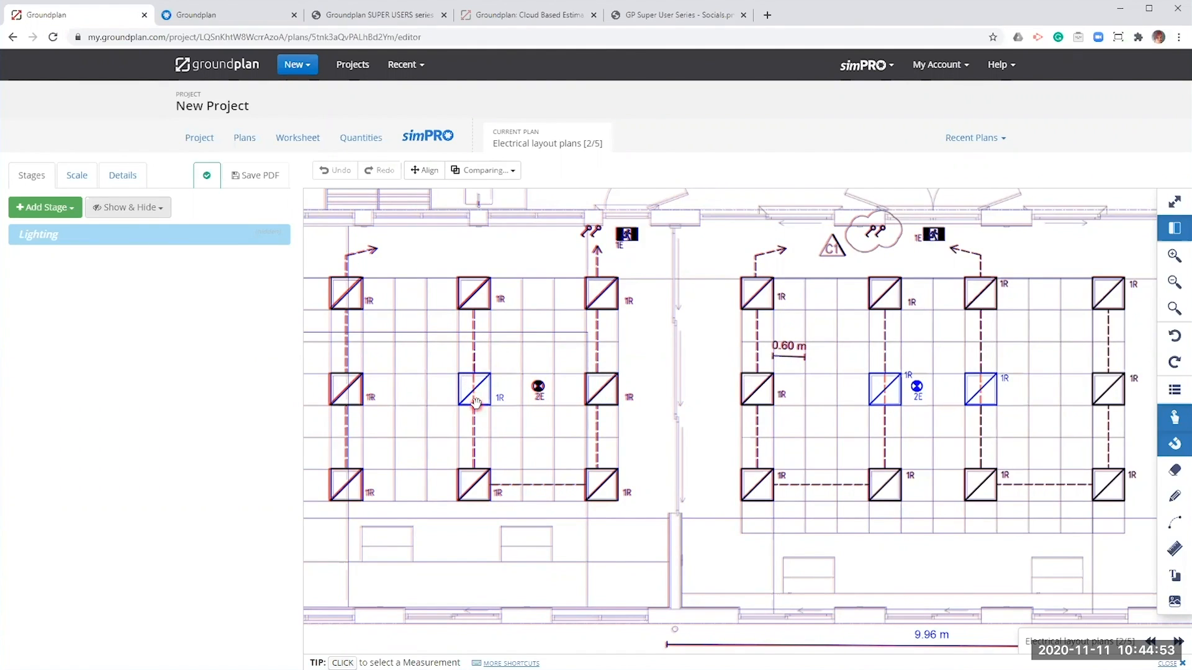
{"action": "scroll", "coordinate": [475, 400], "scroll_direction": "up", "scroll_amount": 3}
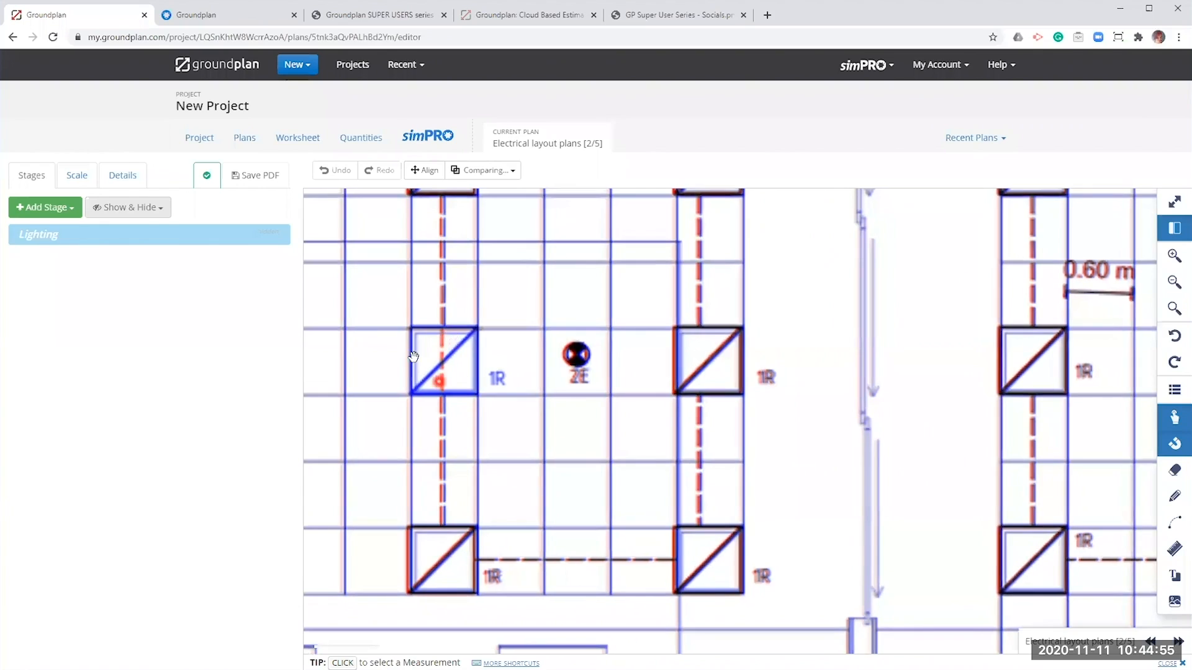
Show the Lighting stage again and add 1R counts to the four new light fittings marked in blue across the three rooms
{"action": "left_click", "coordinate": [36, 236]}
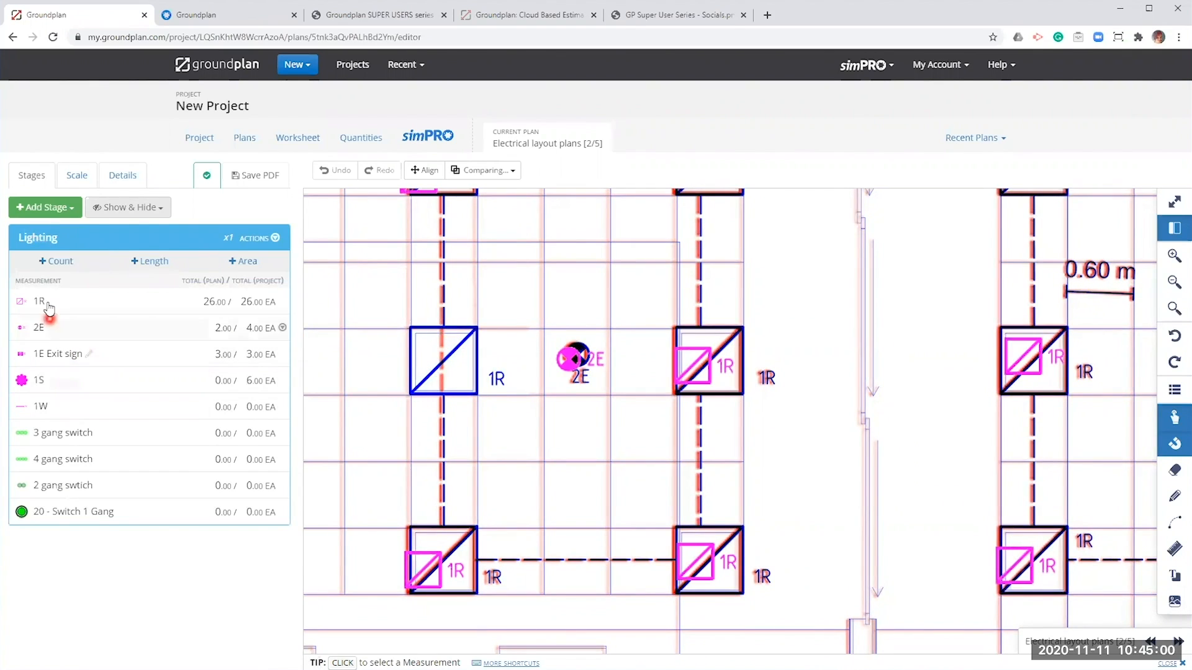
{"action": "left_click", "coordinate": [75, 301]}
{"action": "left_click", "coordinate": [39, 301]}
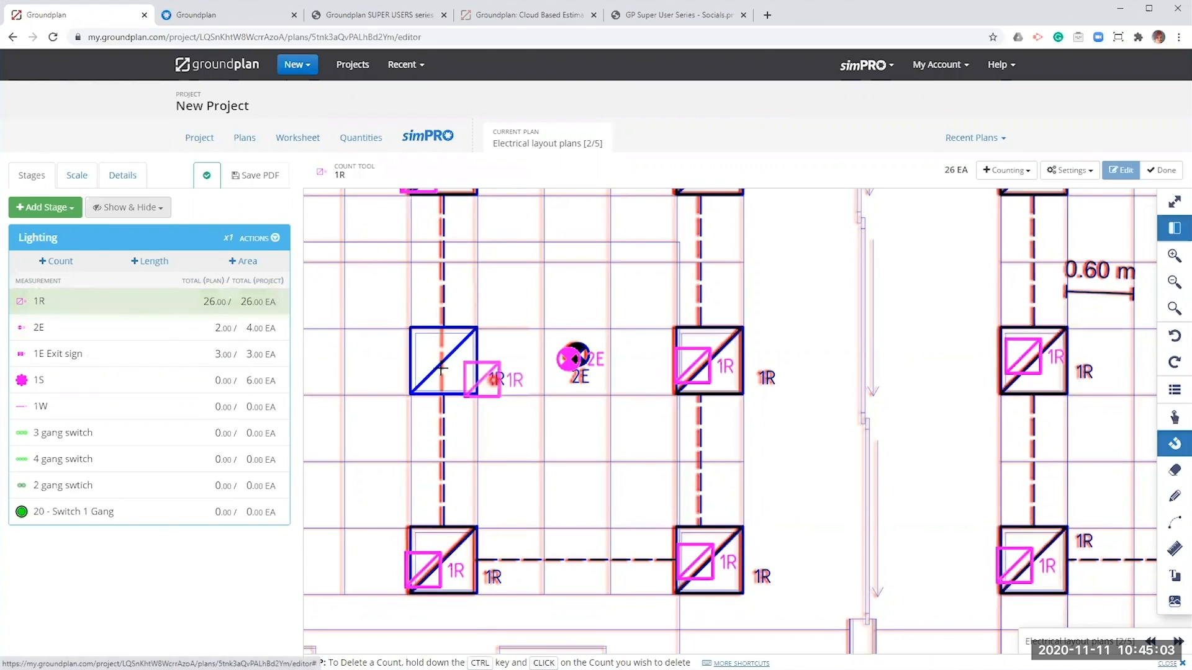
{"action": "left_click", "coordinate": [428, 367]}
{"action": "left_click_drag", "start_coordinate": [872, 389], "coordinate": [825, 410]}
{"action": "left_click", "coordinate": [850, 362]}
{"action": "left_click_drag", "start_coordinate": [1089, 373], "coordinate": [333, 412]}
{"action": "left_click", "coordinate": [1063, 356]}
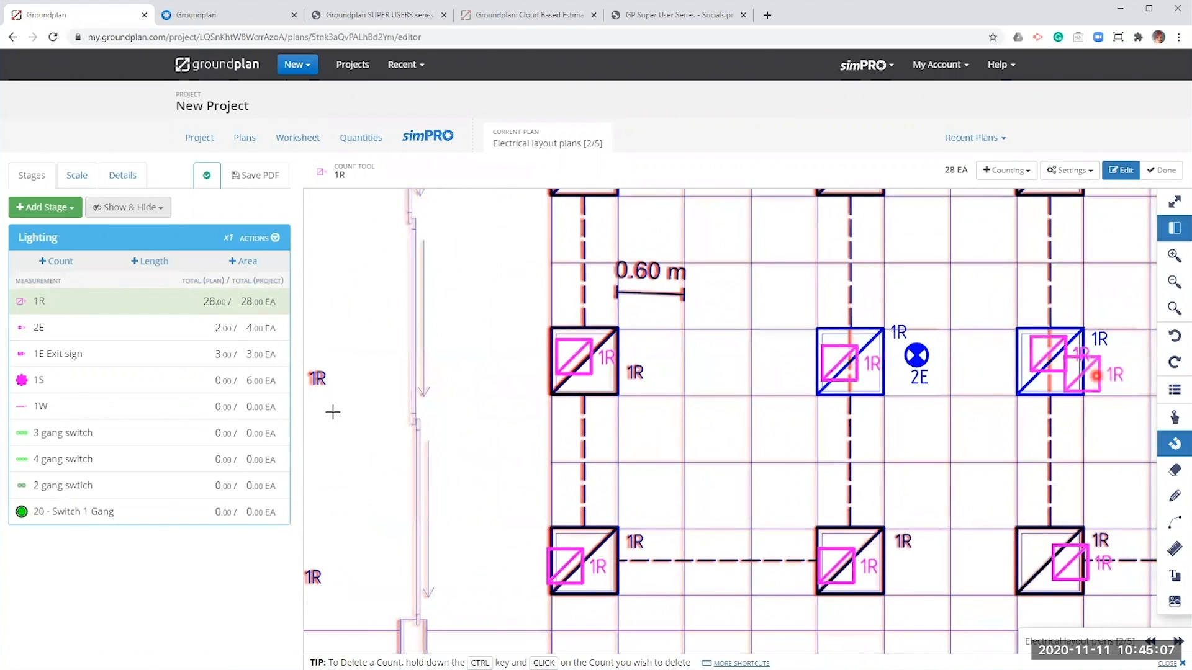
{"action": "left_click_drag", "start_coordinate": [1085, 409], "coordinate": [776, 407]}
{"action": "left_click", "coordinate": [826, 397]}
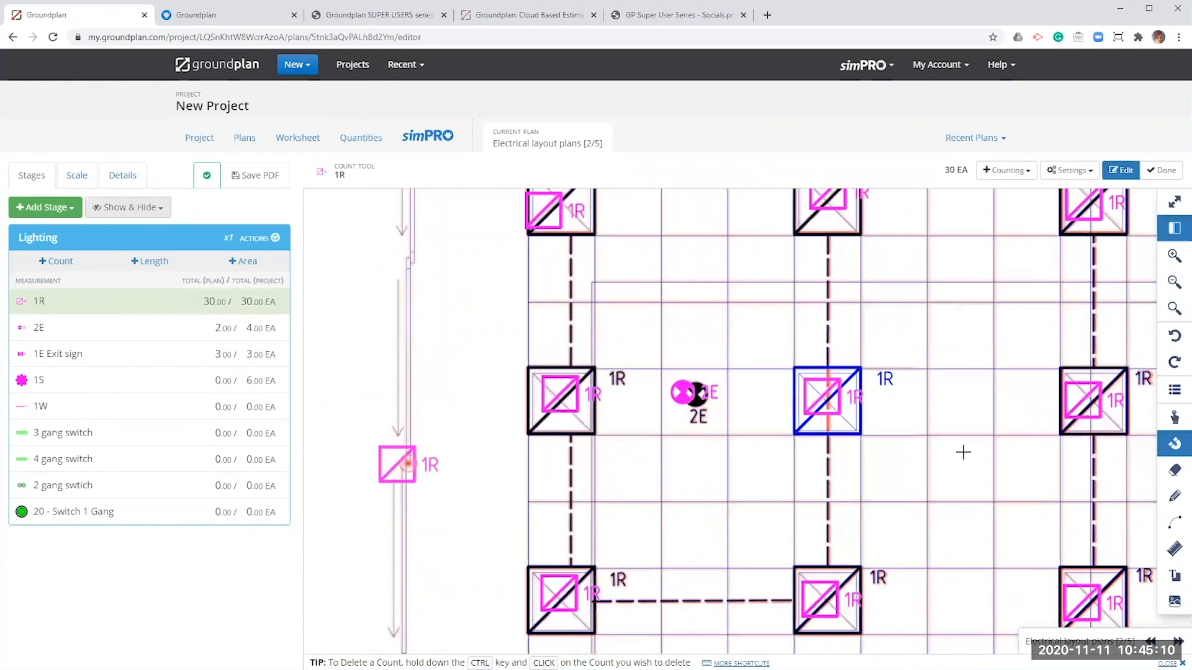
Place one more 1R count on the blue 2E symbol in the middle room and finish counting
{"action": "left_click_drag", "start_coordinate": [963, 452], "coordinate": [742, 442]}
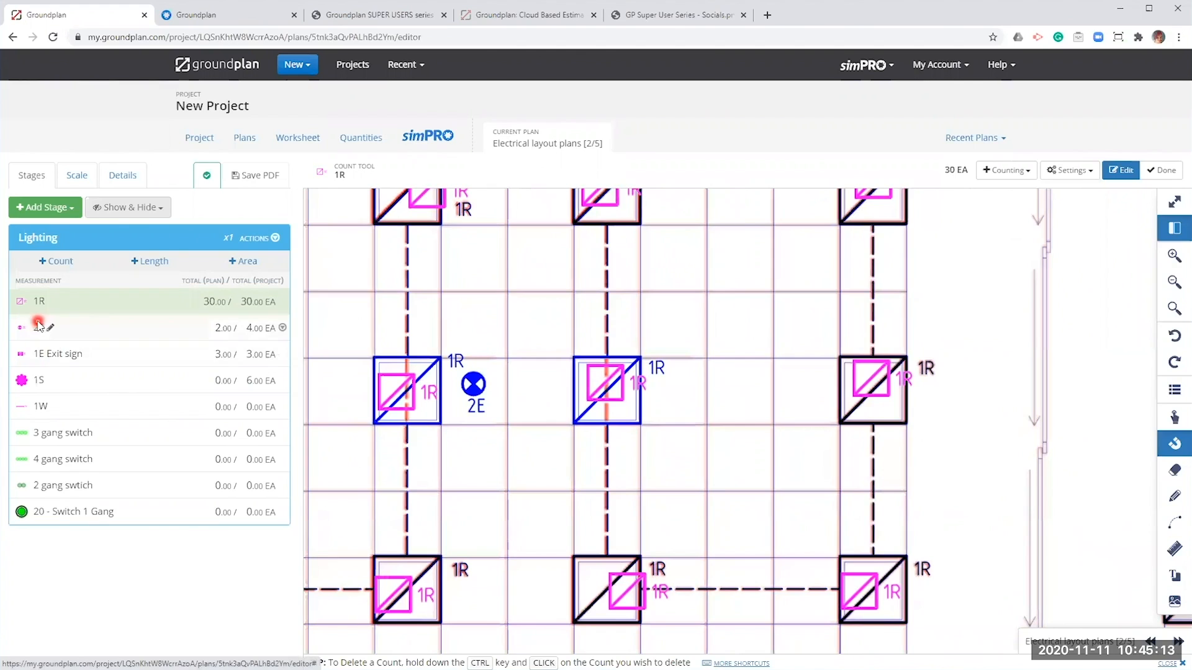
{"action": "left_click", "coordinate": [466, 386]}
{"action": "scroll", "coordinate": [452, 374], "scroll_direction": "down", "scroll_amount": 2}
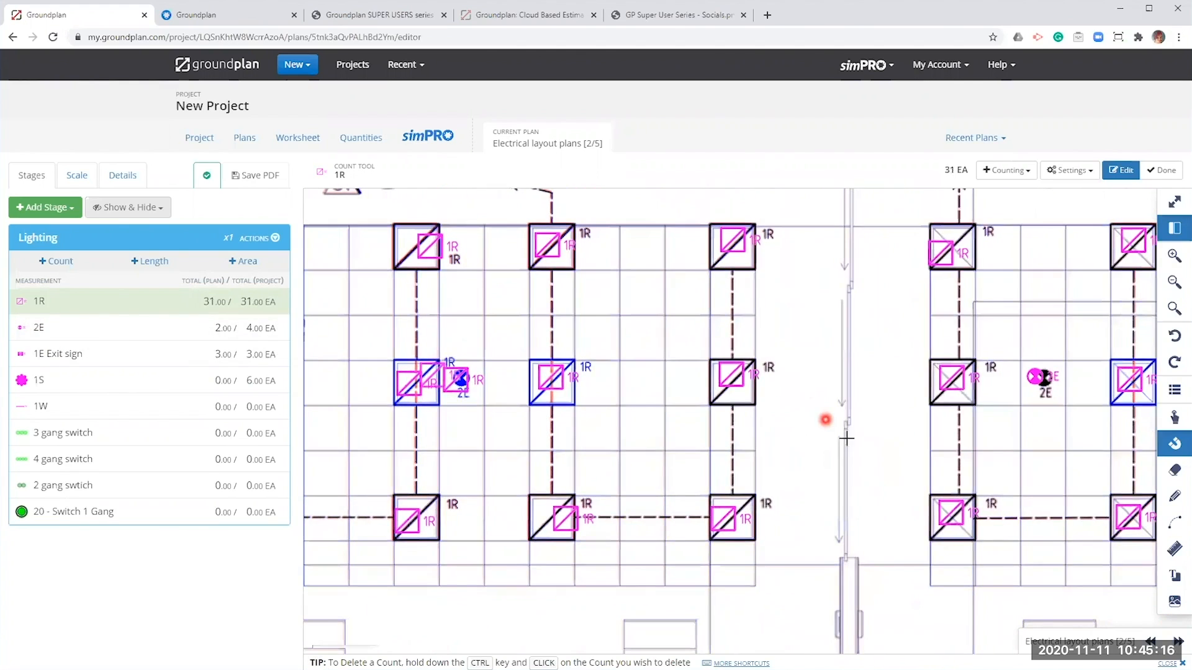
{"action": "scroll", "coordinate": [887, 472], "scroll_direction": "down", "scroll_amount": 1}
{"action": "left_click_drag", "start_coordinate": [887, 474], "coordinate": [1069, 479]}
{"action": "left_click_drag", "start_coordinate": [455, 459], "coordinate": [674, 443]}
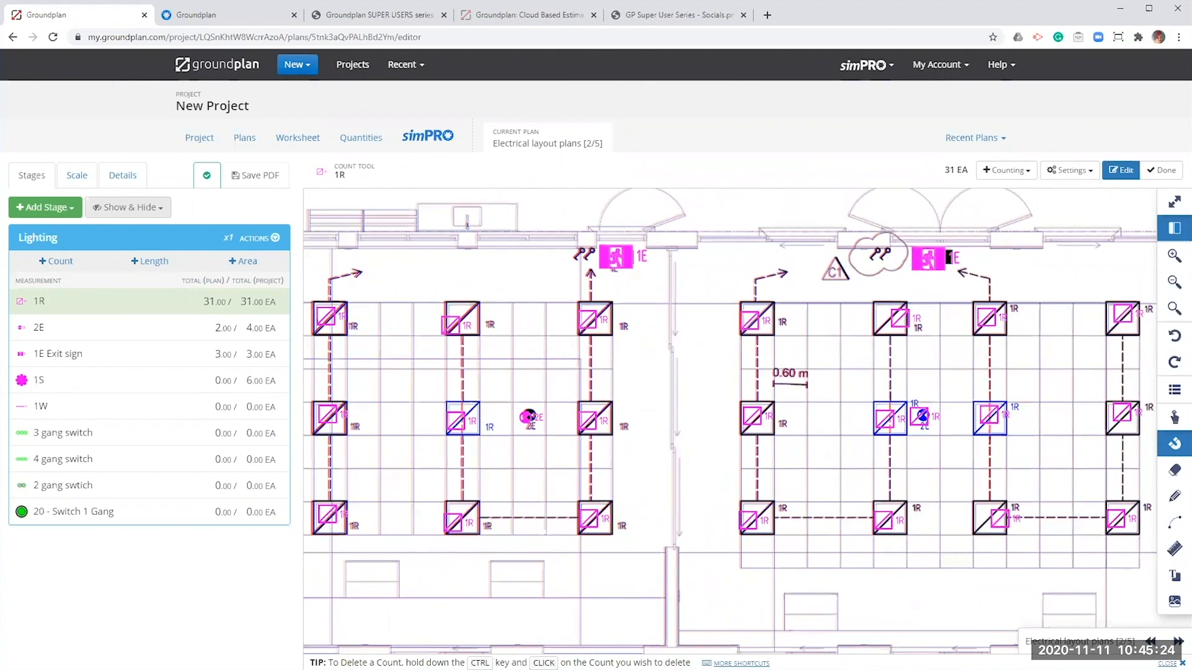
{"action": "key", "text": "Escape"}
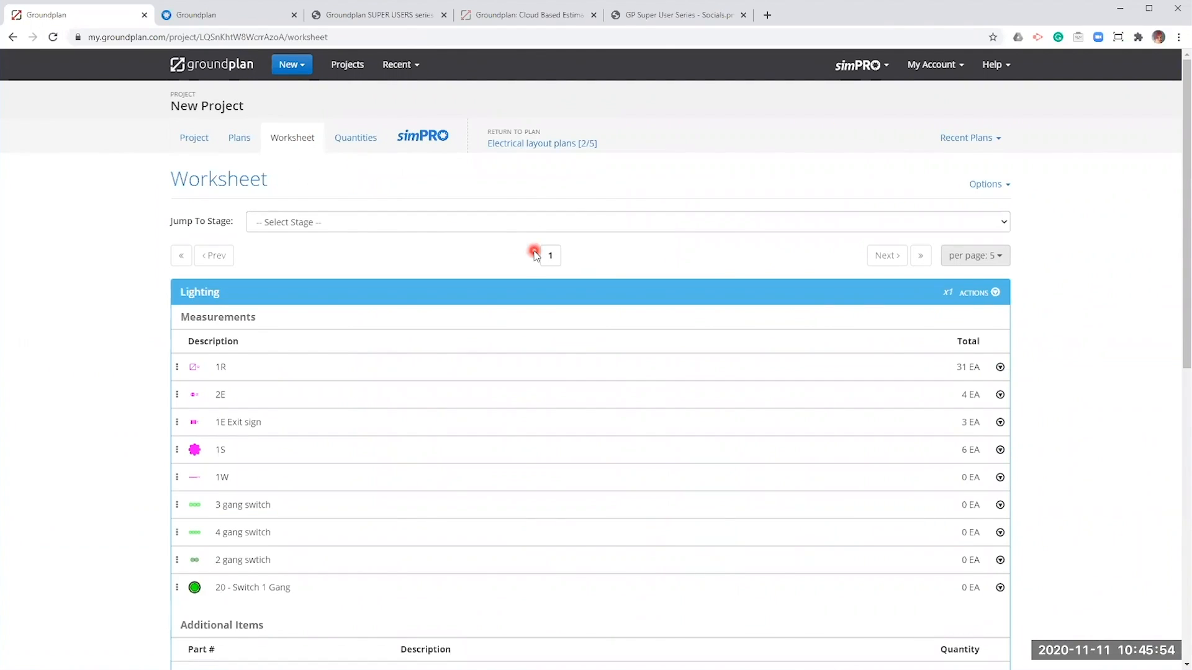
Open the Lighting stage's 1R measurement and set the unit cost of its 1R part to 45
{"action": "scroll", "coordinate": [534, 252], "scroll_direction": "down", "scroll_amount": 4}
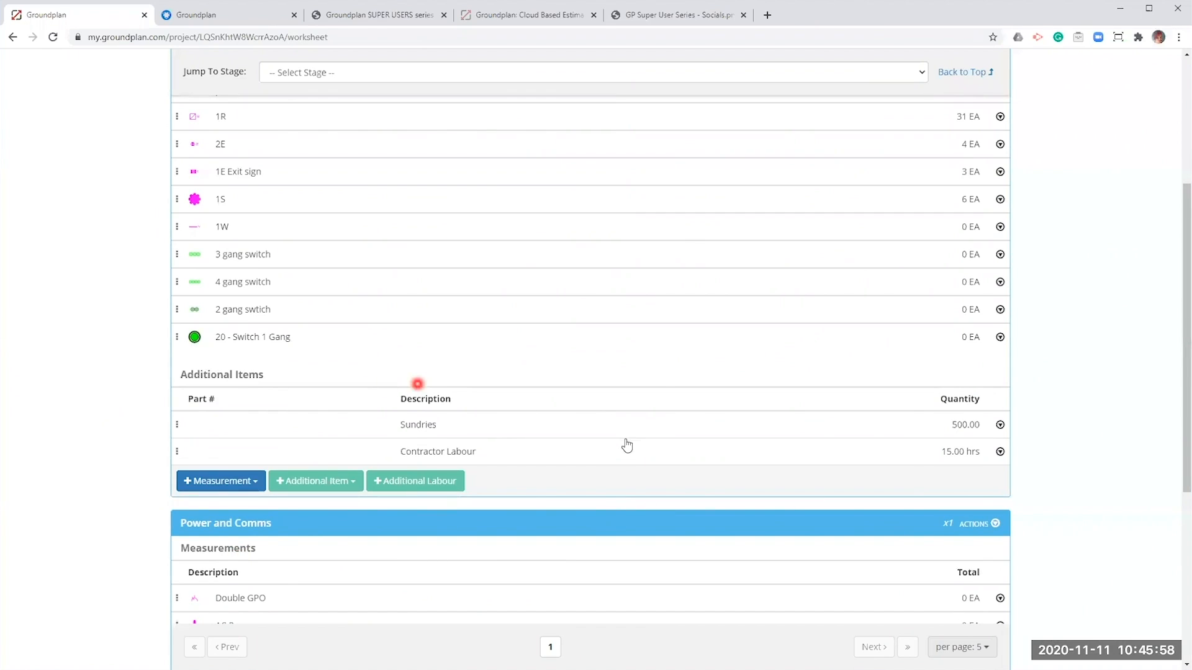
{"action": "scroll", "coordinate": [553, 447], "scroll_direction": "up", "scroll_amount": 4}
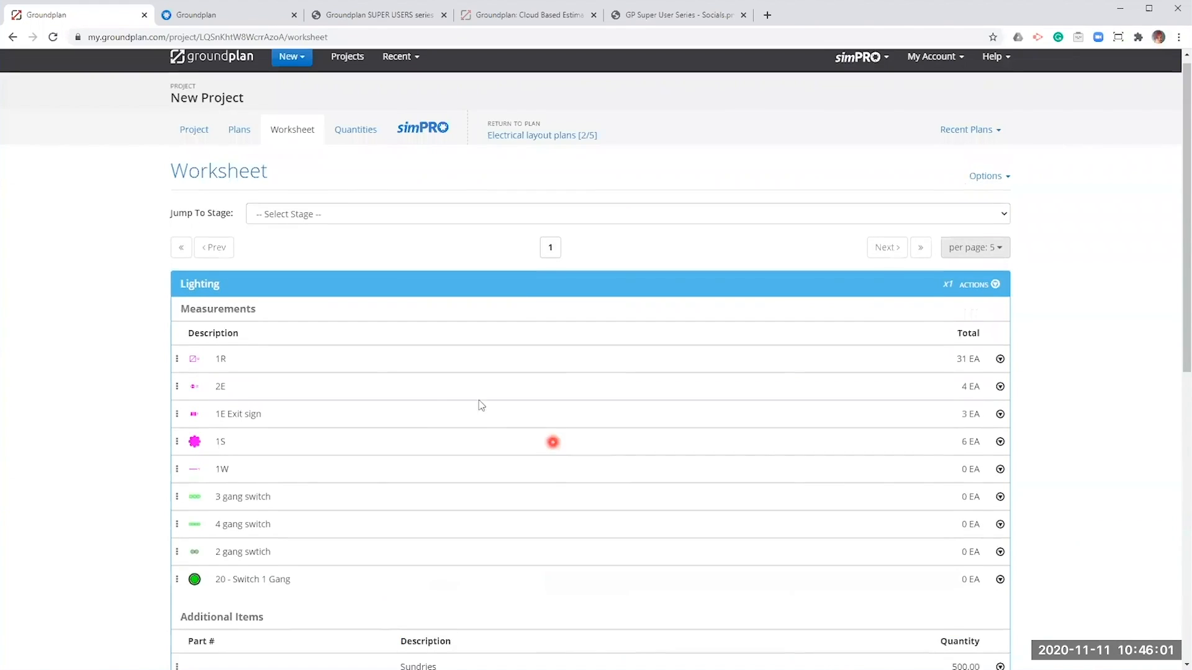
{"action": "left_click", "coordinate": [221, 365]}
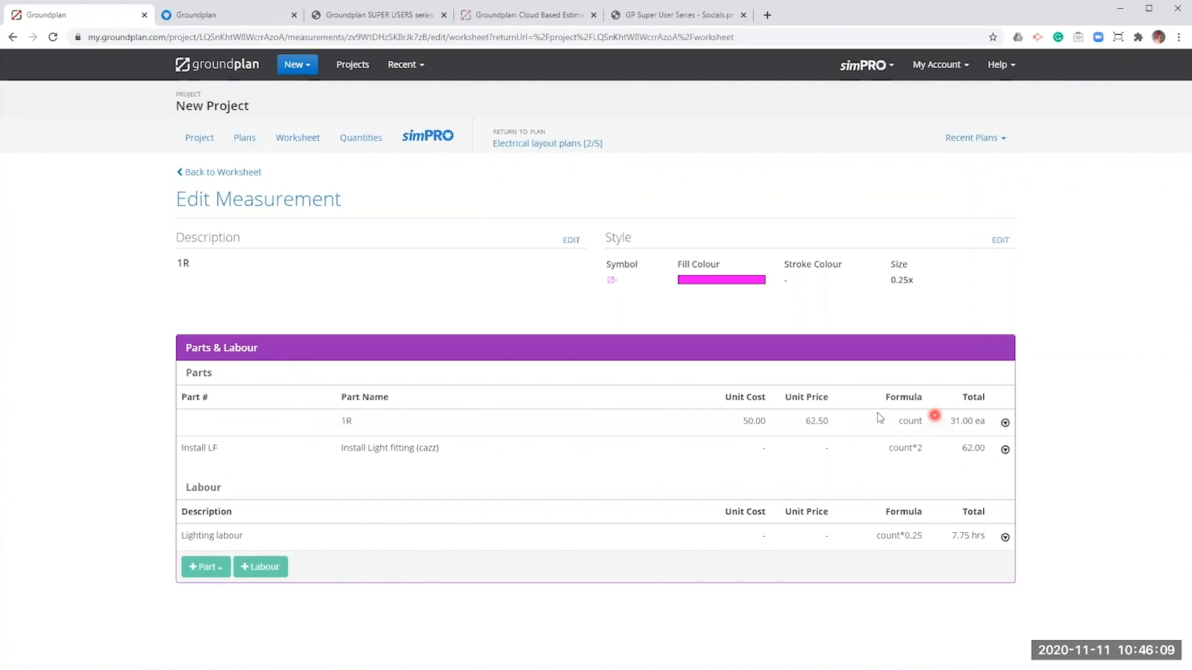
{"action": "left_click", "coordinate": [907, 422]}
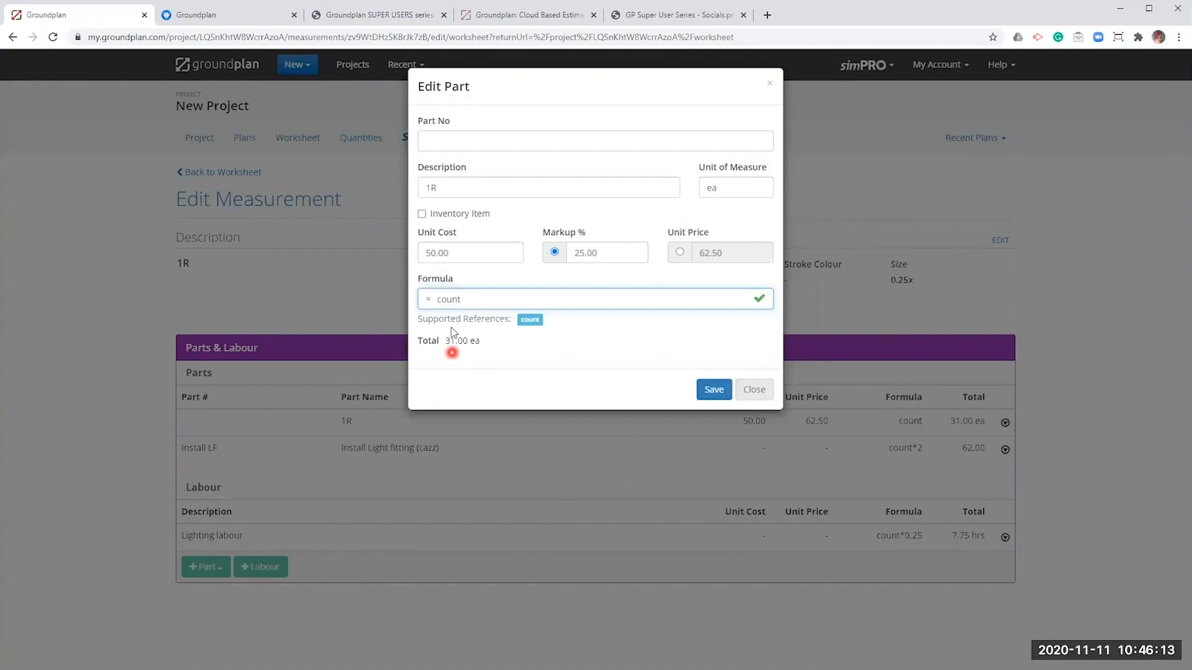
{"action": "double_click", "coordinate": [465, 251]}
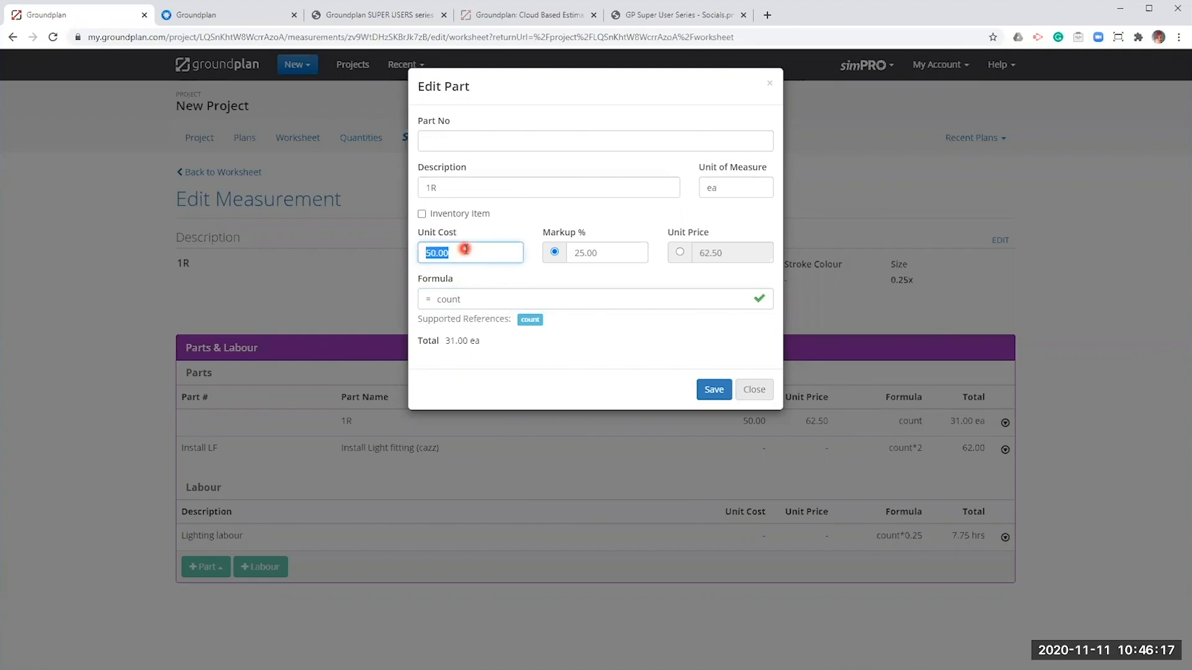
{"action": "type", "text": "45"}
{"action": "left_click", "coordinate": [478, 235]}
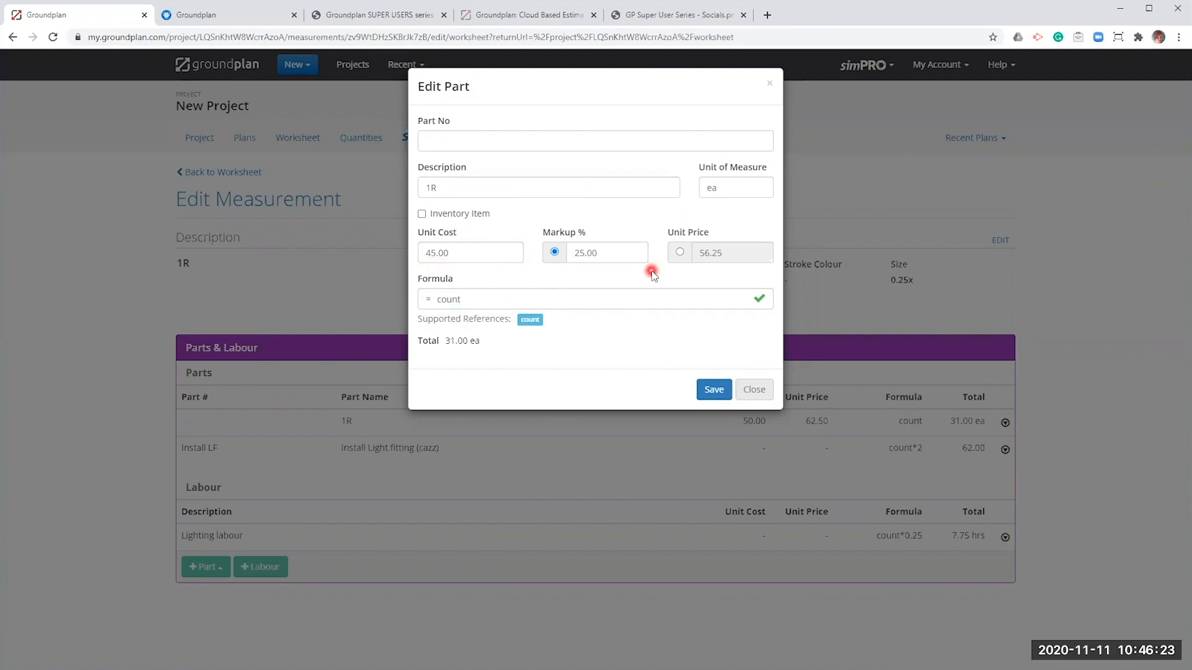
Set the 1R part's markup to 60%, mark it as an inventory item, and save the part
{"action": "double_click", "coordinate": [618, 252]}
{"action": "type", "text": "6"}
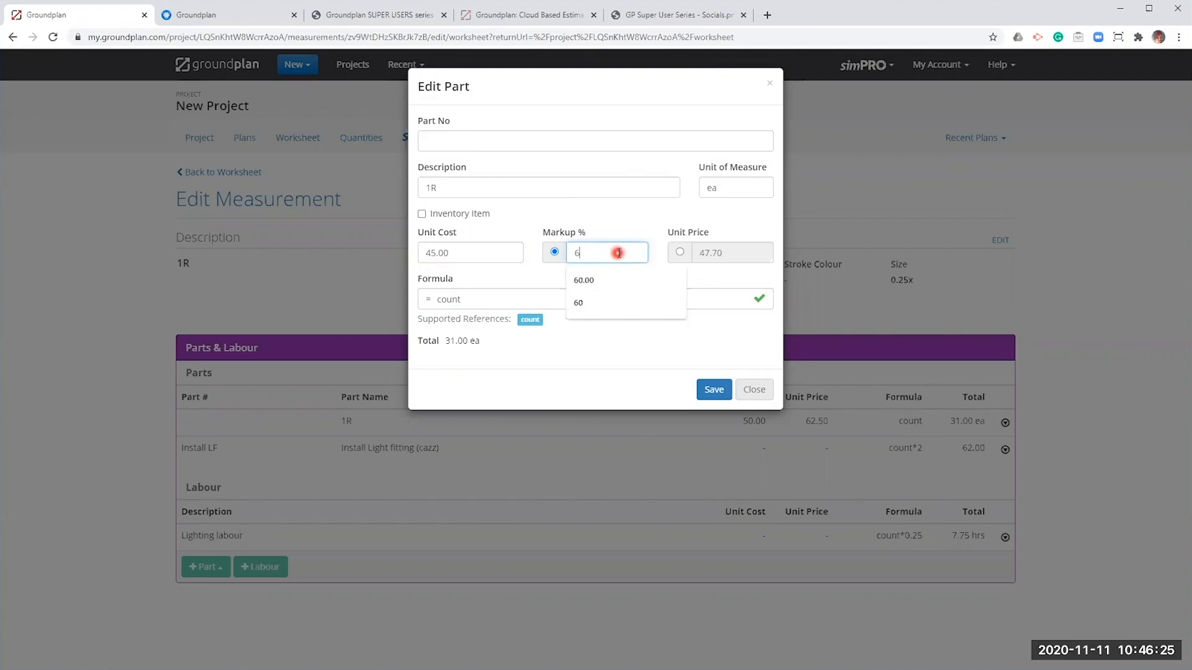
{"action": "type", "text": "0"}
{"action": "left_click", "coordinate": [623, 225]}
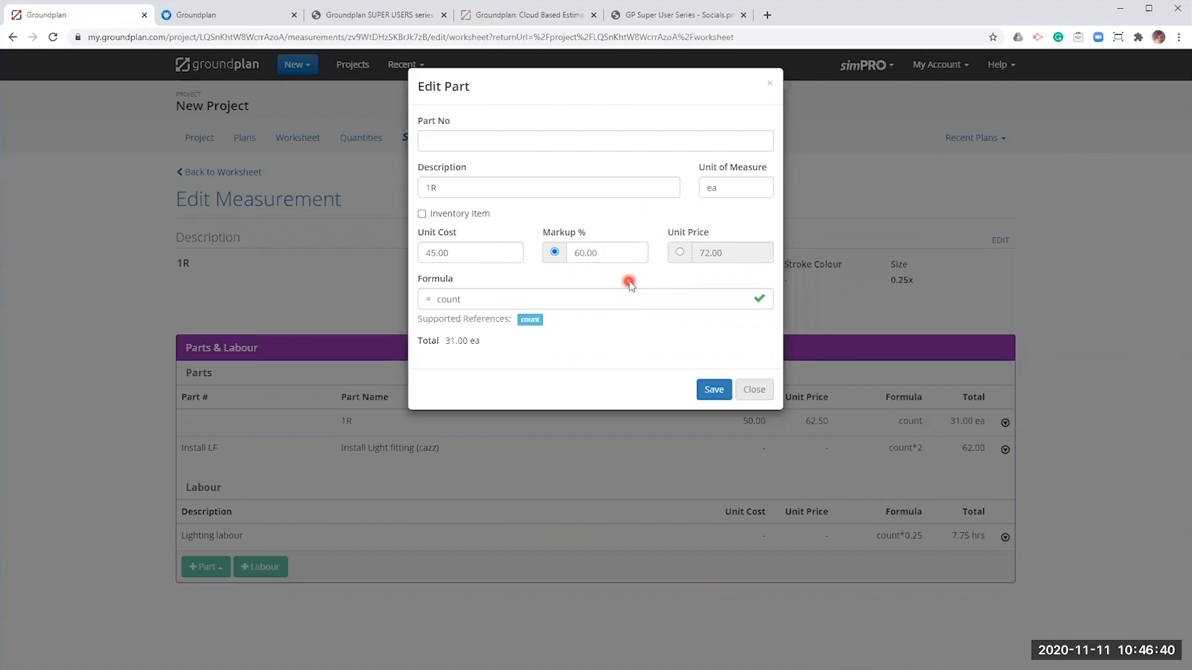
{"action": "left_click", "coordinate": [422, 215]}
{"action": "left_click", "coordinate": [712, 389]}
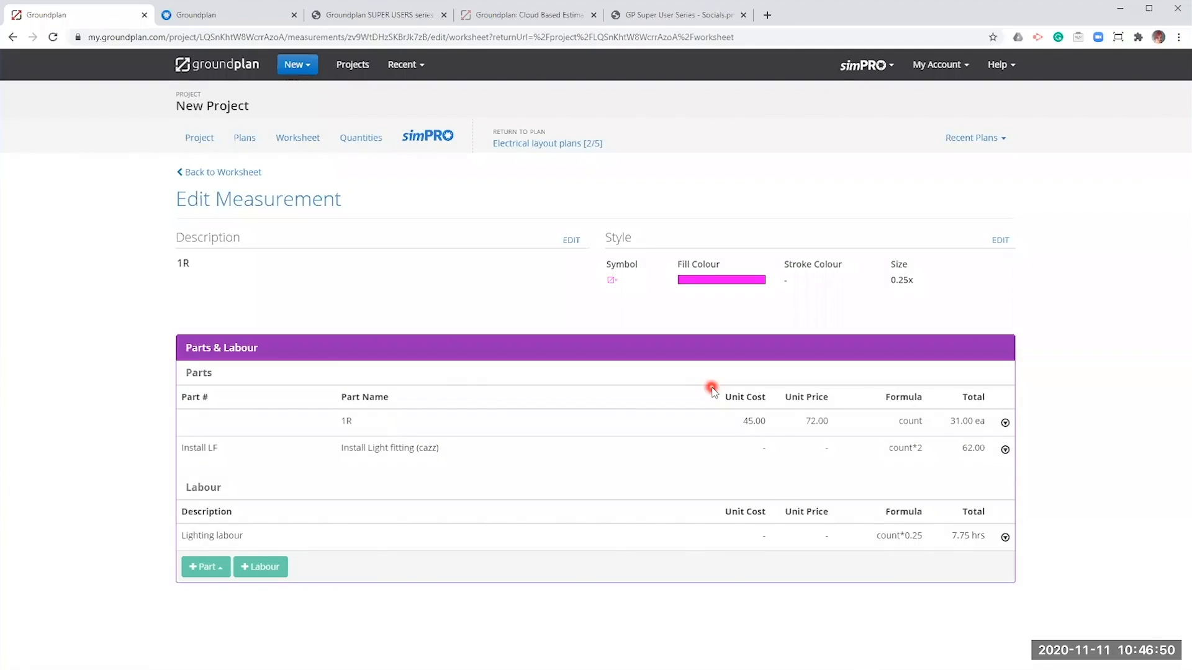
Review the Push to simPRO items and load the existing quote for updating, without removing its existing sections
{"action": "left_click", "coordinate": [293, 137]}
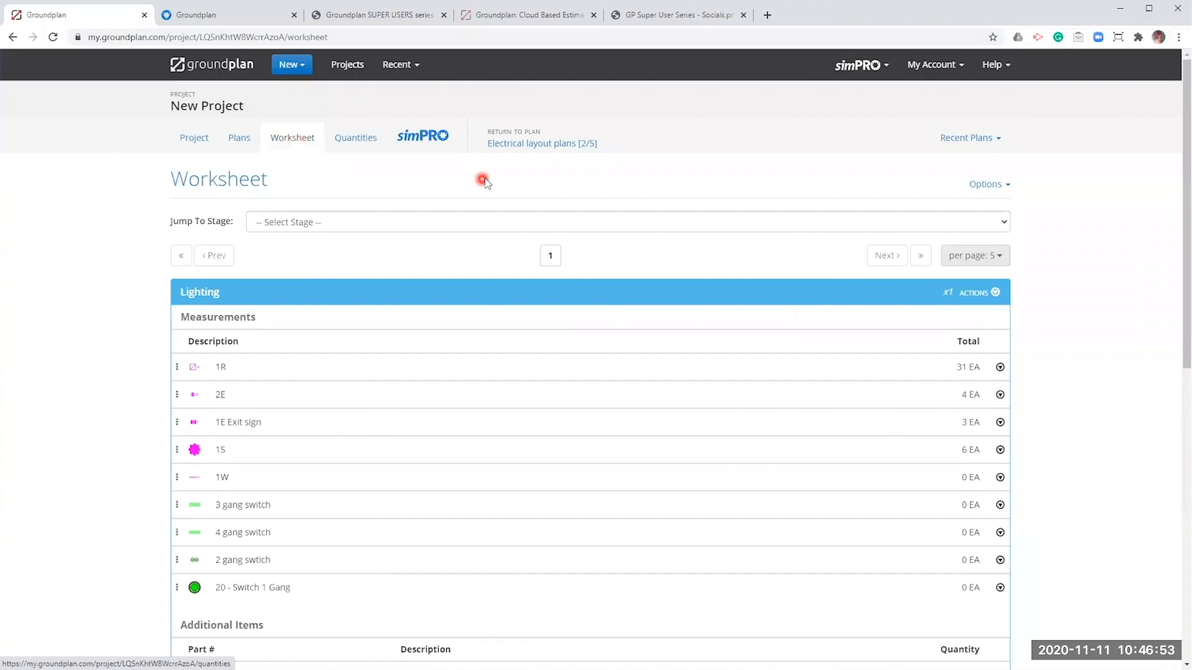
{"action": "left_click", "coordinate": [422, 136]}
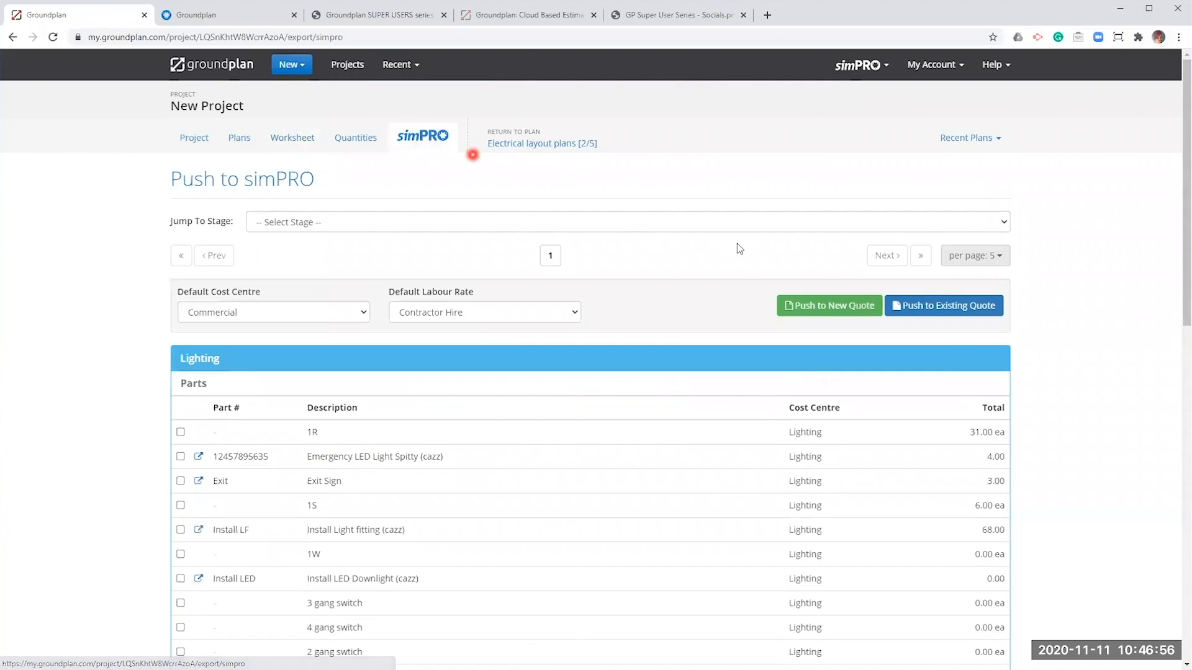
{"action": "scroll", "coordinate": [737, 243], "scroll_direction": "down", "scroll_amount": 5}
{"action": "scroll", "coordinate": [725, 385], "scroll_direction": "down", "scroll_amount": 6}
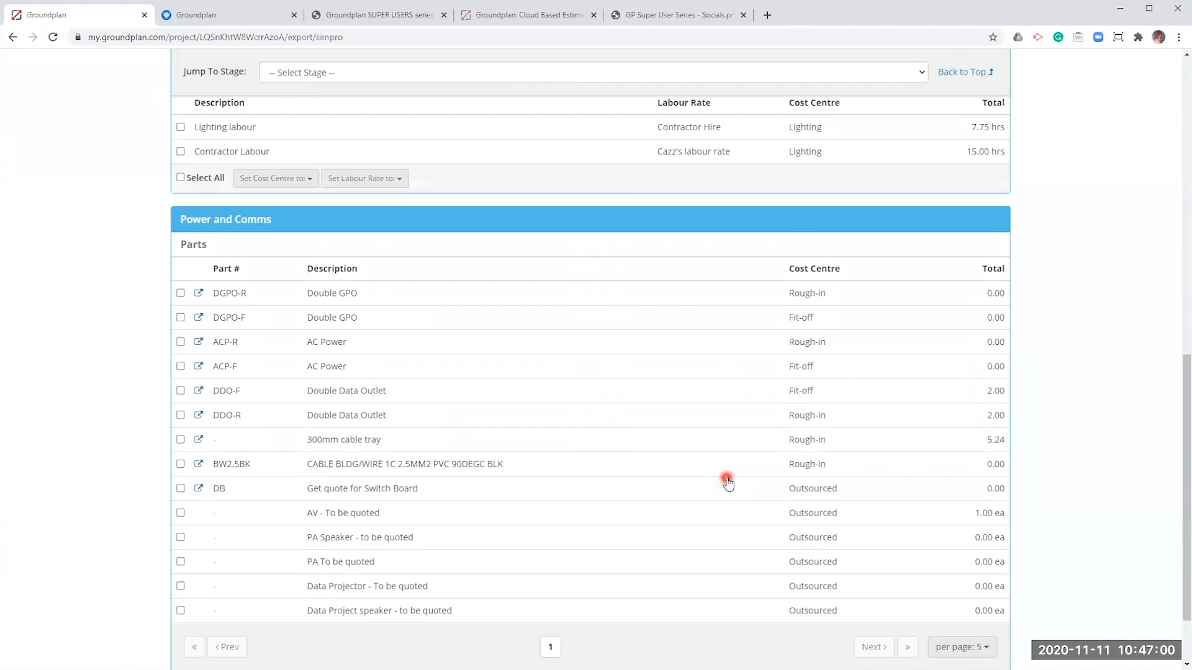
{"action": "scroll", "coordinate": [727, 483], "scroll_direction": "down", "scroll_amount": 2}
{"action": "scroll", "coordinate": [728, 483], "scroll_direction": "up", "scroll_amount": 10}
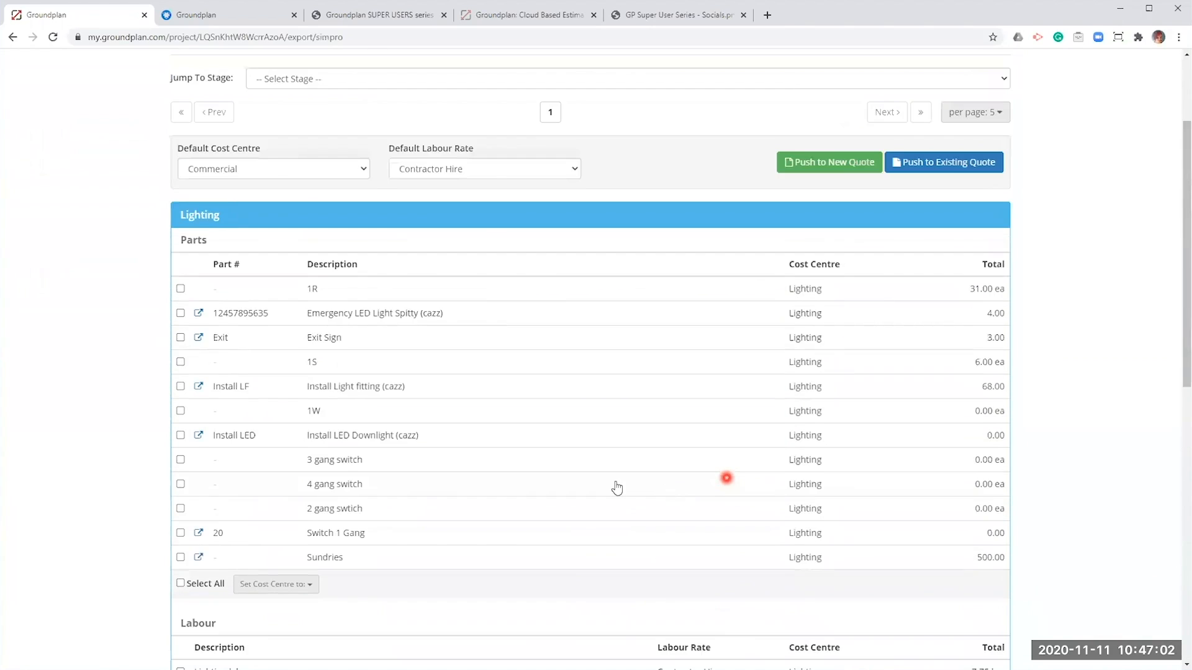
{"action": "scroll", "coordinate": [714, 481], "scroll_direction": "up", "scroll_amount": 3}
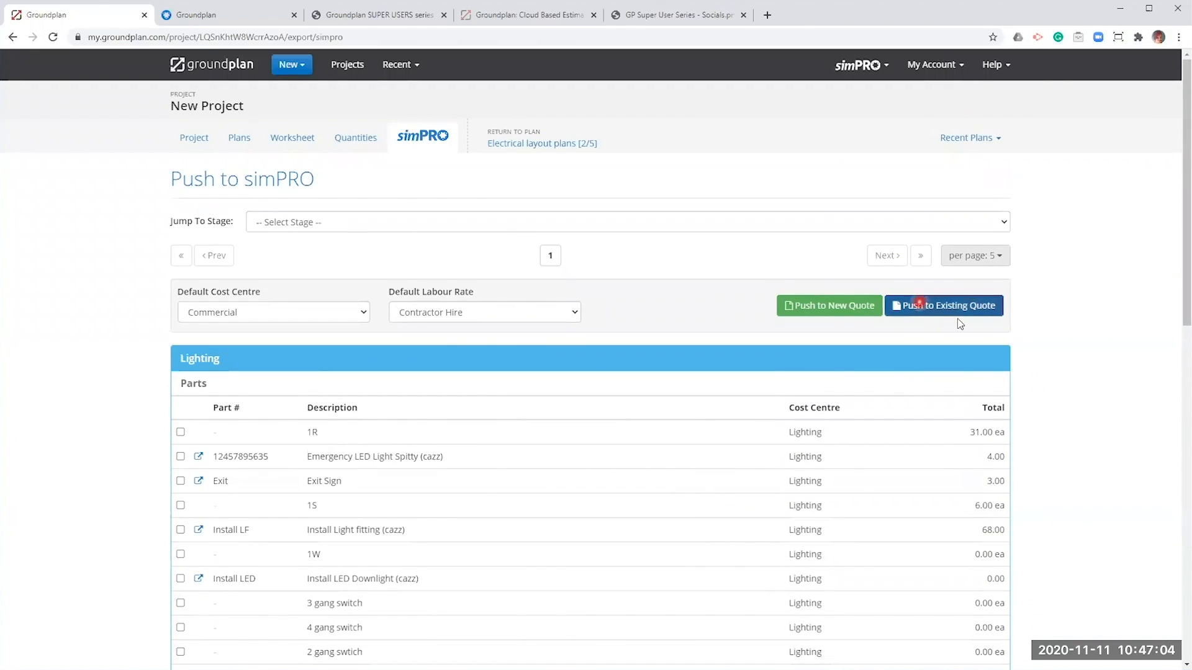
{"action": "left_click", "coordinate": [972, 304]}
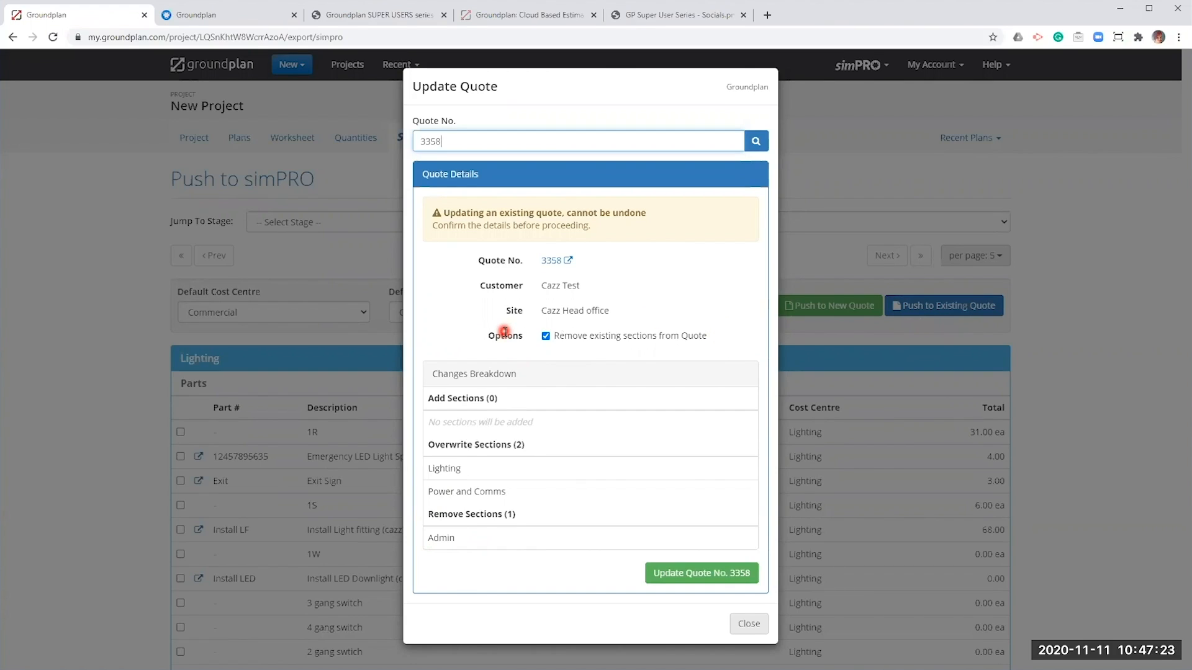
{"action": "left_click", "coordinate": [546, 336]}
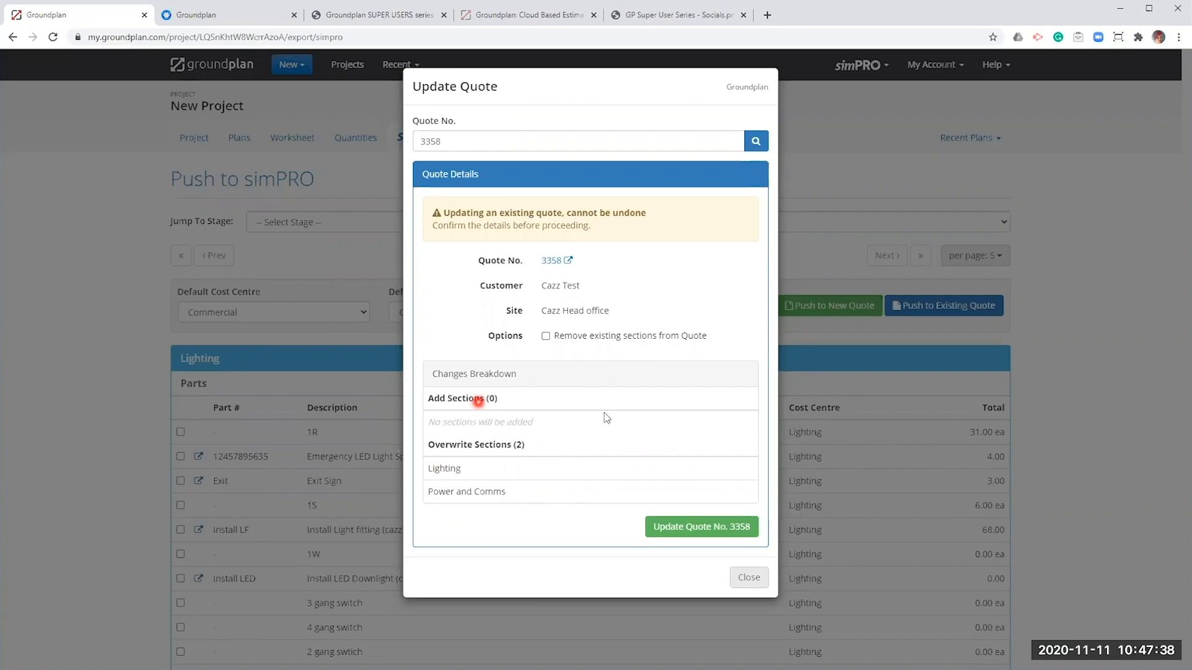
{"action": "left_click", "coordinate": [691, 527]}
Leave the saved quote in simPRO for the quotes list, then return to Groundplan and push the update to the existing quote
{"action": "left_click", "coordinate": [254, 18]}
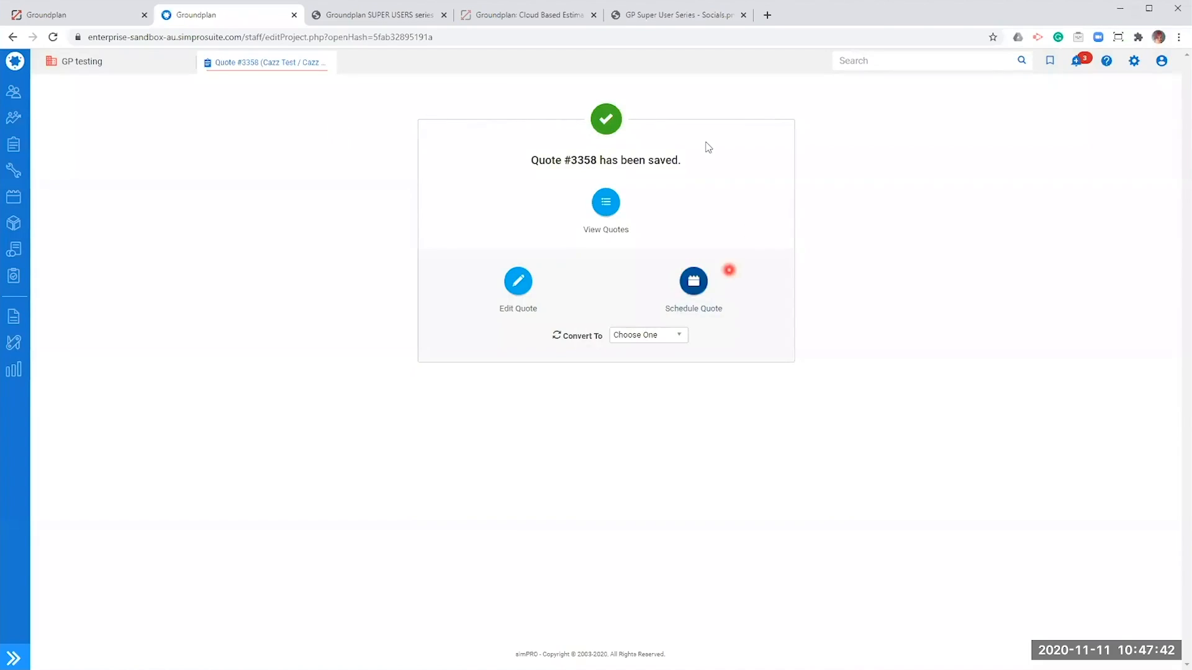
{"action": "left_click", "coordinate": [606, 204]}
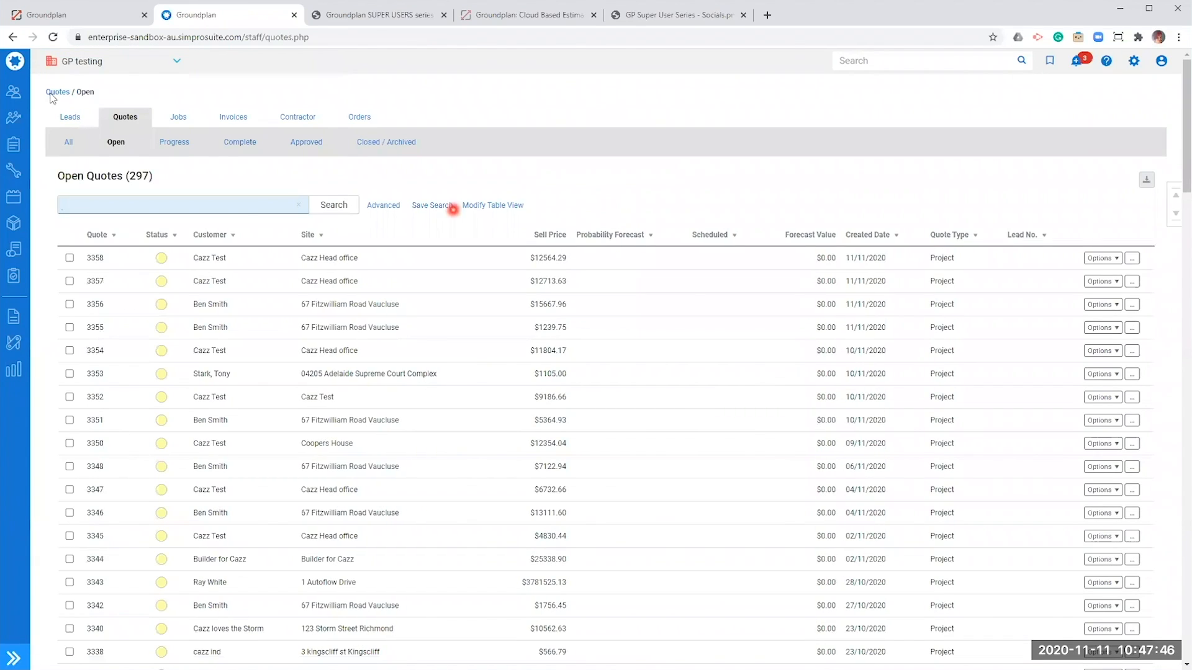
{"action": "left_click", "coordinate": [78, 14]}
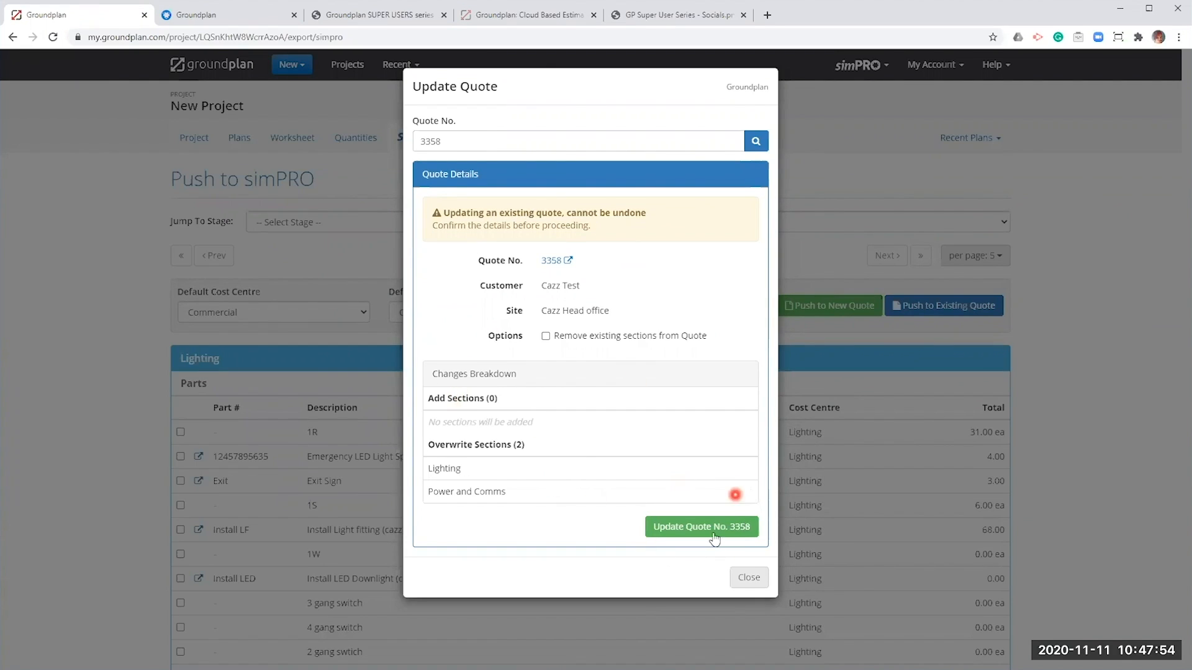
{"action": "left_click", "coordinate": [691, 528]}
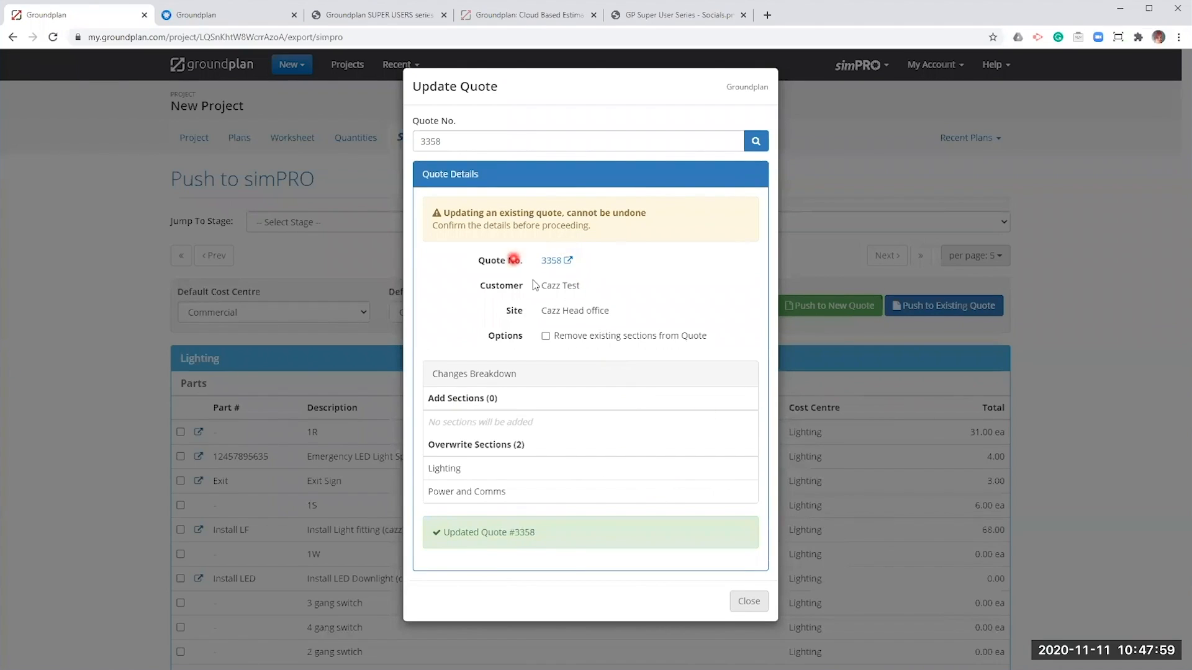
Open the updated quote in simPRO, close the old simPRO page, and examine the Lighting cost centre's parts and labour
{"action": "left_click", "coordinate": [555, 260]}
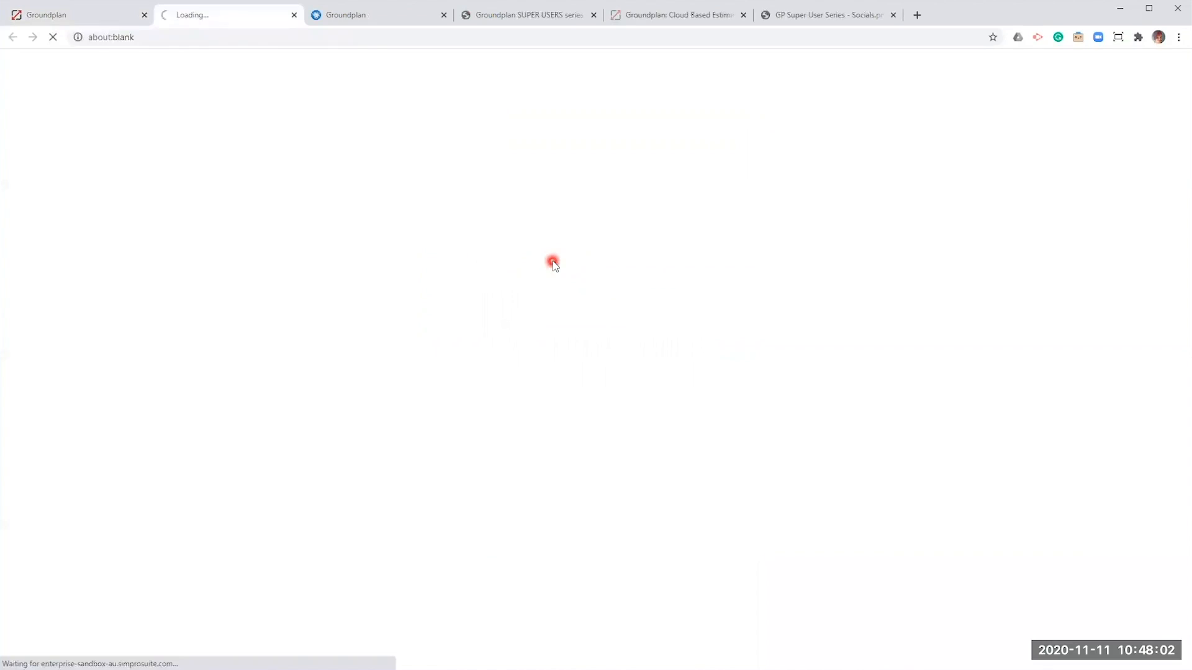
{"action": "left_click", "coordinate": [443, 15]}
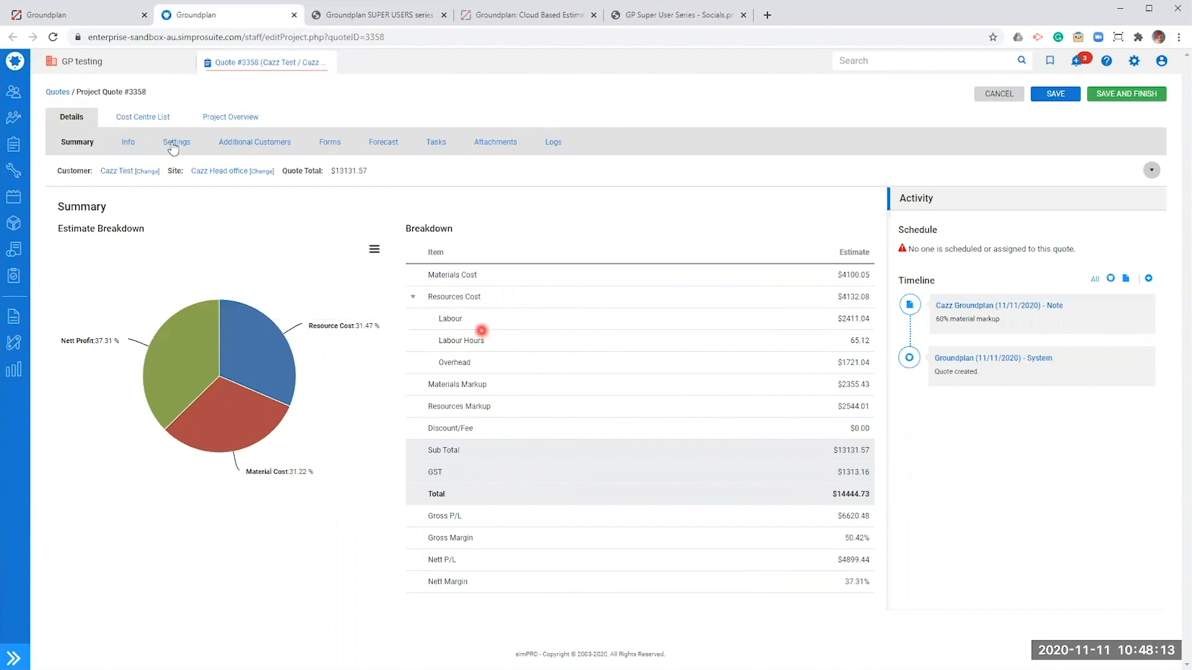
{"action": "left_click", "coordinate": [142, 118]}
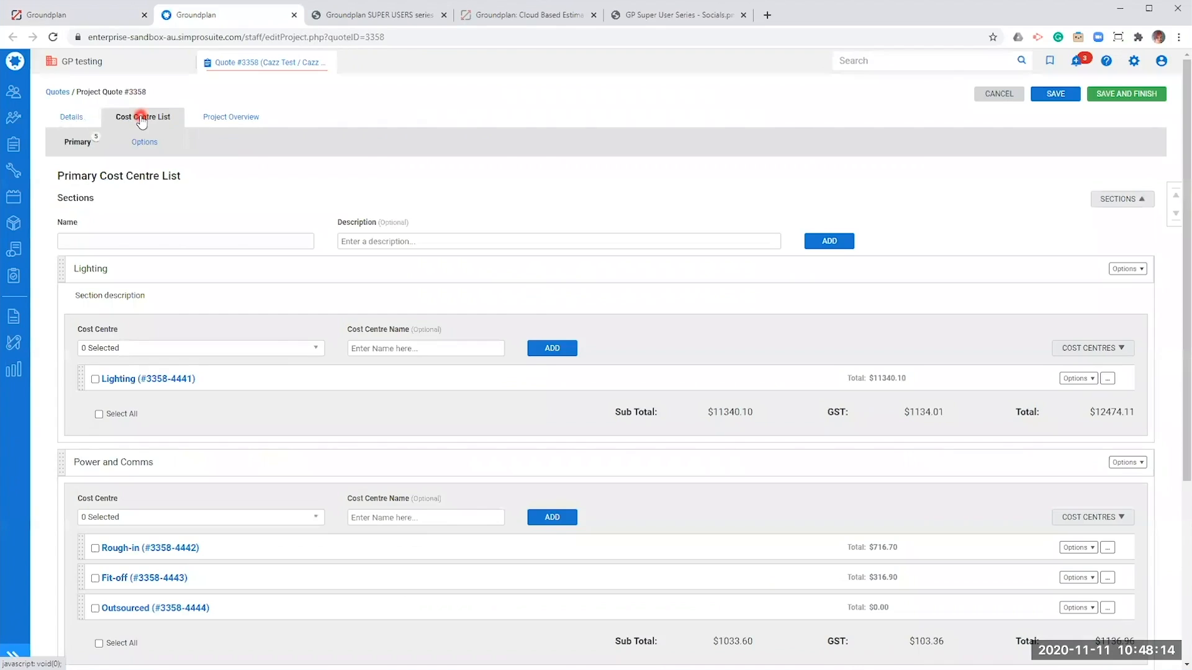
{"action": "left_click", "coordinate": [188, 378]}
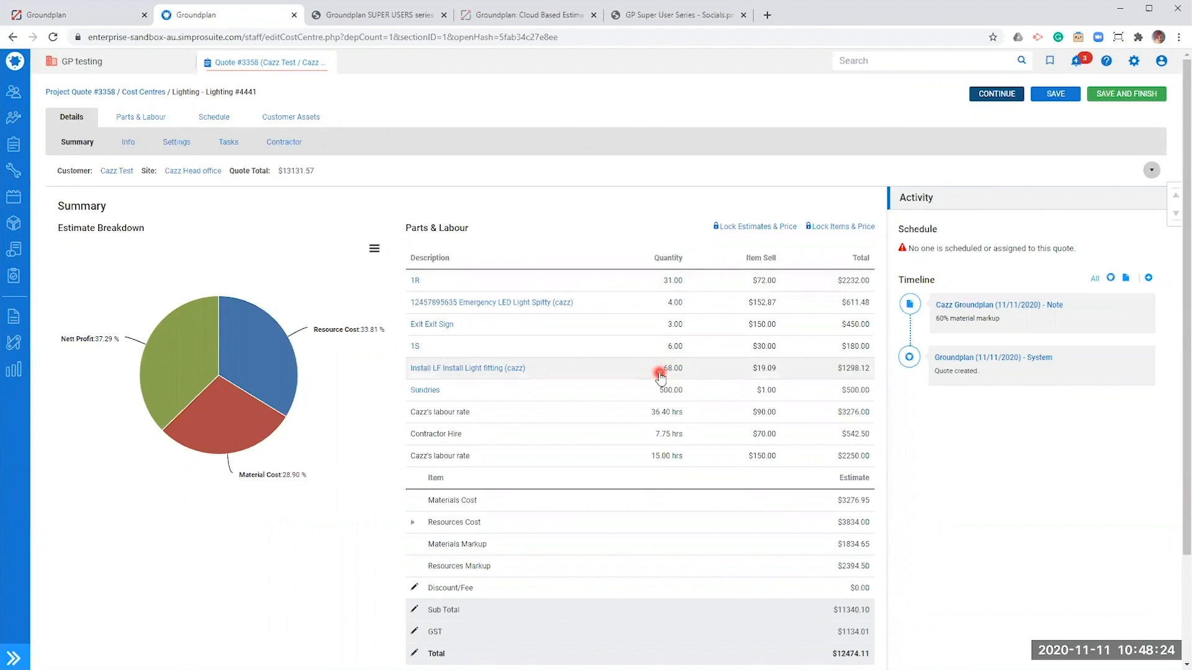
Start a supplier quote from all materials in the quote's project overview, check its items, and cancel it
{"action": "left_click", "coordinate": [149, 94]}
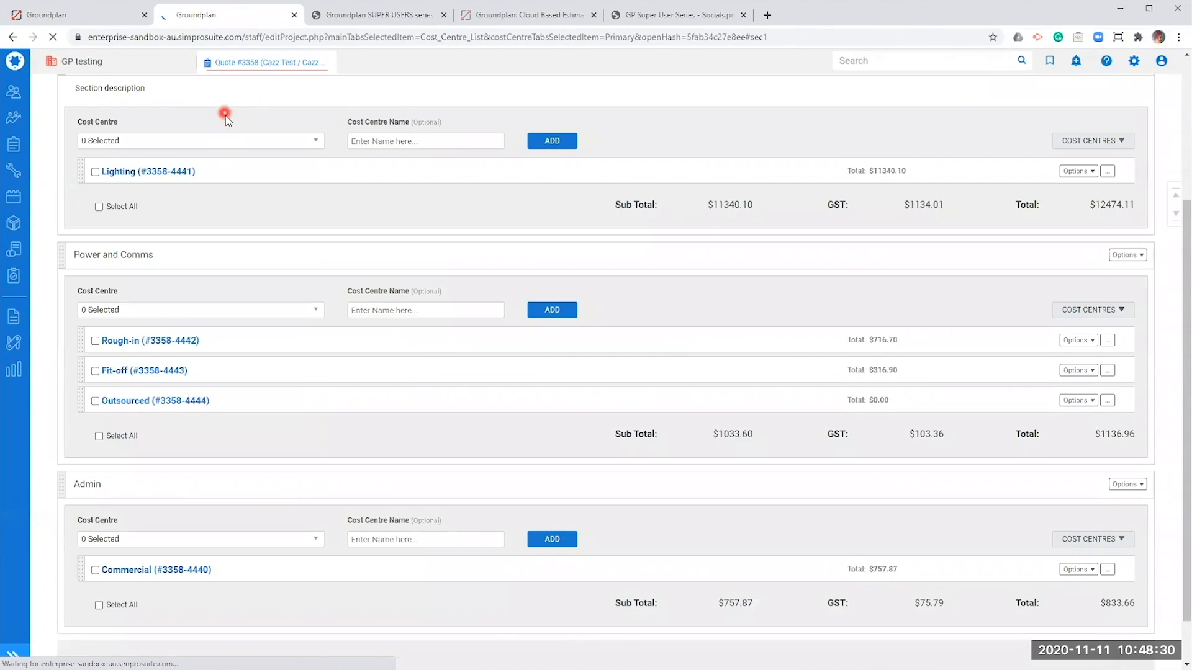
{"action": "left_click", "coordinate": [227, 116]}
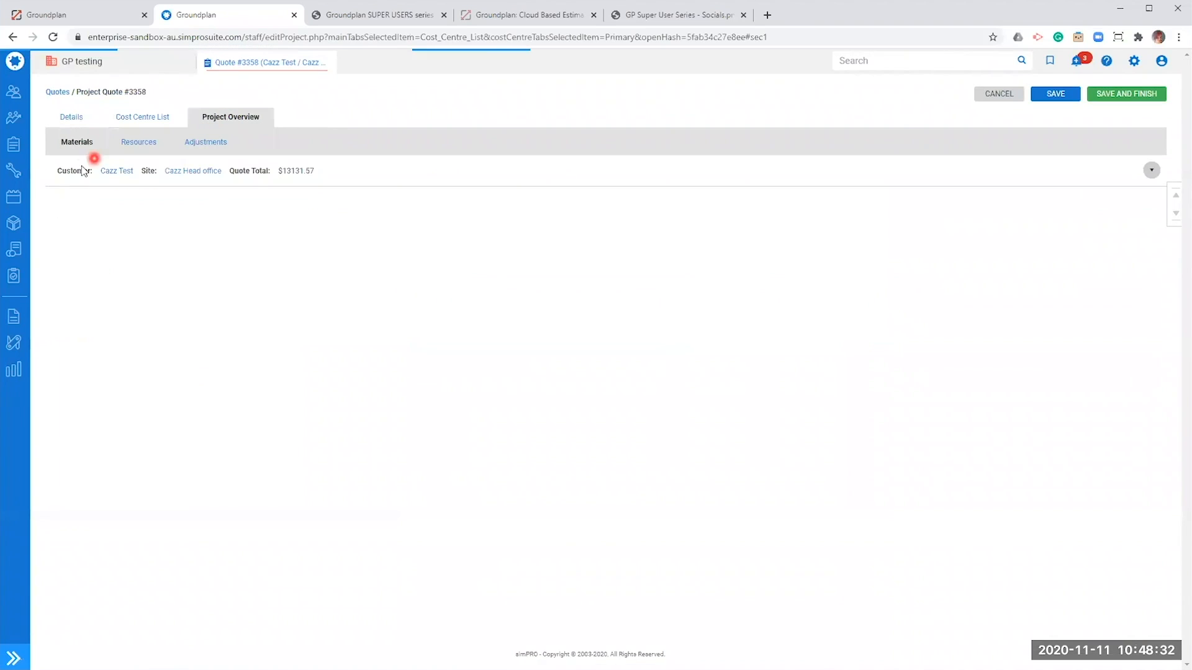
{"action": "scroll", "coordinate": [176, 606], "scroll_direction": "down", "scroll_amount": 20}
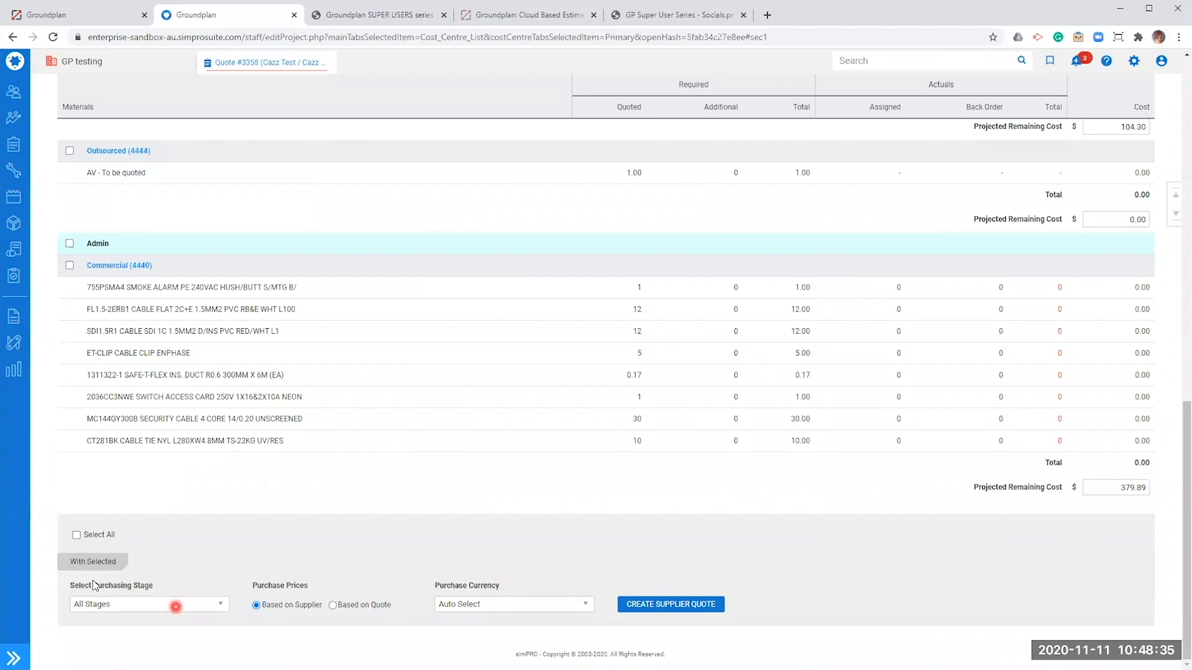
{"action": "left_click", "coordinate": [76, 535]}
{"action": "left_click", "coordinate": [688, 604]}
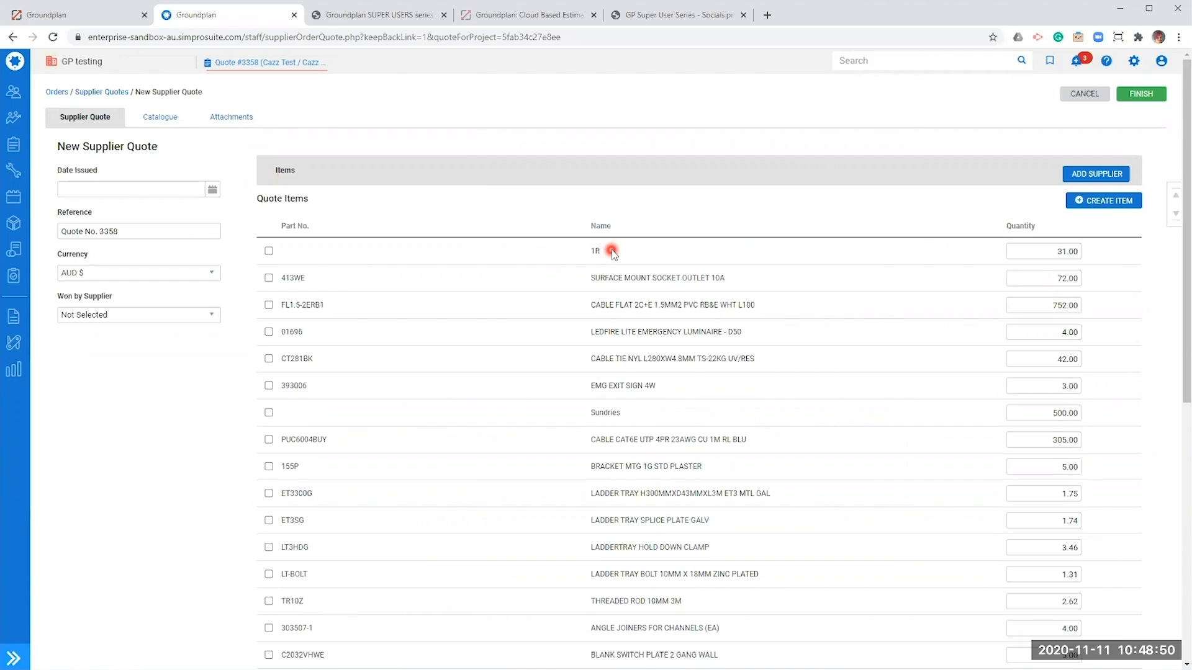
{"action": "left_click", "coordinate": [1085, 93]}
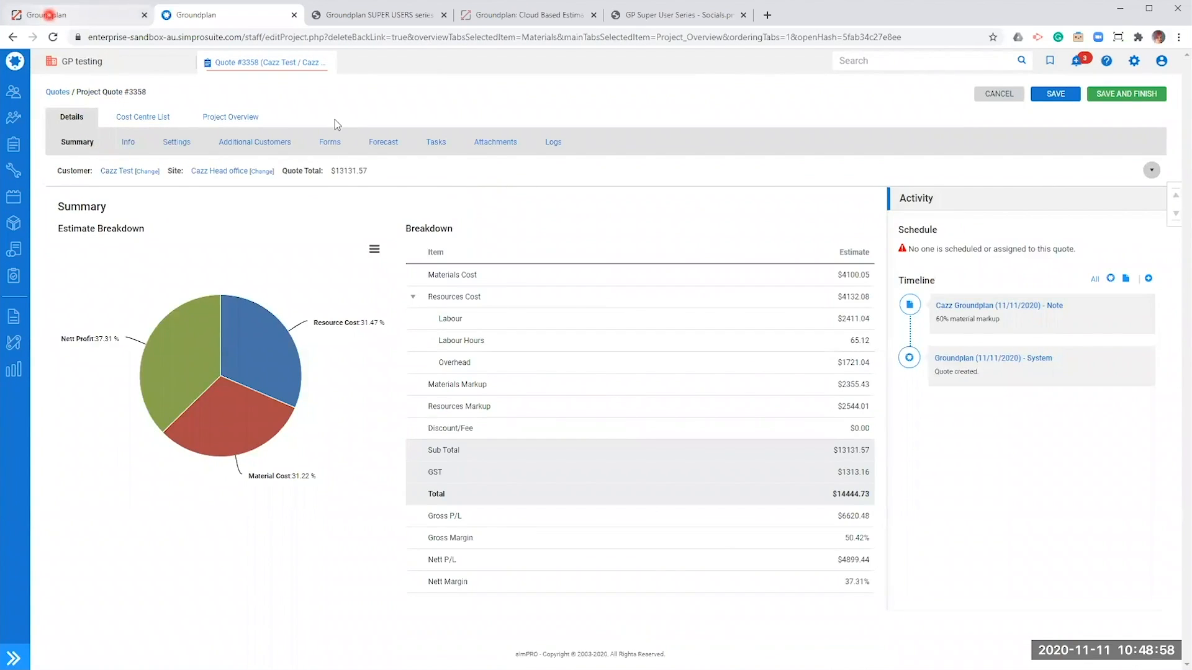
Switch back to Groundplan, close the Update Quote dialog, and open the project's worksheet
{"action": "left_click", "coordinate": [49, 15]}
{"action": "left_click", "coordinate": [756, 605]}
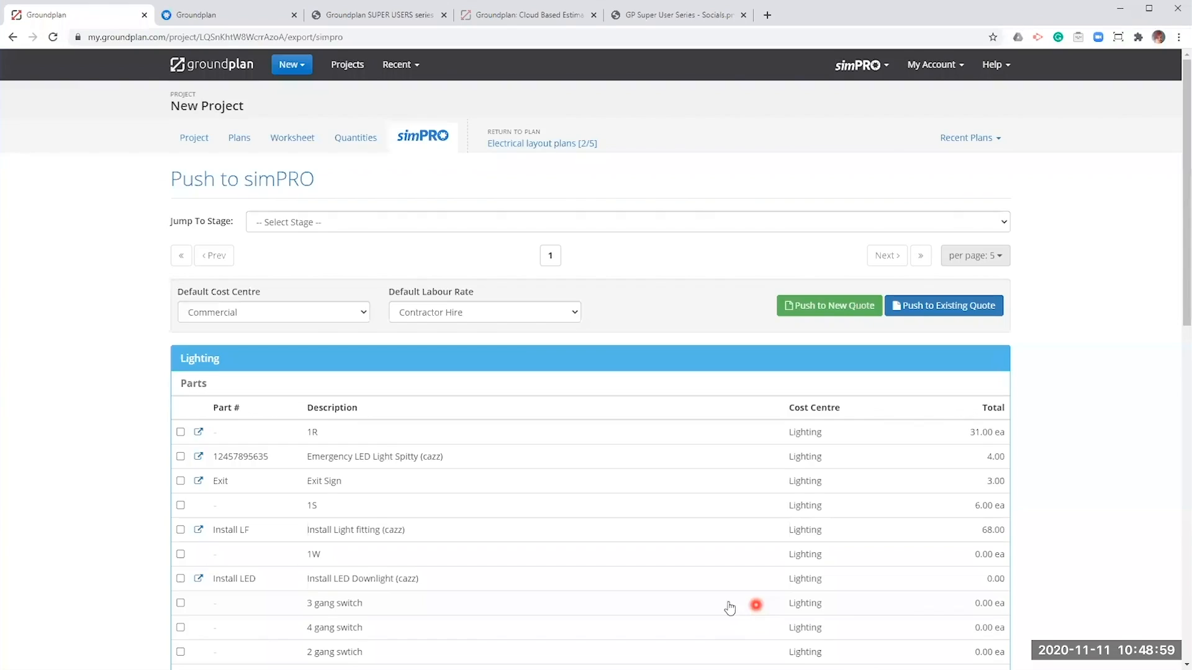
{"action": "left_click", "coordinate": [284, 143]}
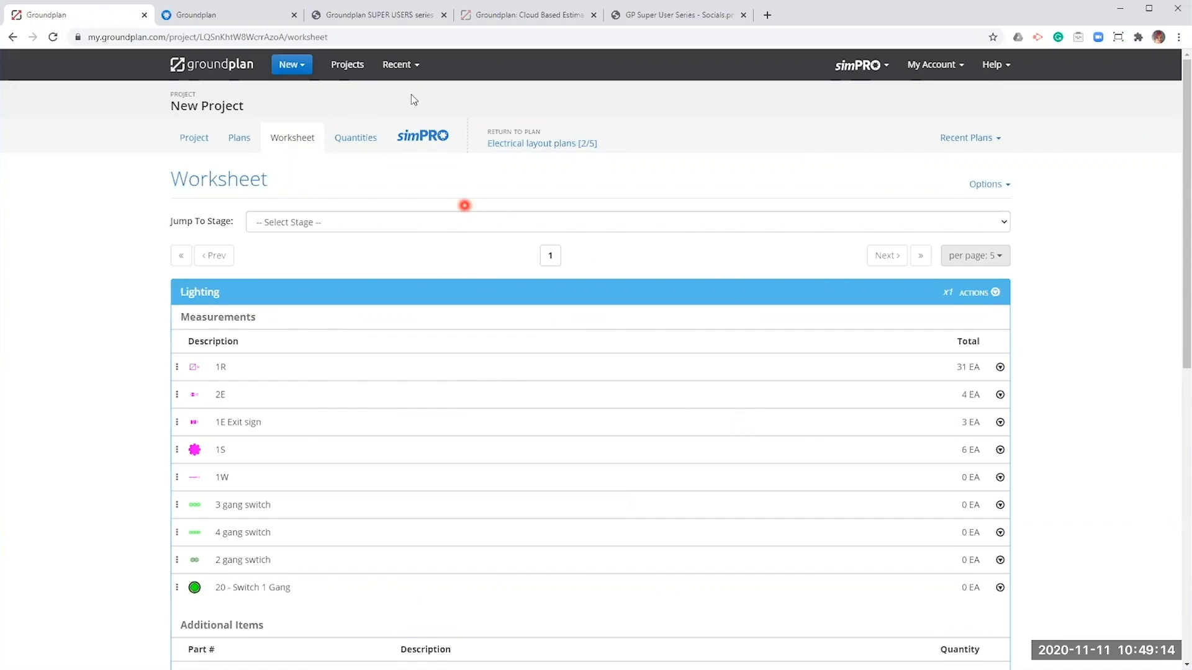
{"action": "left_click", "coordinate": [422, 135]}
{"action": "left_click", "coordinate": [303, 140]}
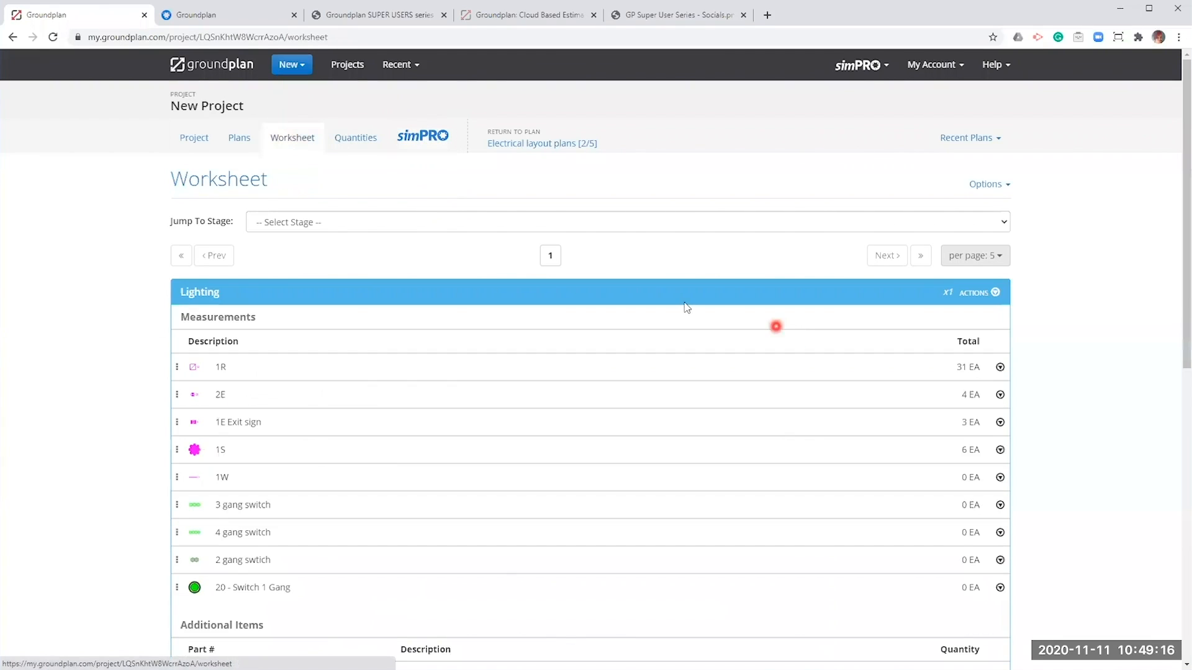
Copy the Power and Comms stage to a new take-off template named Power and Comms Template
{"action": "scroll", "coordinate": [684, 304], "scroll_direction": "down", "scroll_amount": 5}
{"action": "scroll", "coordinate": [685, 306], "scroll_direction": "down", "scroll_amount": 4}
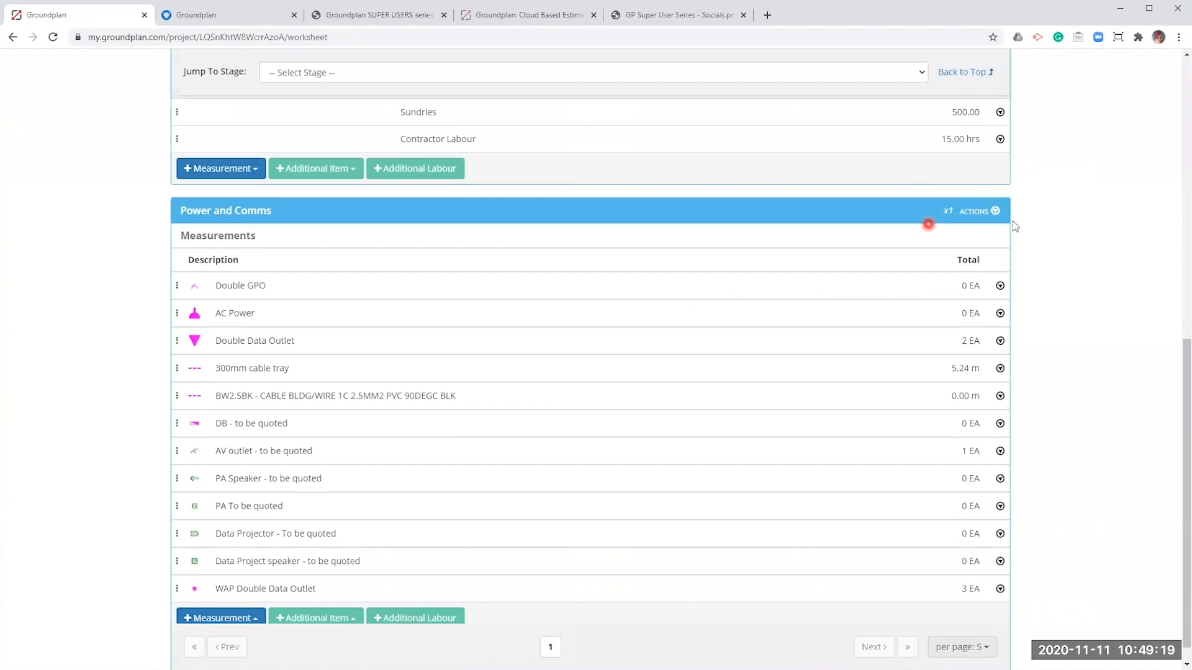
{"action": "left_click", "coordinate": [975, 212]}
{"action": "left_click", "coordinate": [930, 308]}
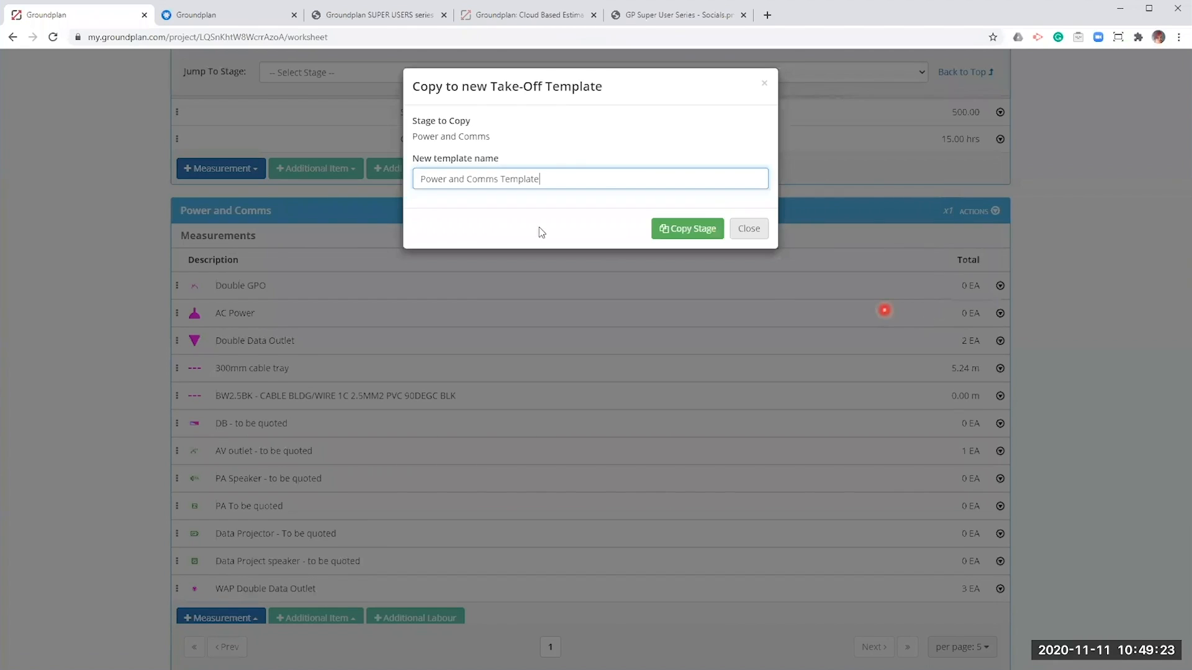
{"action": "left_click", "coordinate": [693, 230]}
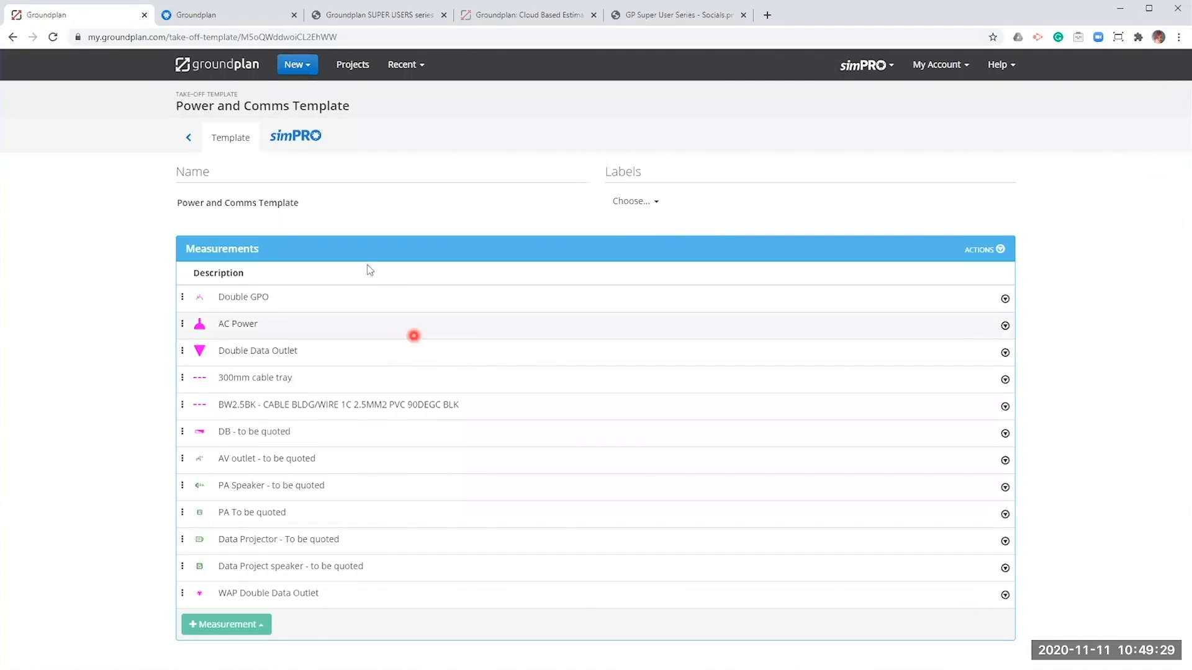
Set the cost centre of all parts in the Power and Comms Template's simPRO items to None
{"action": "left_click", "coordinate": [296, 137]}
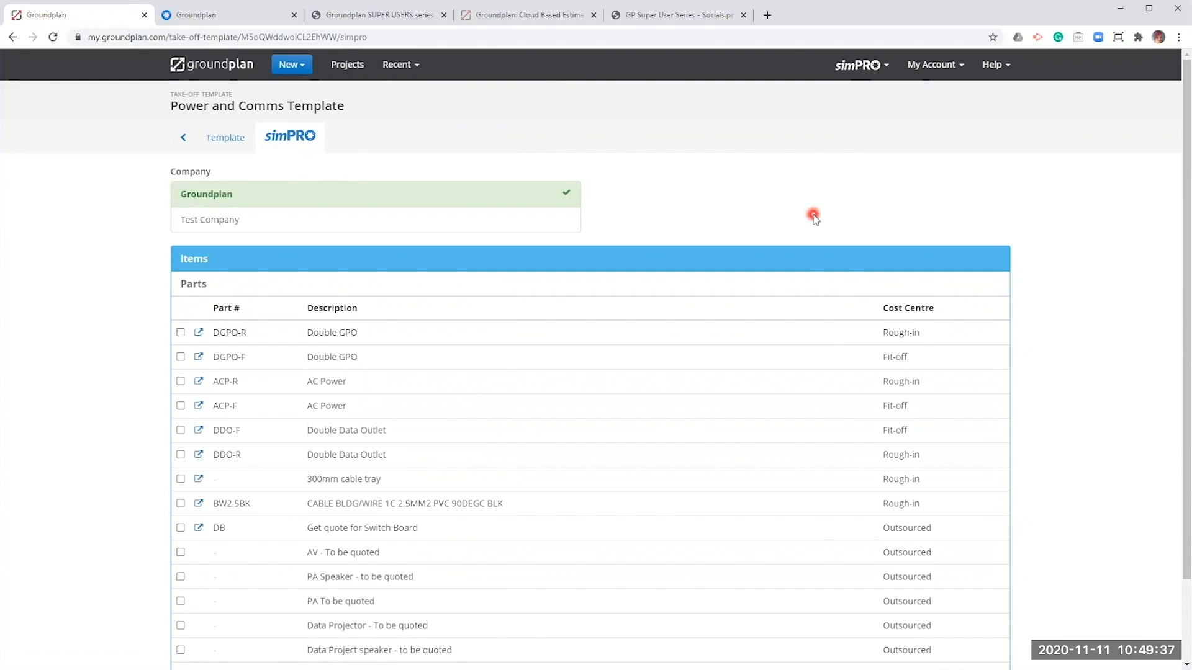
{"action": "scroll", "coordinate": [813, 217], "scroll_direction": "down", "scroll_amount": 2}
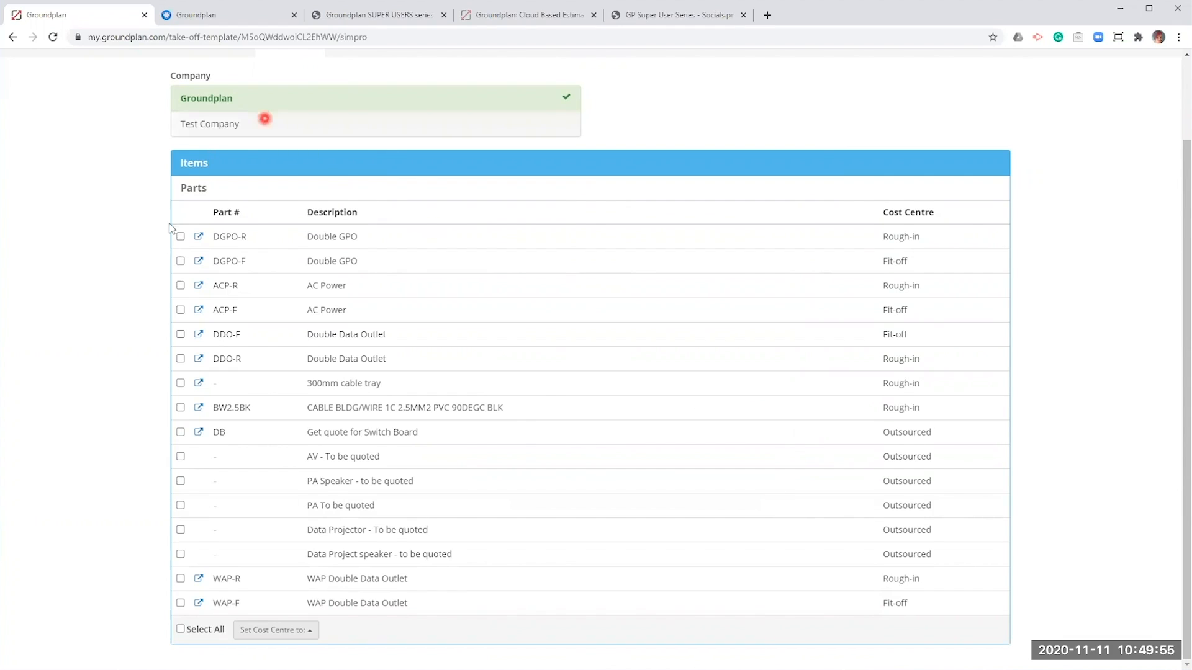
{"action": "left_click", "coordinate": [181, 629]}
{"action": "left_click", "coordinate": [248, 631]}
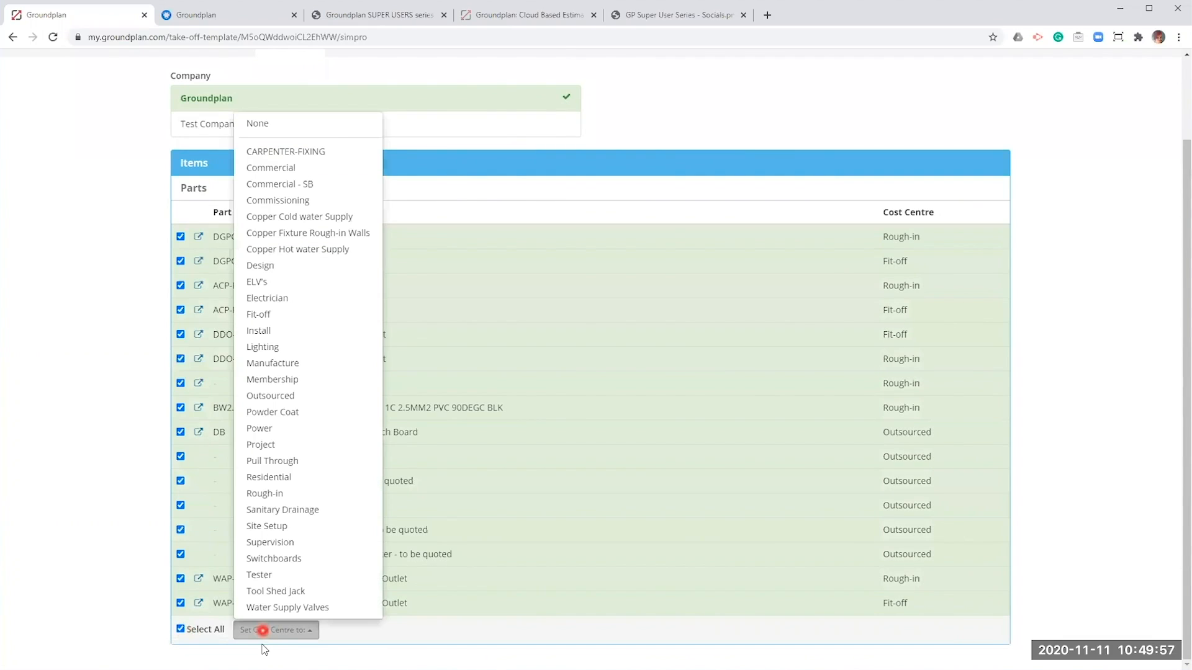
{"action": "left_click", "coordinate": [277, 123]}
{"action": "scroll", "coordinate": [419, 566], "scroll_direction": "up", "scroll_amount": 2}
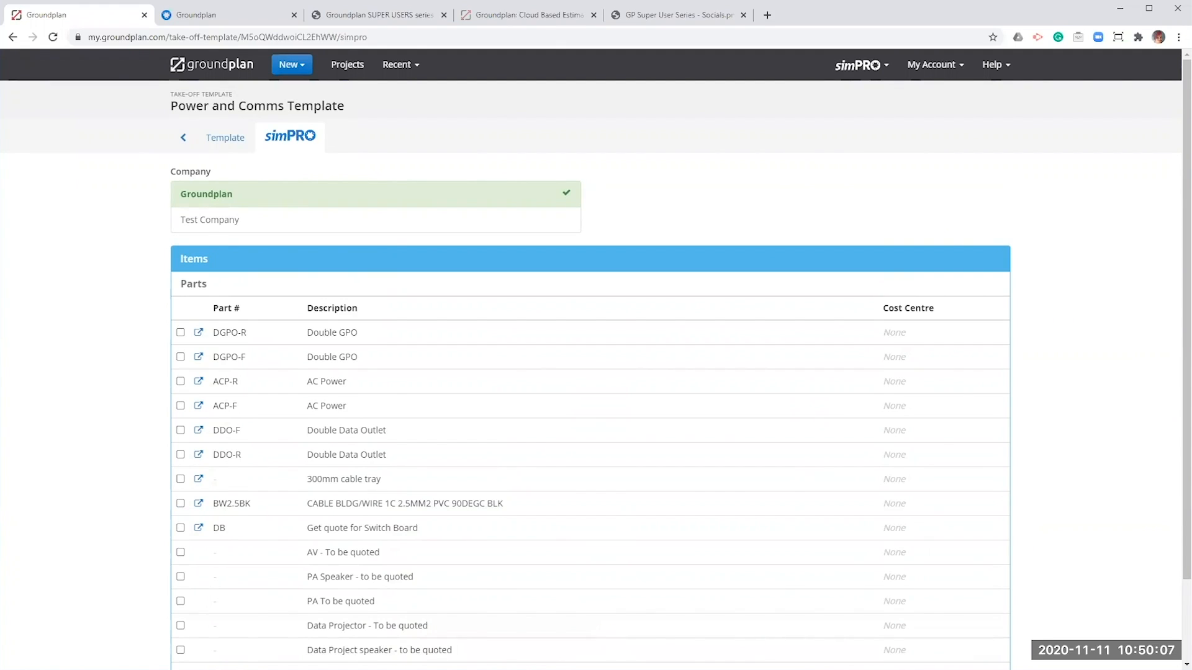
Open the Groundplan user guide and go to its simPRO Integration documentation
{"action": "left_click", "coordinate": [992, 67]}
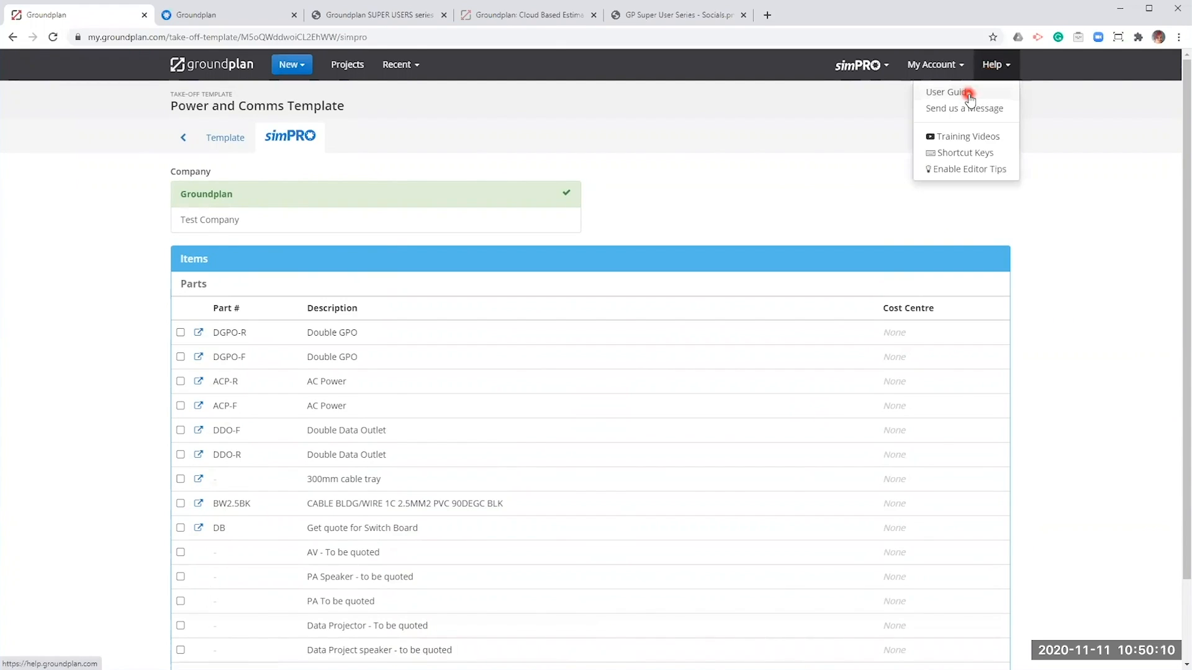
{"action": "left_click", "coordinate": [963, 90]}
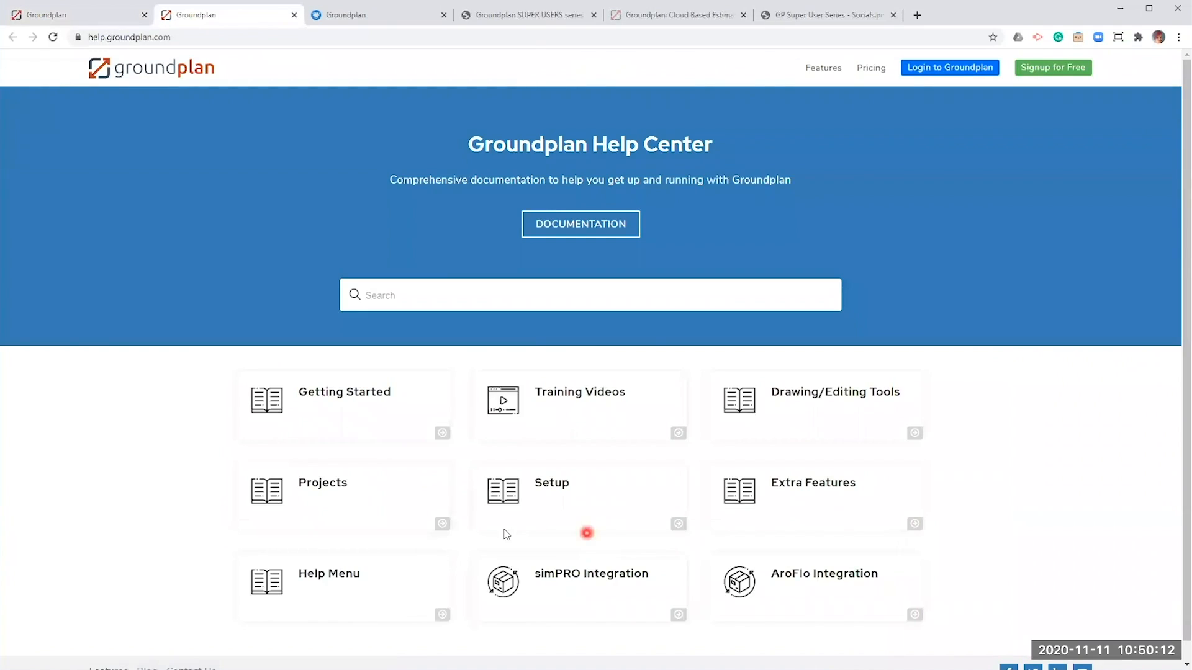
{"action": "left_click", "coordinate": [555, 583]}
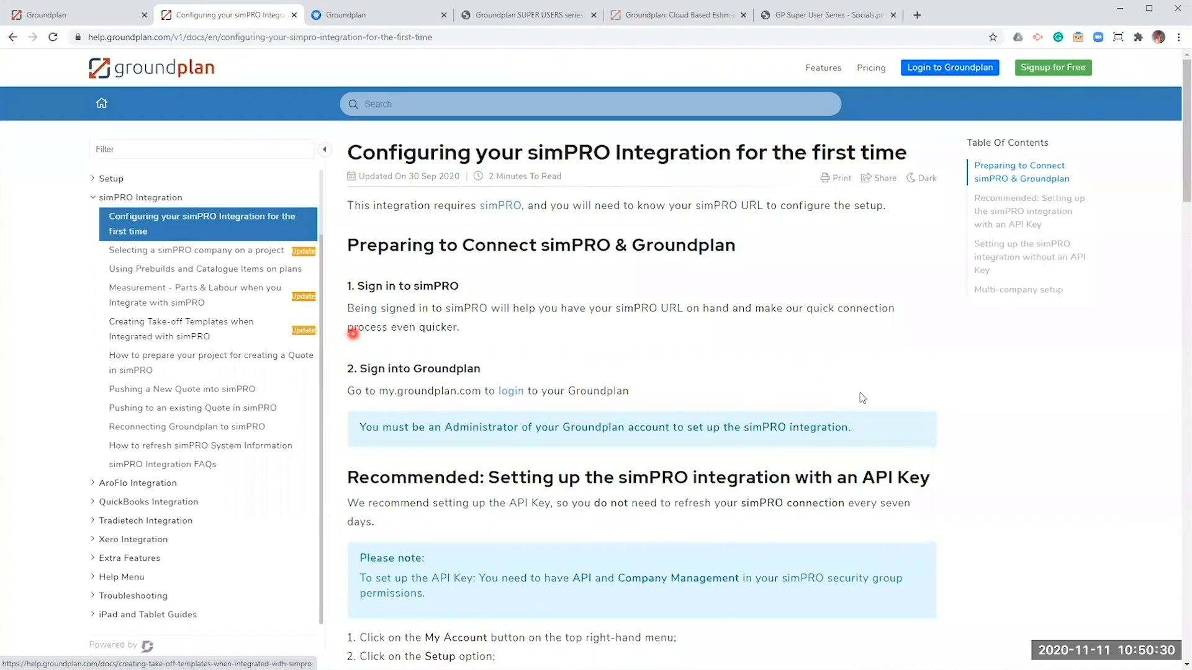
Switch to the already open Groundplan website home page and open the company's blog from its footer resources
{"action": "left_click", "coordinate": [494, 12]}
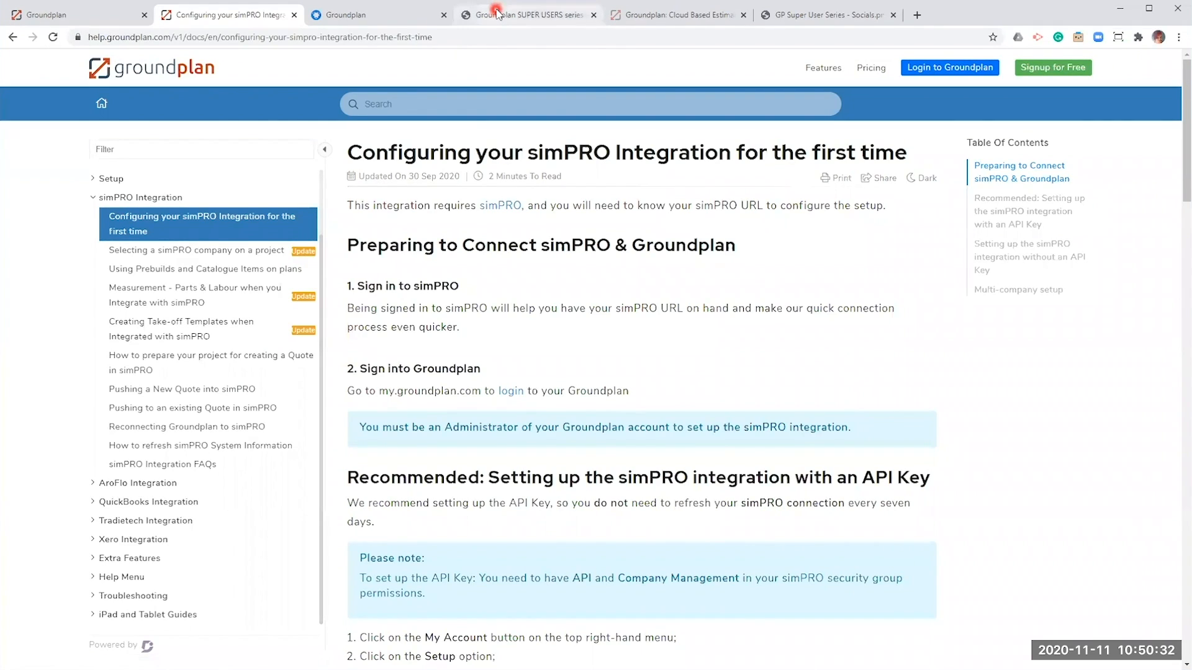
{"action": "left_click", "coordinate": [646, 13]}
{"action": "left_click", "coordinate": [606, 179]}
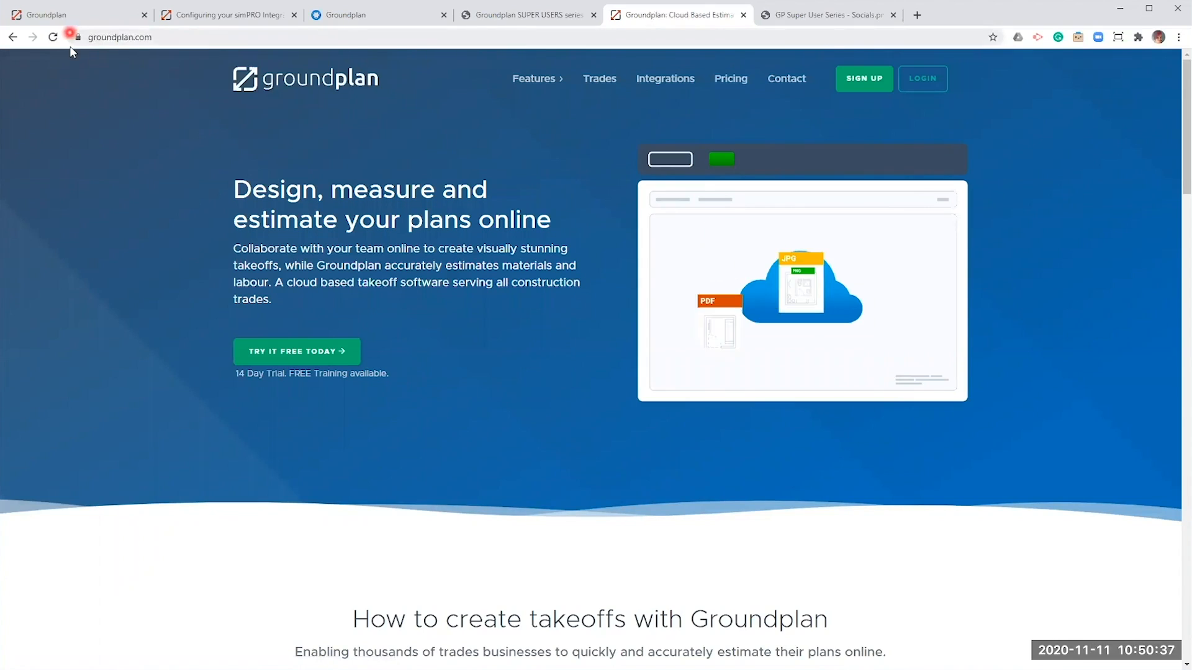
{"action": "scroll", "coordinate": [1067, 155], "scroll_direction": "down", "scroll_amount": 15}
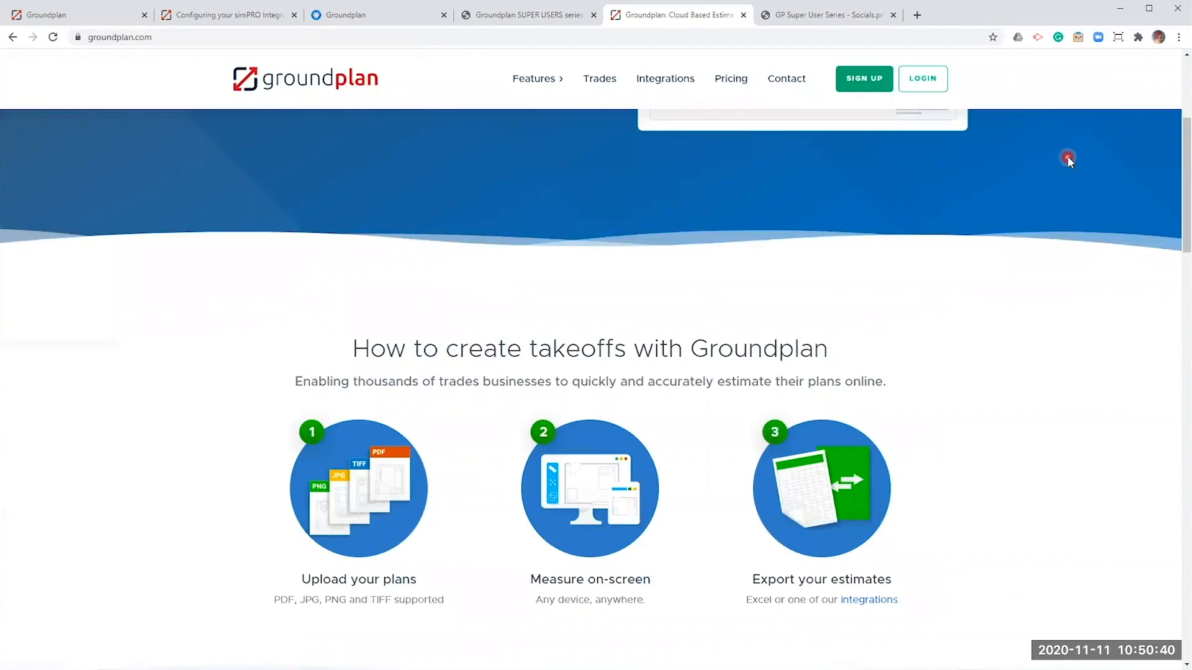
{"action": "scroll", "coordinate": [1067, 155], "scroll_direction": "down", "scroll_amount": 15}
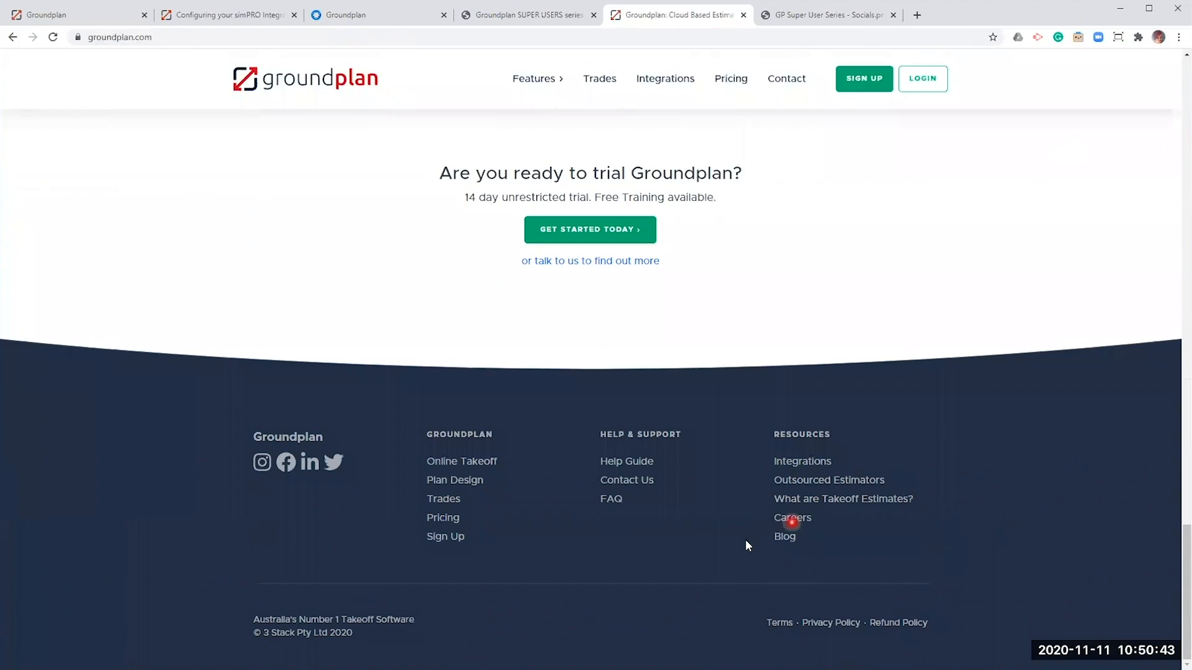
{"action": "left_click", "coordinate": [784, 537]}
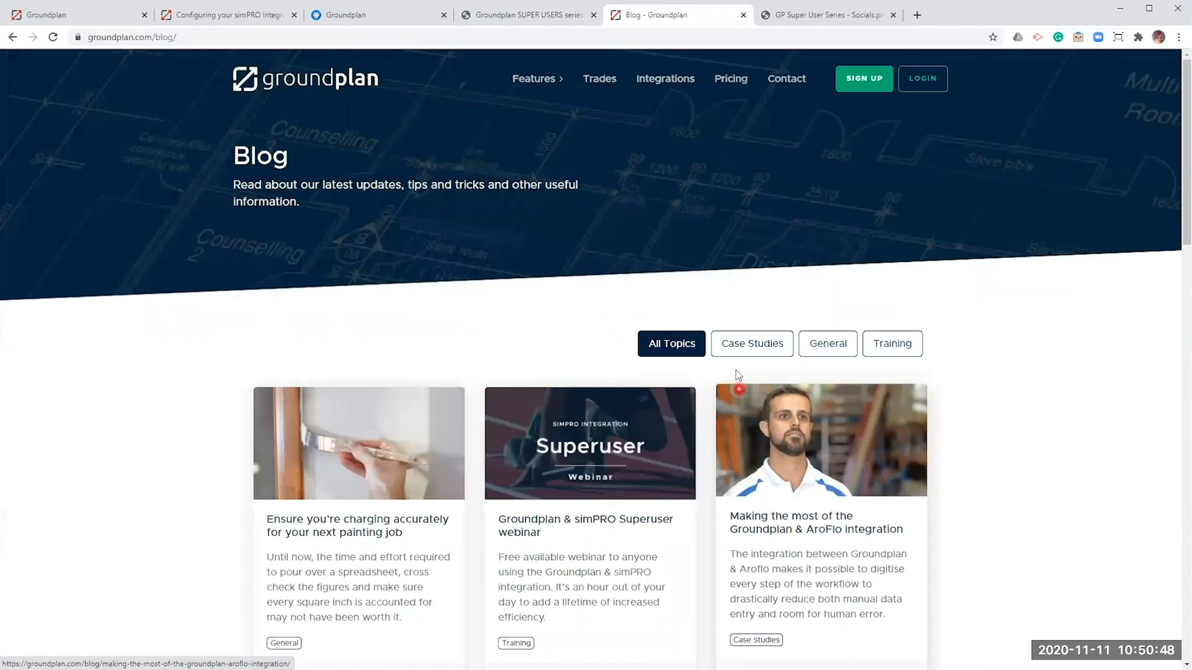
Filter the blog to Training posts, open the Superuser Series Part 3 article, and look over its recorded session
{"action": "left_click", "coordinate": [892, 344]}
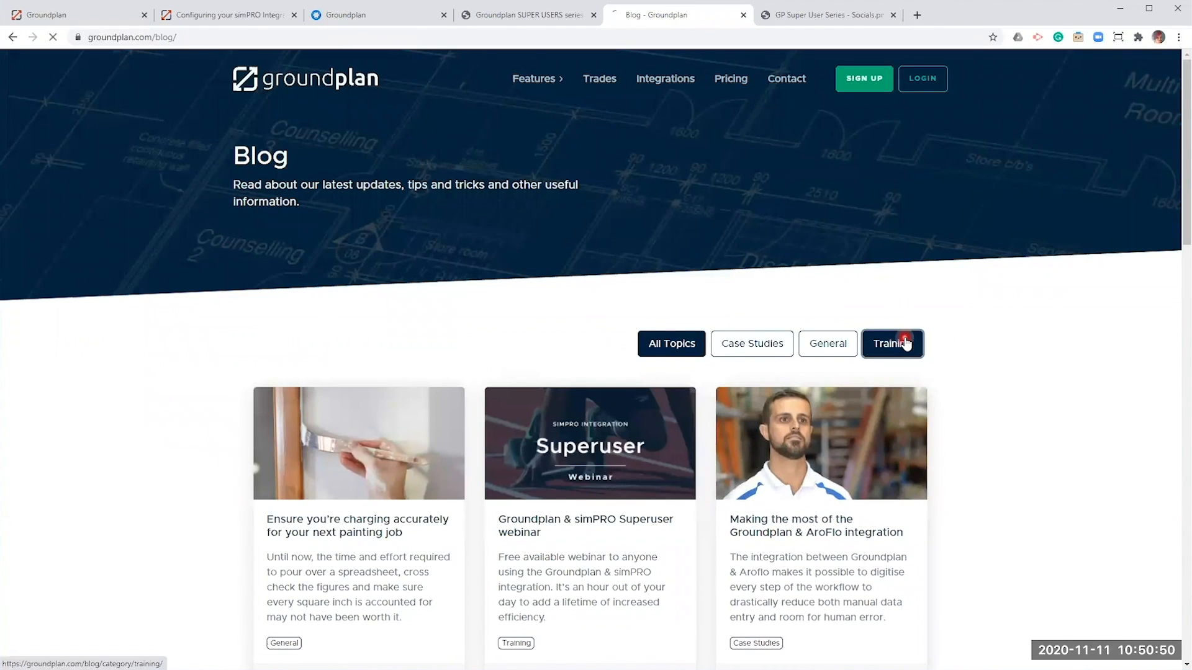
{"action": "scroll", "coordinate": [497, 282], "scroll_direction": "down", "scroll_amount": 5}
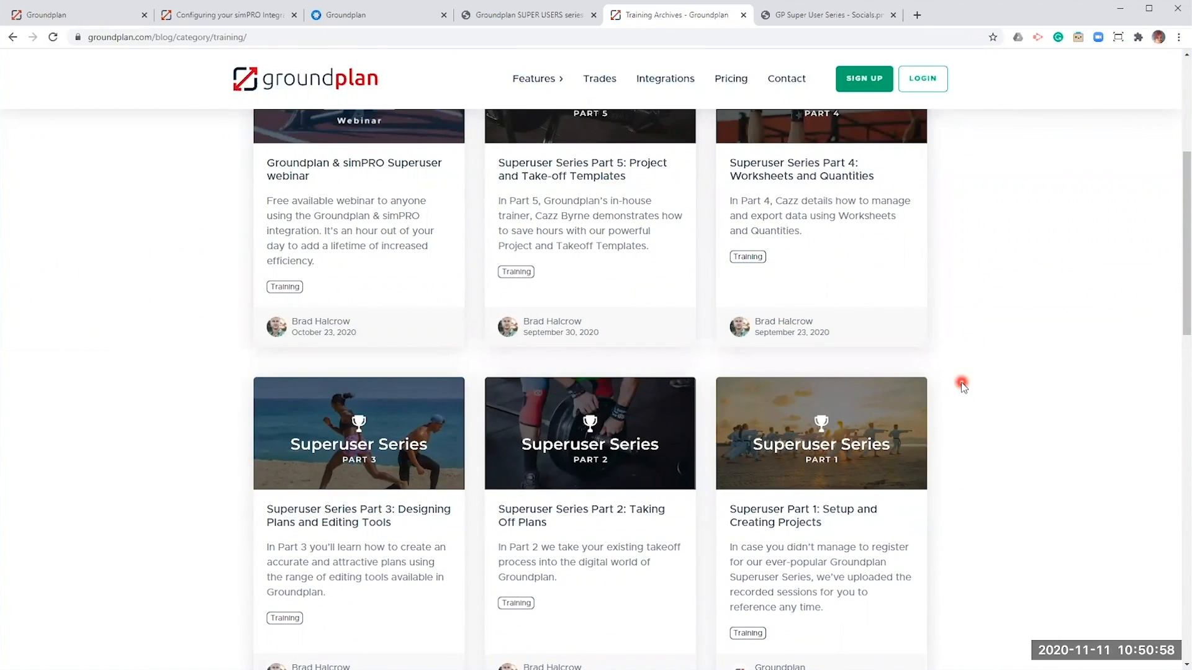
{"action": "left_click", "coordinate": [333, 514]}
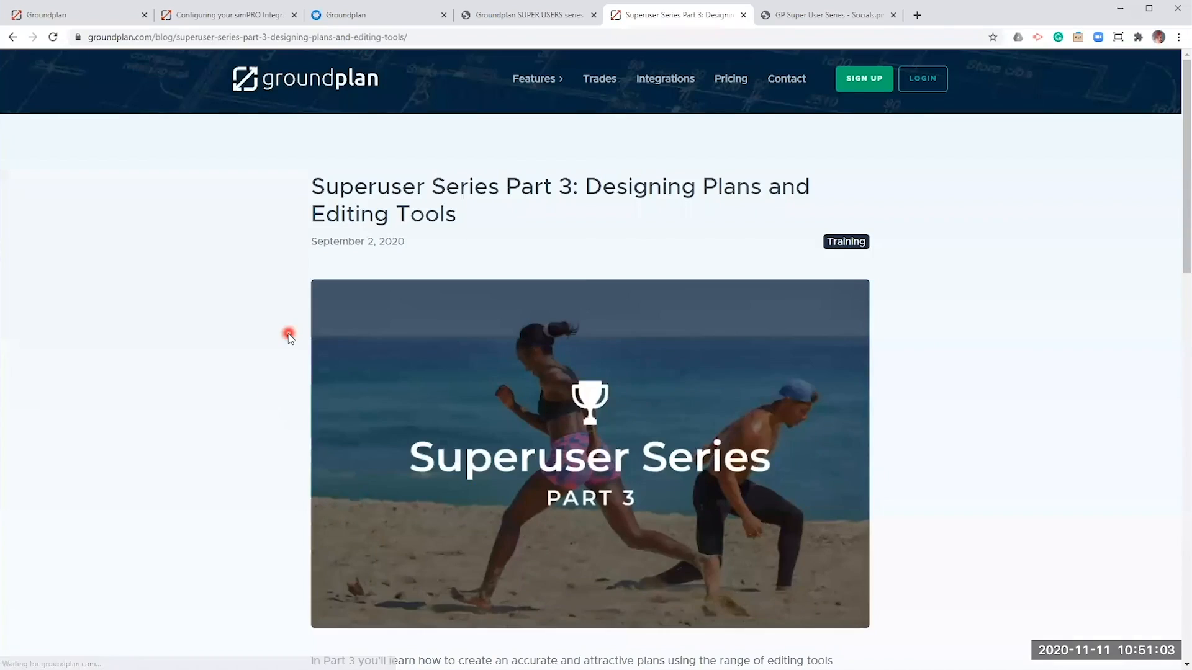
{"action": "scroll", "coordinate": [257, 301], "scroll_direction": "down", "scroll_amount": 10}
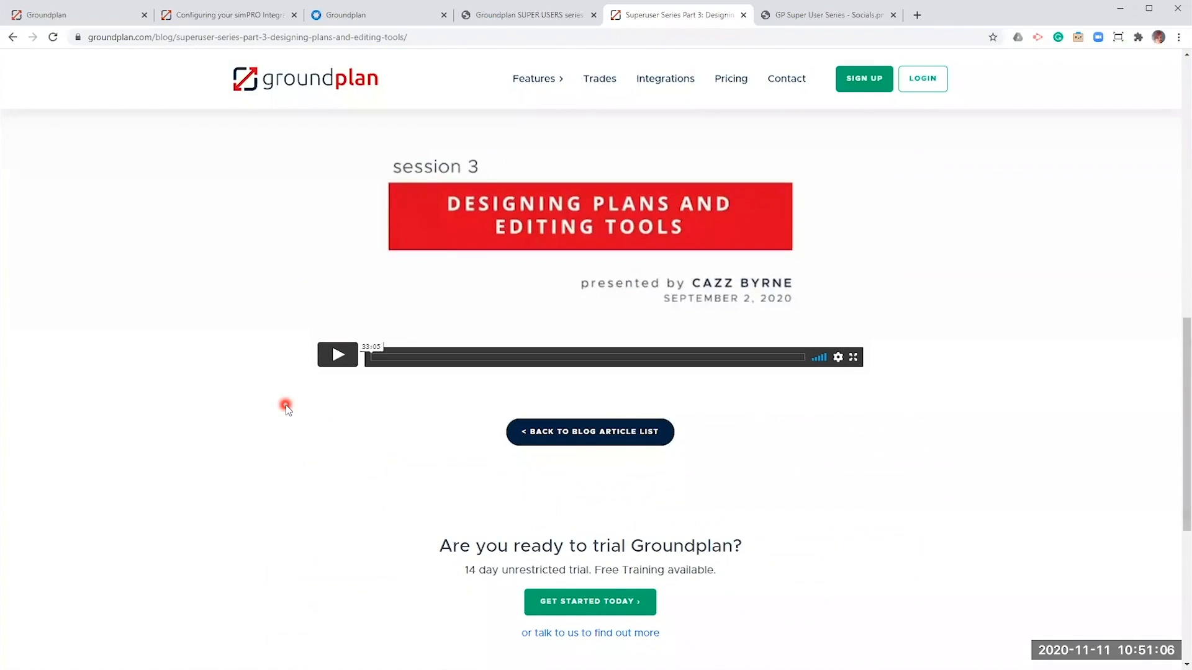
{"action": "scroll", "coordinate": [581, 467], "scroll_direction": "up", "scroll_amount": 5}
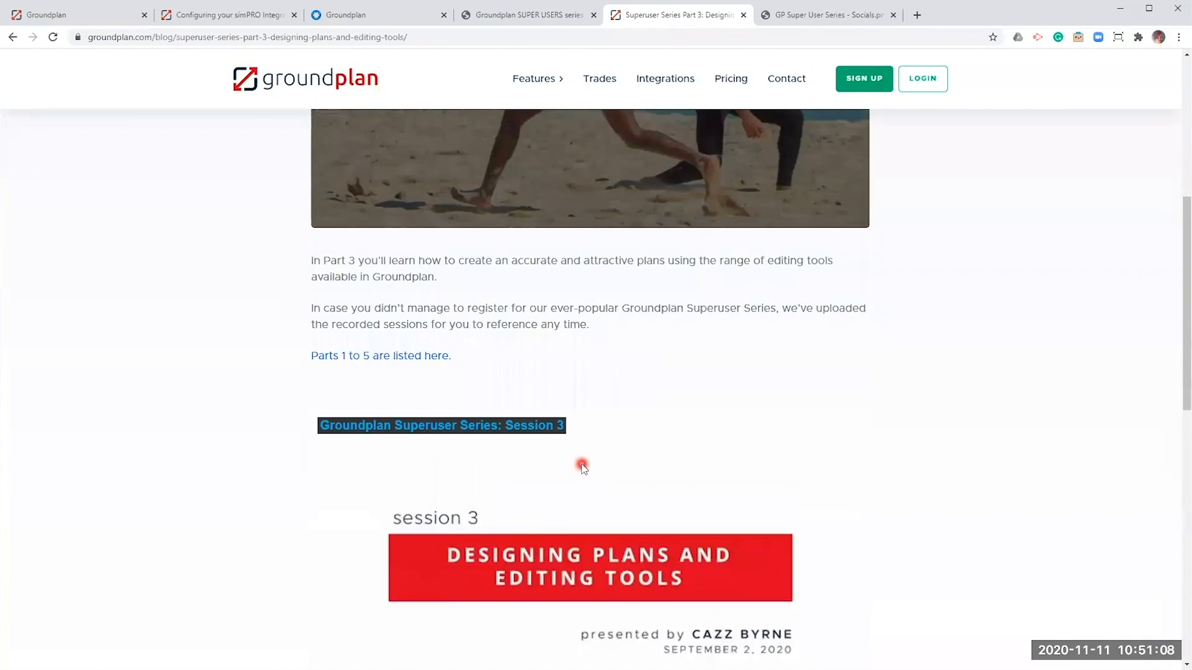